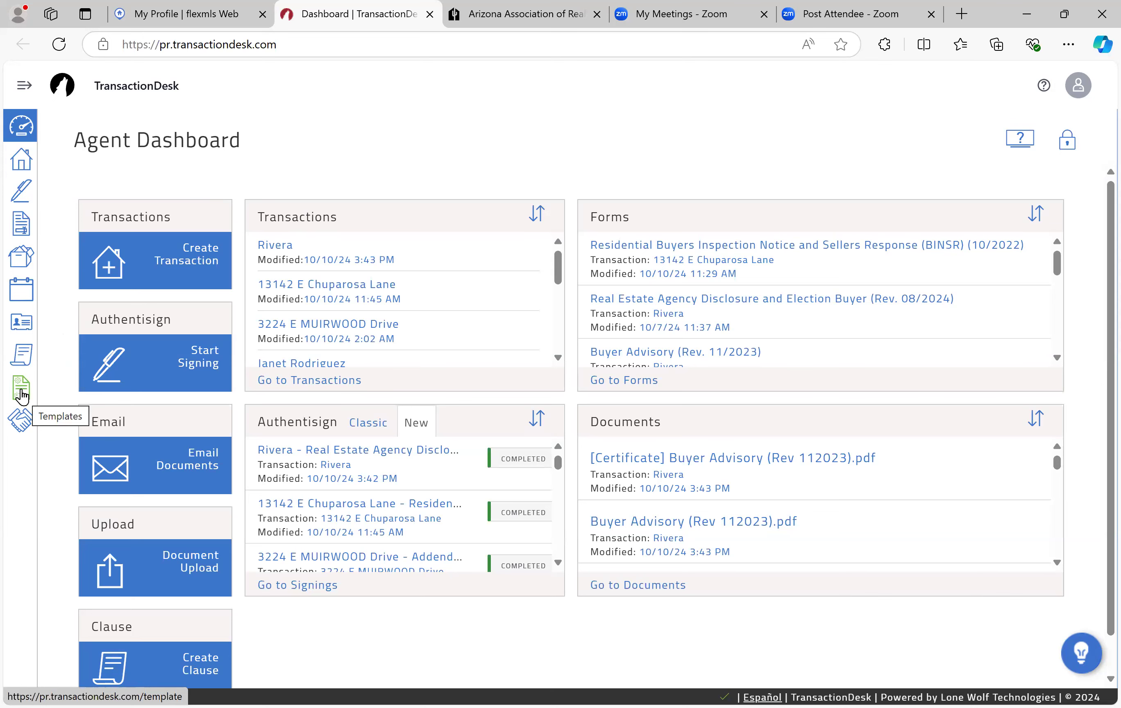
Step: Go from the Templates sidebar area to the Transaction Templates list
{"action": "left_click", "coordinate": [22, 396]}
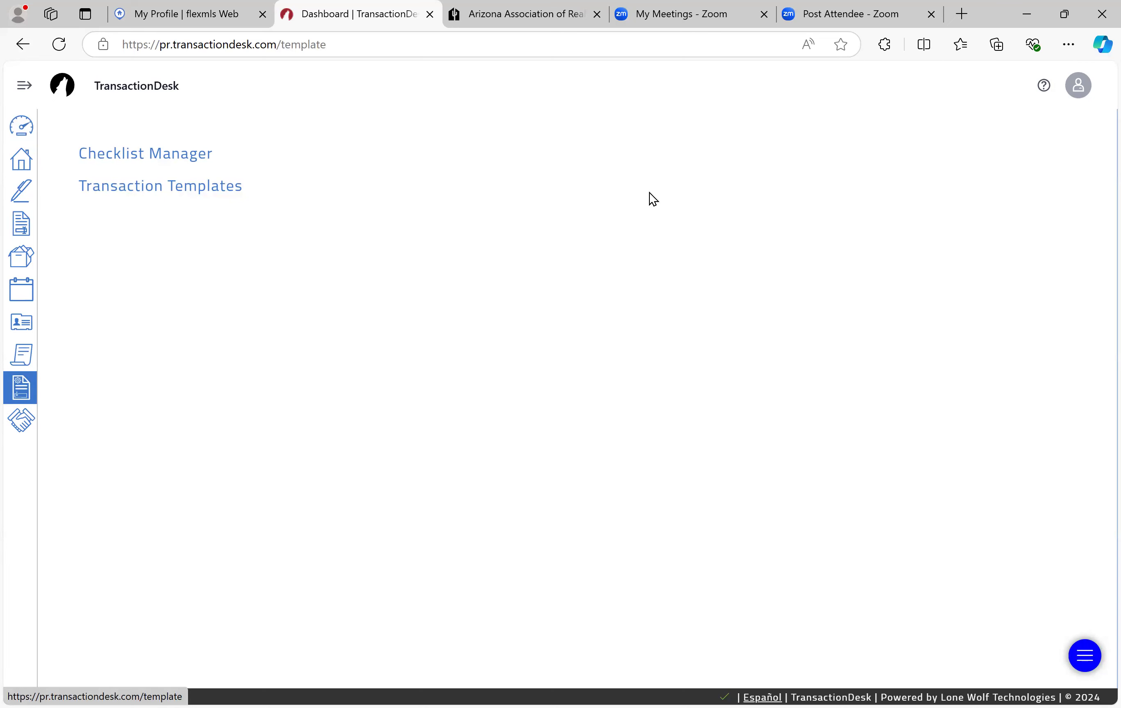
{"action": "left_click", "coordinate": [129, 188]}
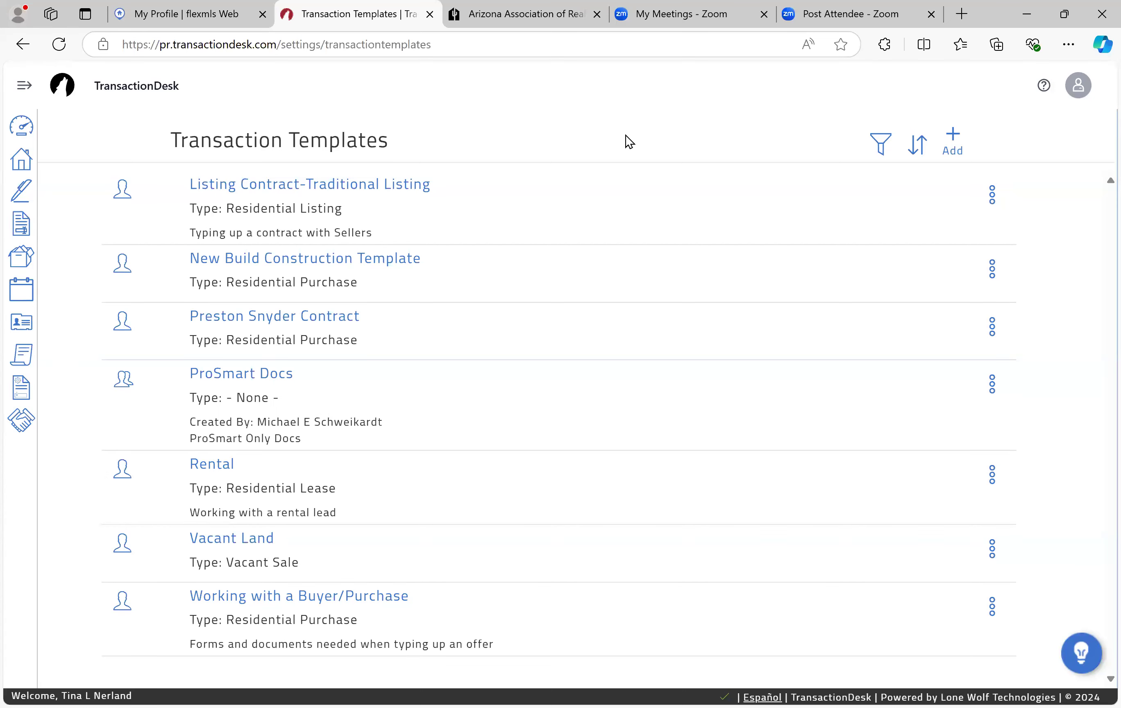
Step: Start a new transaction template named 'Working with a Buyer/Purchase'
{"action": "left_click", "coordinate": [953, 138]}
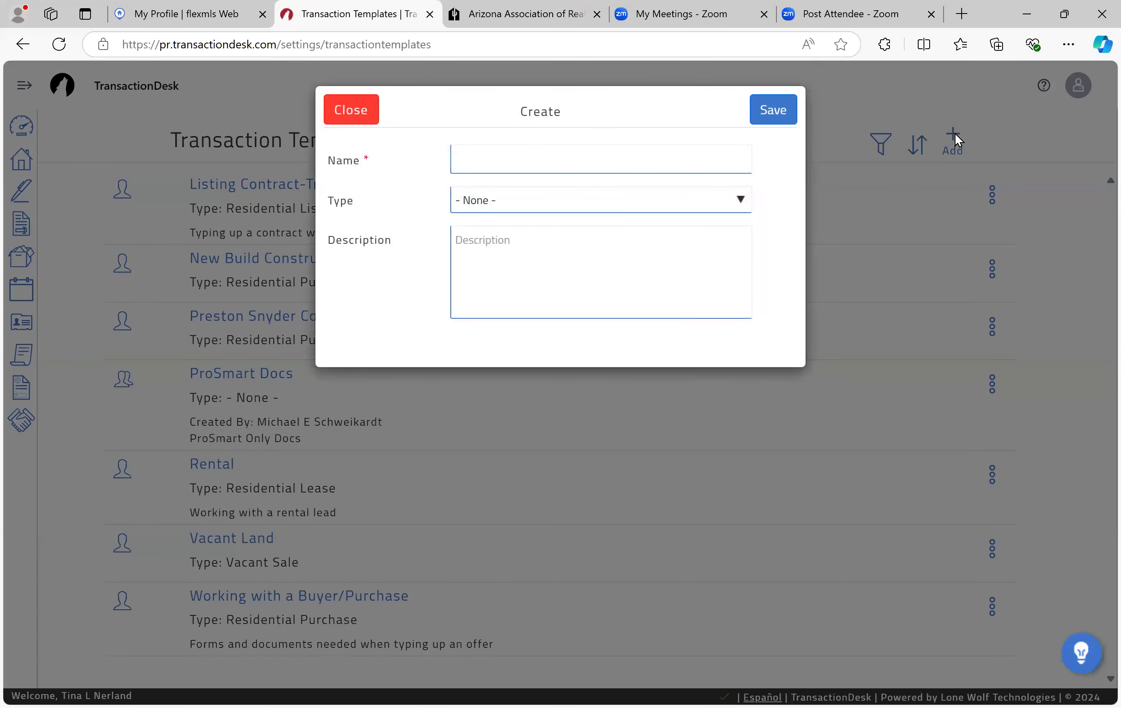
{"action": "left_click", "coordinate": [609, 163]}
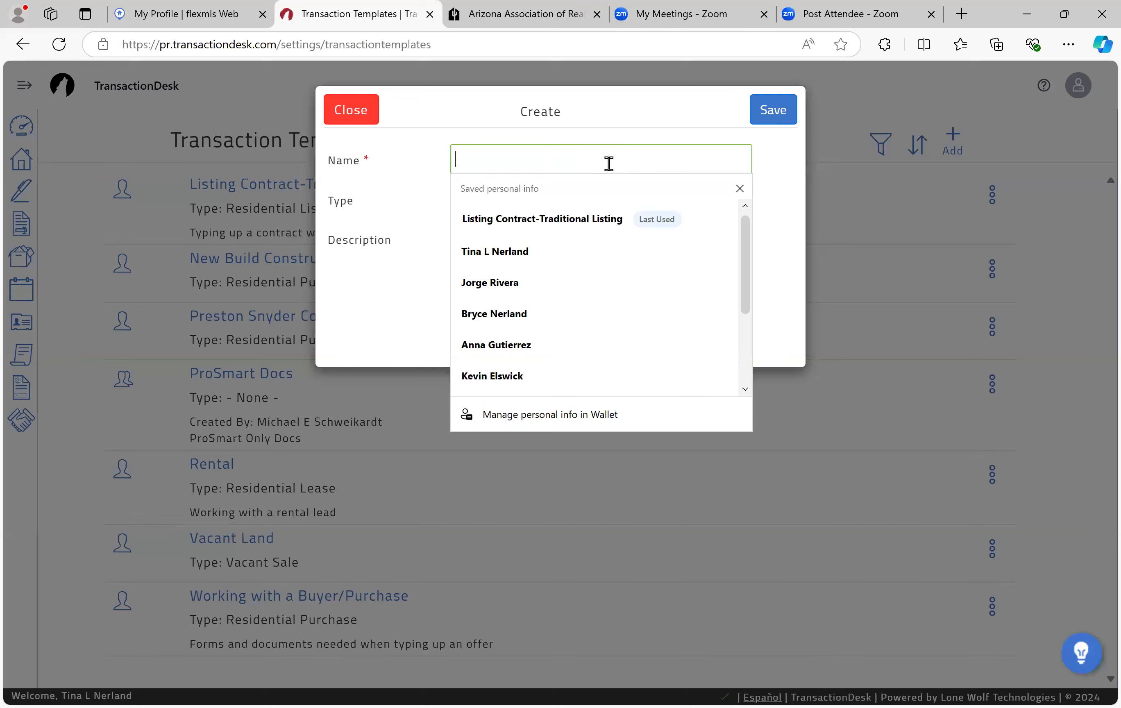
{"action": "type", "text": "Buyer"}
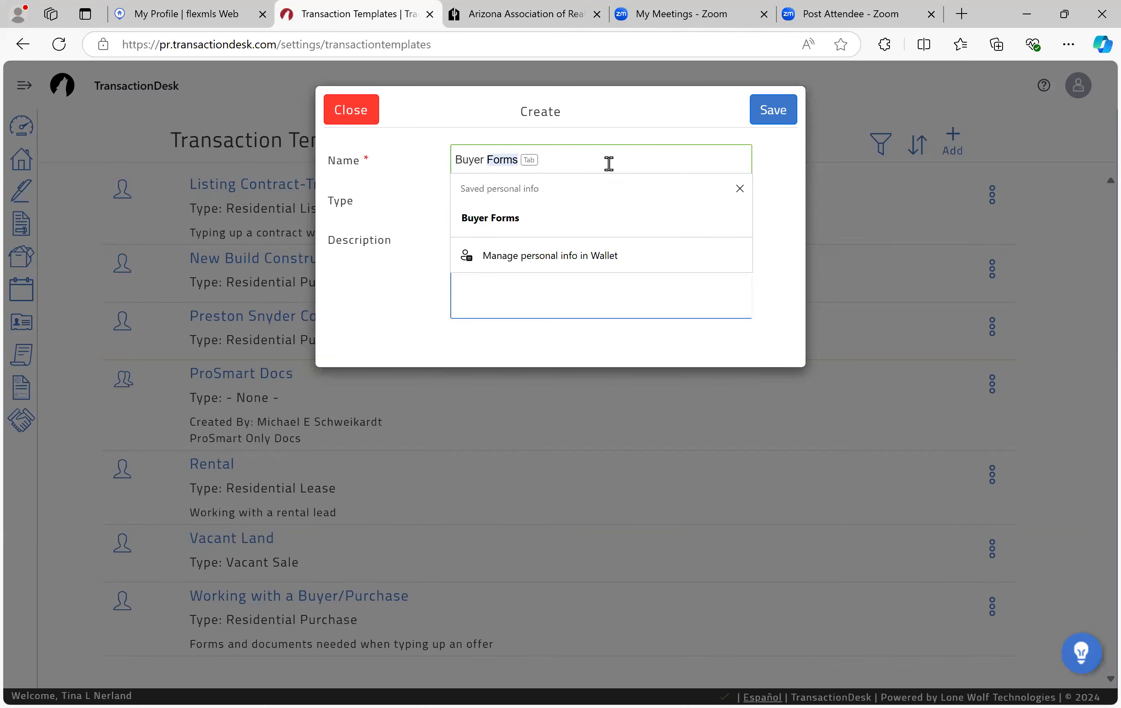
{"action": "key", "text": "BackSpace"}
{"action": "key", "text": "BackSpace"}
{"action": "key", "text": "BackSpace"}
{"action": "key", "text": "BackSpace"}
{"action": "key", "text": "BackSpace"}
{"action": "key", "text": "BackSpace"}
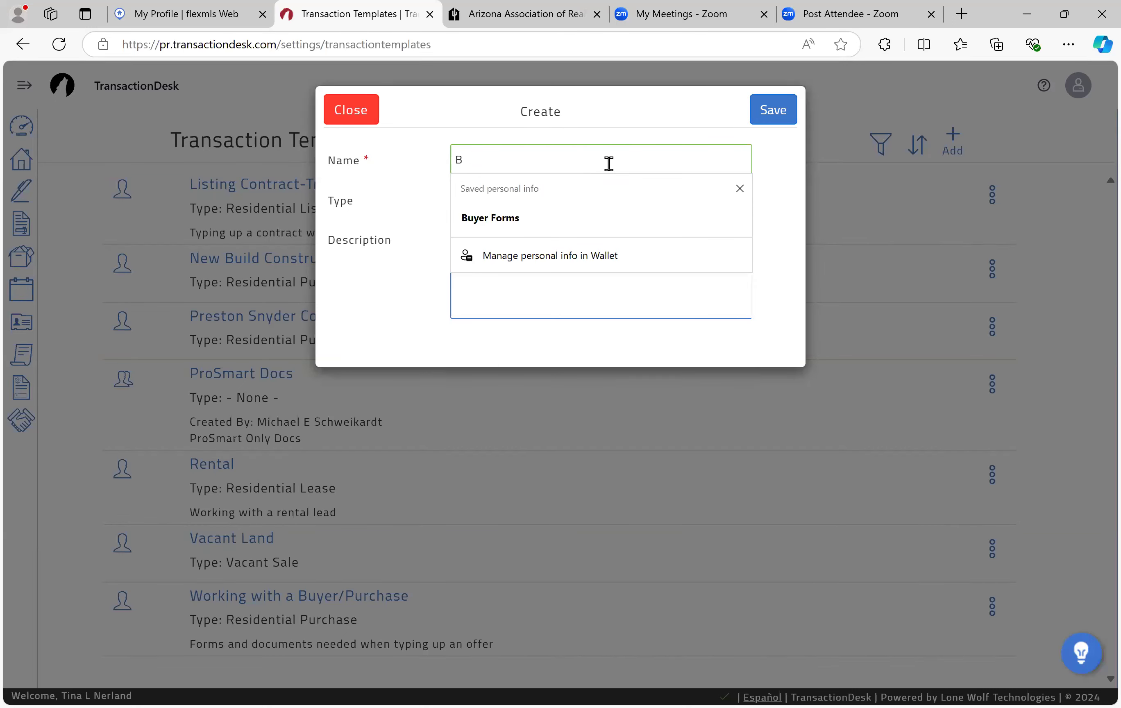
{"action": "key", "text": "BackSpace"}
{"action": "type", "text": "WOrkin"}
{"action": "key", "text": "BackSpace"}
{"action": "key", "text": "BackSpace"}
{"action": "key", "text": "BackSpace"}
{"action": "key", "text": "BackSpace"}
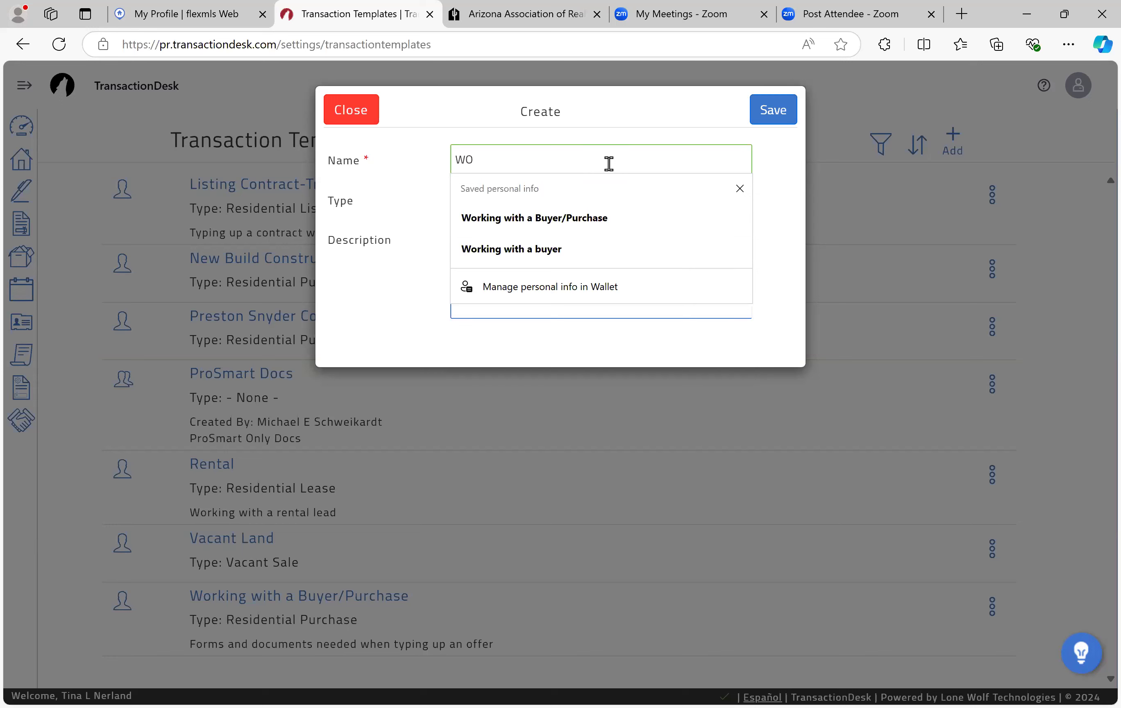
{"action": "key", "text": "BackSpace"}
{"action": "type", "text": "orking with a Buyer/Purcghas"}
{"action": "key", "text": "BackSpace"}
{"action": "key", "text": "BackSpace"}
{"action": "key", "text": "BackSpace"}
{"action": "key", "text": "BackSpace"}
{"action": "type", "text": "ghas"}
{"action": "key", "text": "BackSpace"}
{"action": "key", "text": "BackSpace"}
{"action": "key", "text": "BackSpace"}
{"action": "key", "text": "BackSpace"}
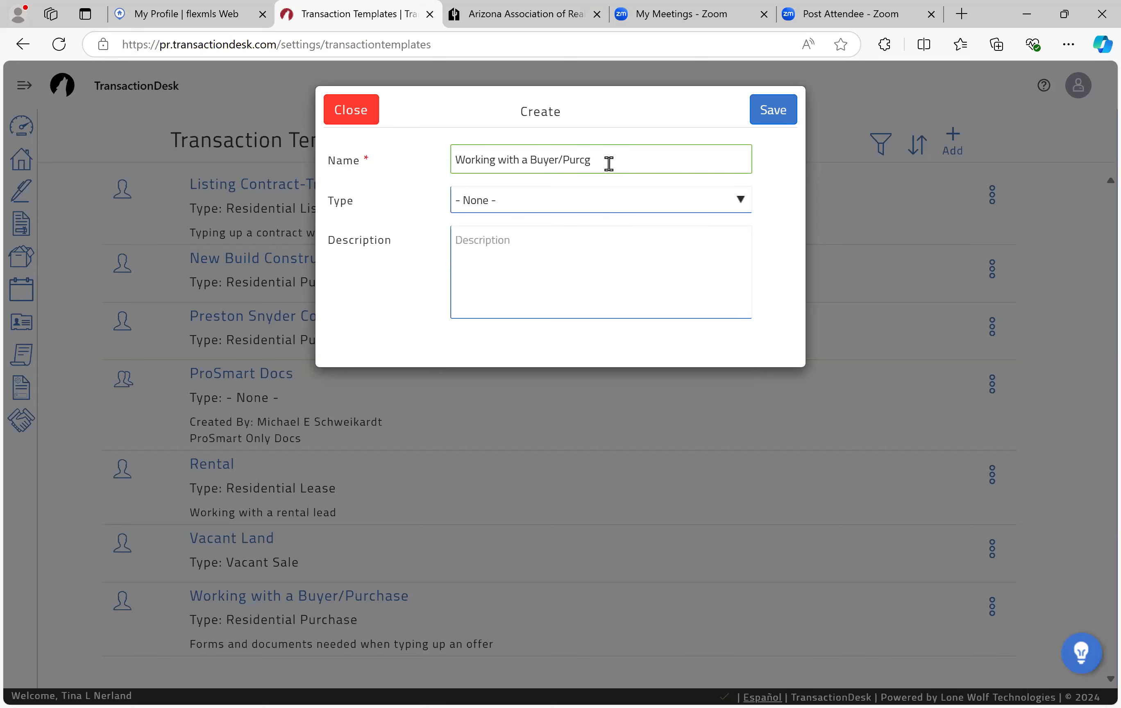
{"action": "type", "text": "hase"}
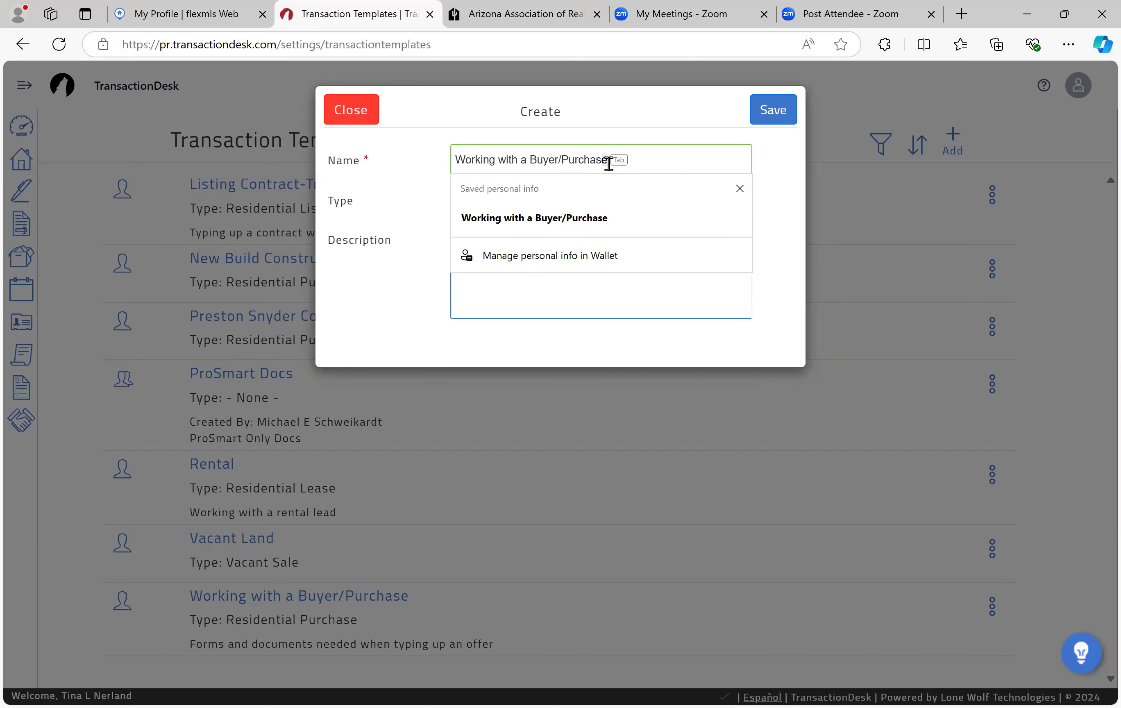
{"action": "left_click", "coordinate": [388, 312]}
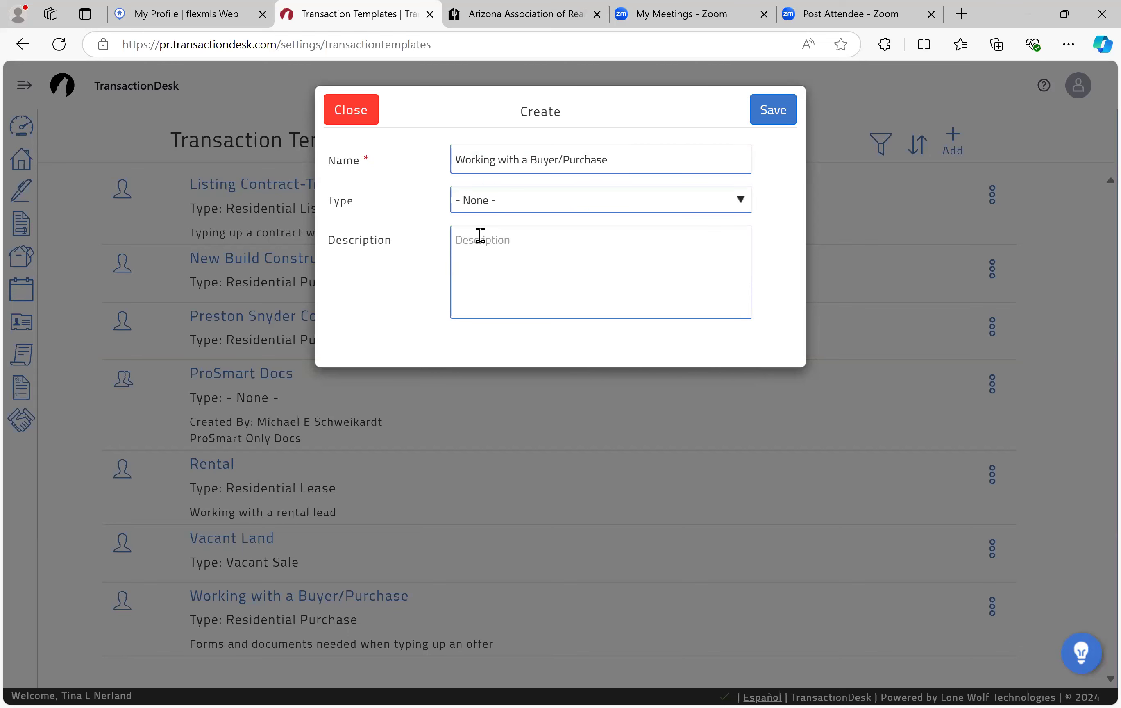
Step: Set type Residential Purchase, description 'Forms needed when working with a buyer.', and save
{"action": "left_click", "coordinate": [502, 195]}
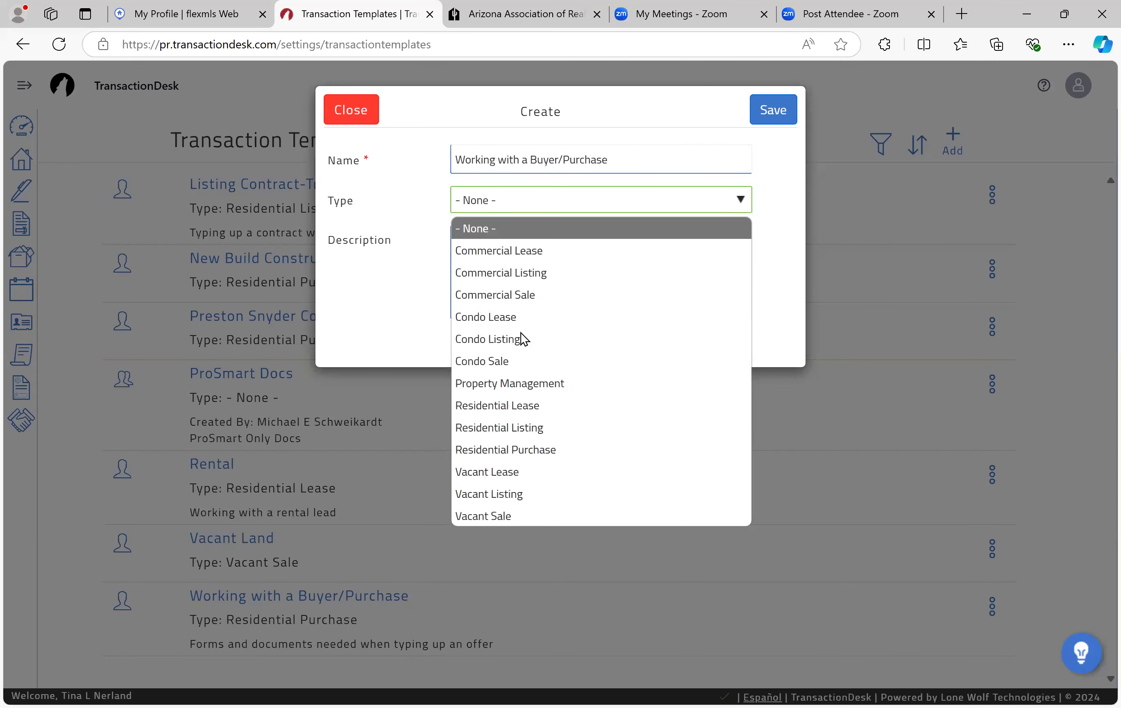
{"action": "left_click", "coordinate": [519, 443]}
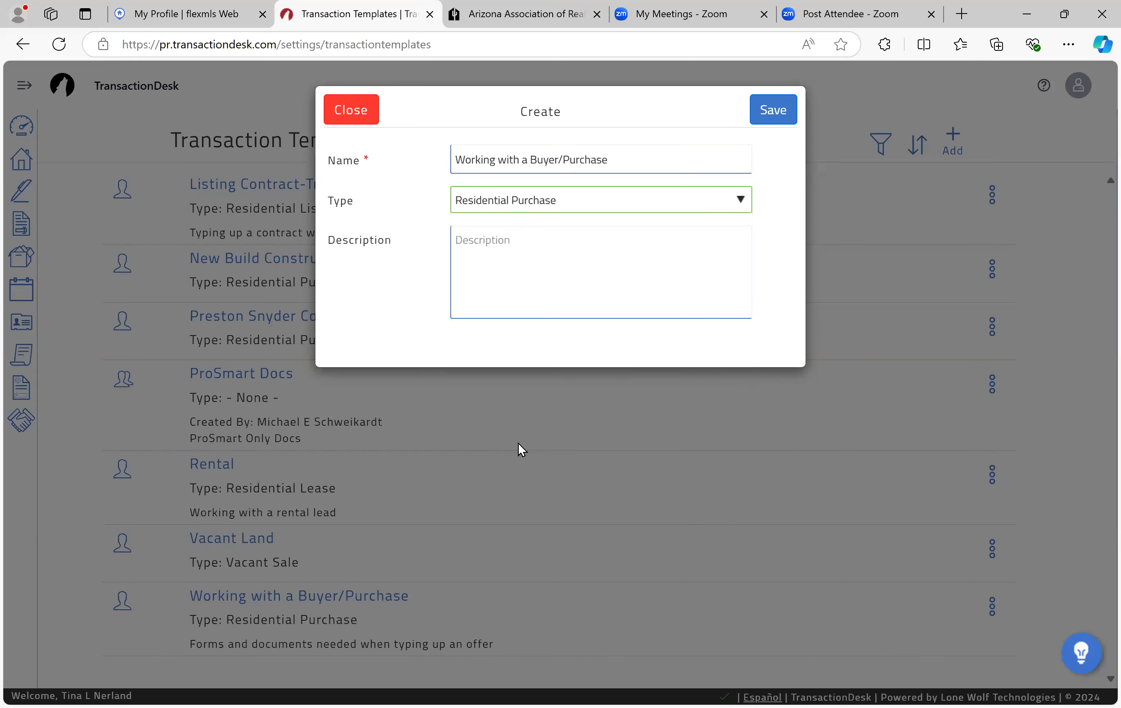
{"action": "left_click", "coordinate": [514, 275]}
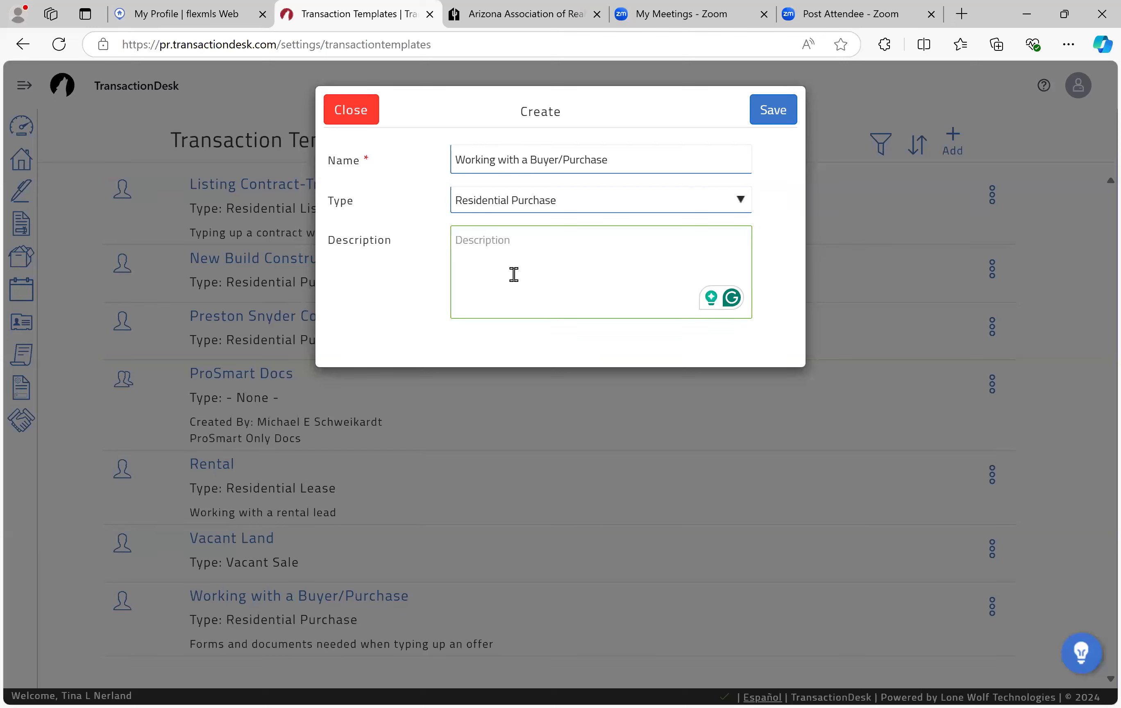
{"action": "type", "text": "Forms "}
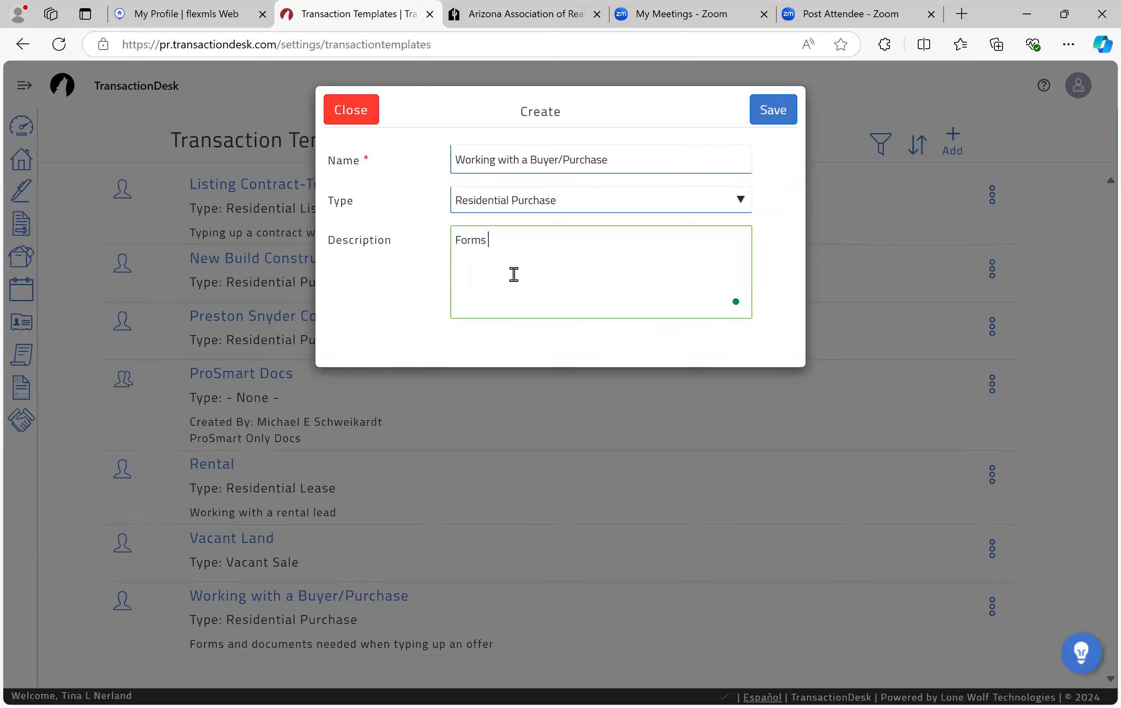
{"action": "type", "text": "needed when working with a buyer."}
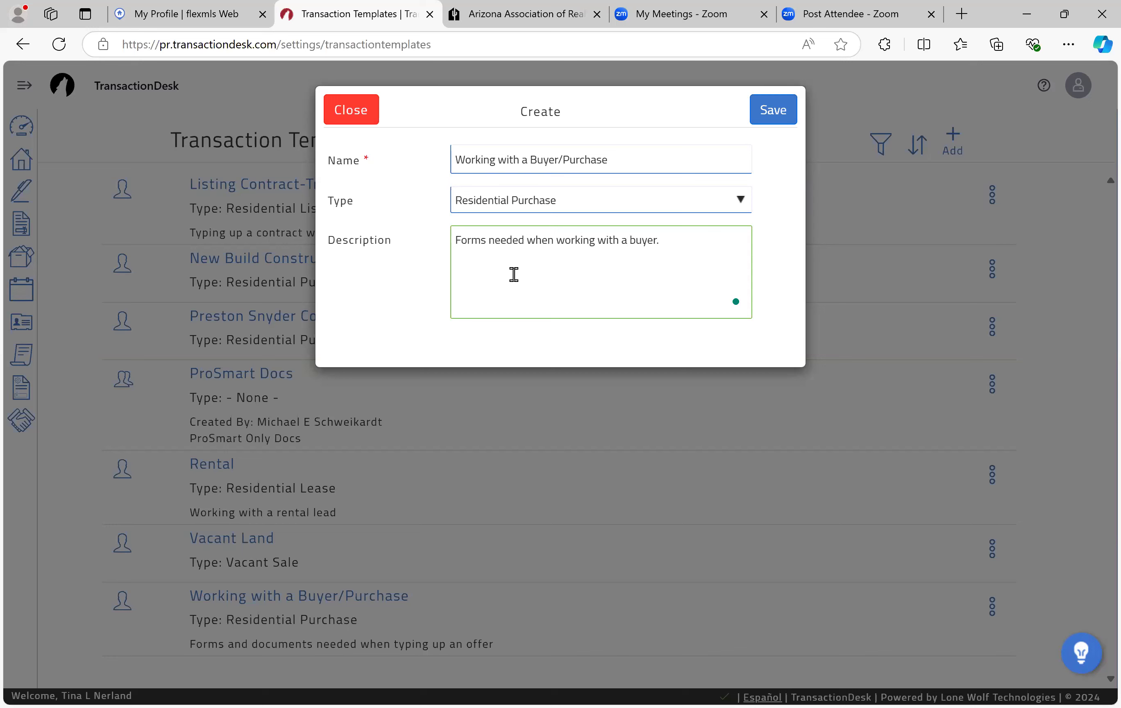
{"action": "left_click", "coordinate": [770, 122]}
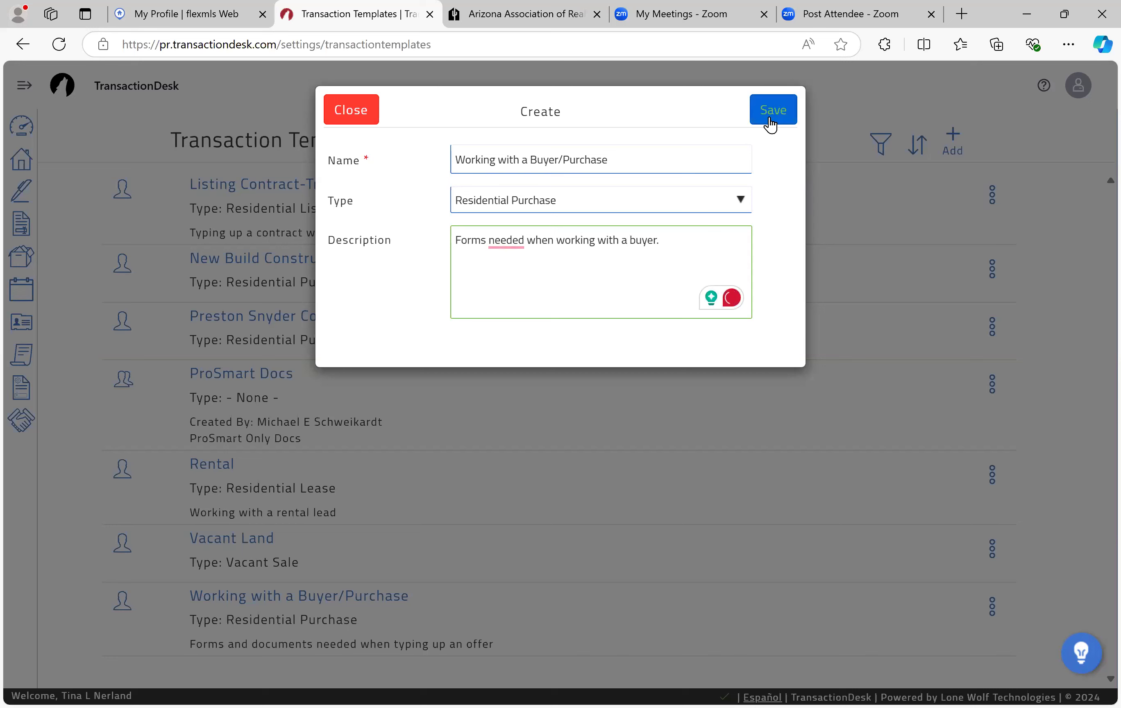
Step: Confirm the save and expand the template's still-empty Documents and Folders section
{"action": "left_click", "coordinate": [769, 118]}
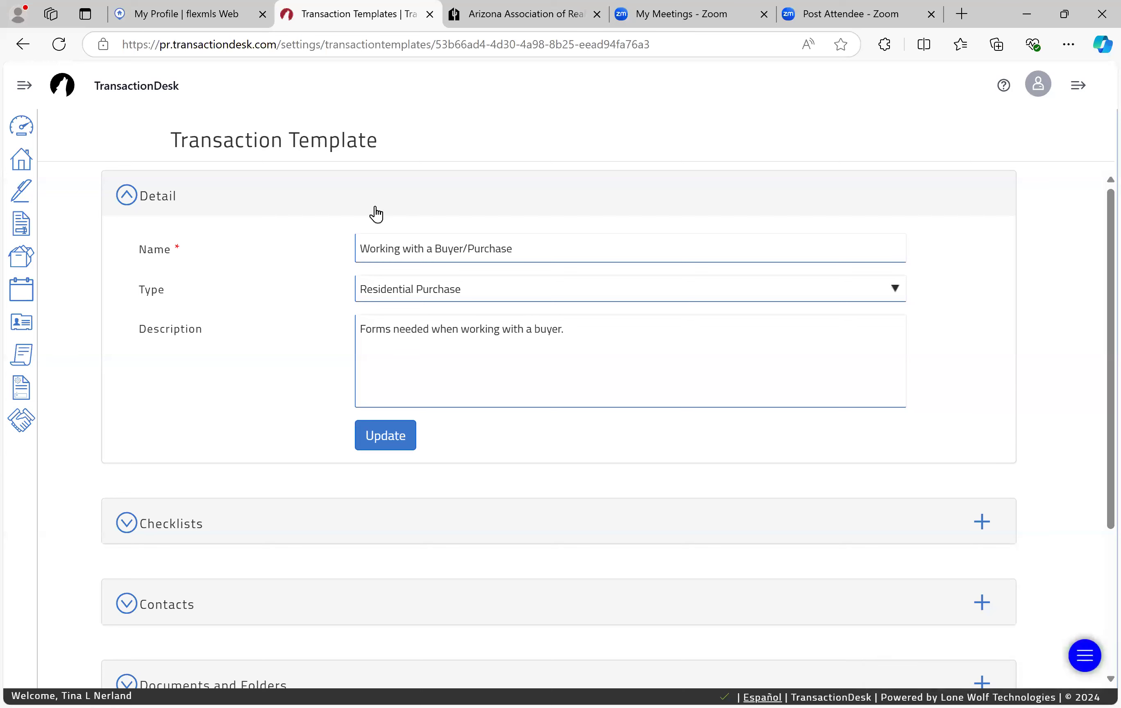
{"action": "scroll", "coordinate": [165, 403], "scroll_direction": "down", "scroll_amount": 3}
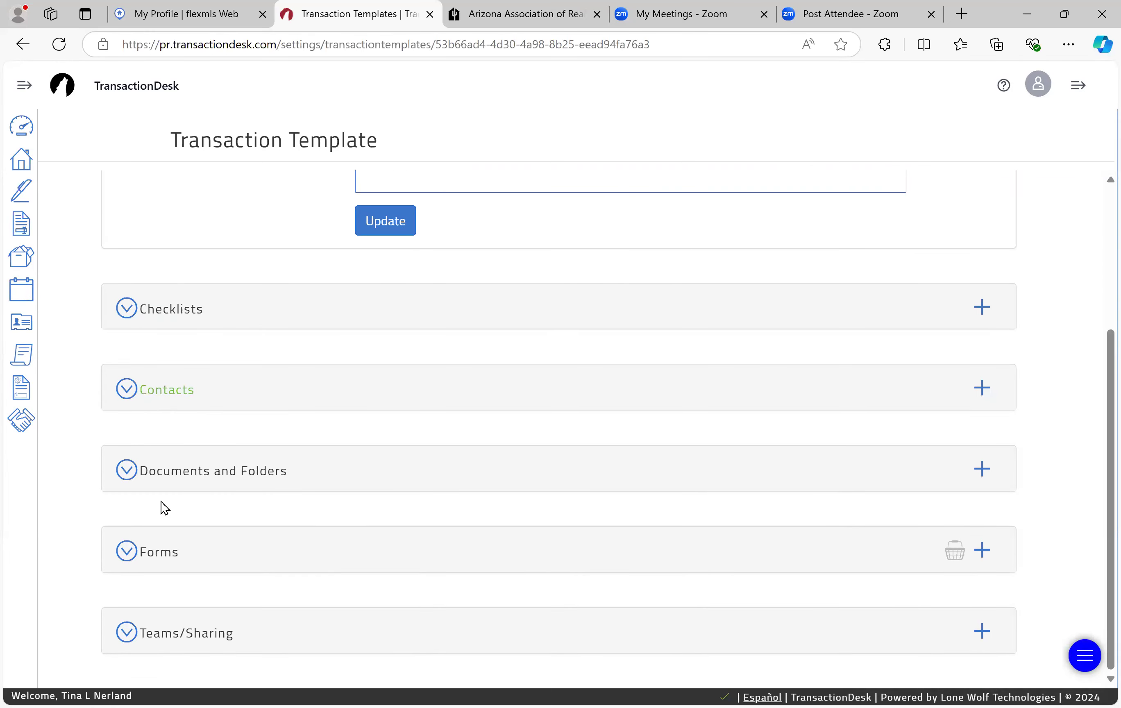
{"action": "left_click", "coordinate": [170, 472]}
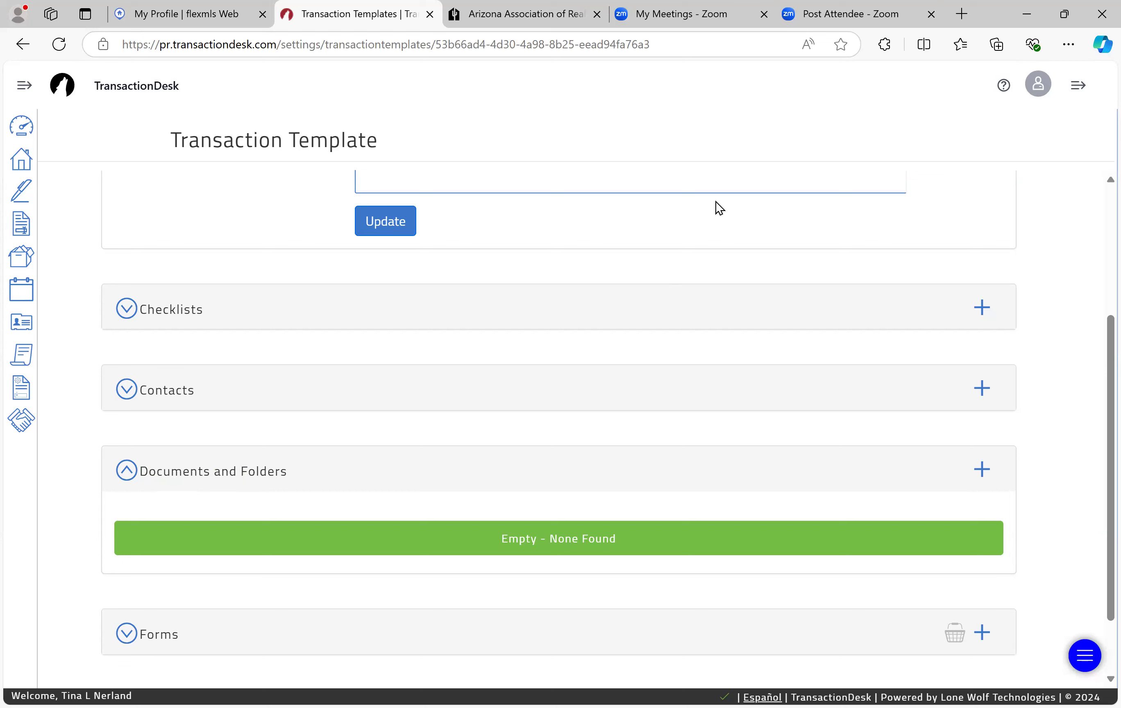
Step: Log in to Paperless Pipeline in a new tab and list the 16 Reference docs
{"action": "key", "text": "ctrl+t"}
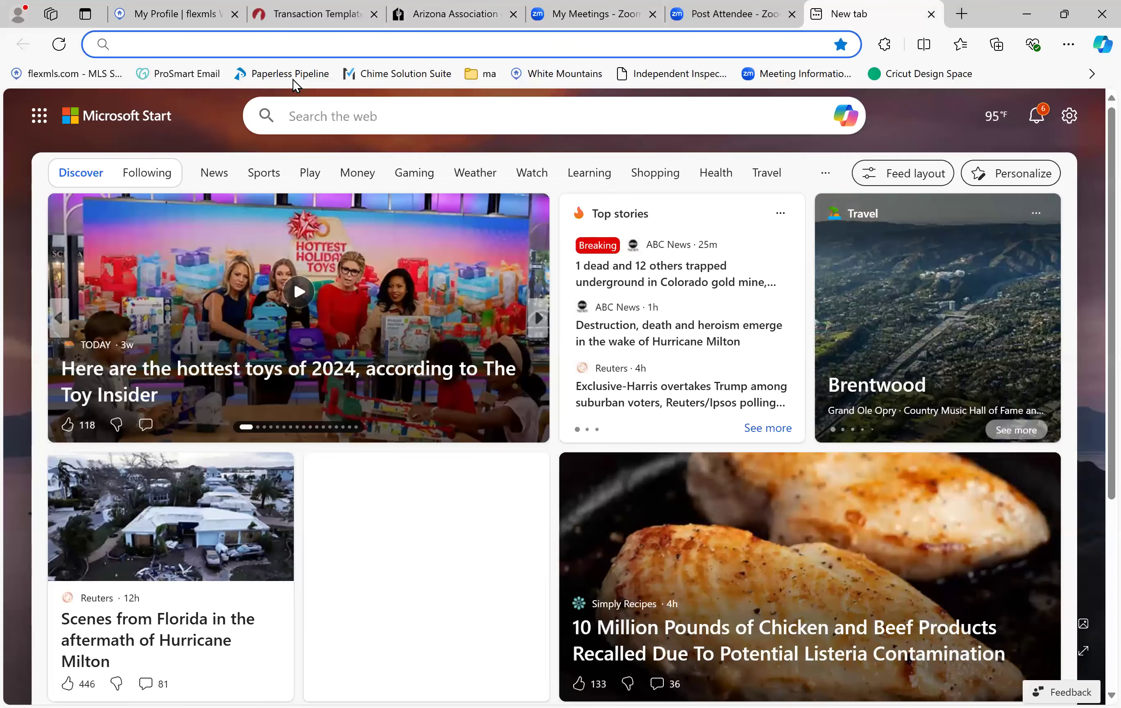
{"action": "left_click", "coordinate": [295, 73]}
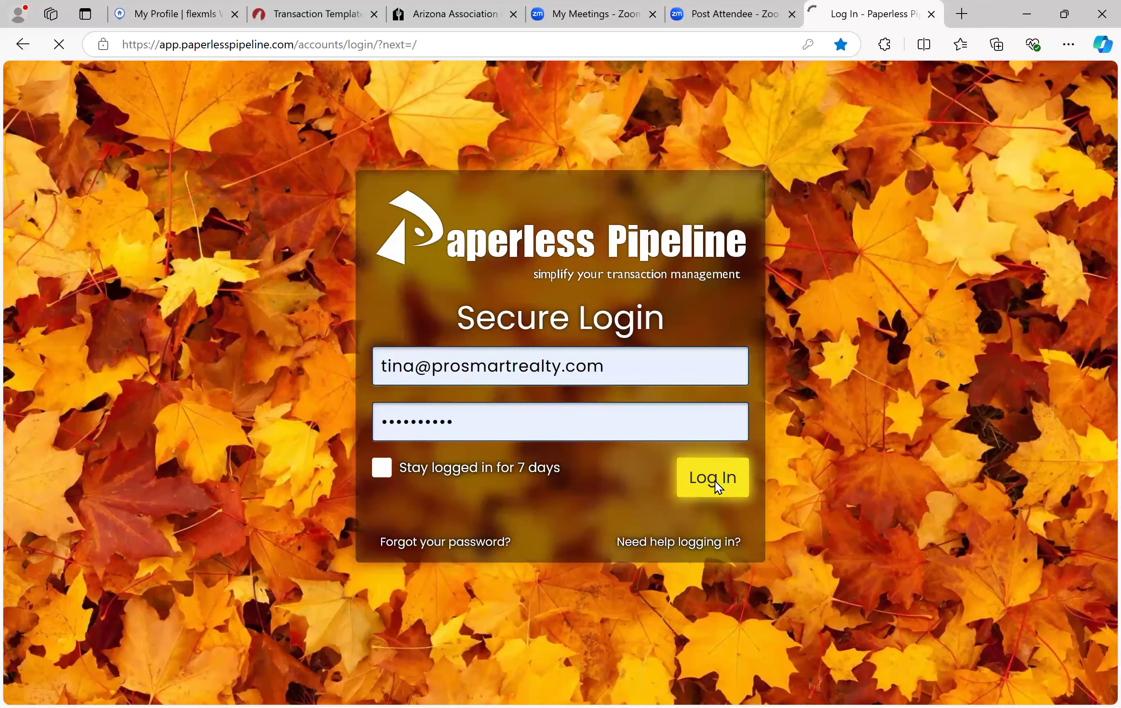
{"action": "left_click", "coordinate": [715, 483]}
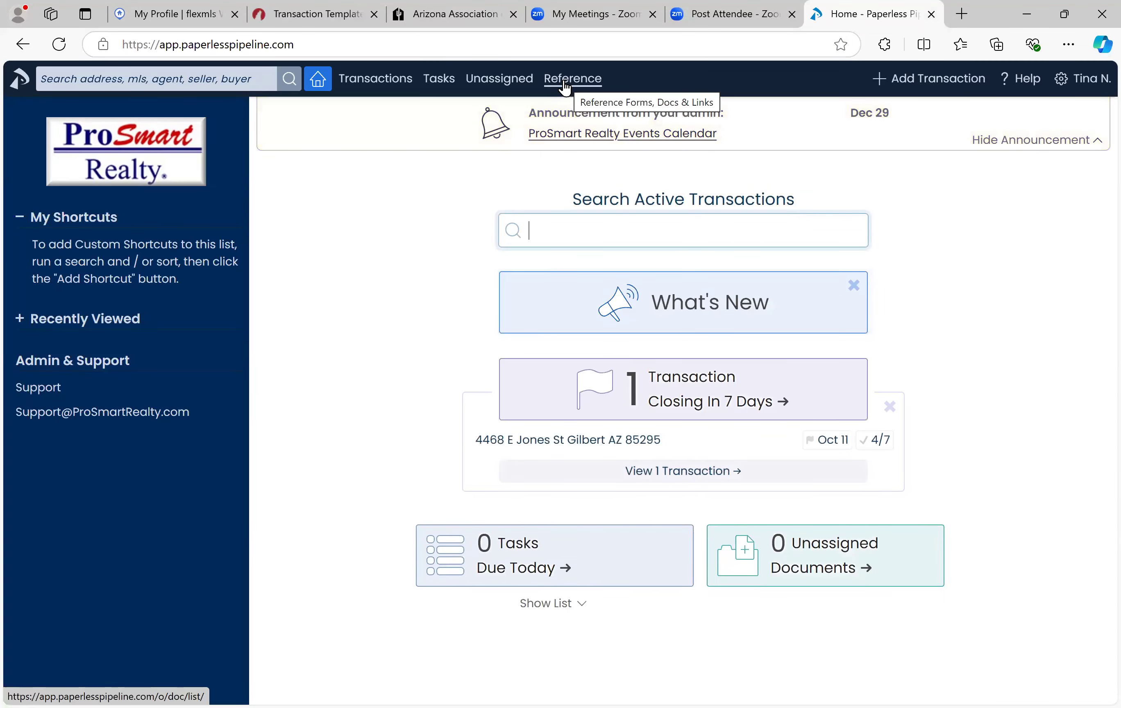
{"action": "left_click", "coordinate": [565, 88]}
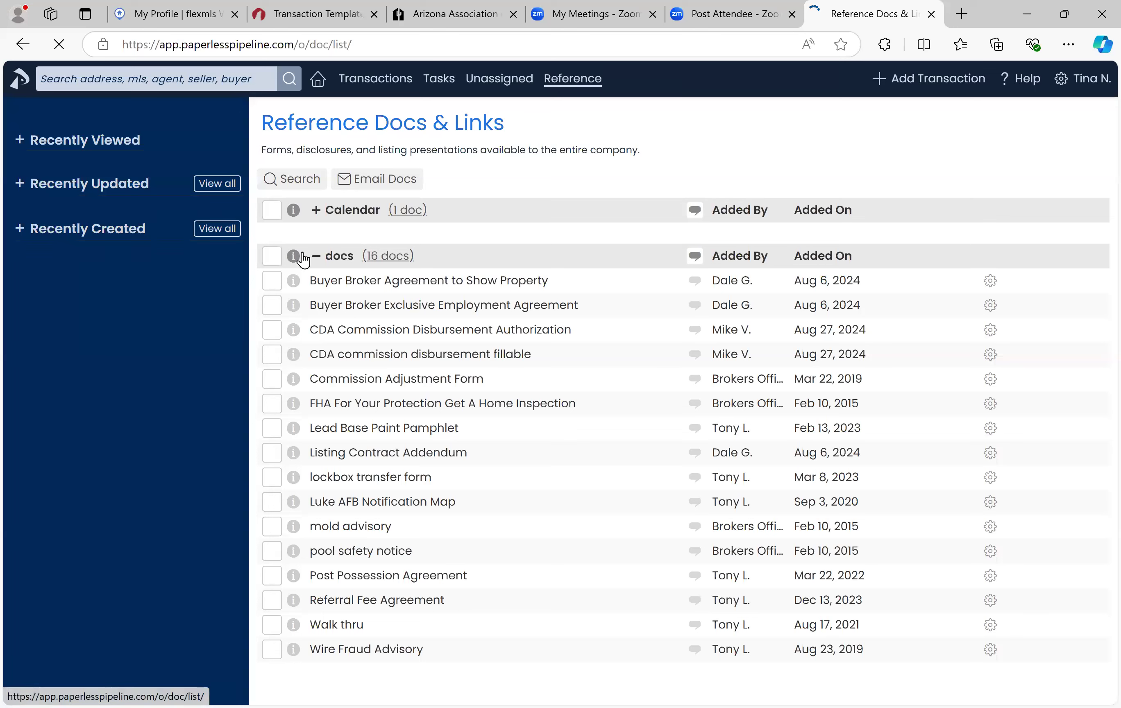
{"action": "left_click", "coordinate": [315, 259]}
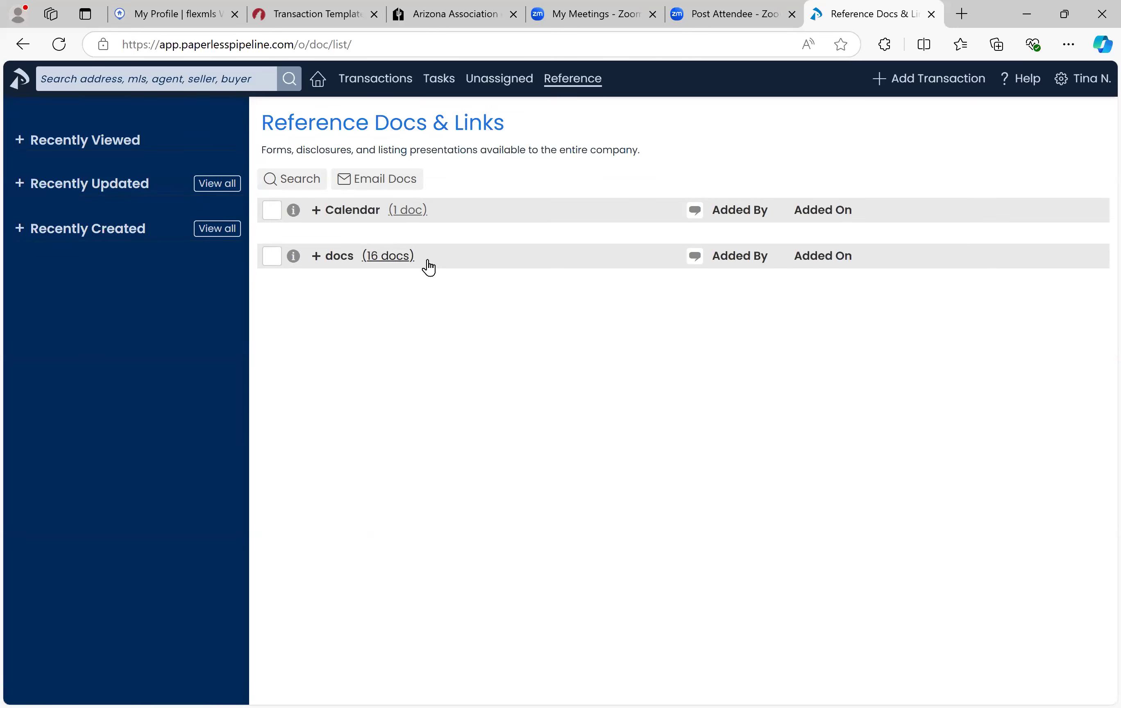
{"action": "left_click", "coordinate": [318, 263]}
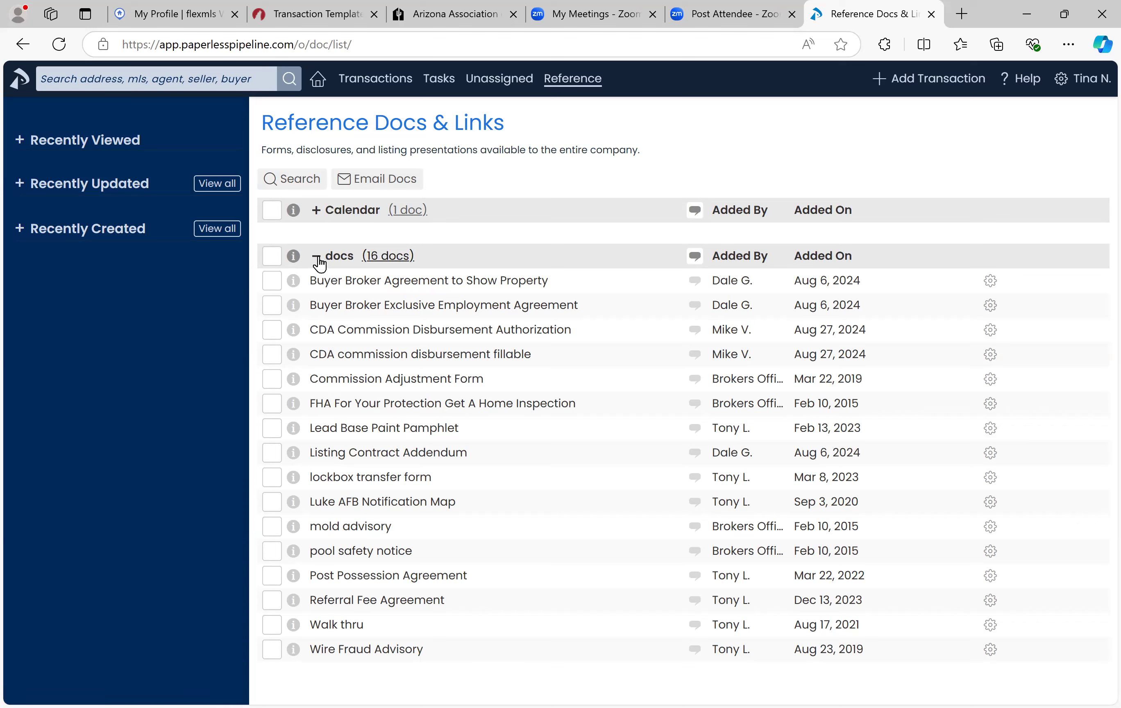
Step: Preview the 19-page Lead Base Paint Pamphlet, view its full PDF, then close it
{"action": "left_click", "coordinate": [327, 432]}
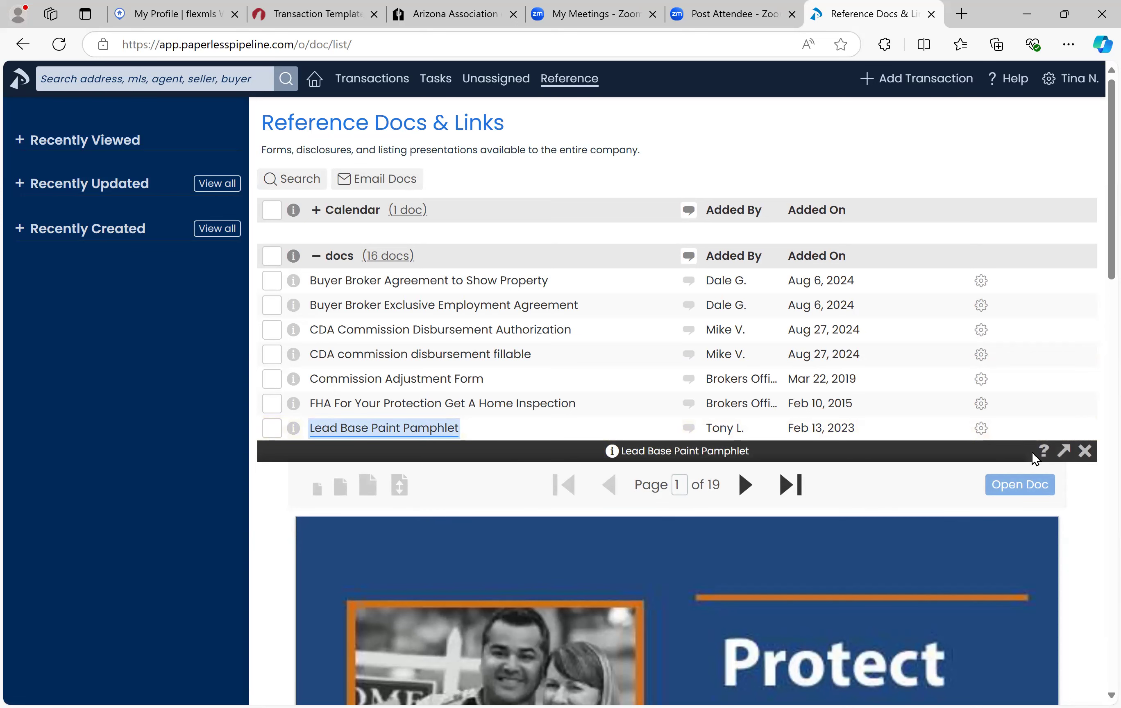
{"action": "left_click", "coordinate": [1018, 487]}
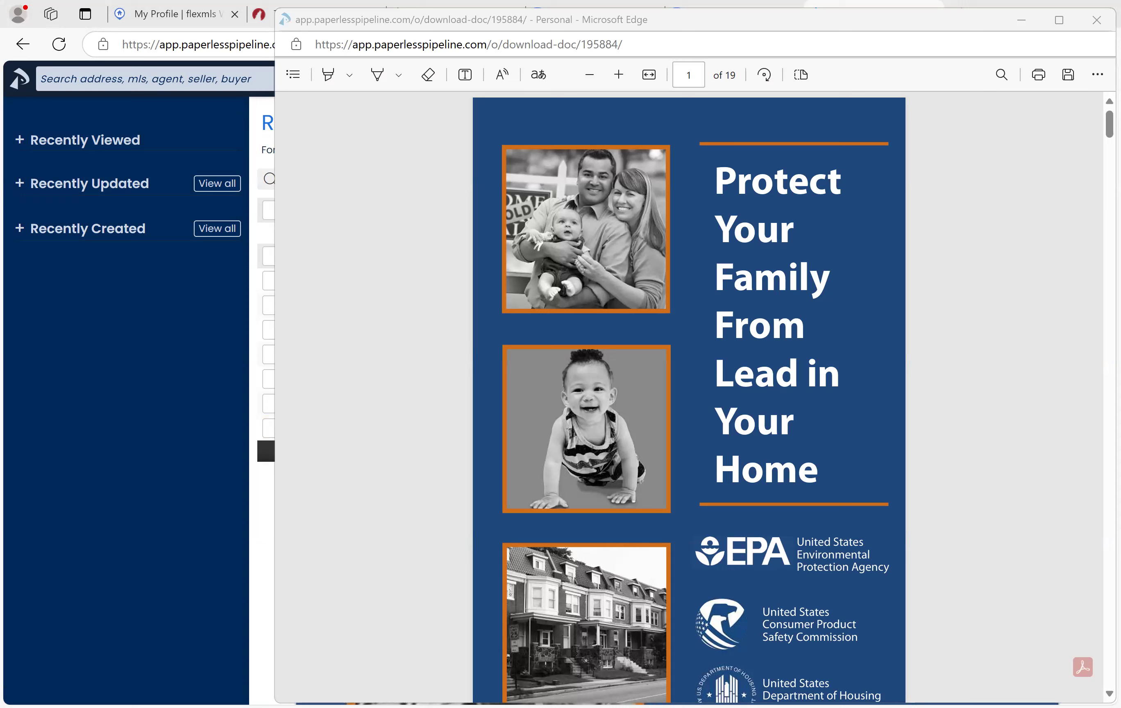
{"action": "left_click", "coordinate": [1096, 20]}
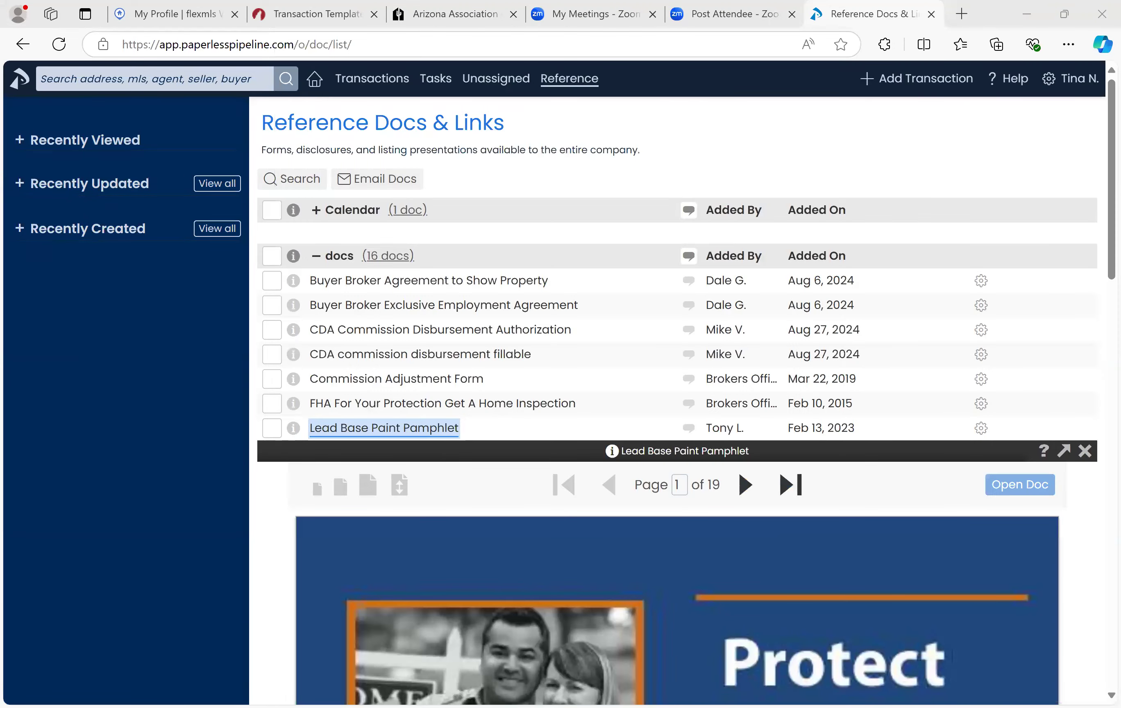
{"action": "left_click", "coordinate": [347, 428]}
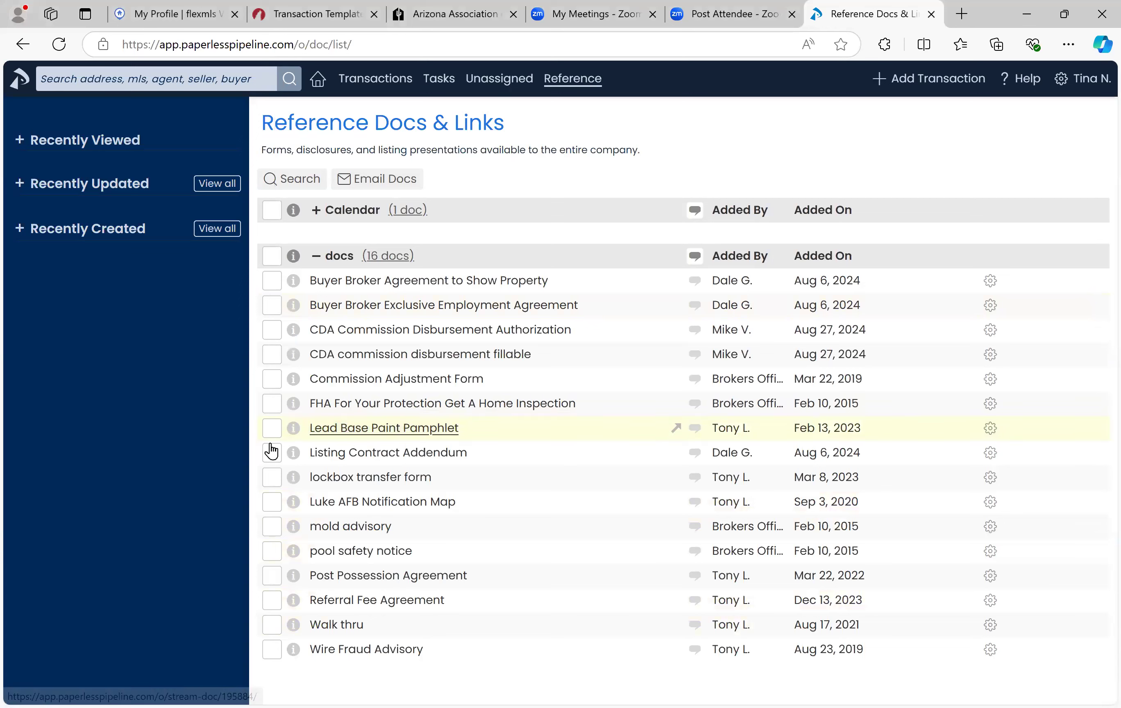
{"action": "left_click", "coordinate": [326, 528]}
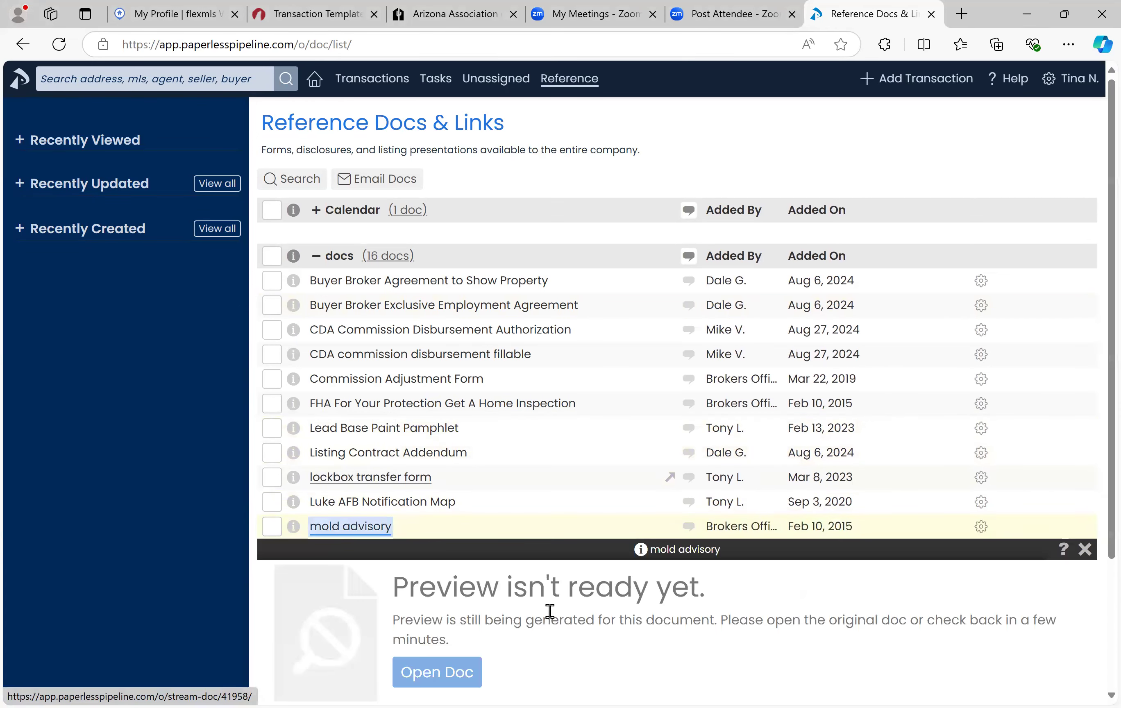
{"action": "left_click", "coordinate": [449, 677]}
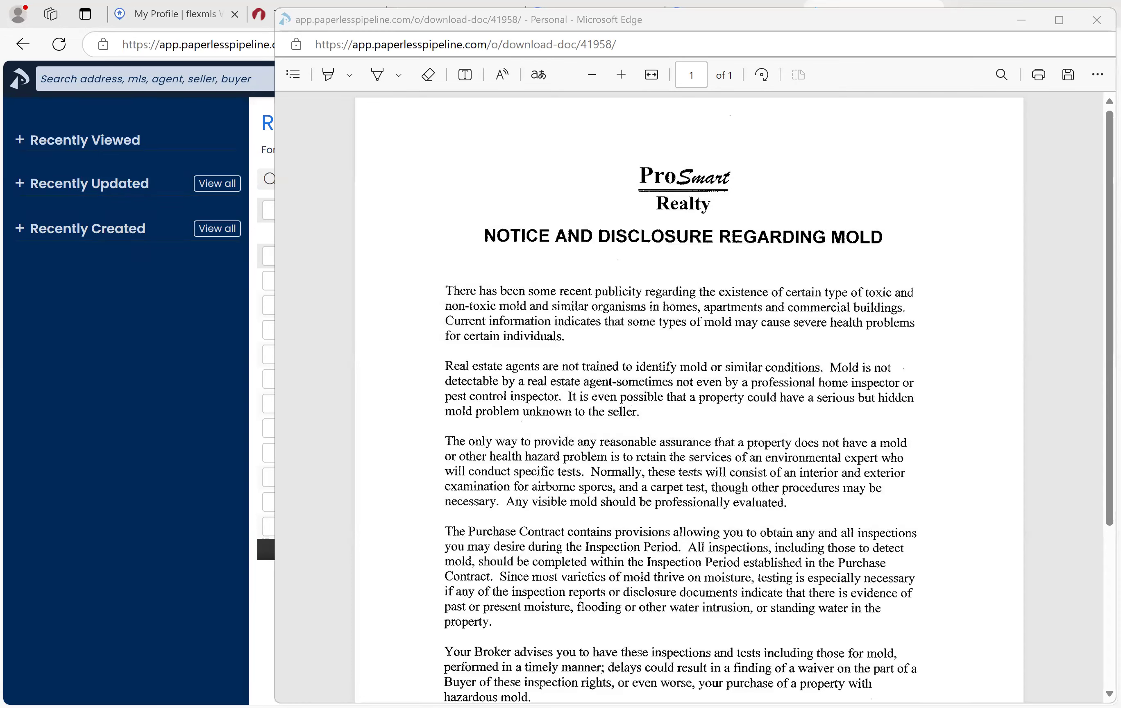
{"action": "key", "text": "ctrl+w"}
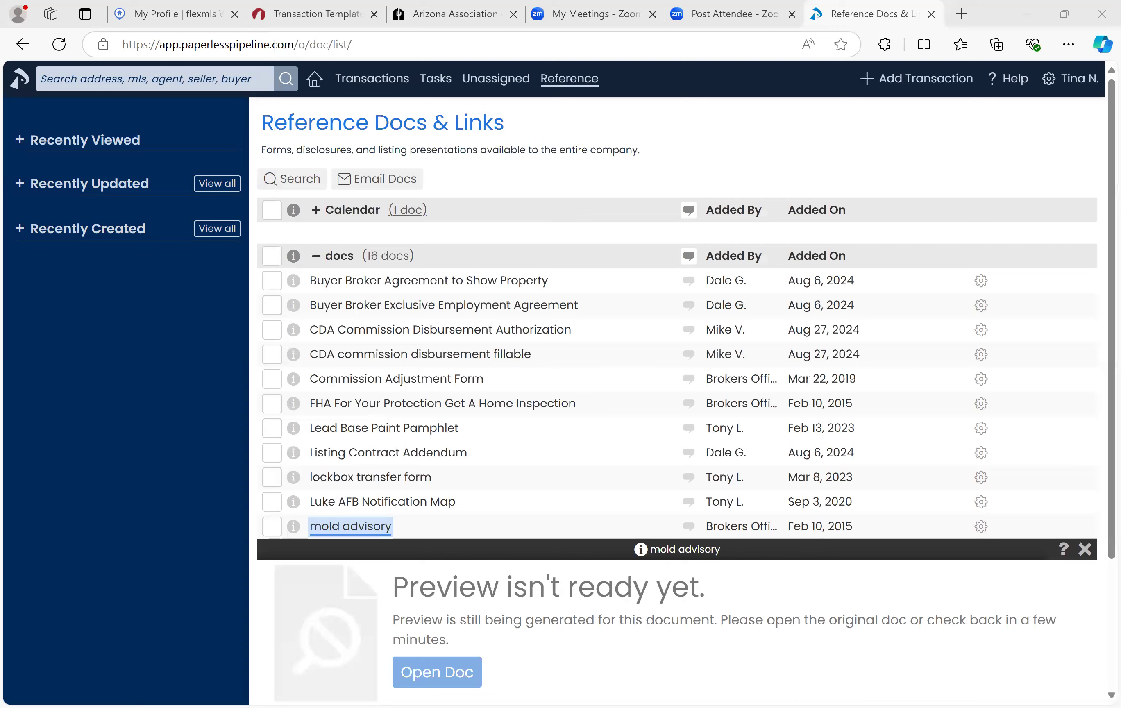
{"action": "left_click", "coordinate": [372, 524]}
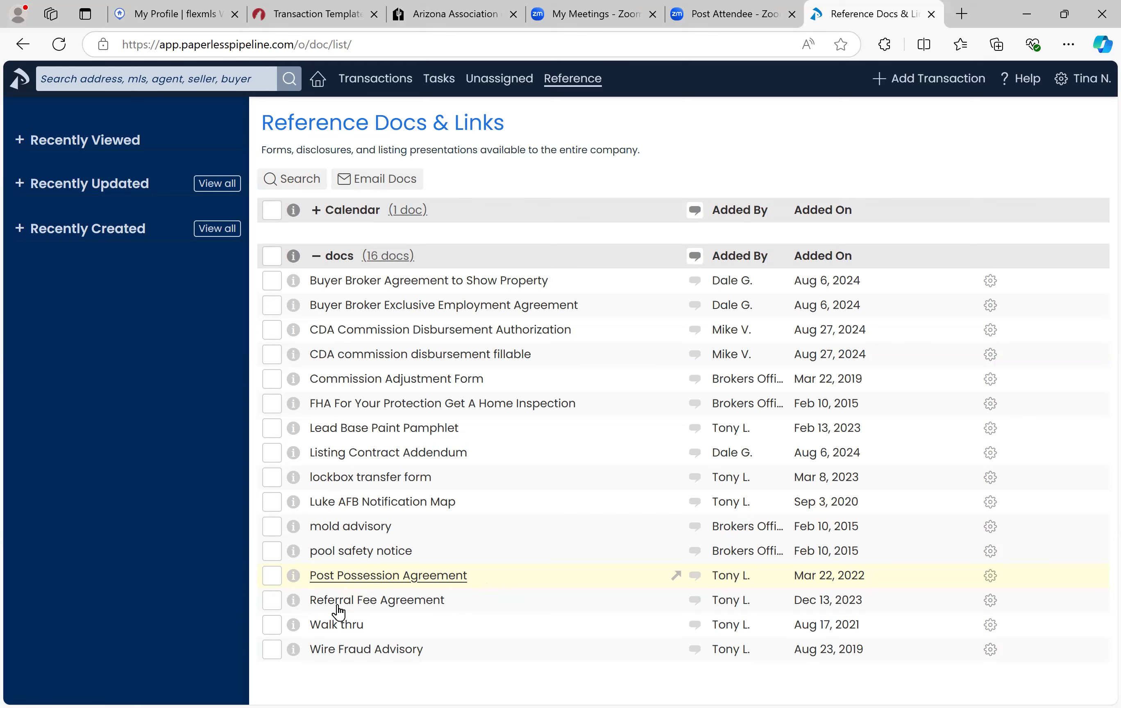
{"action": "left_click", "coordinate": [356, 627]}
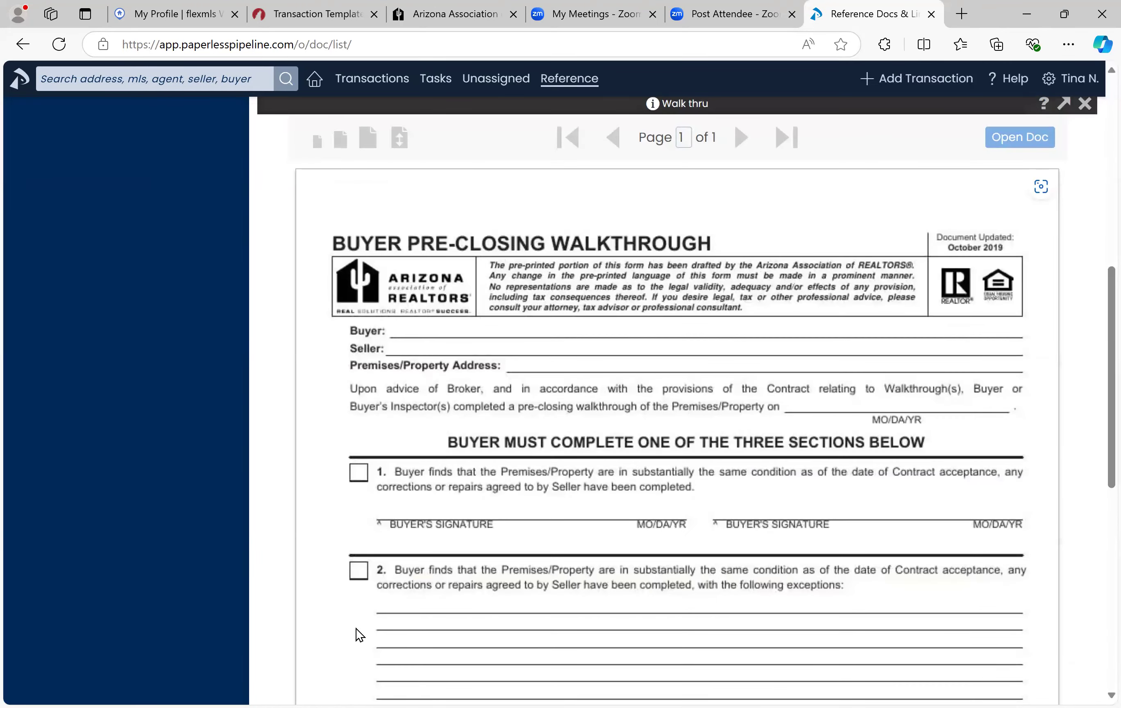
{"action": "scroll", "coordinate": [356, 629], "scroll_direction": "up", "scroll_amount": 15}
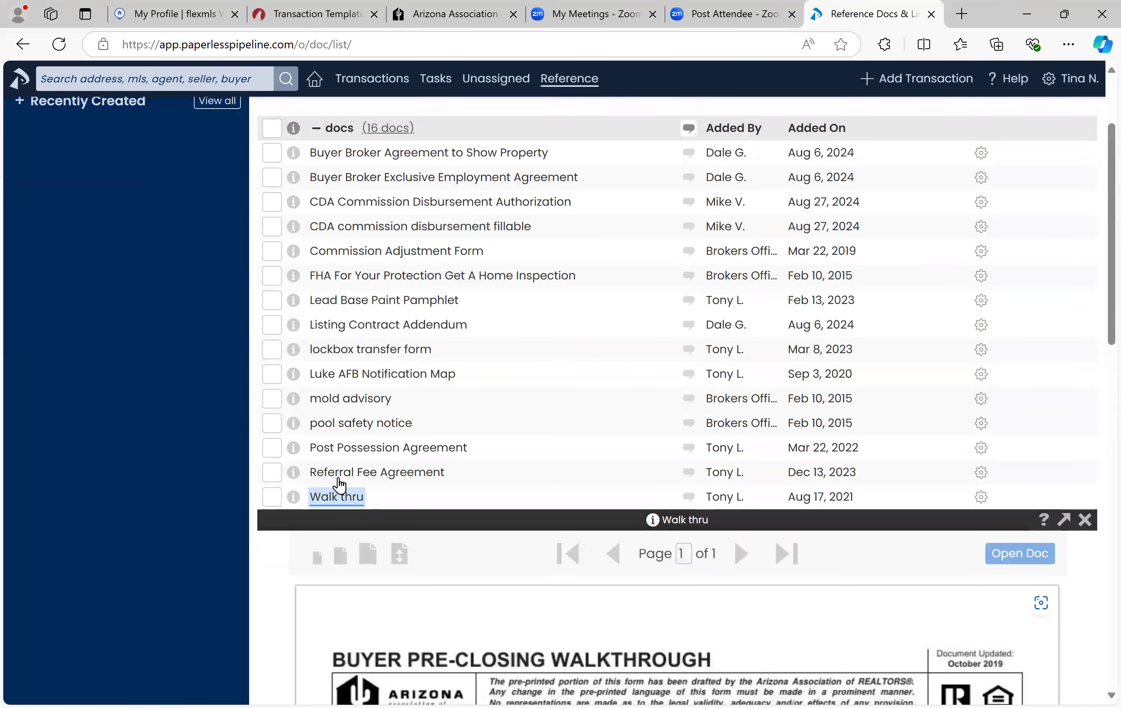
{"action": "left_click", "coordinate": [331, 500]}
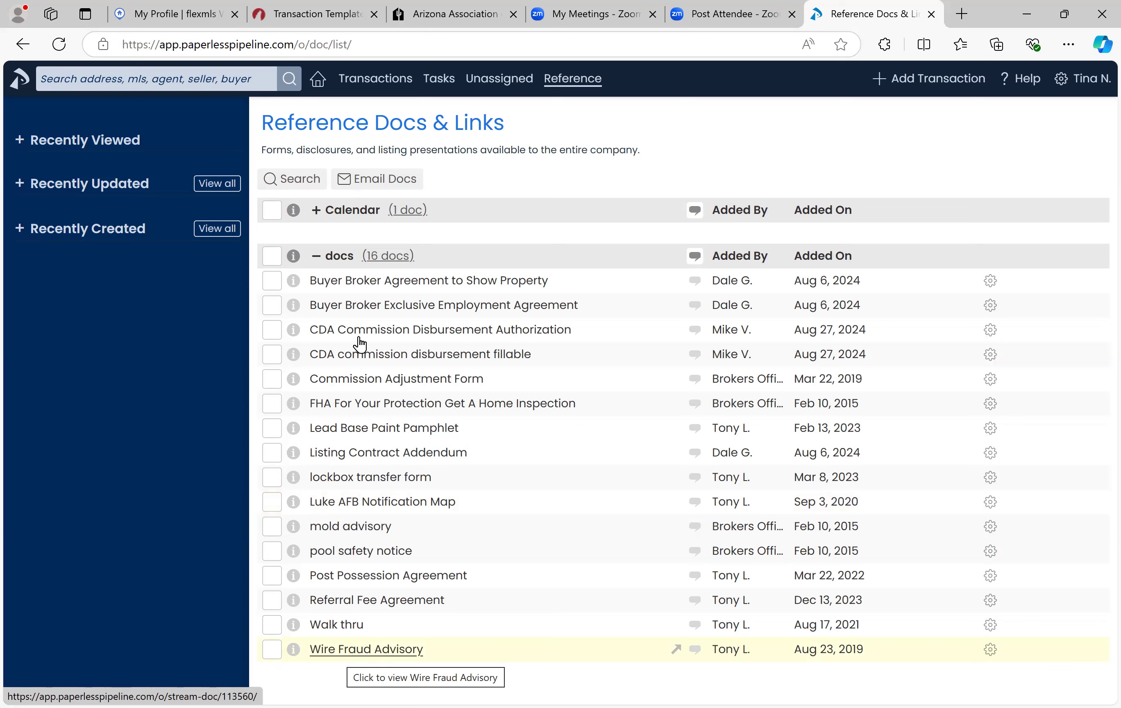
{"action": "left_click", "coordinate": [347, 379]}
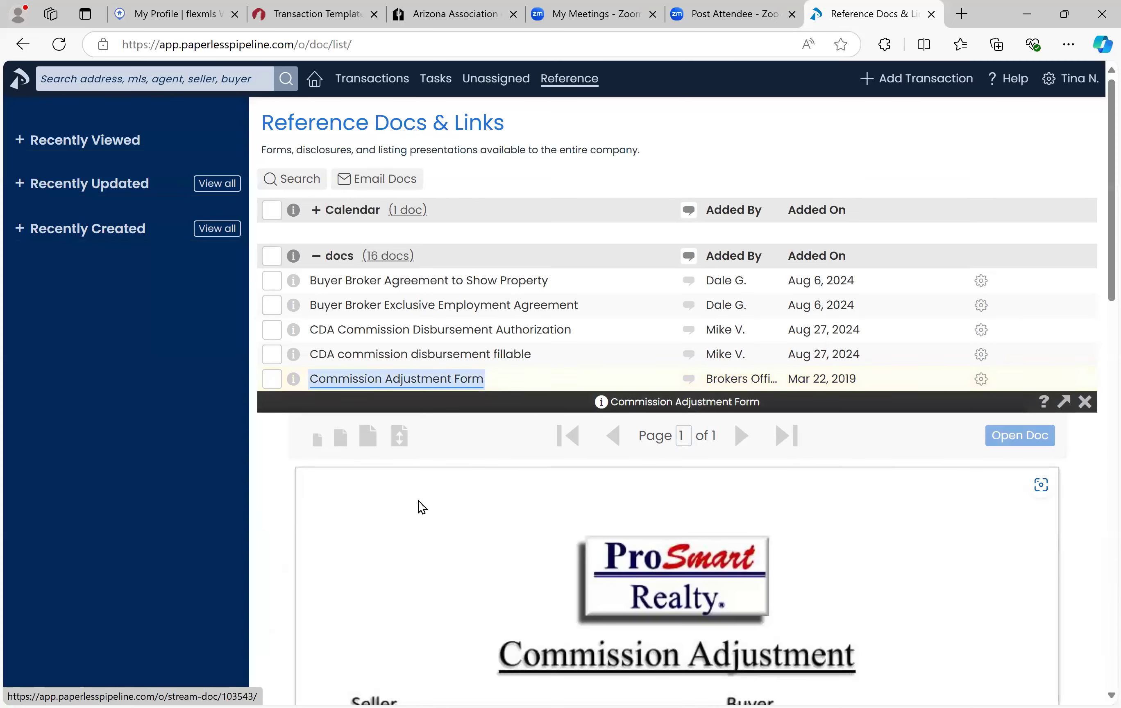
{"action": "scroll", "coordinate": [419, 501], "scroll_direction": "down", "scroll_amount": 5}
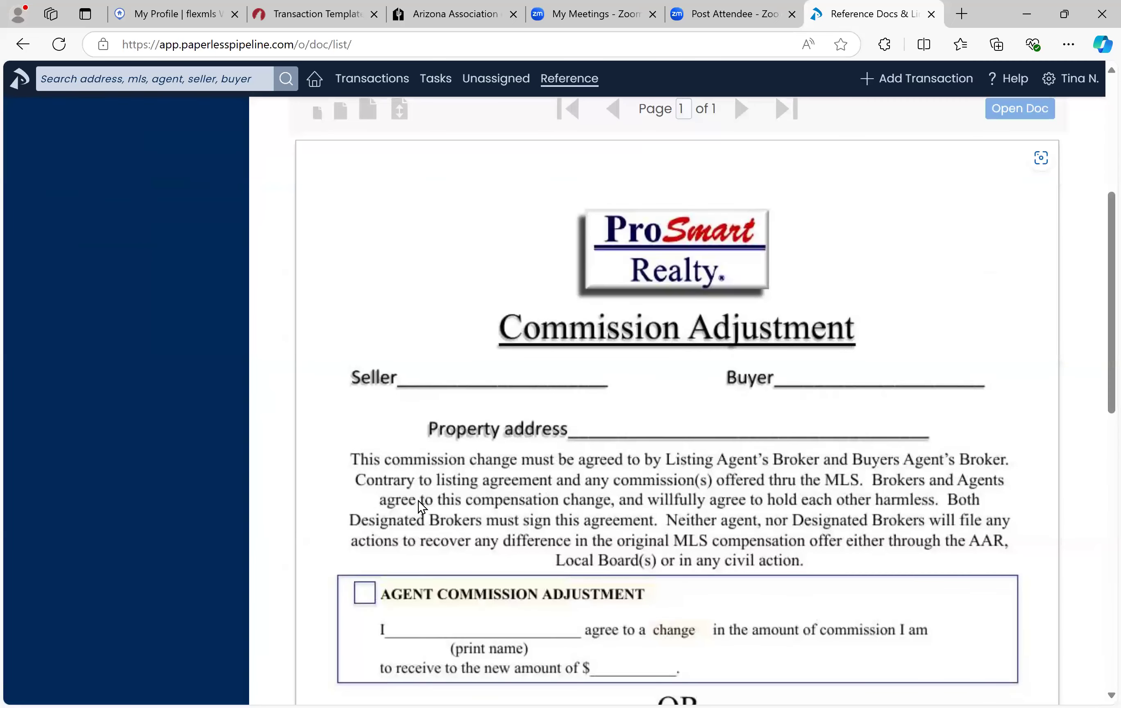
{"action": "scroll", "coordinate": [419, 501], "scroll_direction": "down", "scroll_amount": 4}
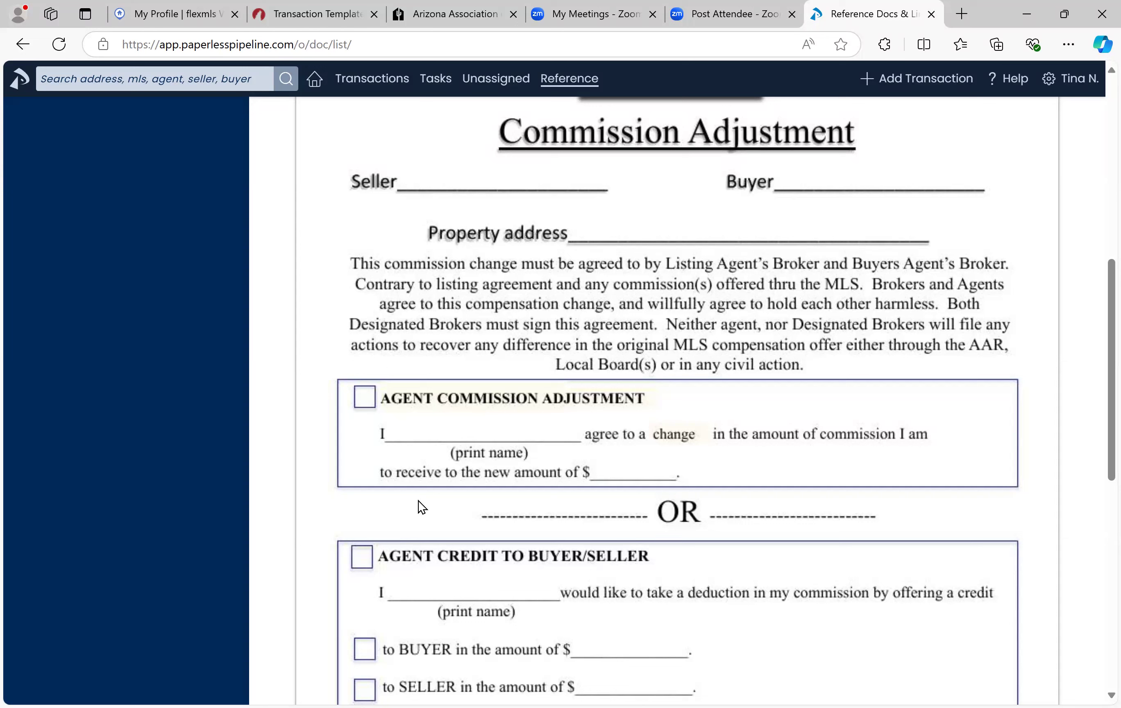
{"action": "scroll", "coordinate": [372, 283], "scroll_direction": "up", "scroll_amount": 8}
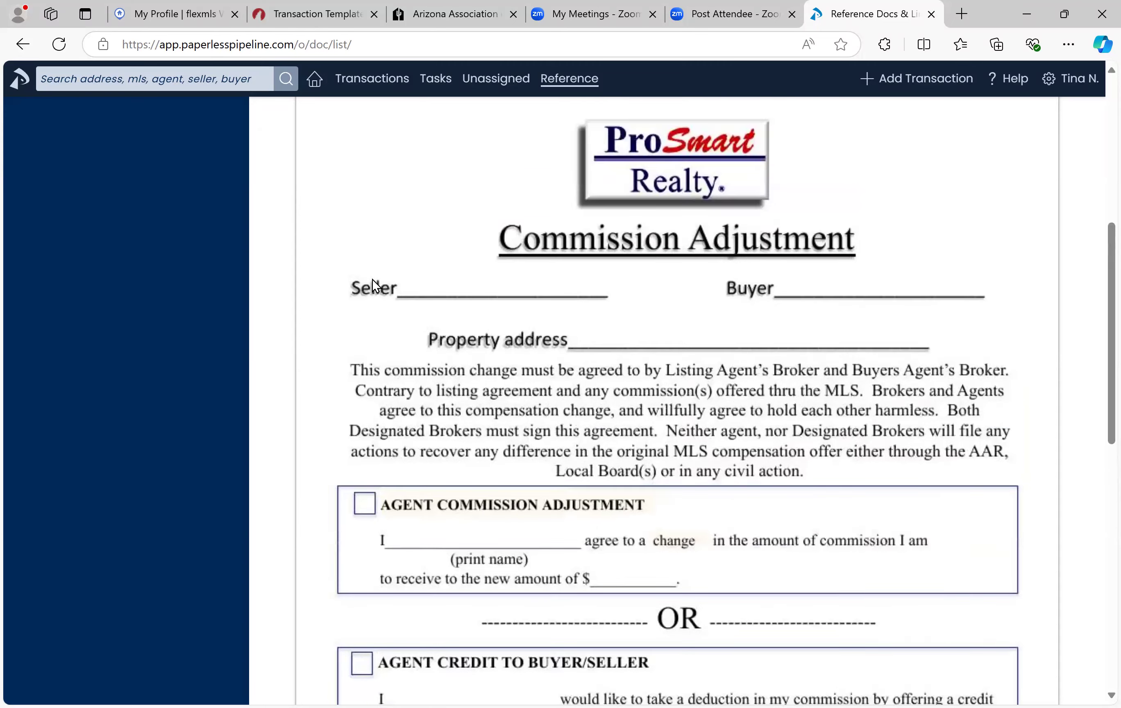
{"action": "left_click", "coordinate": [331, 264]}
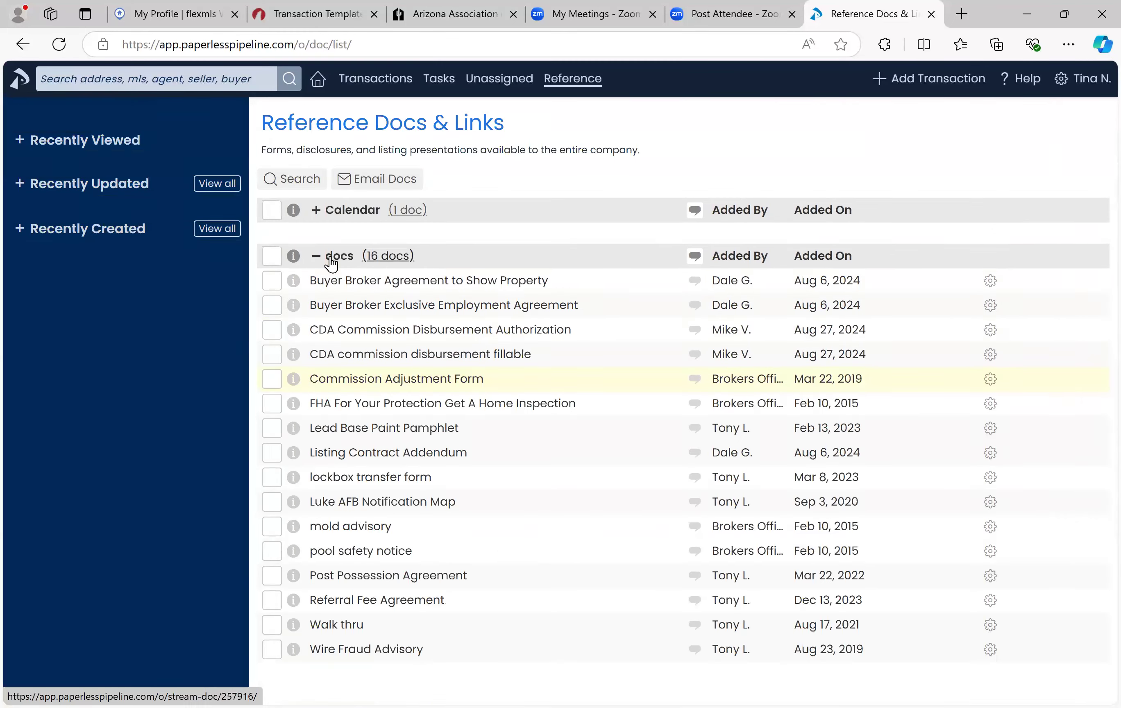
Step: Start adding a document to the template and browse to Desktop > ProSmart Realty
{"action": "left_click", "coordinate": [314, 14]}
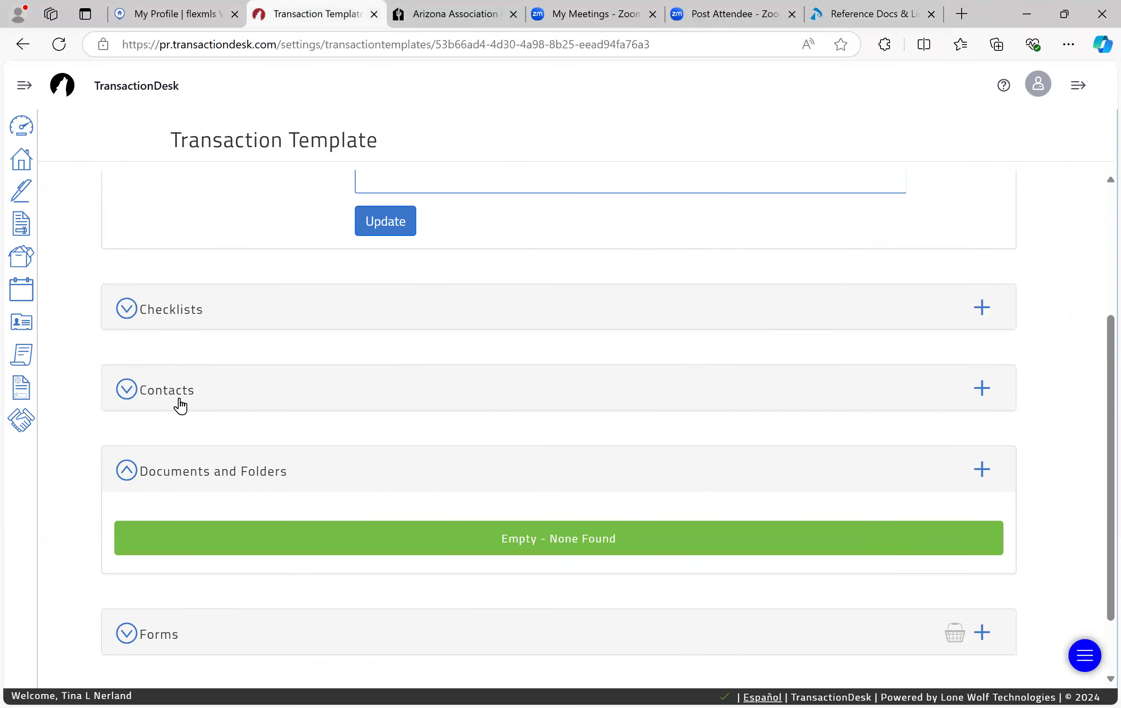
{"action": "left_click", "coordinate": [985, 479]}
{"action": "left_click", "coordinate": [508, 233]}
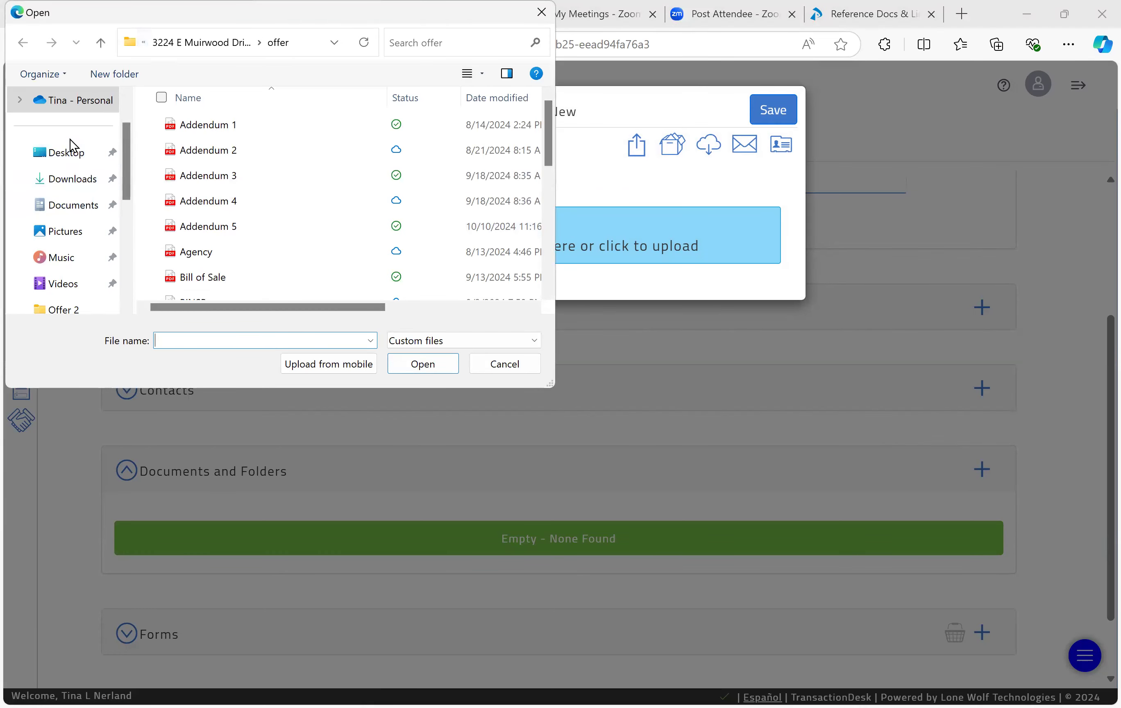
{"action": "left_click", "coordinate": [68, 152]}
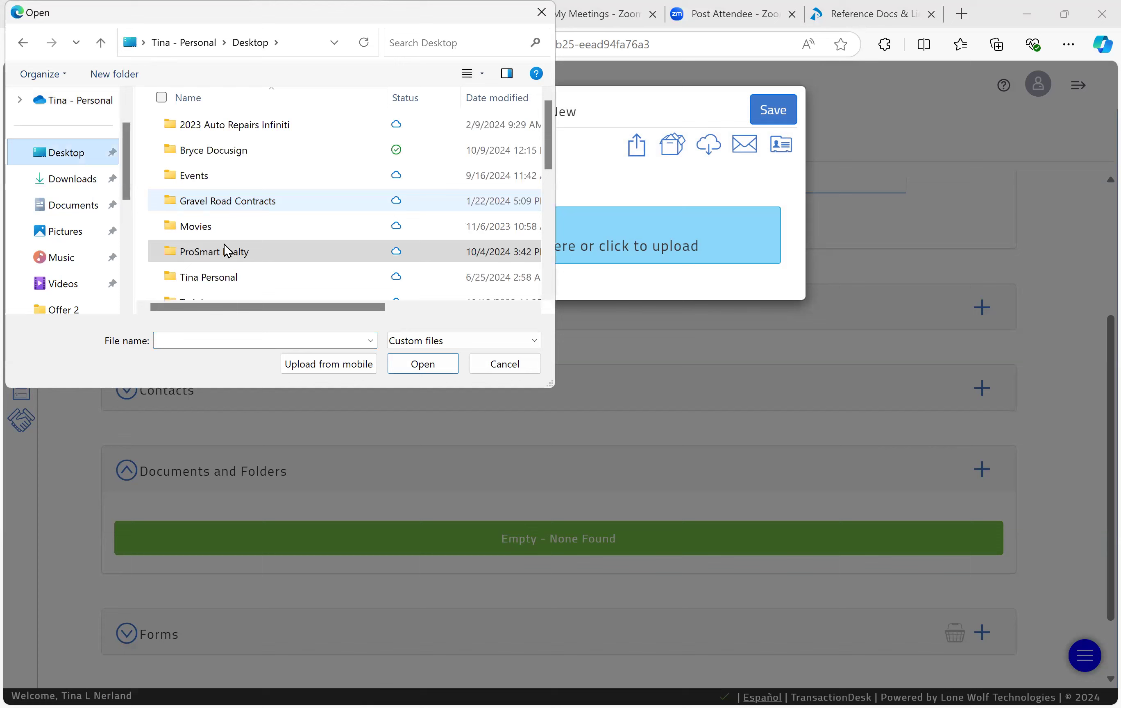
{"action": "double_click", "coordinate": [222, 246]}
Step: Select Pool Safety Notice.pdf in the ProSmart Realty folder and upload it
{"action": "scroll", "coordinate": [222, 246], "scroll_direction": "down", "scroll_amount": 15}
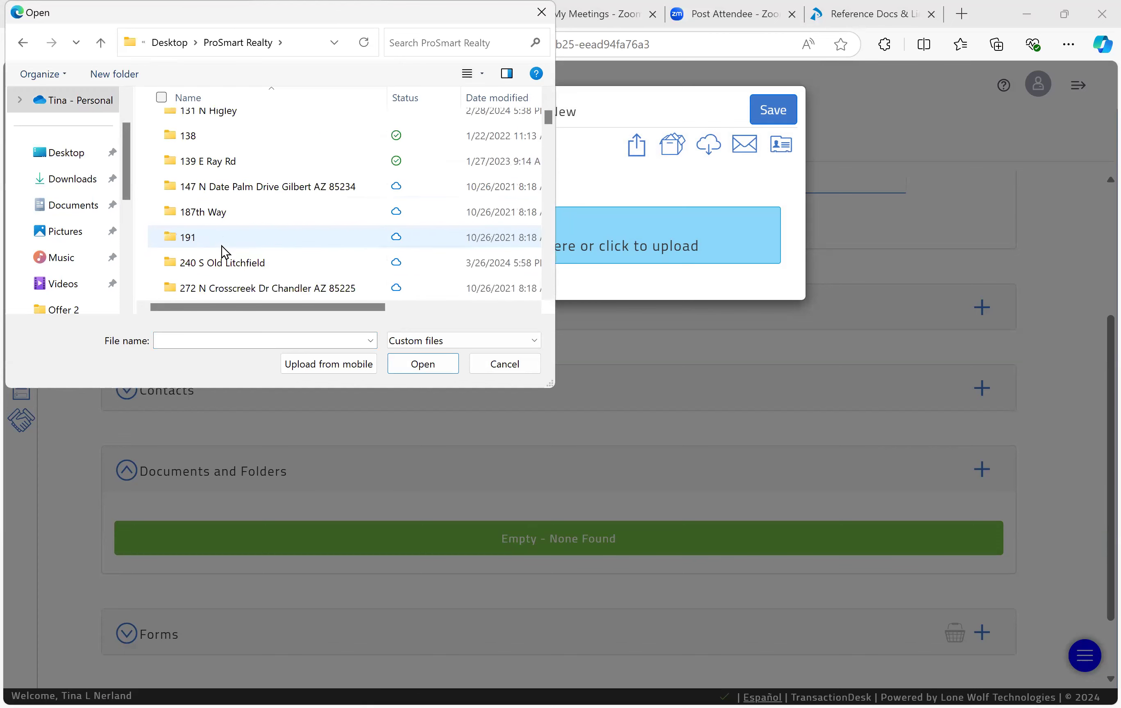
{"action": "scroll", "coordinate": [221, 247], "scroll_direction": "down", "scroll_amount": 15}
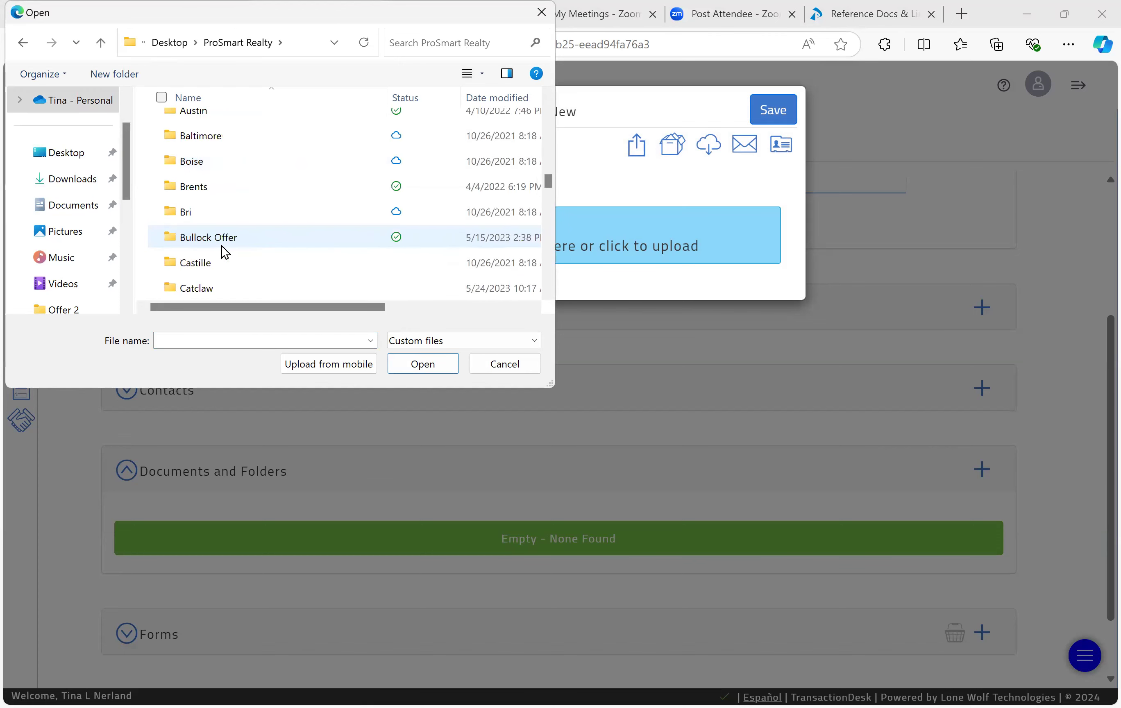
{"action": "scroll", "coordinate": [222, 247], "scroll_direction": "down", "scroll_amount": 20}
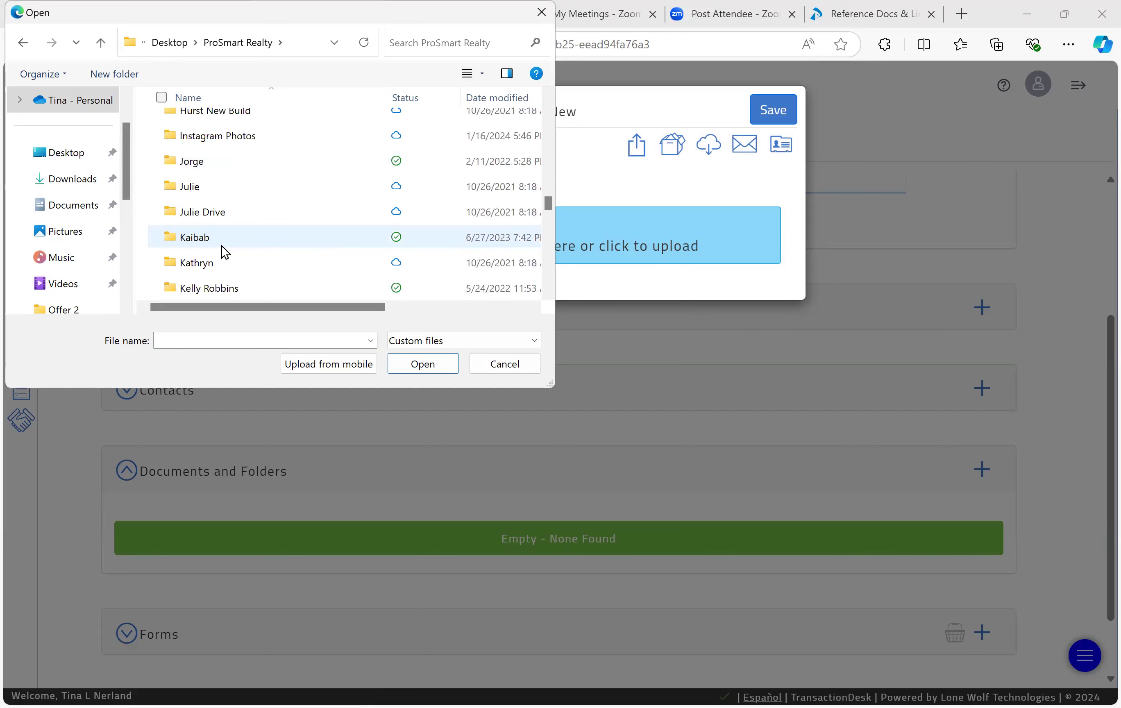
{"action": "scroll", "coordinate": [221, 246], "scroll_direction": "down", "scroll_amount": 10}
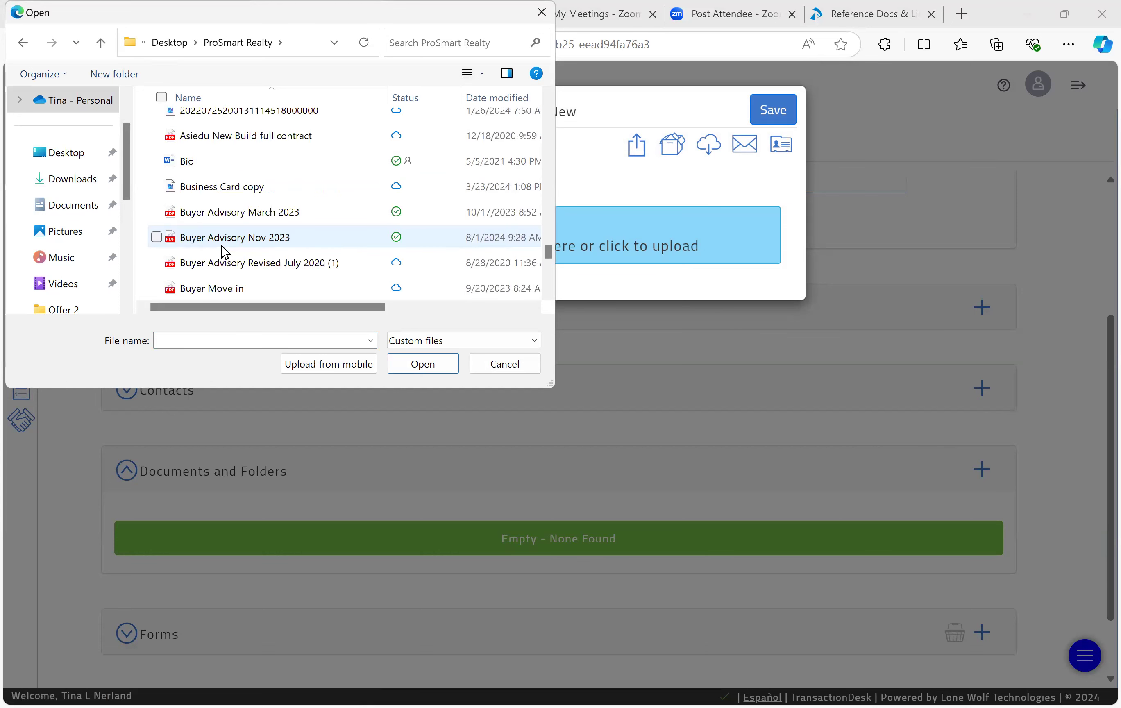
{"action": "left_click", "coordinate": [222, 237]}
{"action": "scroll", "coordinate": [221, 246], "scroll_direction": "up", "scroll_amount": 3}
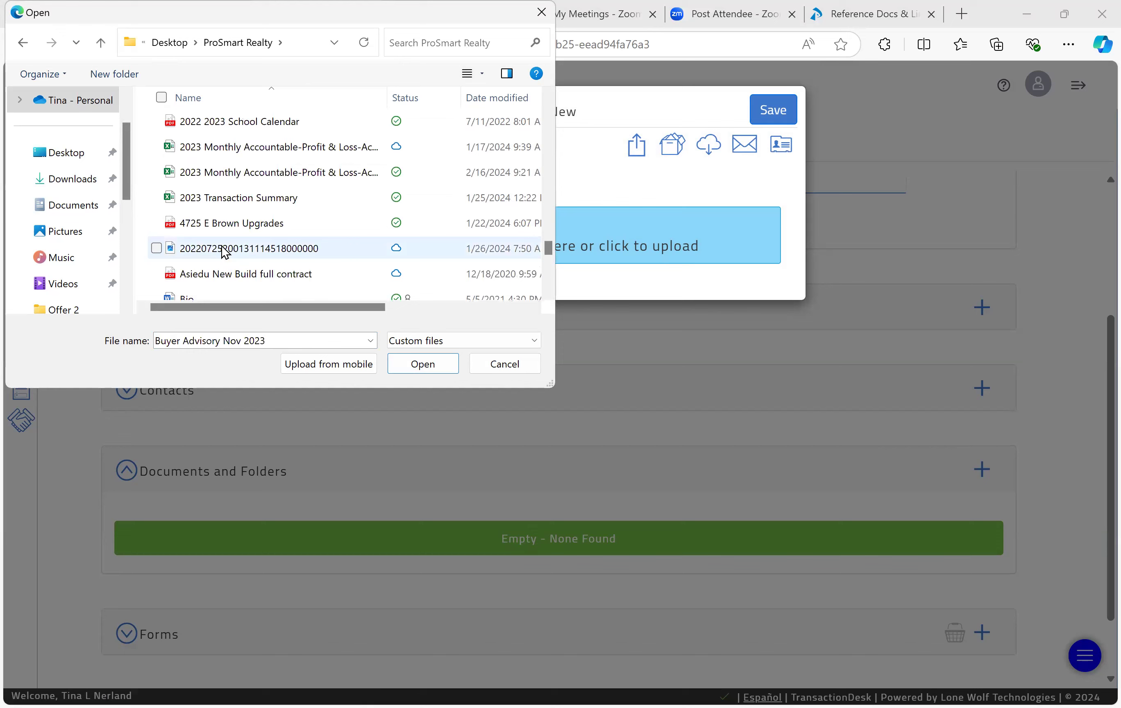
{"action": "scroll", "coordinate": [222, 247], "scroll_direction": "up", "scroll_amount": 1}
{"action": "scroll", "coordinate": [221, 247], "scroll_direction": "down", "scroll_amount": 1}
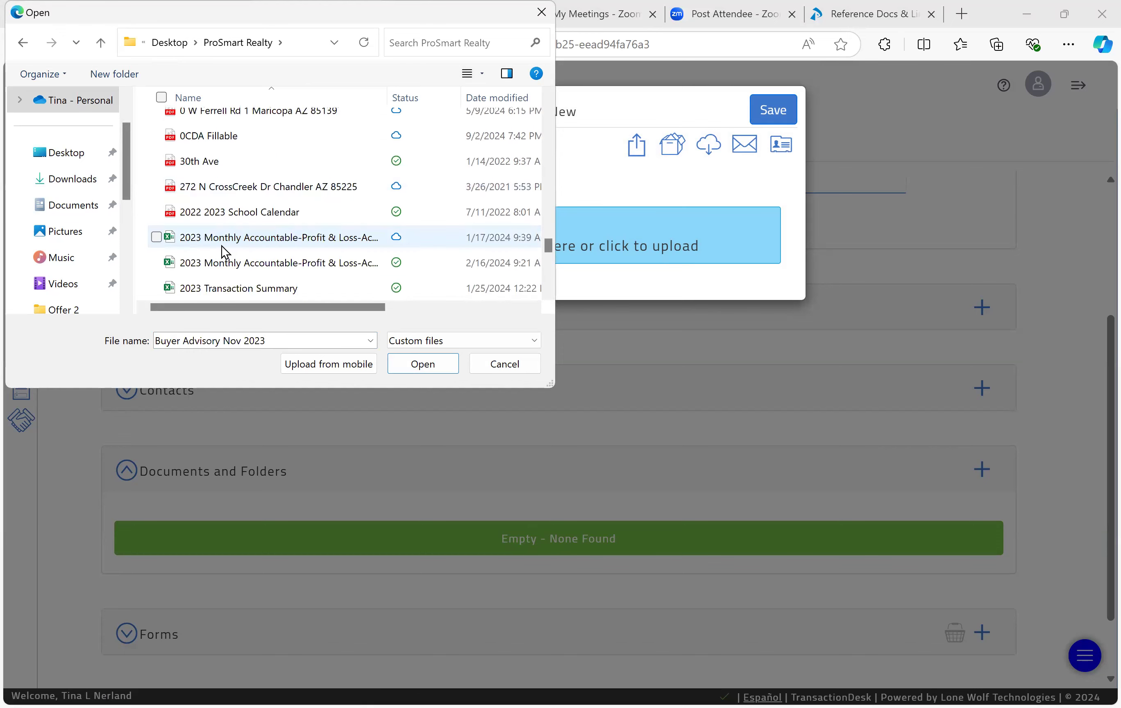
{"action": "scroll", "coordinate": [221, 247], "scroll_direction": "down", "scroll_amount": 2}
{"action": "scroll", "coordinate": [221, 246], "scroll_direction": "down", "scroll_amount": 3}
{"action": "scroll", "coordinate": [221, 246], "scroll_direction": "down", "scroll_amount": 3}
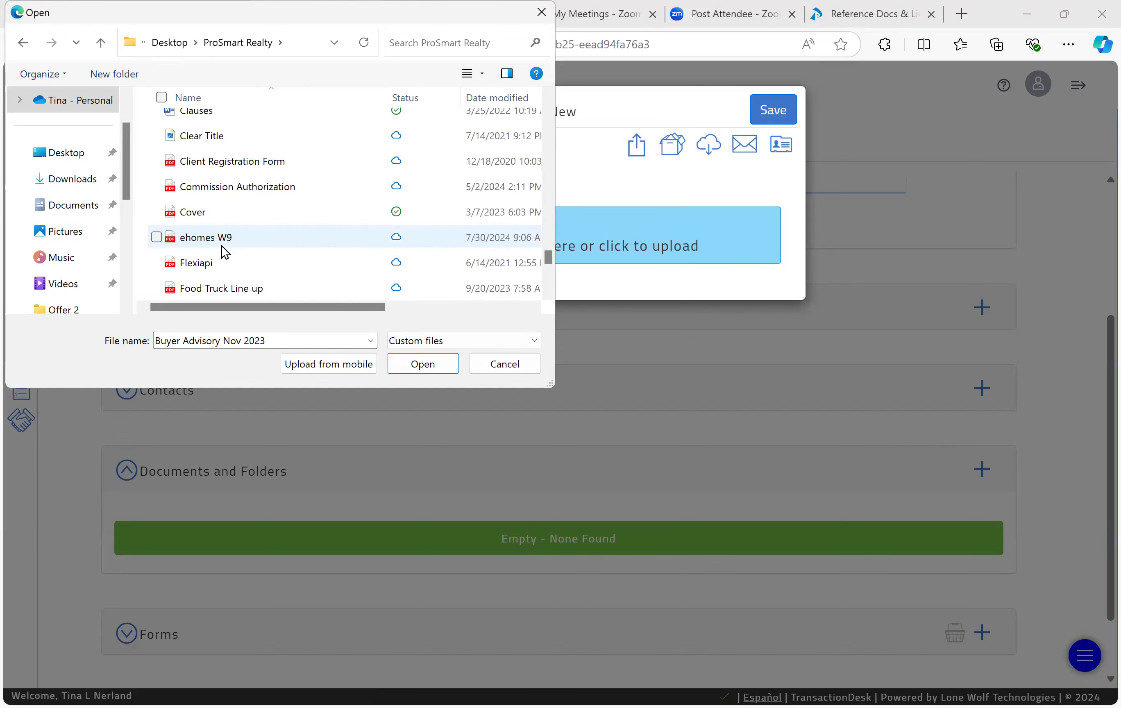
{"action": "scroll", "coordinate": [221, 246], "scroll_direction": "up", "scroll_amount": 3}
{"action": "scroll", "coordinate": [222, 247], "scroll_direction": "down", "scroll_amount": 2}
{"action": "scroll", "coordinate": [222, 246], "scroll_direction": "down", "scroll_amount": 2}
{"action": "scroll", "coordinate": [221, 246], "scroll_direction": "down", "scroll_amount": 2}
{"action": "scroll", "coordinate": [221, 246], "scroll_direction": "down", "scroll_amount": 2}
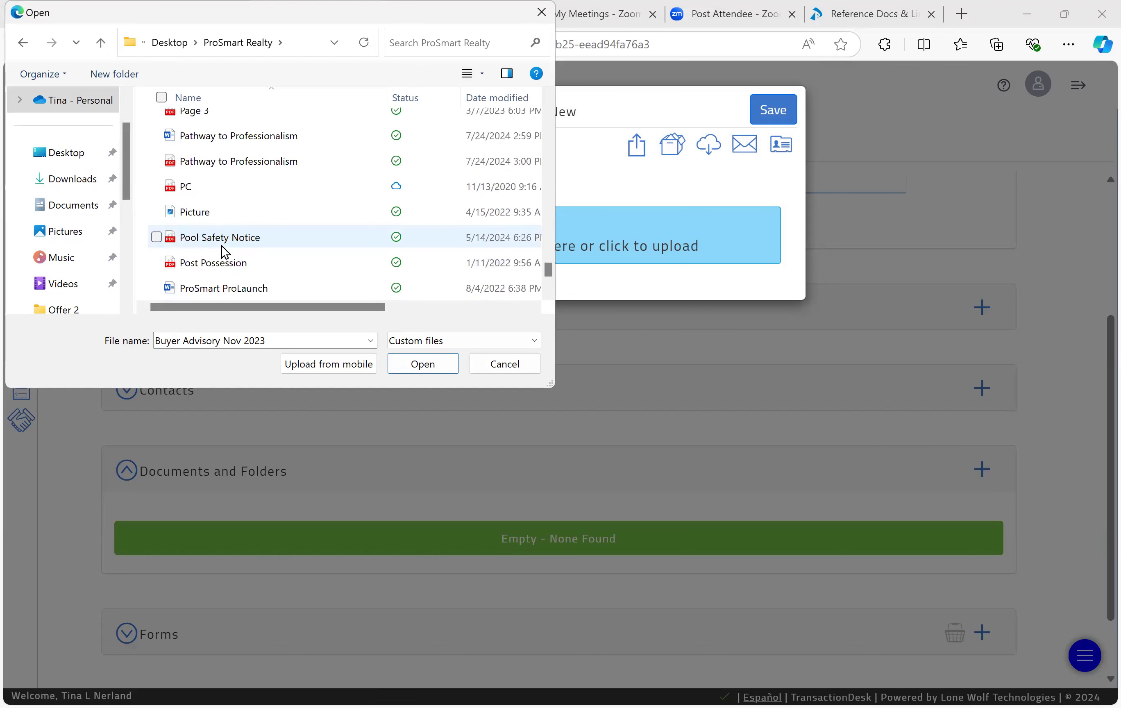
{"action": "left_click", "coordinate": [222, 246]}
{"action": "left_click", "coordinate": [434, 366]}
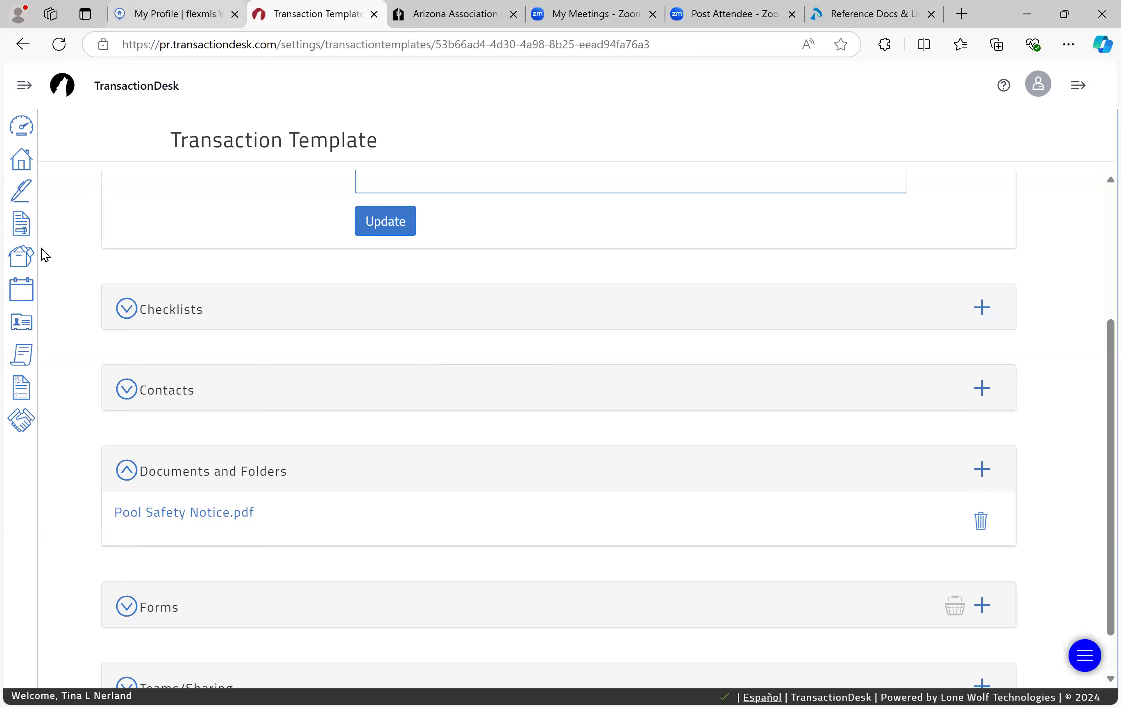
Step: Open the first Working with a Buyer/Purchase template and view its documents and folders
{"action": "left_click", "coordinate": [19, 393]}
{"action": "left_click", "coordinate": [216, 189]}
{"action": "scroll", "coordinate": [292, 581], "scroll_direction": "down", "scroll_amount": 1}
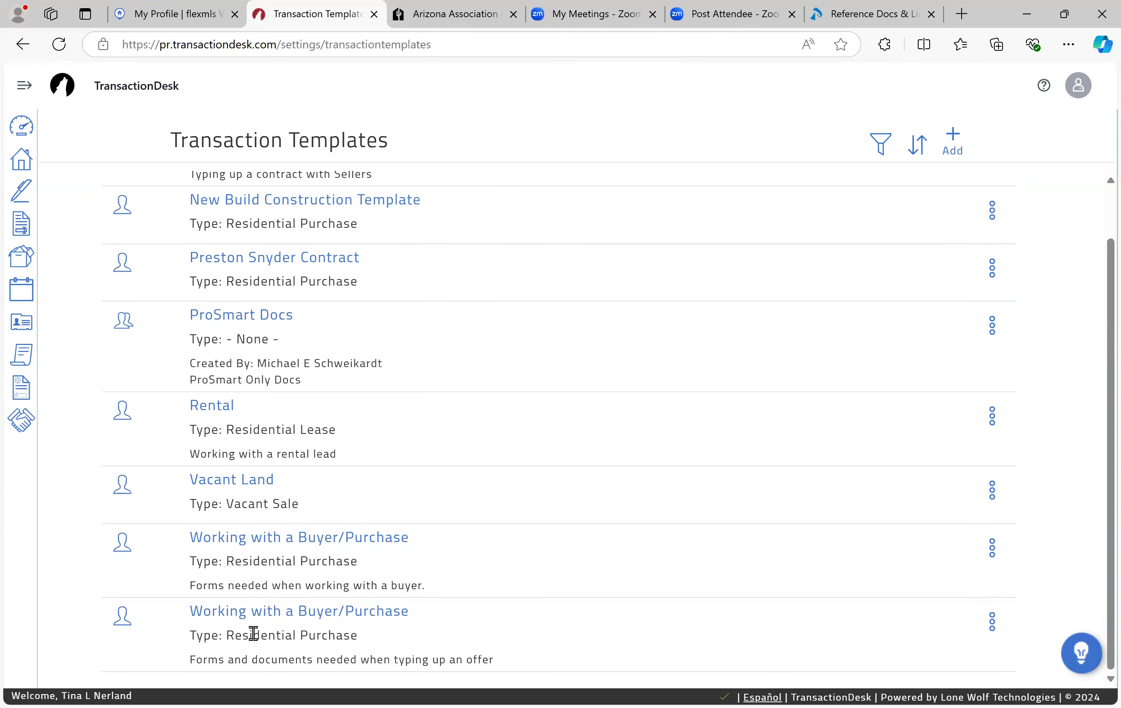
{"action": "left_click", "coordinate": [234, 538]}
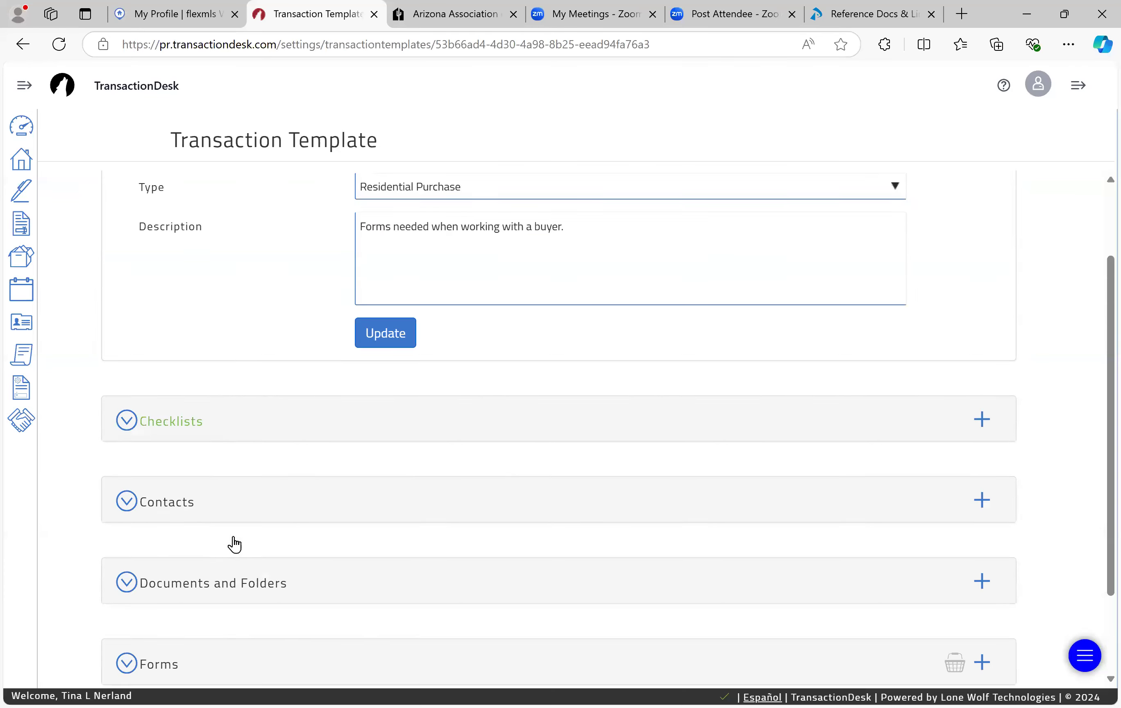
{"action": "scroll", "coordinate": [234, 543], "scroll_direction": "down", "scroll_amount": 2}
{"action": "left_click", "coordinate": [167, 495]}
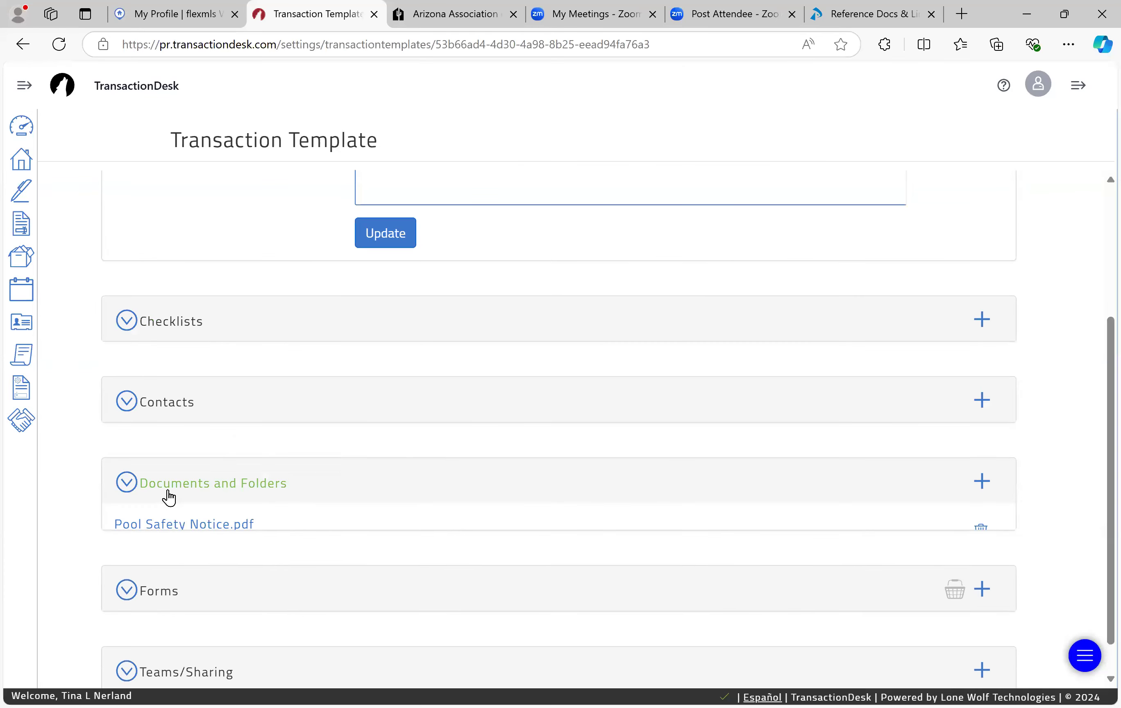
{"action": "scroll", "coordinate": [168, 495], "scroll_direction": "down", "scroll_amount": 1}
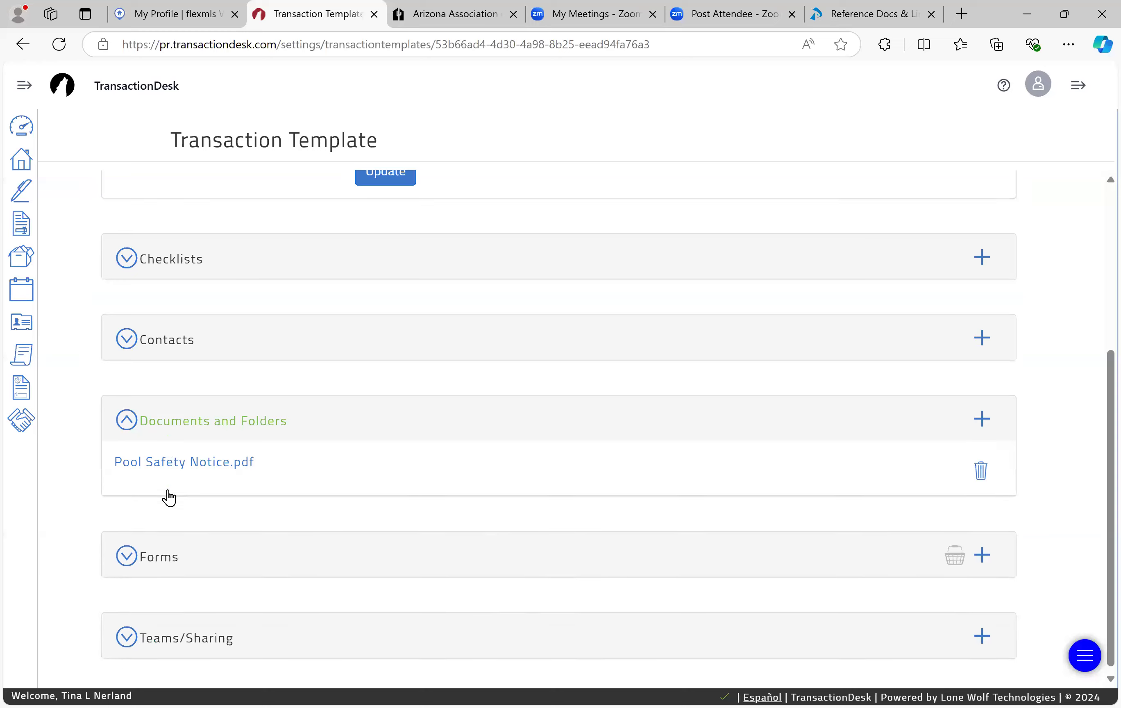
Step: Return to Transaction Templates and open the offer-typing Working with a Buyer/Purchase template
{"action": "left_click", "coordinate": [22, 397]}
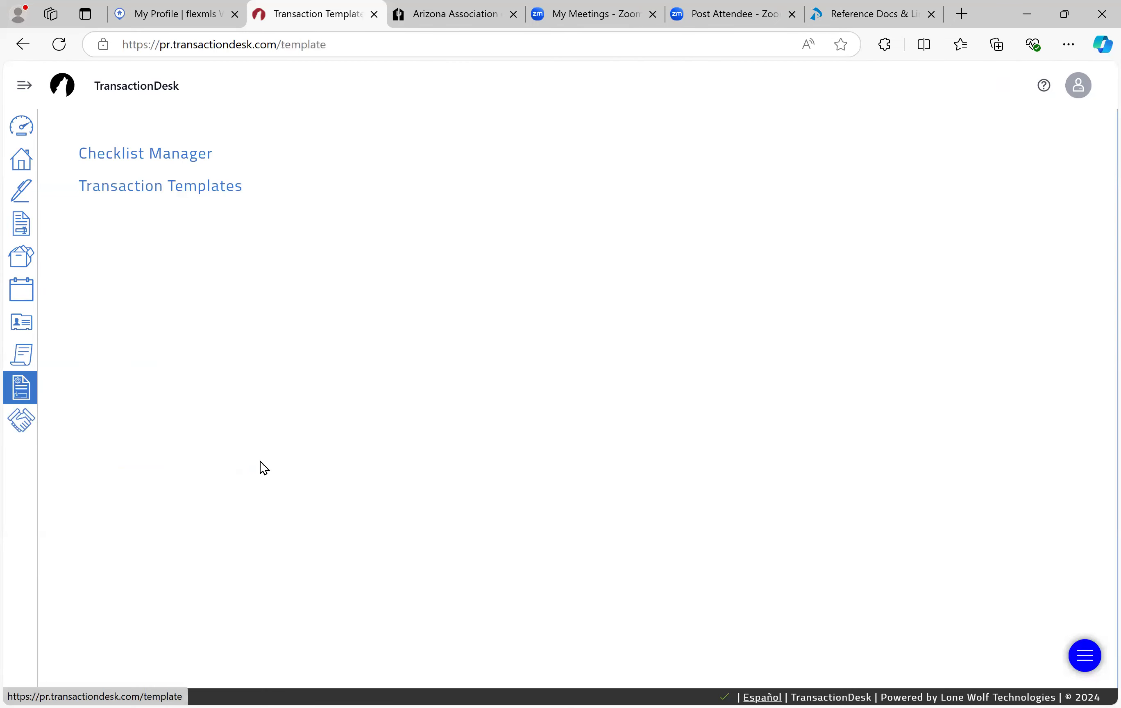
{"action": "left_click", "coordinate": [209, 187]}
{"action": "scroll", "coordinate": [237, 591], "scroll_direction": "down", "scroll_amount": 1}
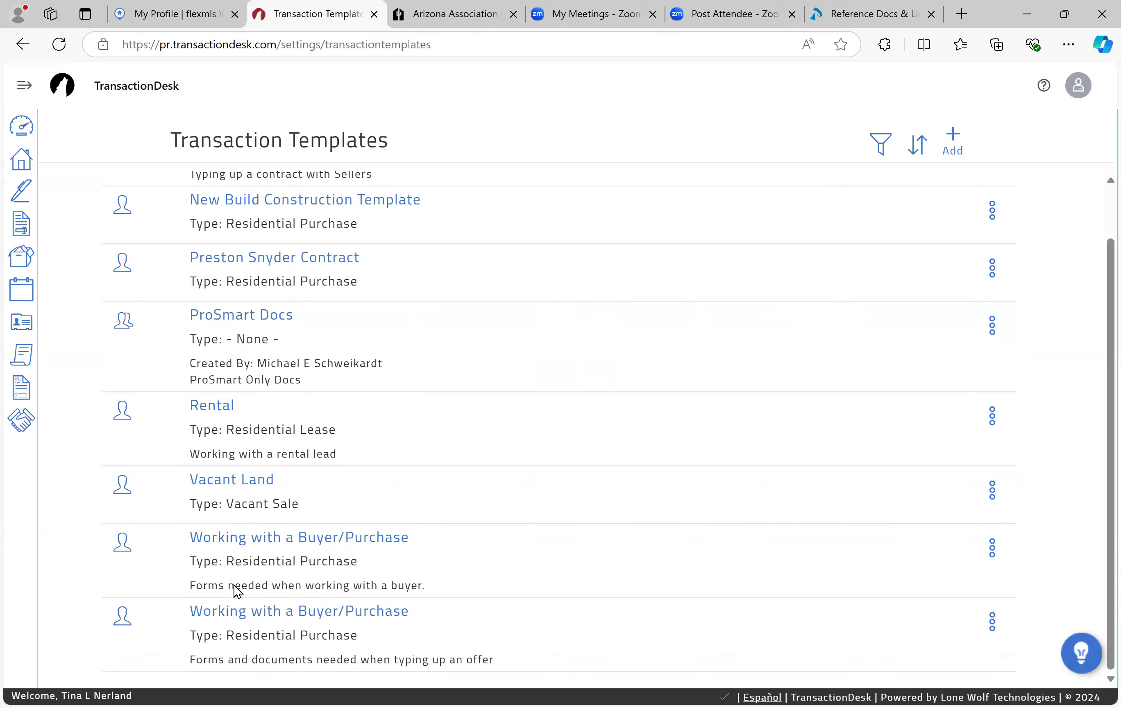
{"action": "left_click", "coordinate": [233, 610]}
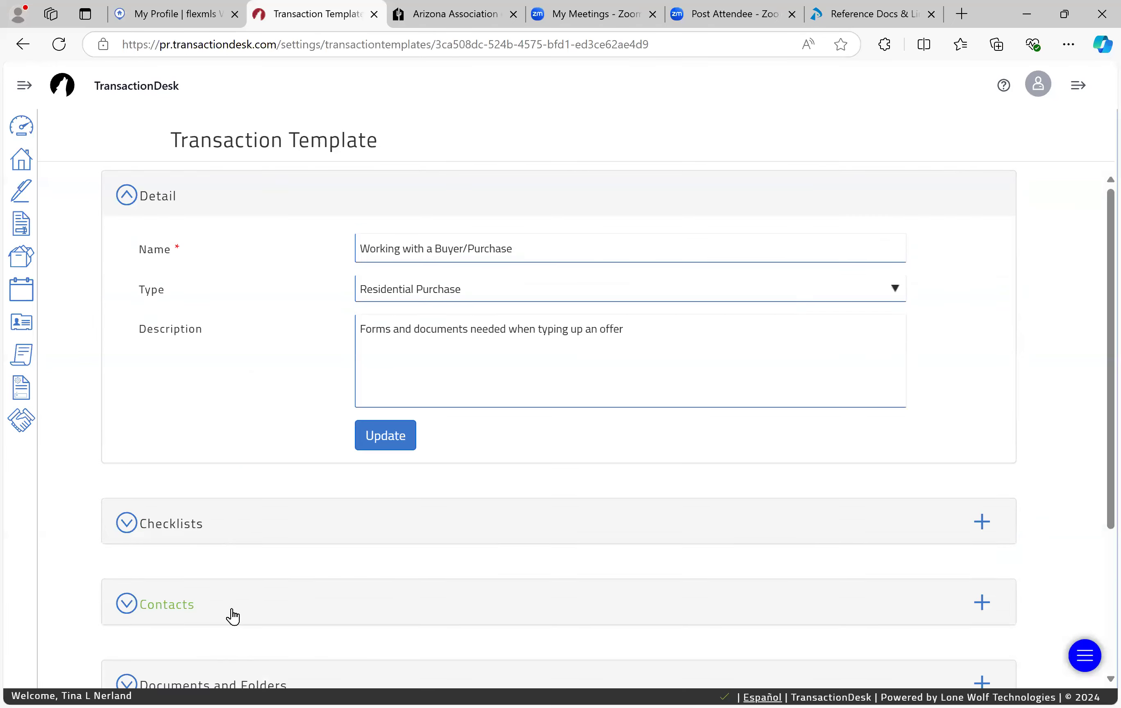
Step: Expand Documents and Folders to show its five PDFs, Commission Adjustment Form through Wire Fraud
{"action": "scroll", "coordinate": [178, 583], "scroll_direction": "down", "scroll_amount": 2}
{"action": "left_click", "coordinate": [178, 580]}
{"action": "scroll", "coordinate": [179, 580], "scroll_direction": "down", "scroll_amount": 5}
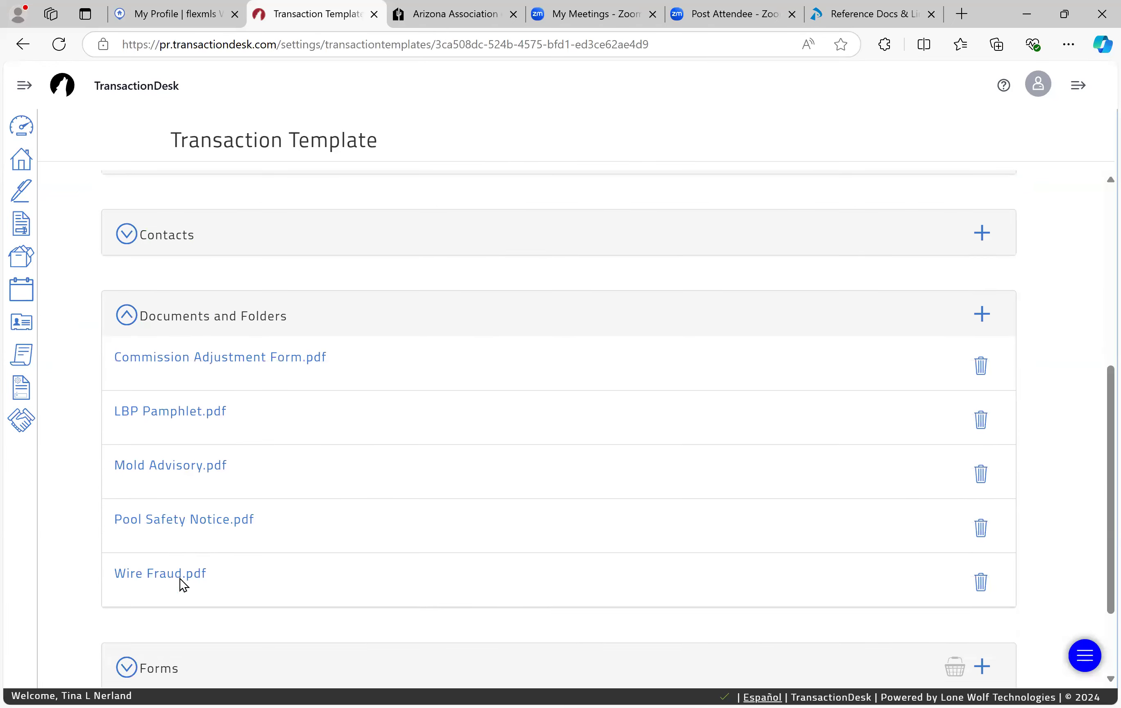
{"action": "scroll", "coordinate": [179, 578], "scroll_direction": "down", "scroll_amount": 1}
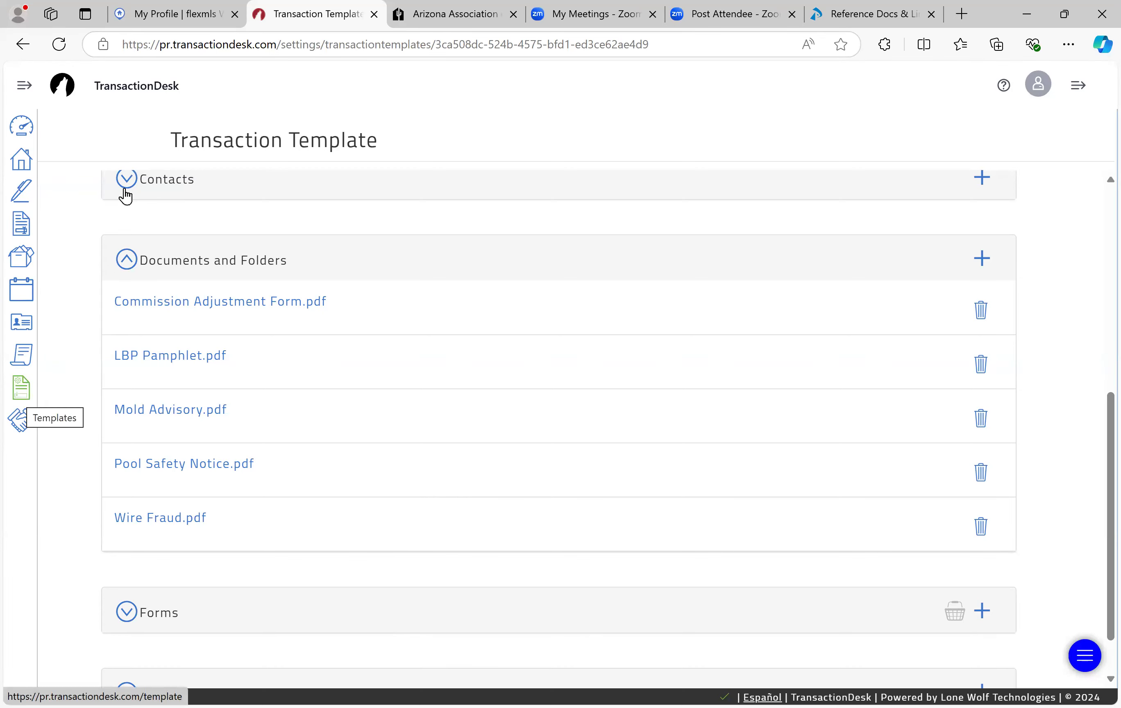
{"action": "scroll", "coordinate": [159, 300], "scroll_direction": "down", "scroll_amount": 2}
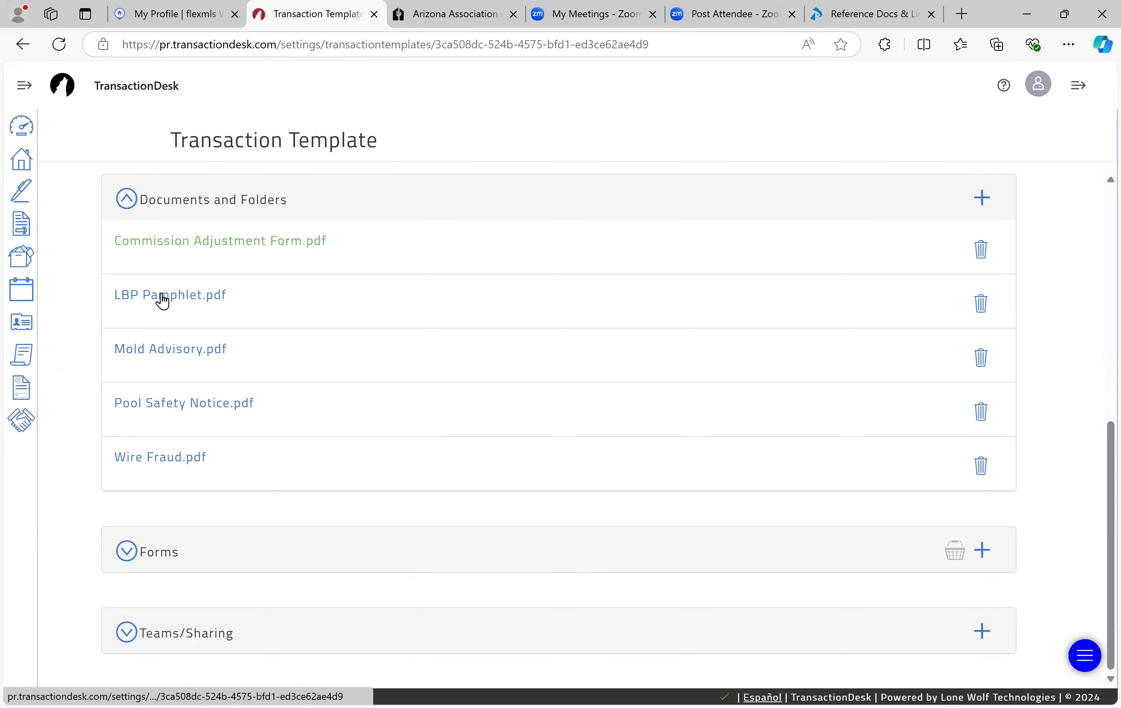
Step: Expand Forms and review the list from Addendum #1 (06/1993) to Buyer Advisory (Rev. 11/2023)
{"action": "left_click", "coordinate": [127, 551]}
{"action": "scroll", "coordinate": [125, 557], "scroll_direction": "down", "scroll_amount": 6}
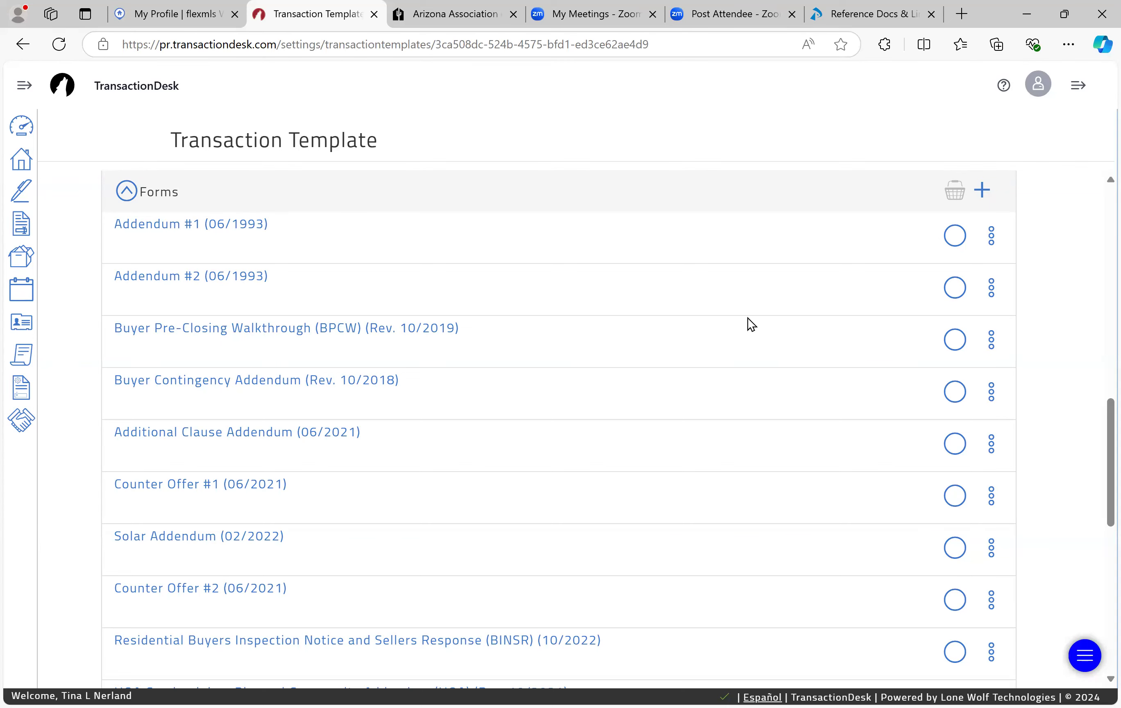
{"action": "scroll", "coordinate": [695, 345], "scroll_direction": "down", "scroll_amount": 1}
{"action": "scroll", "coordinate": [695, 346], "scroll_direction": "down", "scroll_amount": 1}
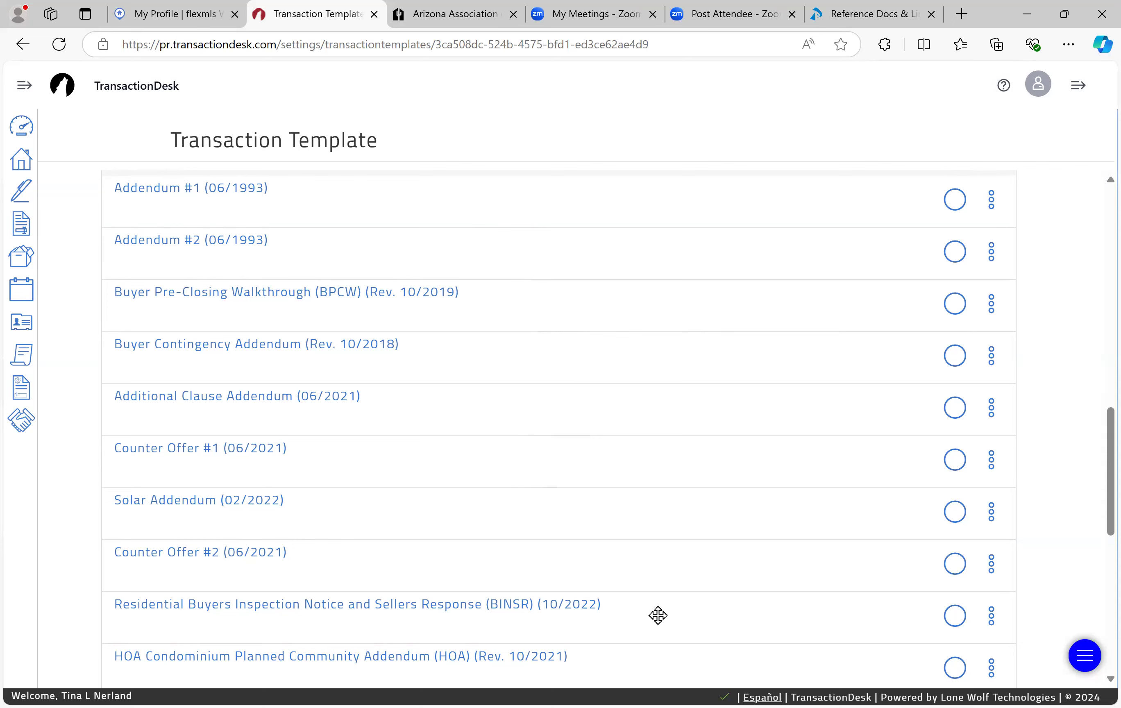
{"action": "scroll", "coordinate": [658, 614], "scroll_direction": "down", "scroll_amount": 3}
{"action": "scroll", "coordinate": [658, 615], "scroll_direction": "down", "scroll_amount": 2}
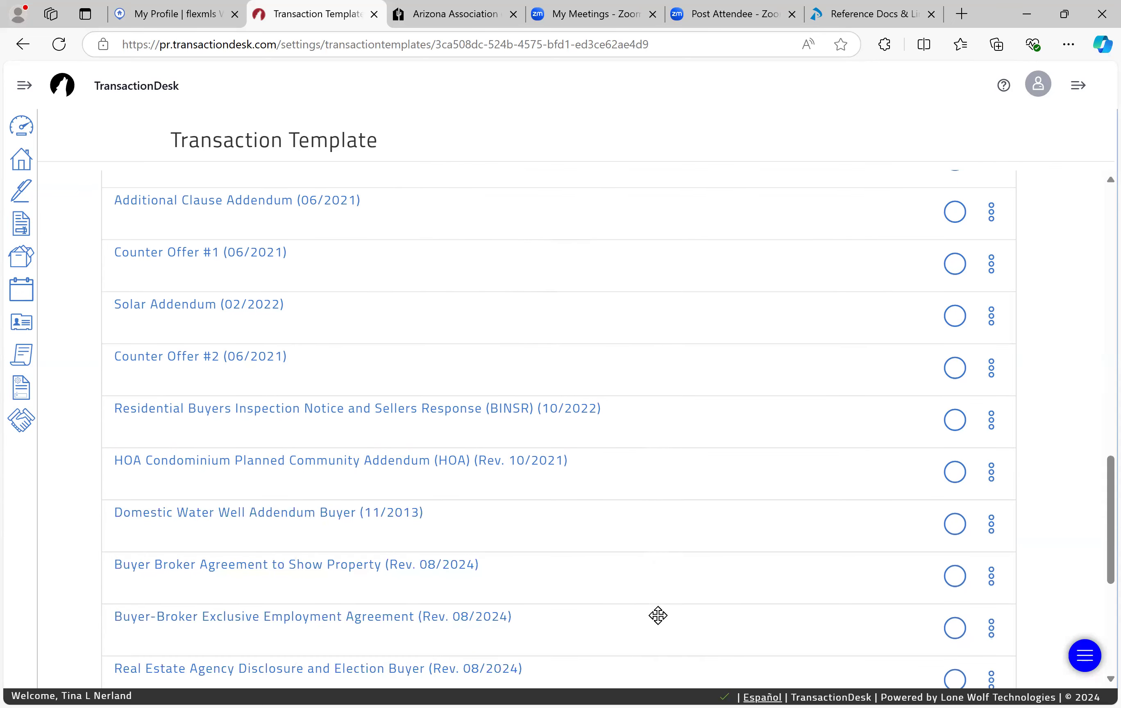
{"action": "scroll", "coordinate": [658, 614], "scroll_direction": "down", "scroll_amount": 2}
{"action": "scroll", "coordinate": [658, 615], "scroll_direction": "down", "scroll_amount": 3}
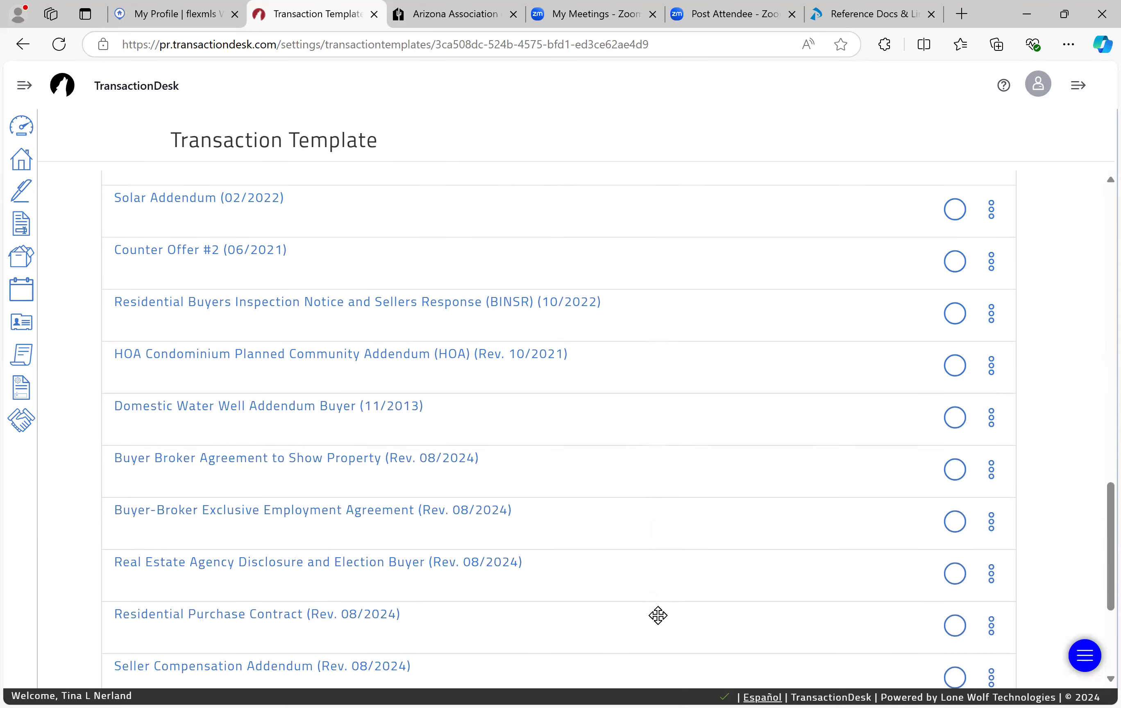
{"action": "scroll", "coordinate": [658, 615], "scroll_direction": "down", "scroll_amount": 1}
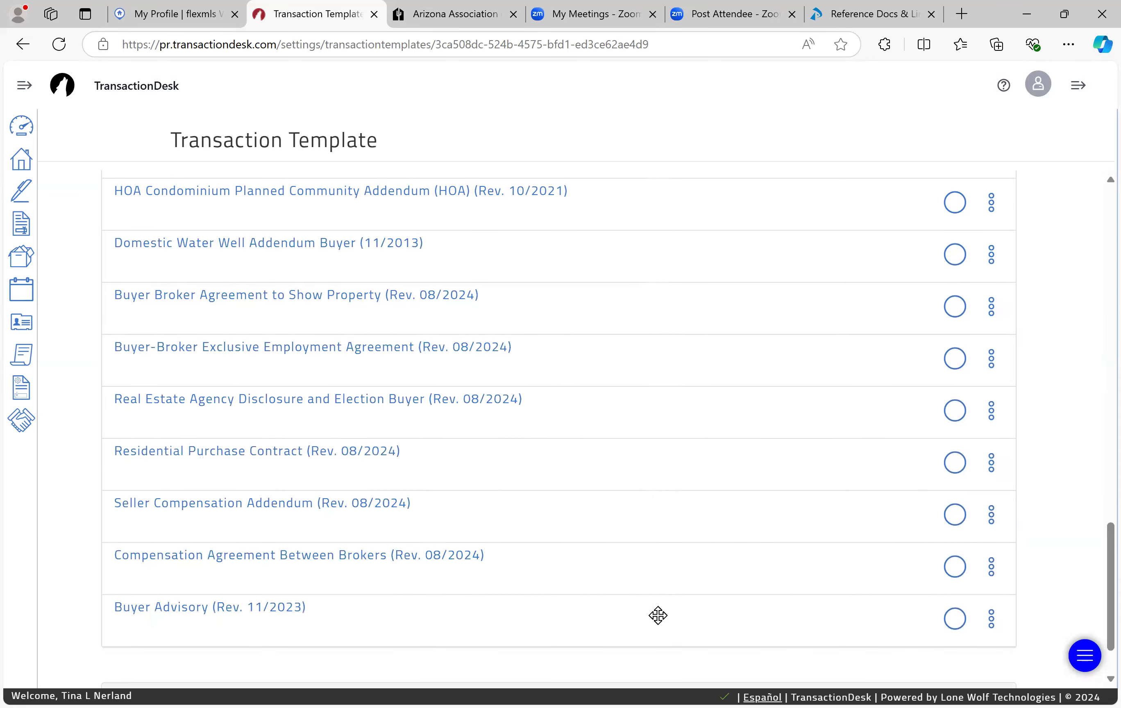
{"action": "scroll", "coordinate": [657, 615], "scroll_direction": "up", "scroll_amount": 12}
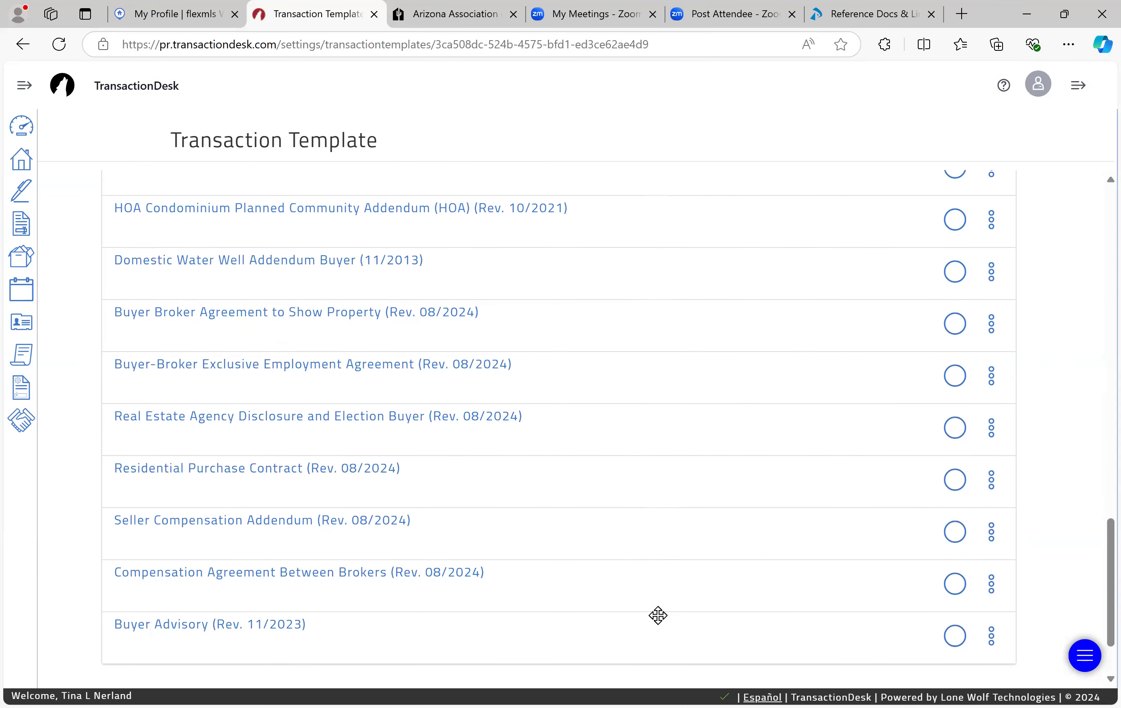
{"action": "scroll", "coordinate": [658, 614], "scroll_direction": "down", "scroll_amount": 2}
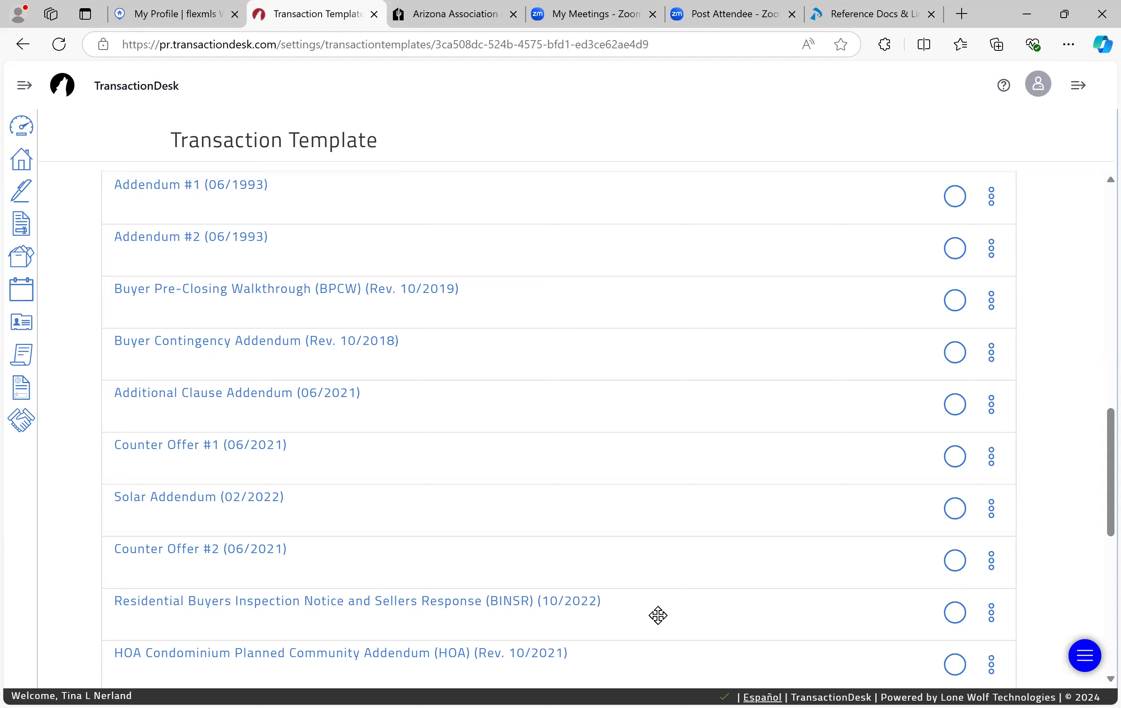
{"action": "scroll", "coordinate": [658, 615], "scroll_direction": "down", "scroll_amount": 10}
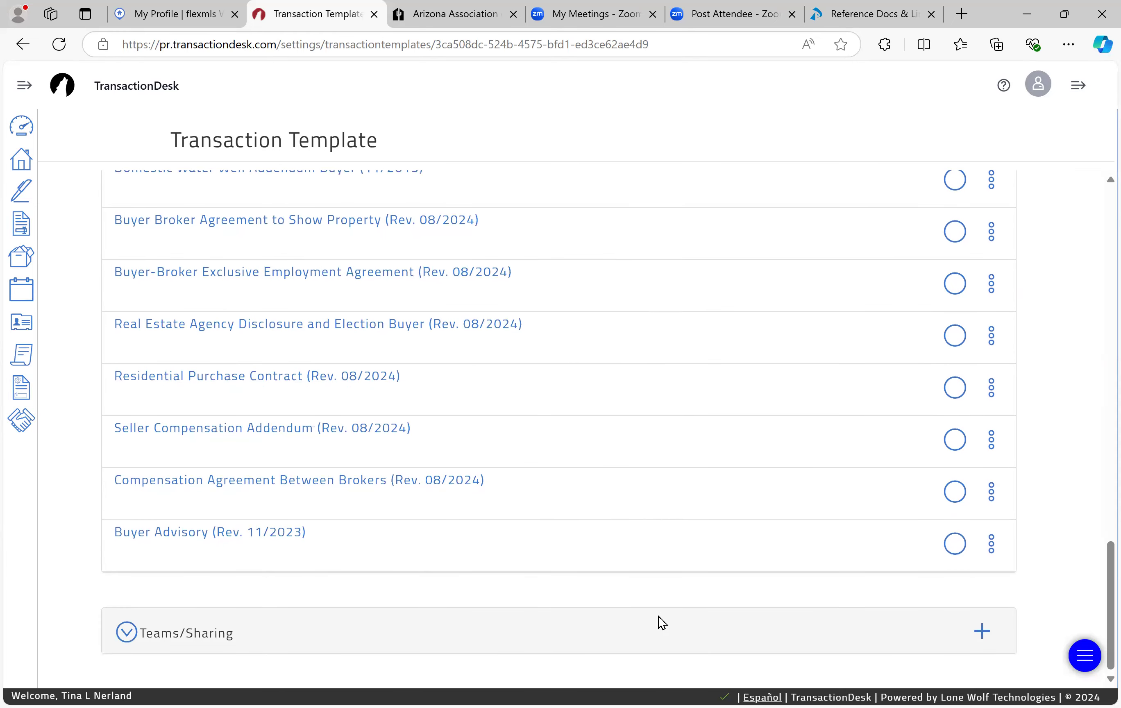
{"action": "scroll", "coordinate": [639, 449], "scroll_direction": "up", "scroll_amount": 1}
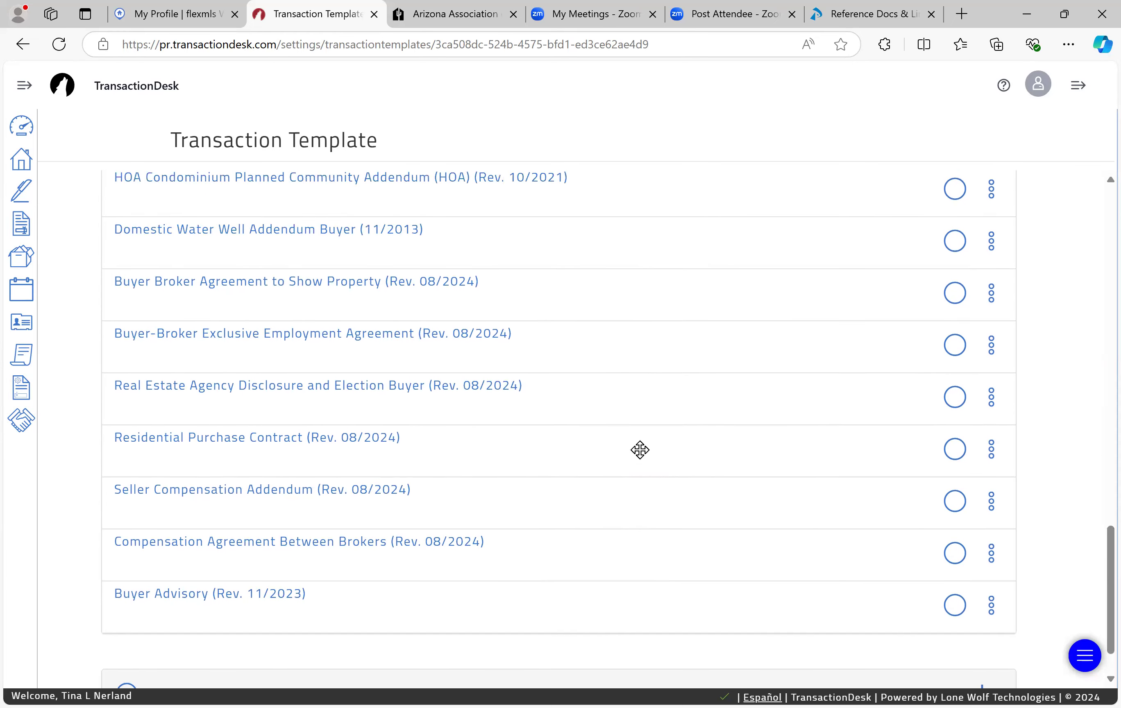
{"action": "scroll", "coordinate": [639, 449], "scroll_direction": "down", "scroll_amount": 1}
{"action": "scroll", "coordinate": [639, 449], "scroll_direction": "up", "scroll_amount": 2}
{"action": "scroll", "coordinate": [639, 449], "scroll_direction": "down", "scroll_amount": 2}
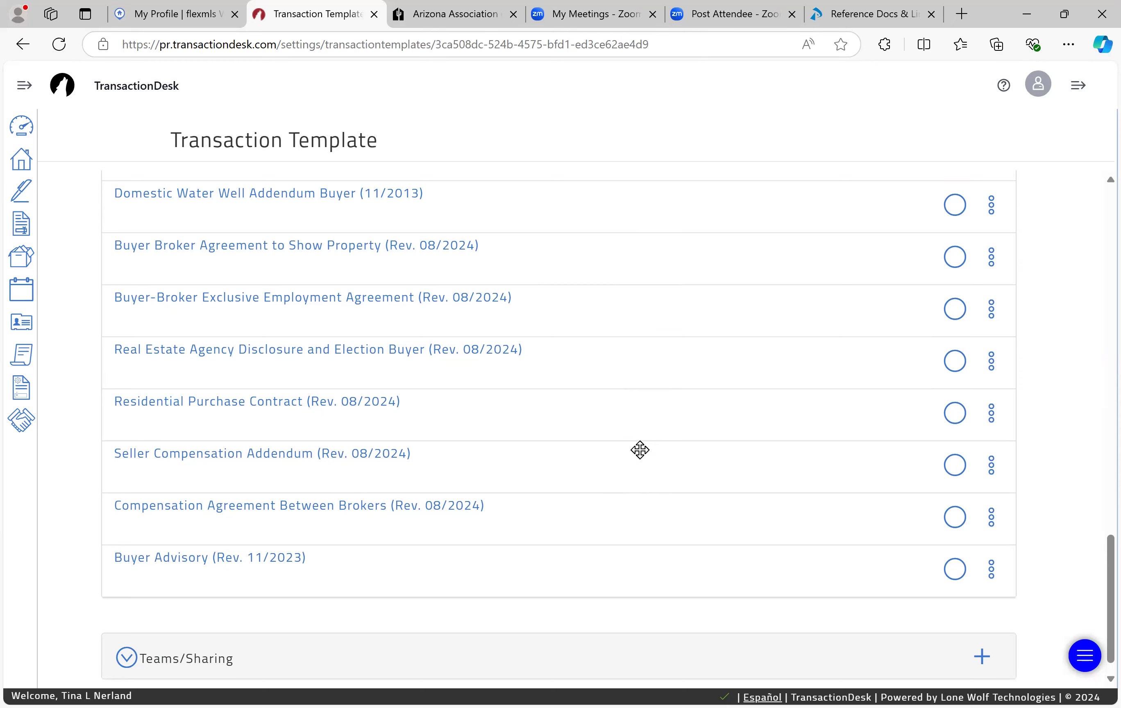
{"action": "scroll", "coordinate": [639, 449], "scroll_direction": "up", "scroll_amount": 13}
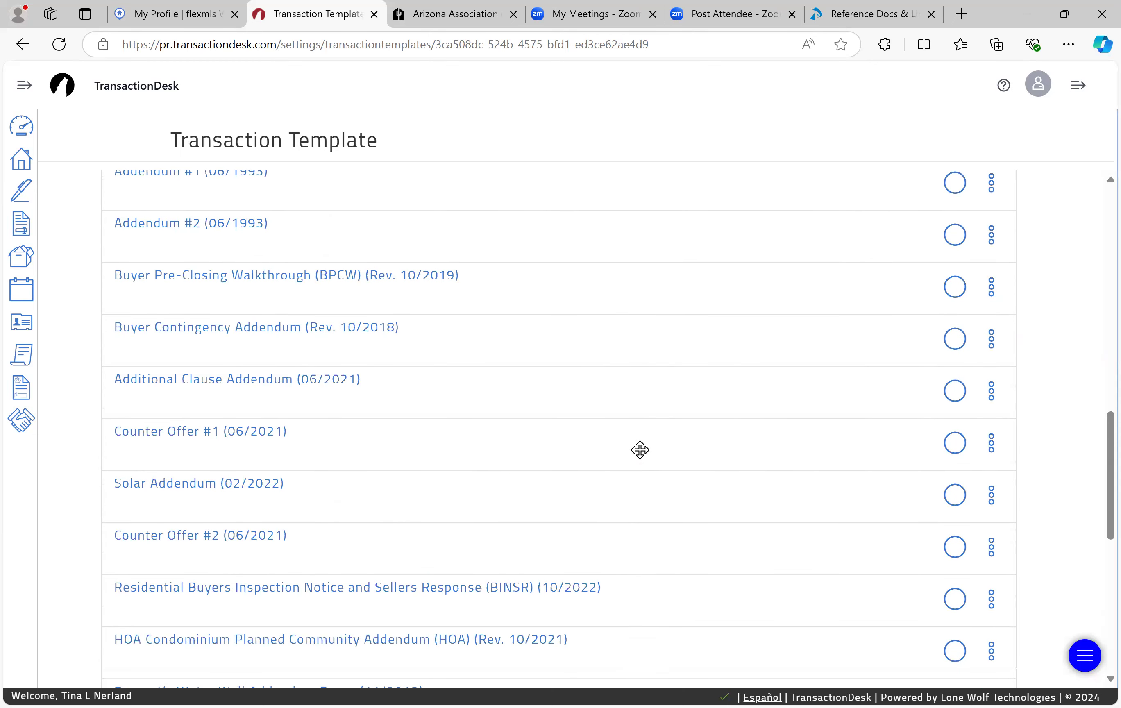
{"action": "scroll", "coordinate": [639, 449], "scroll_direction": "down", "scroll_amount": 1}
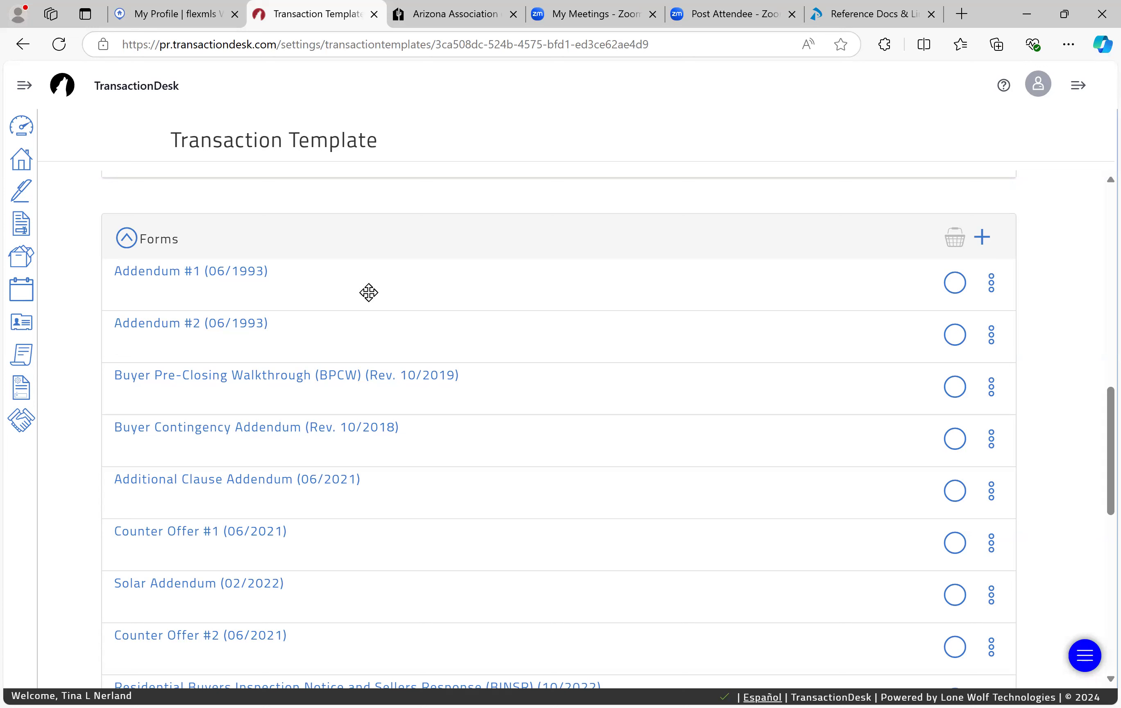
{"action": "scroll", "coordinate": [368, 292], "scroll_direction": "down", "scroll_amount": 2}
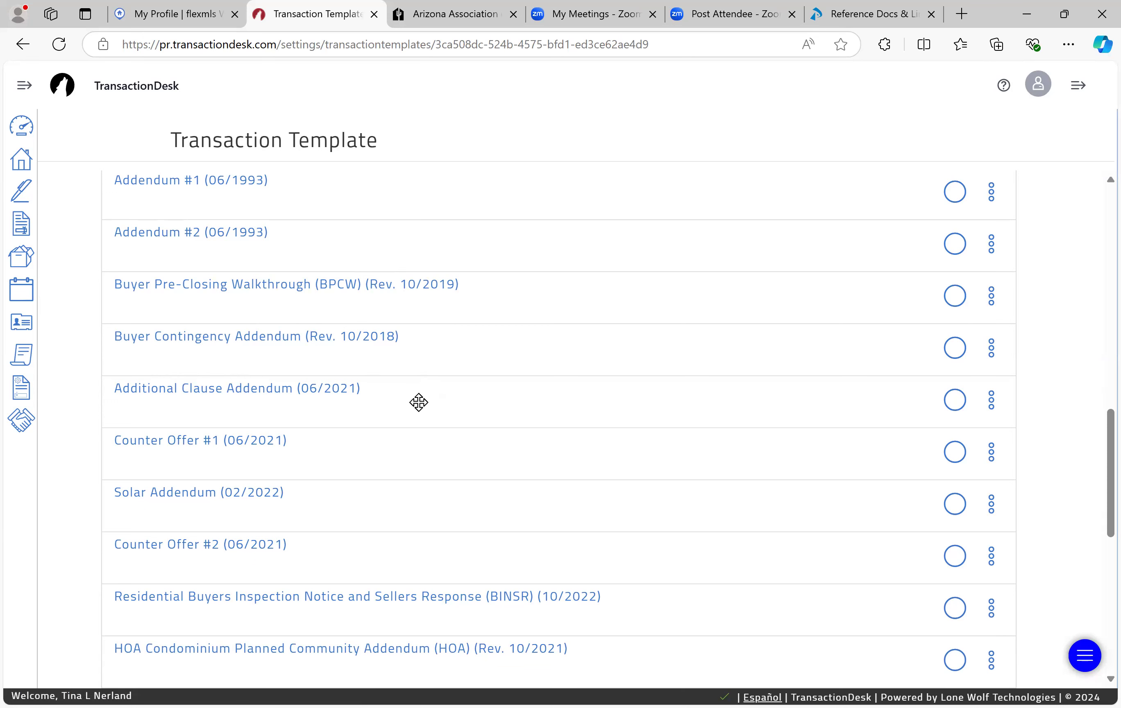
{"action": "scroll", "coordinate": [419, 402], "scroll_direction": "down", "scroll_amount": 2}
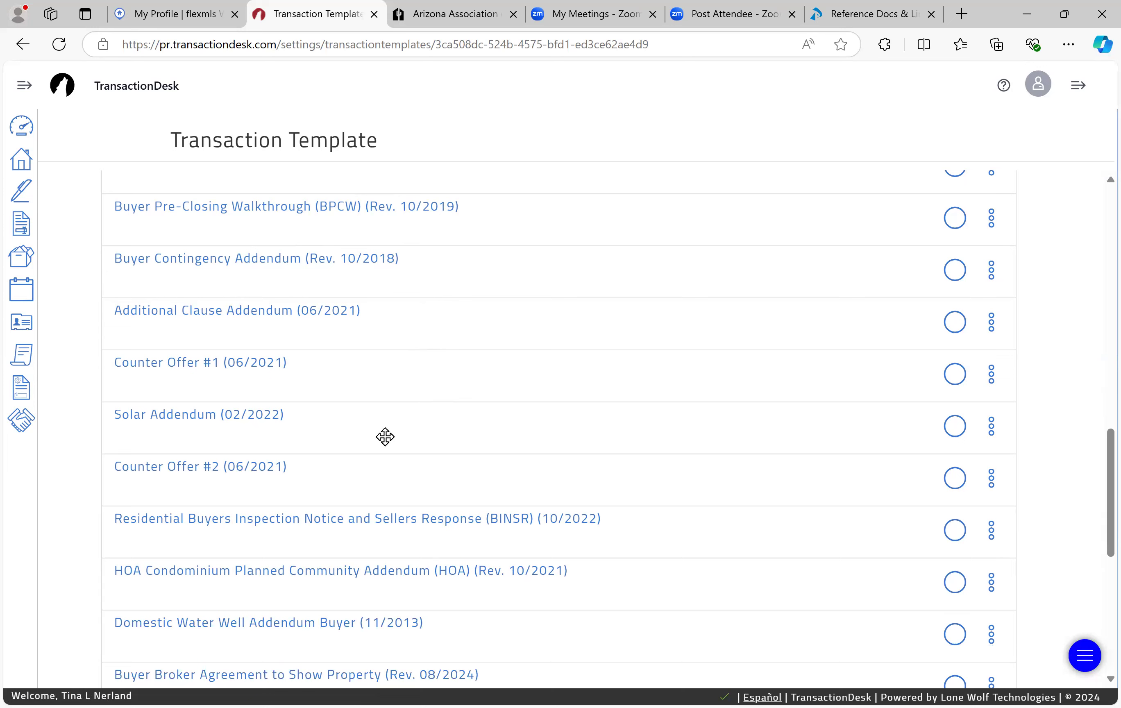
{"action": "scroll", "coordinate": [385, 436], "scroll_direction": "down", "scroll_amount": 2}
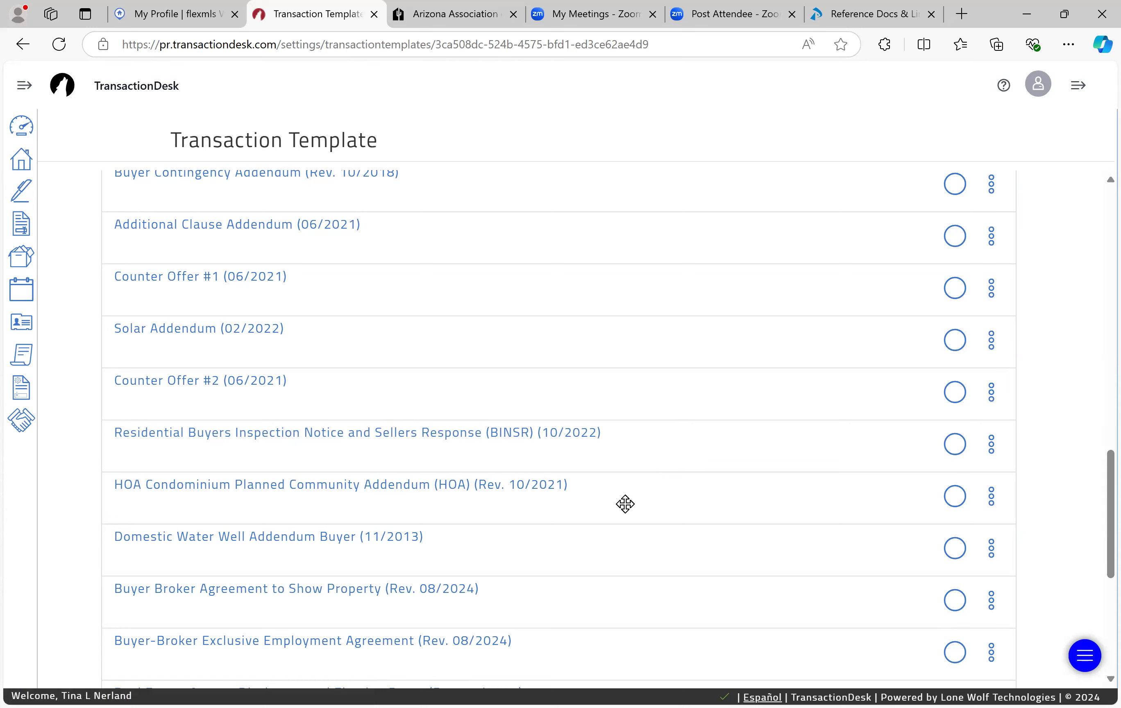
{"action": "scroll", "coordinate": [625, 504], "scroll_direction": "down", "scroll_amount": 2}
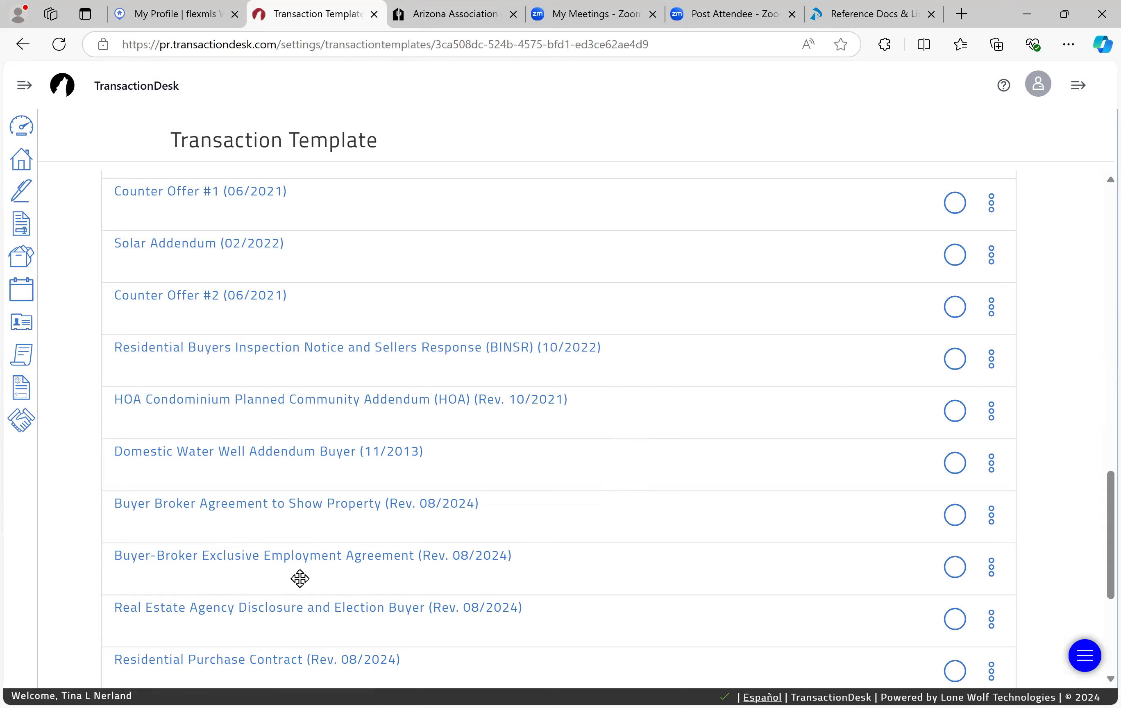
{"action": "scroll", "coordinate": [299, 578], "scroll_direction": "down", "scroll_amount": 3}
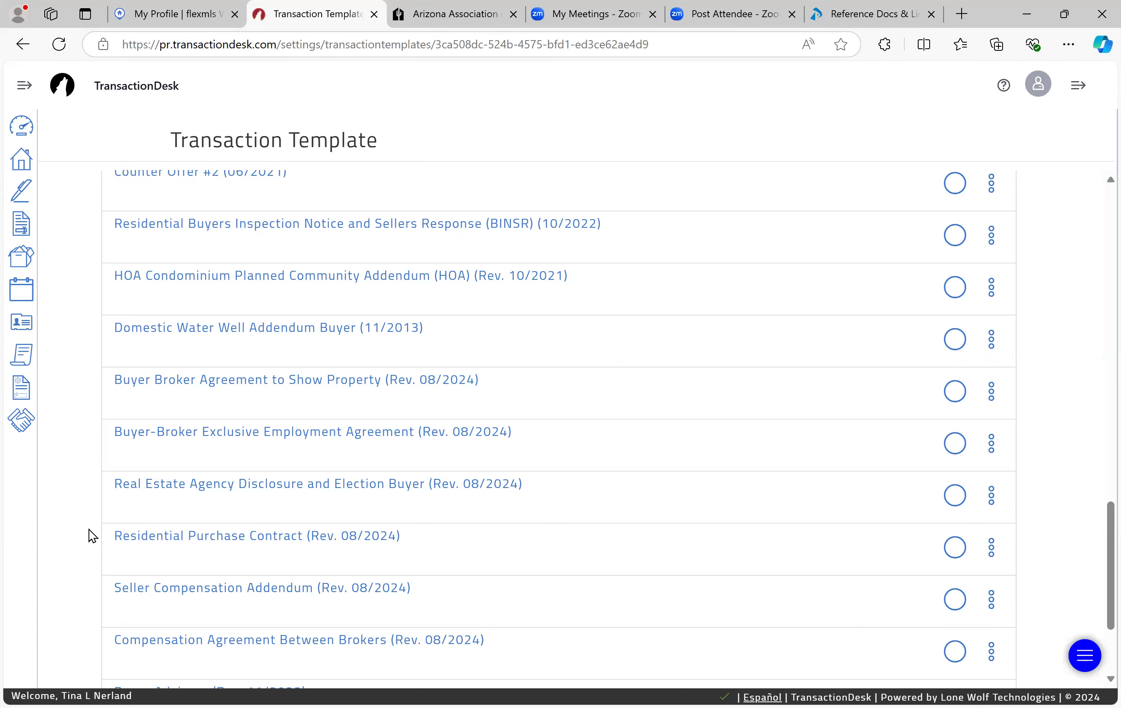
{"action": "scroll", "coordinate": [90, 530], "scroll_direction": "down", "scroll_amount": 1}
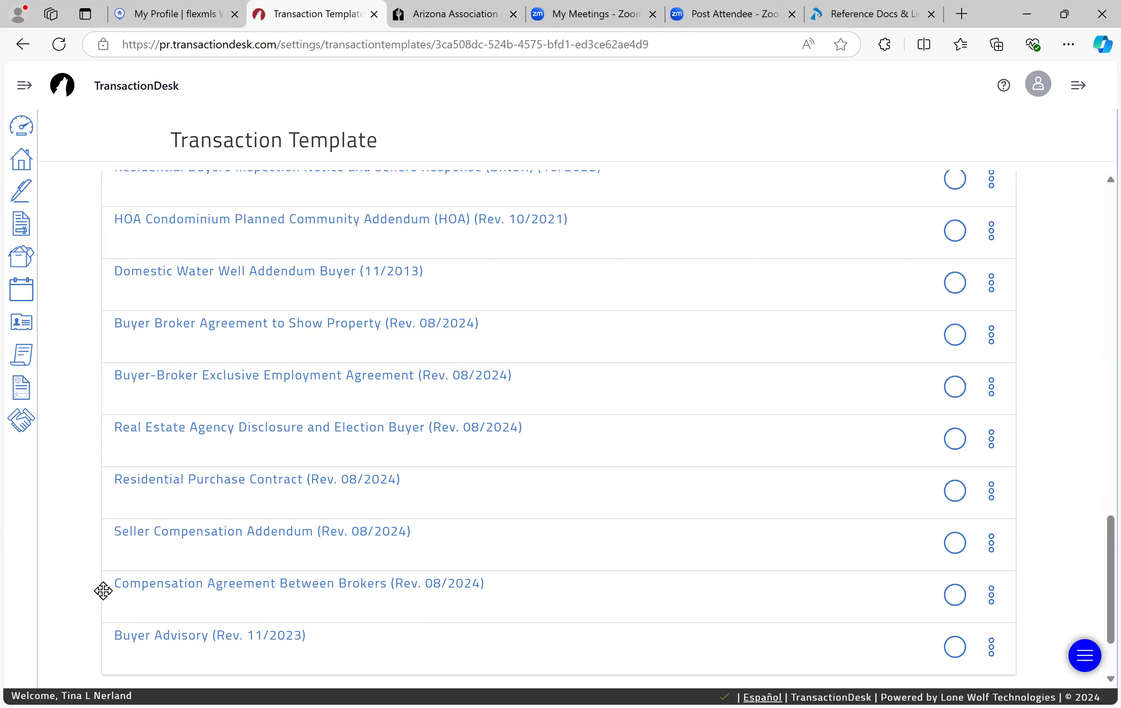
{"action": "scroll", "coordinate": [103, 590], "scroll_direction": "down", "scroll_amount": 1}
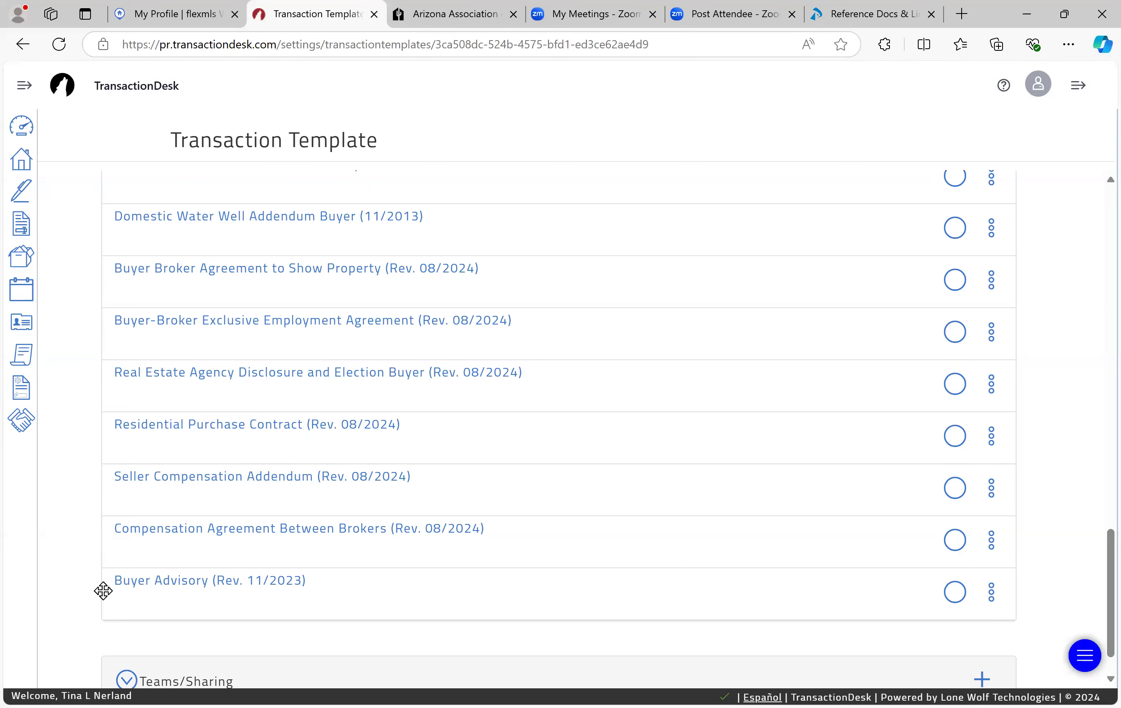
{"action": "scroll", "coordinate": [103, 591], "scroll_direction": "up", "scroll_amount": 8}
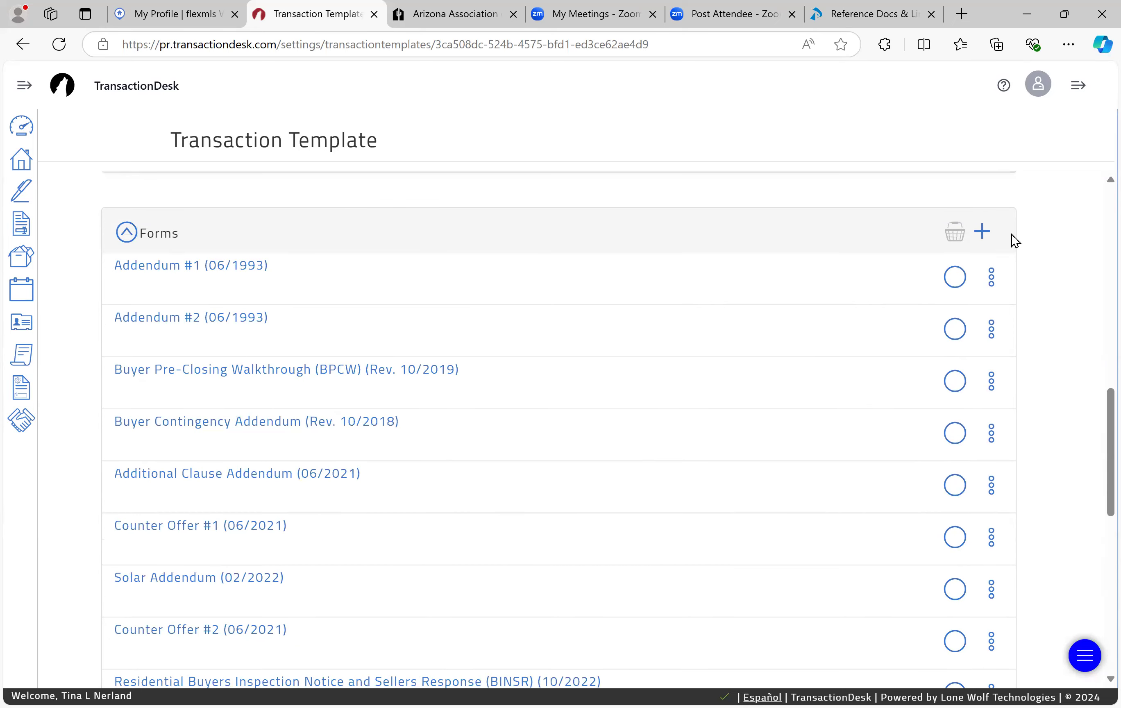
Step: Search 'addendum' and mark Addendum #1, #2, Additional Clause, Buyer Contingency and HOA Condominium
{"action": "left_click", "coordinate": [988, 237]}
{"action": "left_click", "coordinate": [666, 161]}
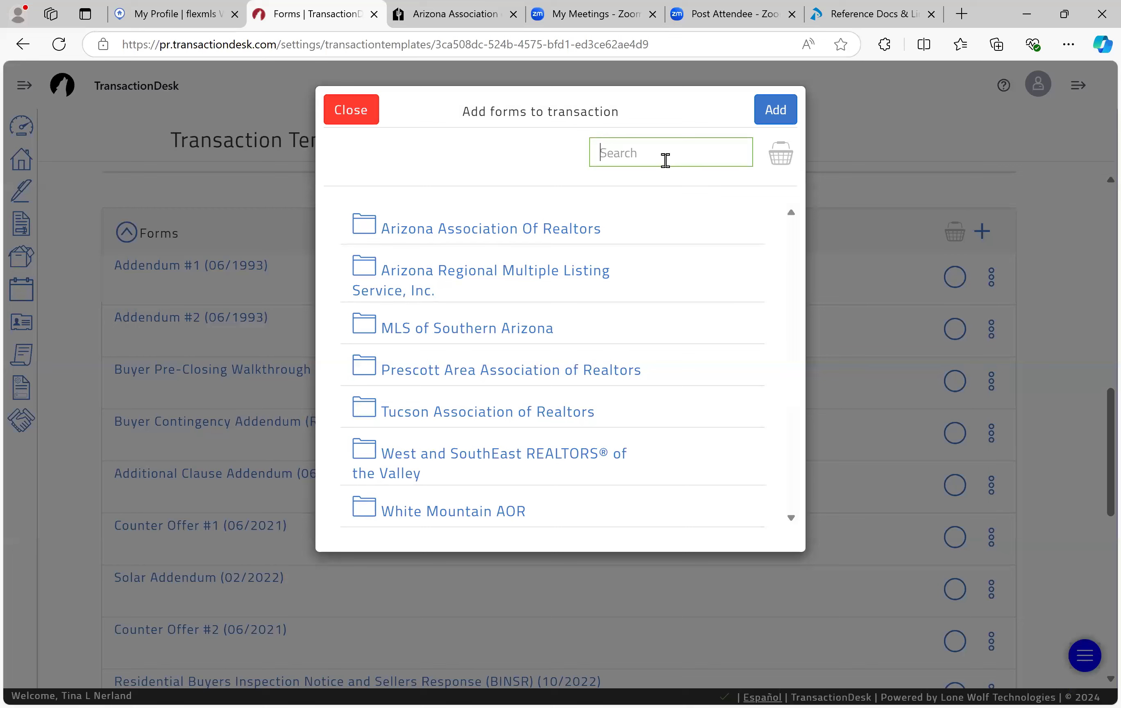
{"action": "type", "text": "addendum"}
{"action": "key", "text": "Return"}
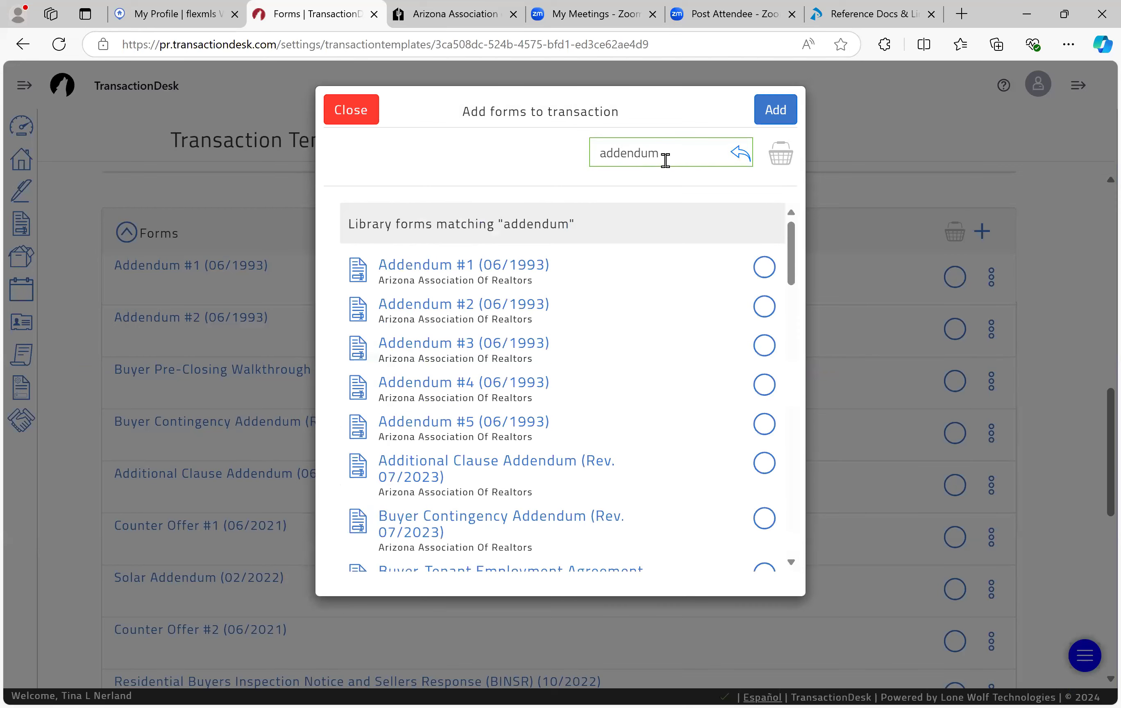
{"action": "left_click", "coordinate": [764, 268]}
{"action": "left_click", "coordinate": [764, 306]}
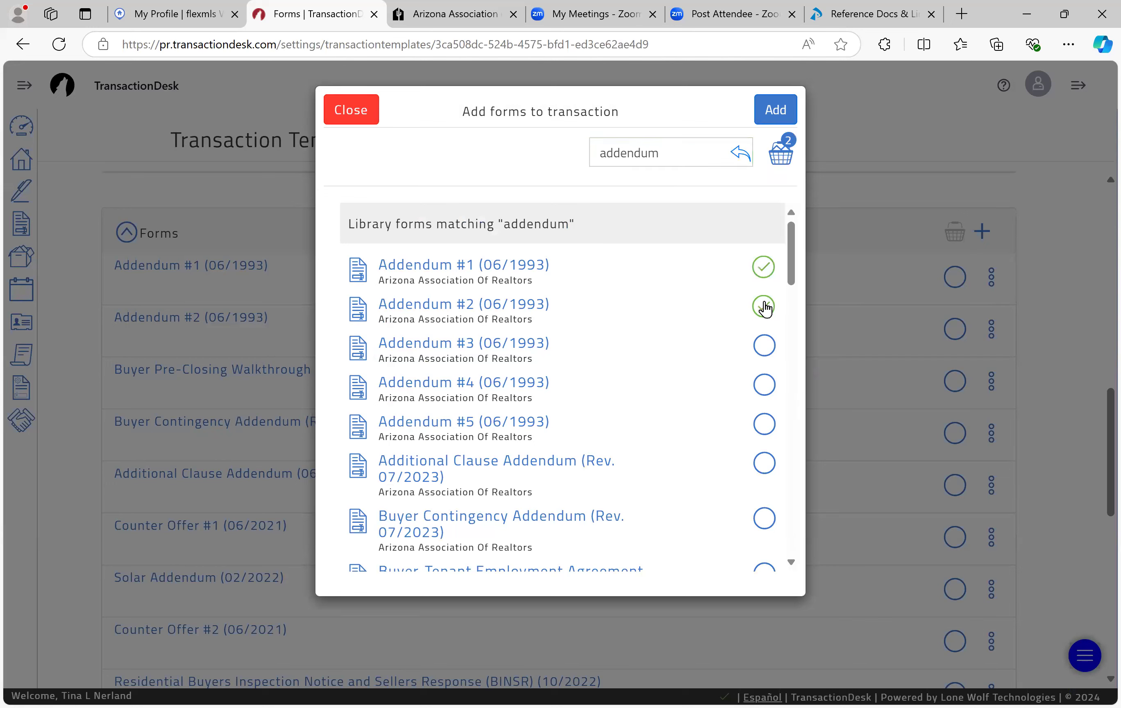
{"action": "scroll", "coordinate": [687, 396], "scroll_direction": "down", "scroll_amount": 3}
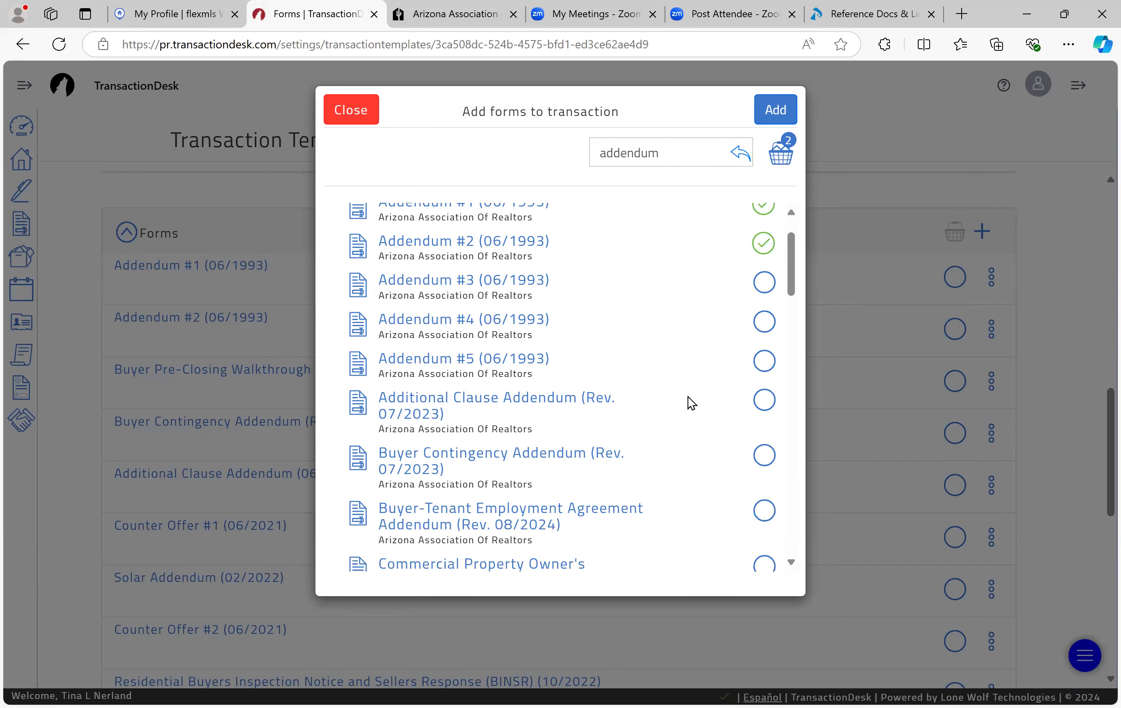
{"action": "left_click", "coordinate": [762, 407]}
{"action": "left_click", "coordinate": [764, 466]}
{"action": "scroll", "coordinate": [691, 478], "scroll_direction": "down", "scroll_amount": 10}
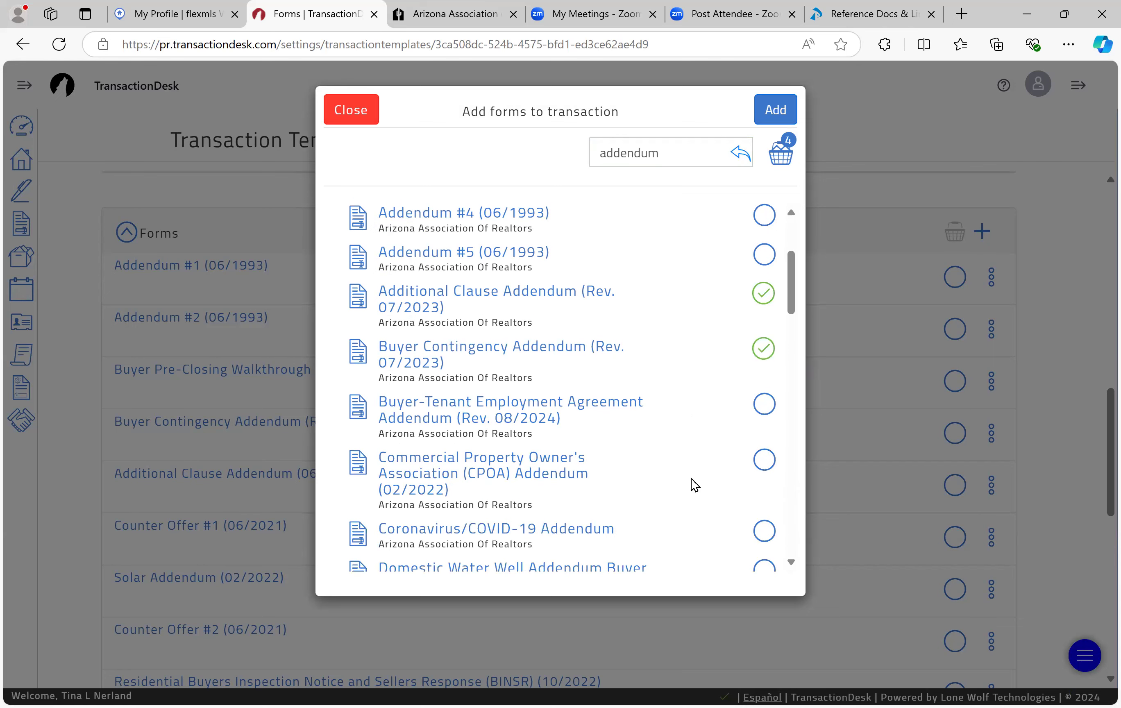
{"action": "scroll", "coordinate": [691, 479], "scroll_direction": "down", "scroll_amount": 5}
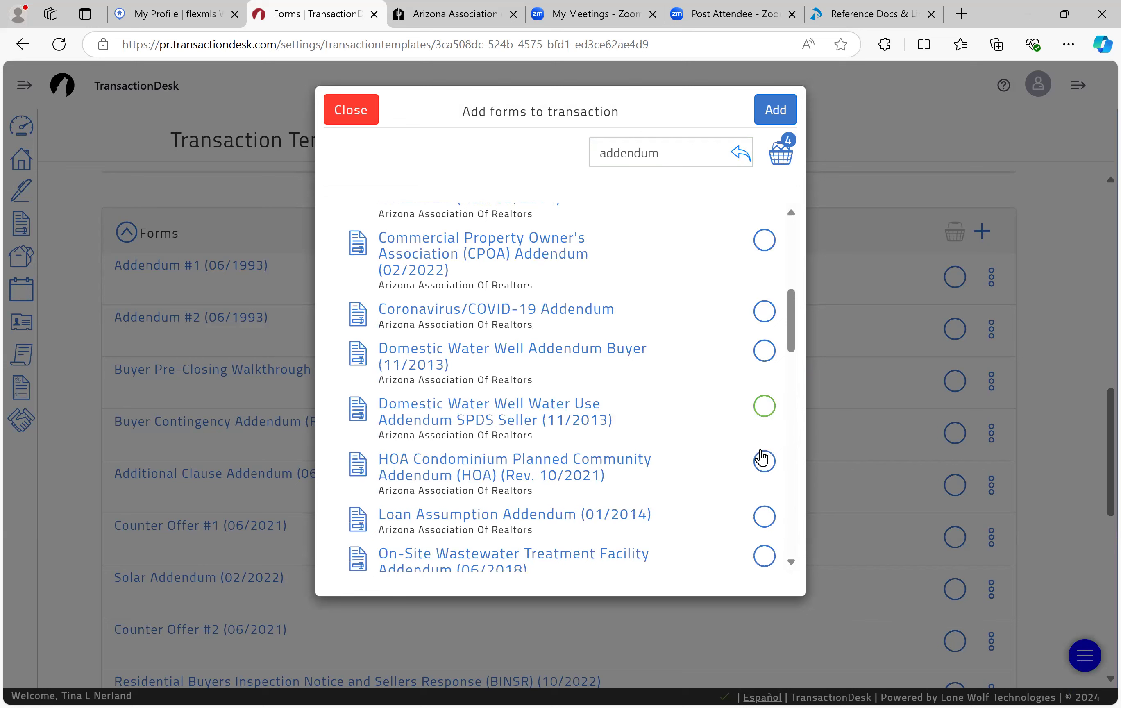
{"action": "left_click", "coordinate": [761, 463]}
Step: Search 'walkthrough' and mark Buyer Pre-Closing Walkthrough (BPCW) for adding
{"action": "scroll", "coordinate": [585, 360], "scroll_direction": "up", "scroll_amount": 15}
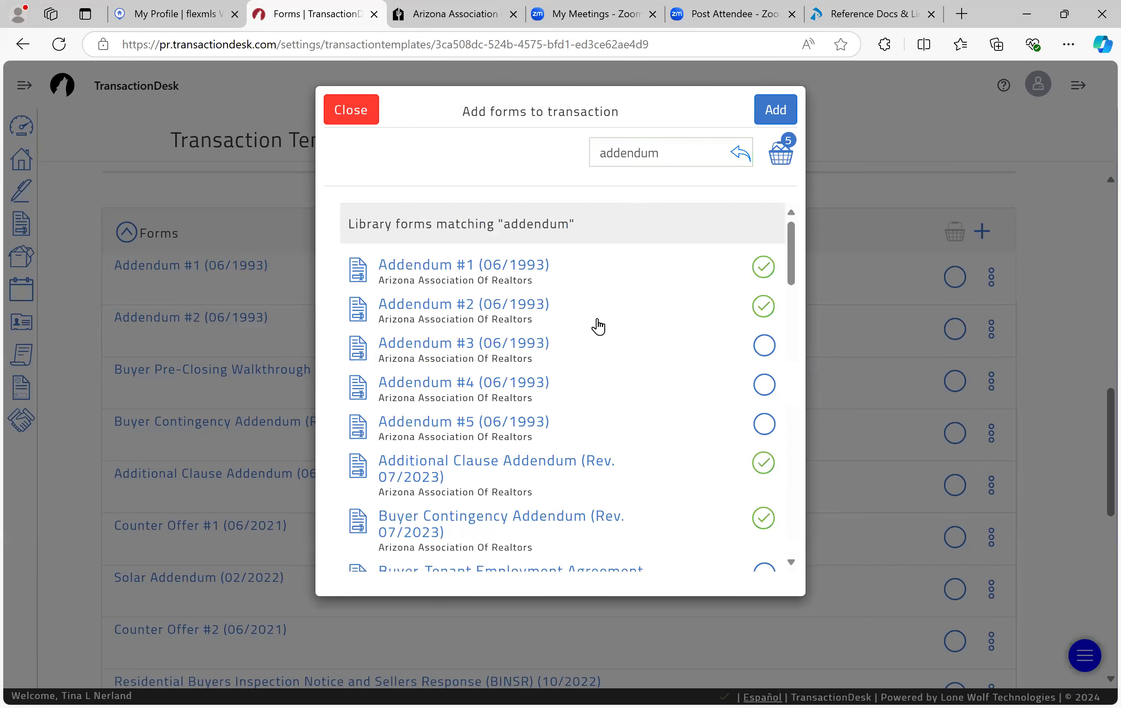
{"action": "left_click_drag", "start_coordinate": [688, 152], "coordinate": [580, 164]}
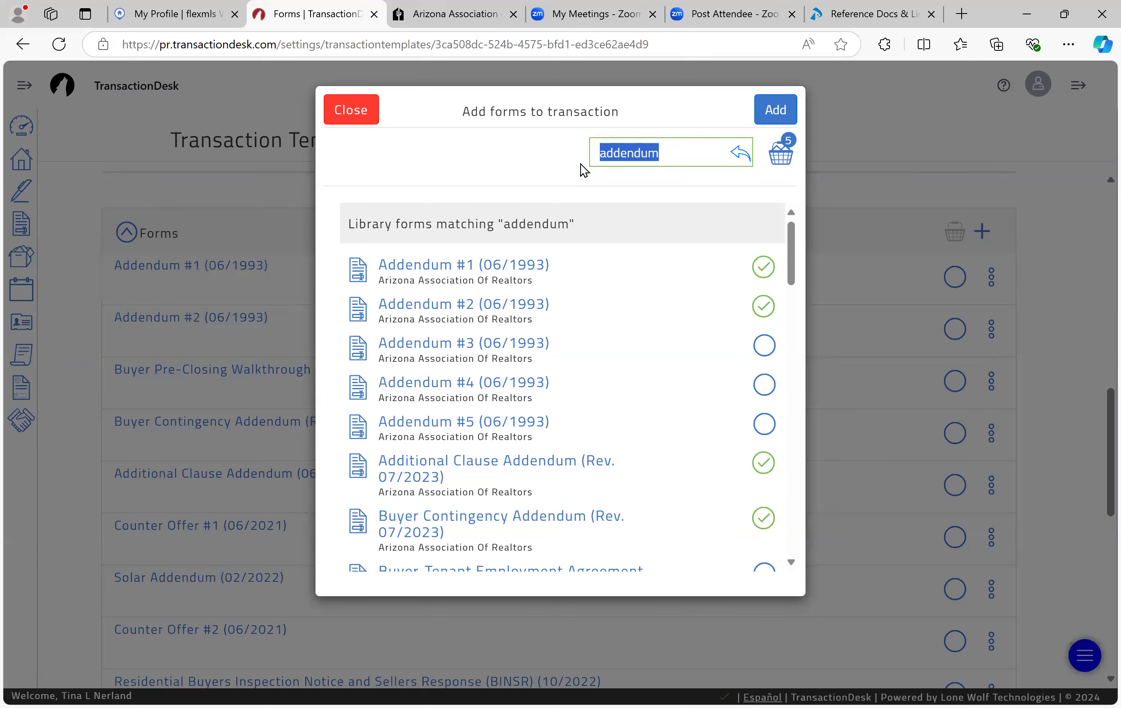
{"action": "type", "text": "walkthrough"}
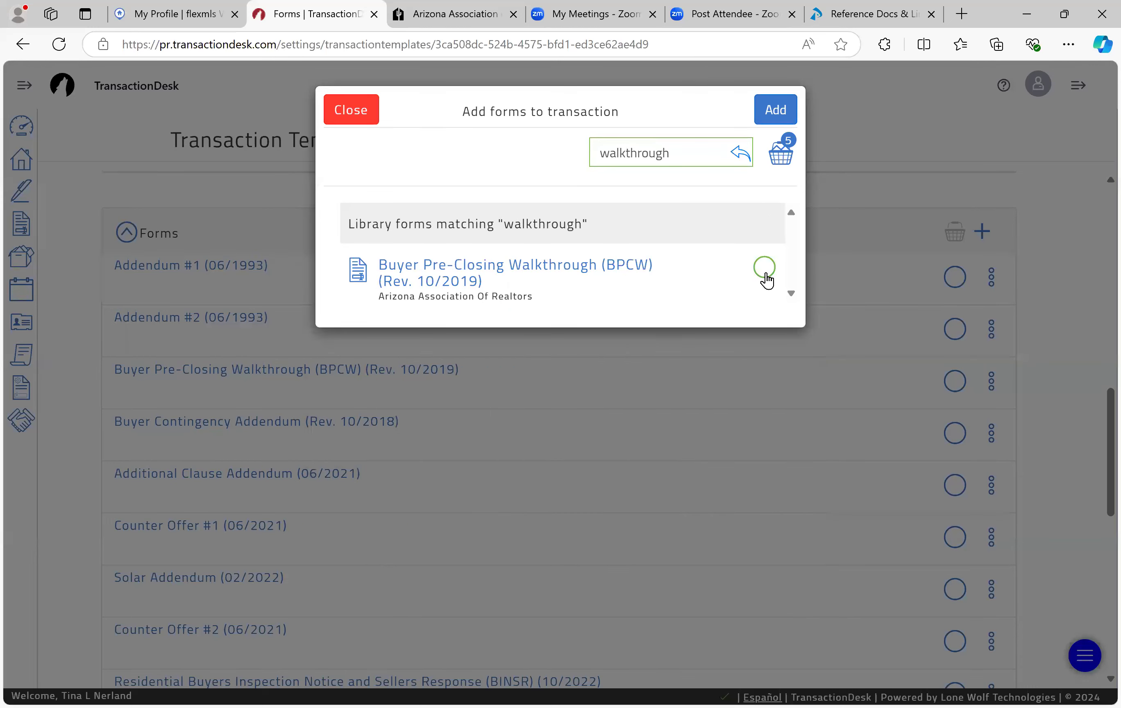
{"action": "left_click", "coordinate": [764, 267]}
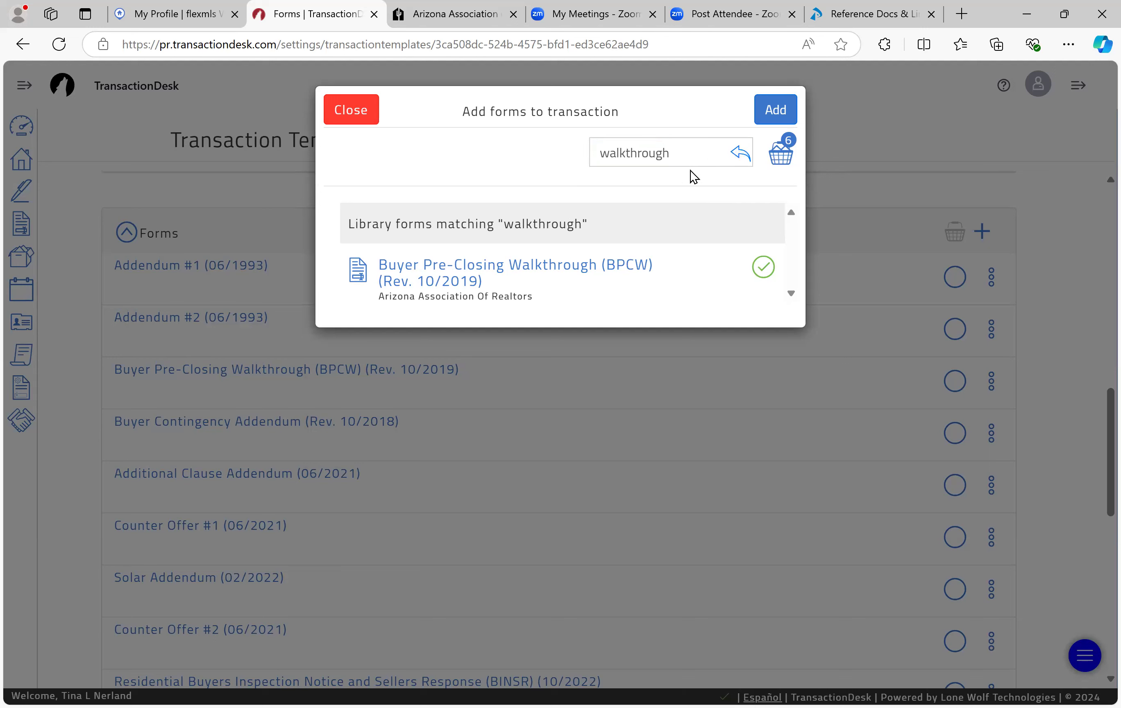
{"action": "double_click", "coordinate": [618, 155]}
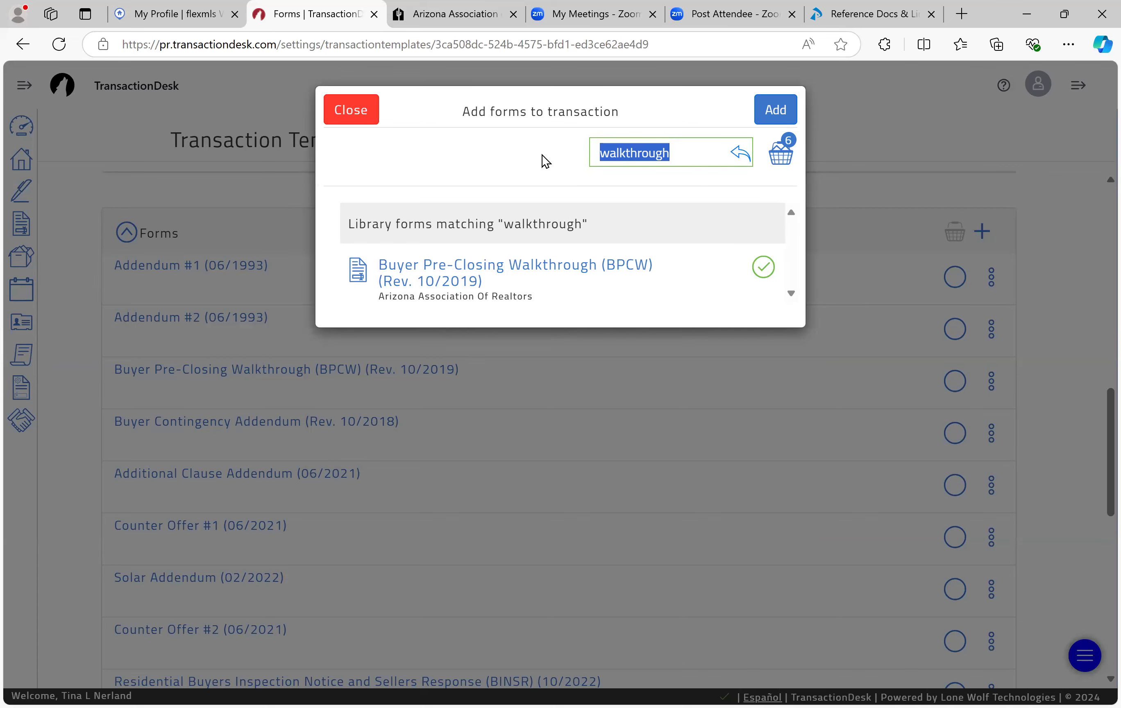
Step: Tick Counter Offer #1, Counter Offer #2 and the Solar Addendum in the form search
{"action": "type", "text": "counter offer"}
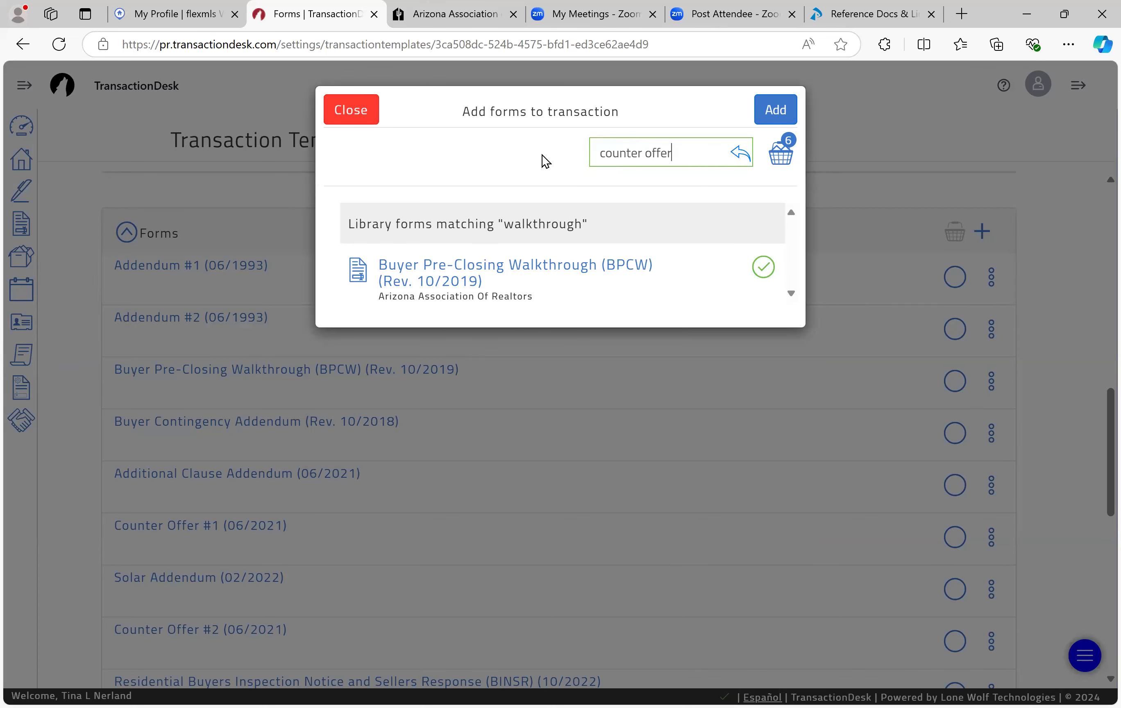
{"action": "left_click", "coordinate": [768, 269]}
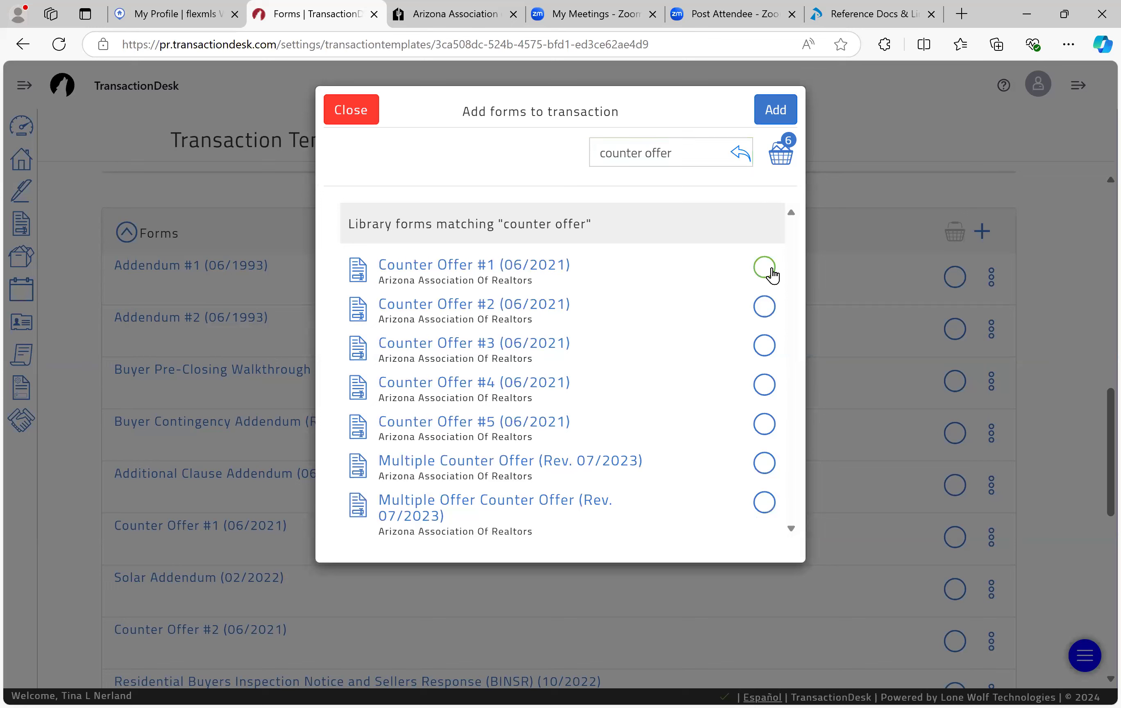
{"action": "left_click", "coordinate": [770, 310]}
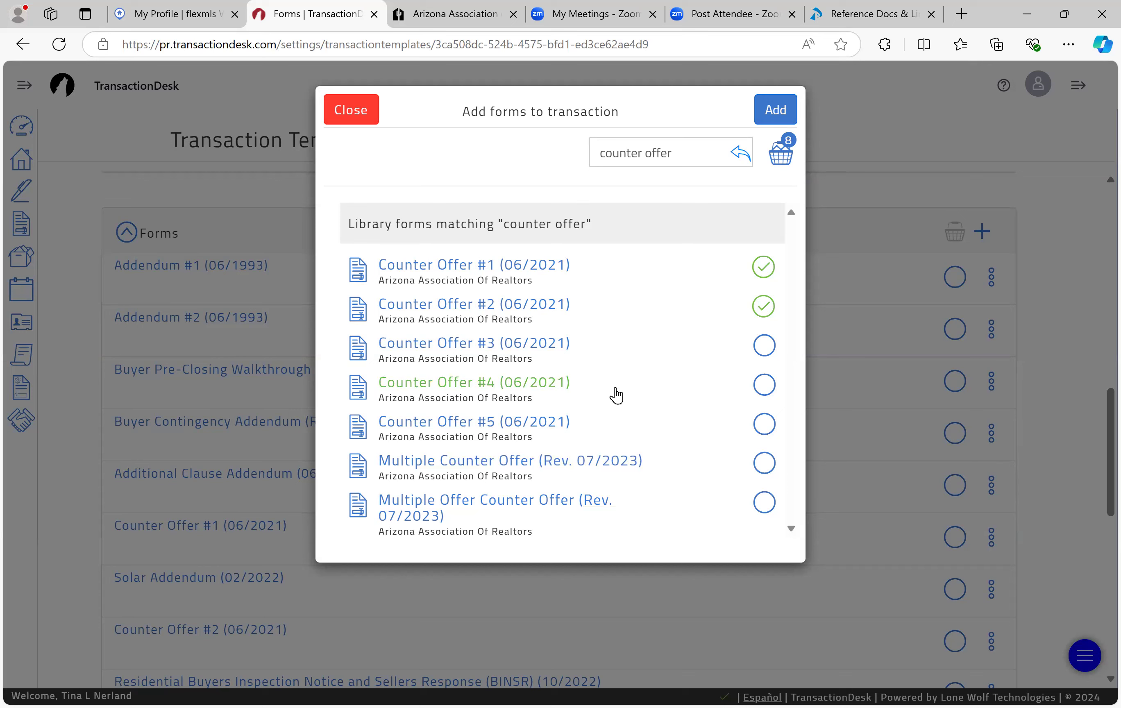
{"action": "left_click_drag", "start_coordinate": [698, 153], "coordinate": [522, 160]}
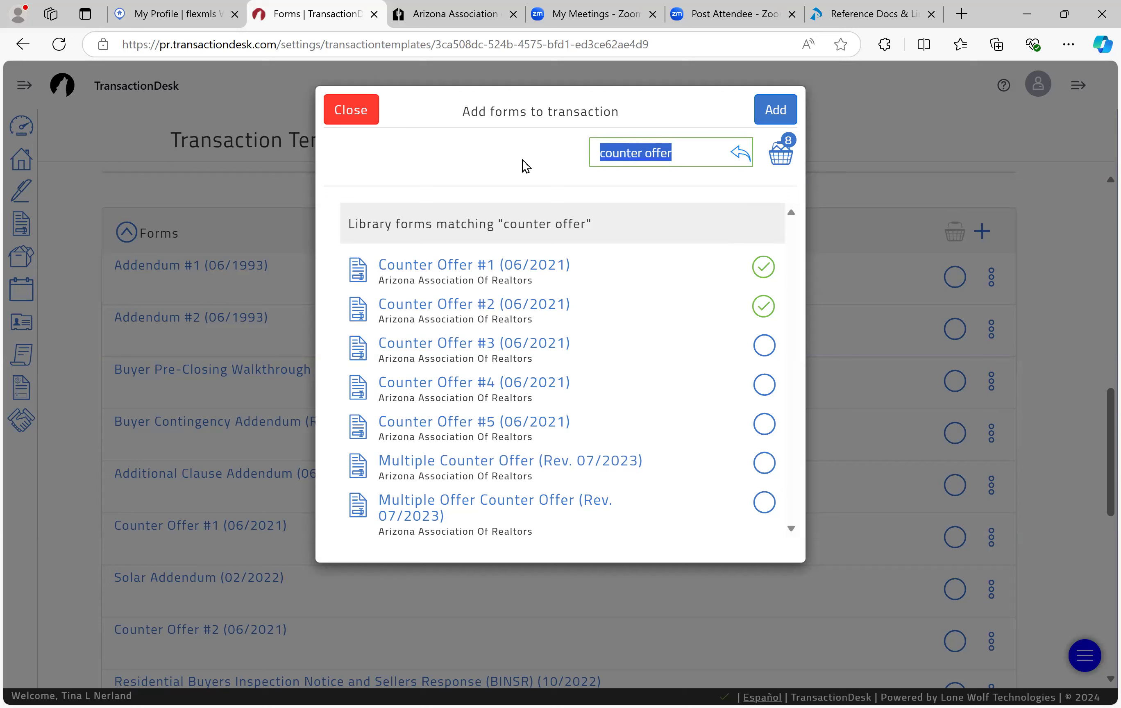
{"action": "left_click", "coordinate": [522, 160]}
{"action": "left_click", "coordinate": [643, 160]}
{"action": "key", "text": "ctrl+a"}
{"action": "type", "text": "solar"}
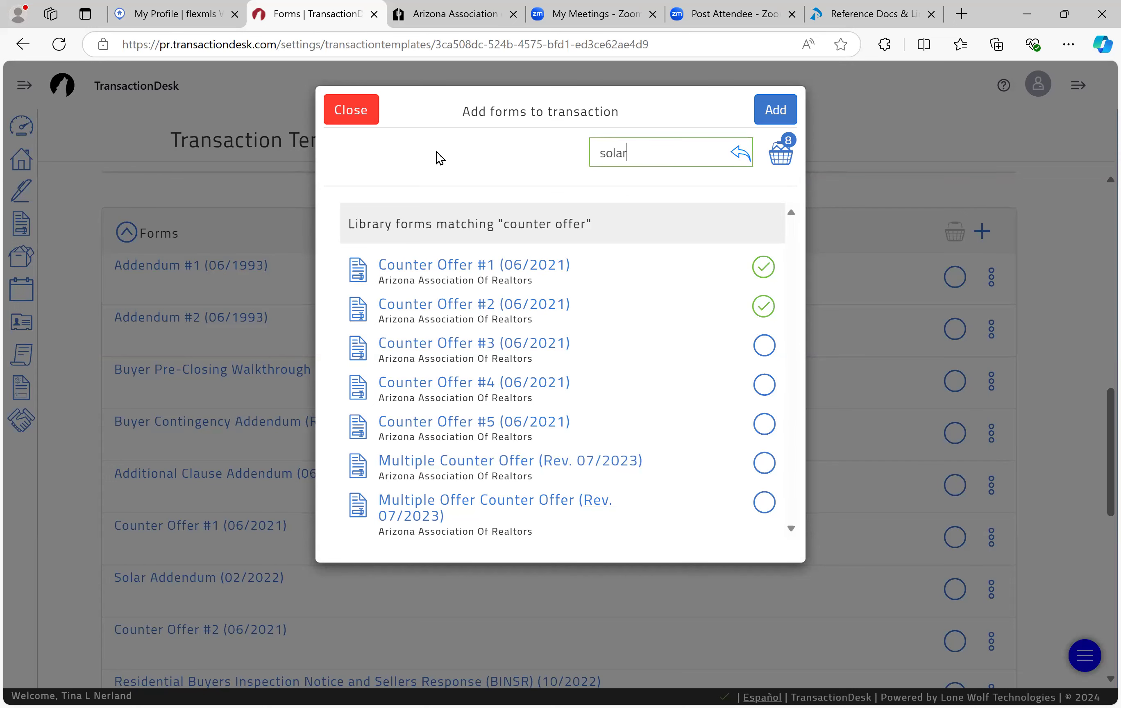
{"action": "left_click", "coordinate": [768, 272]}
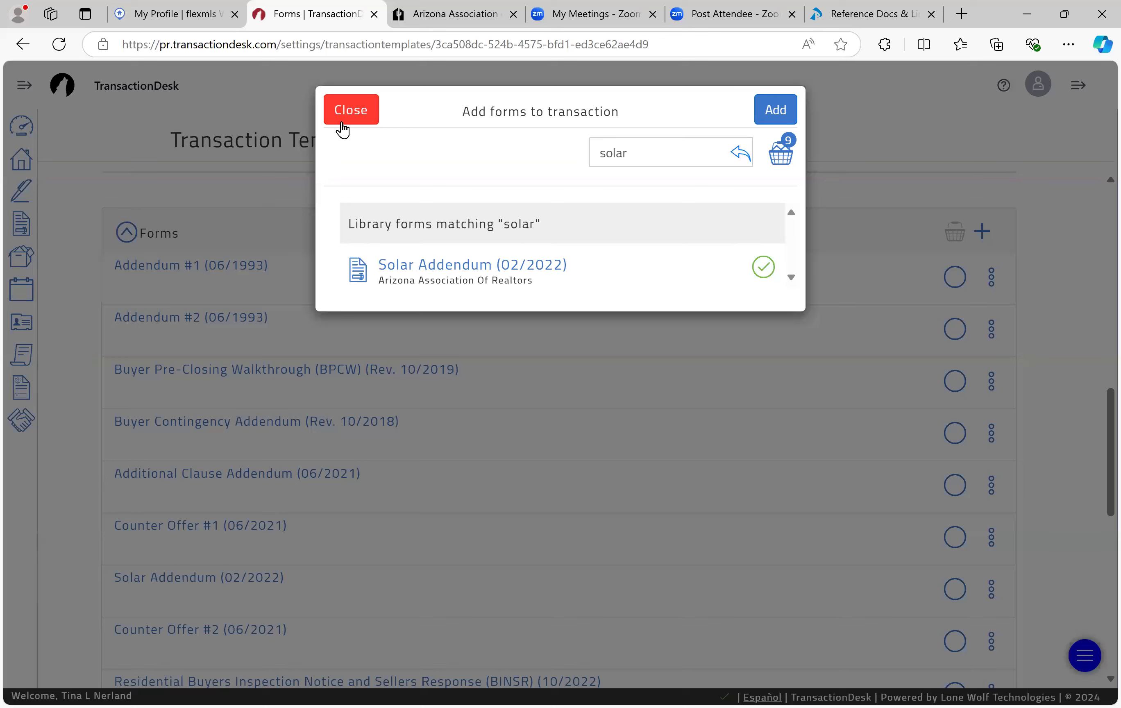
Step: Close the Add forms picker and confirm leaving without adding the picked forms
{"action": "left_click", "coordinate": [367, 114]}
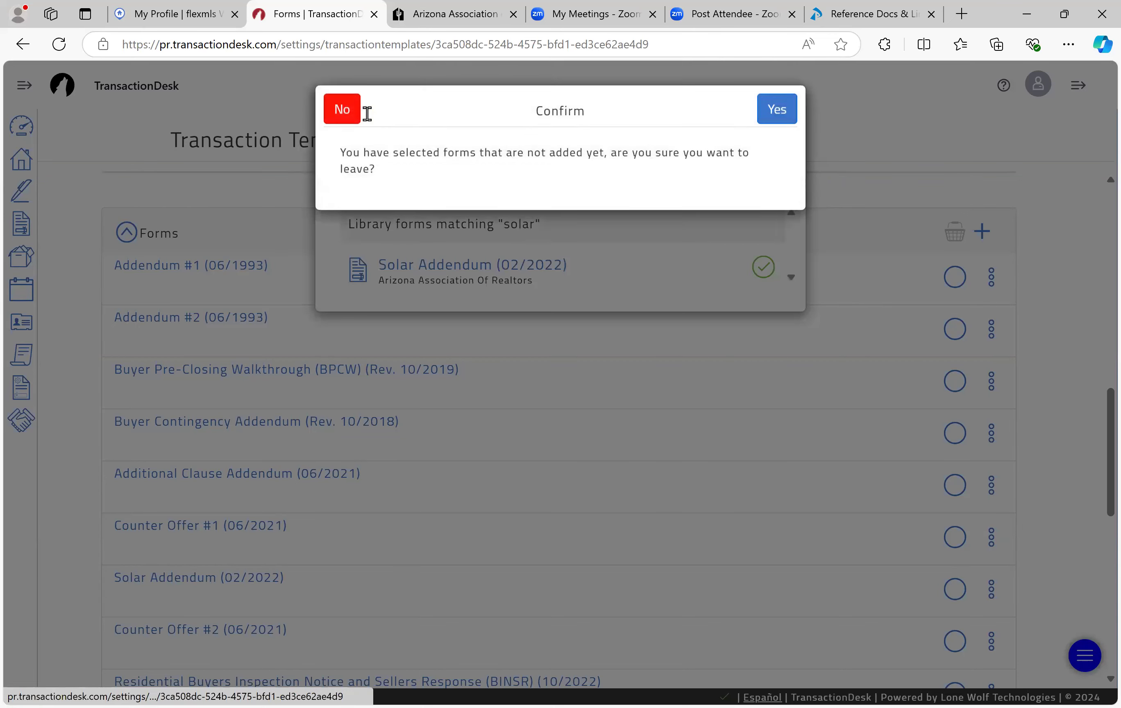
{"action": "left_click", "coordinate": [340, 116]}
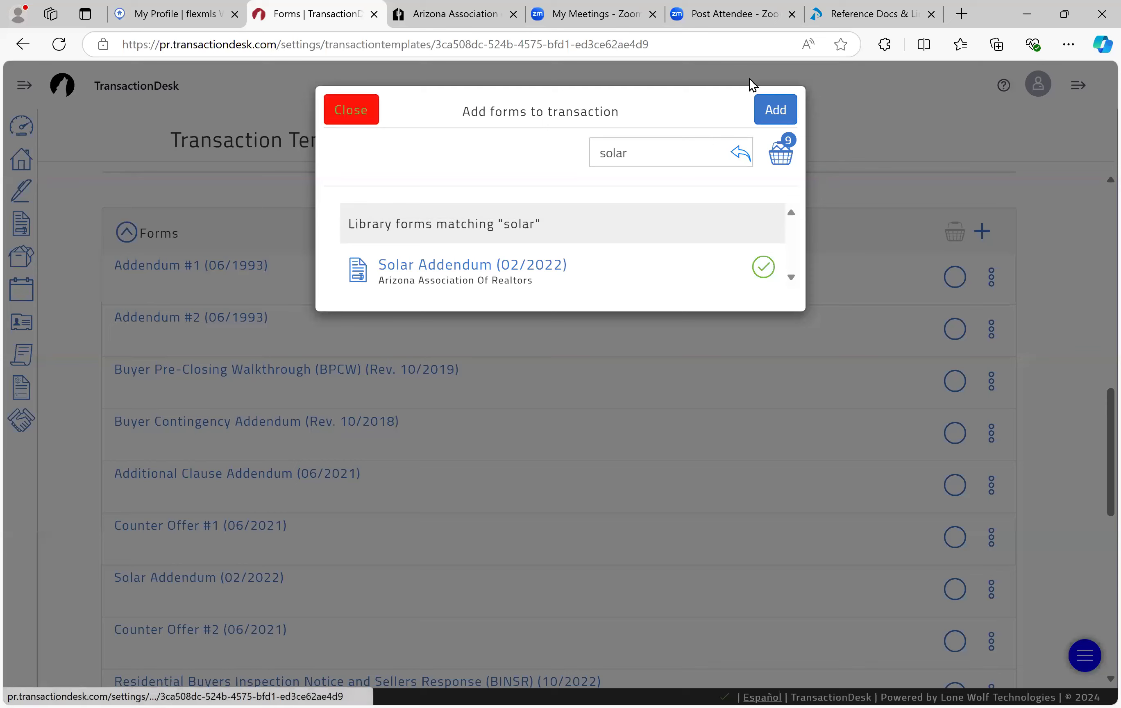
{"action": "left_click", "coordinate": [327, 109]}
{"action": "left_click", "coordinate": [765, 111]}
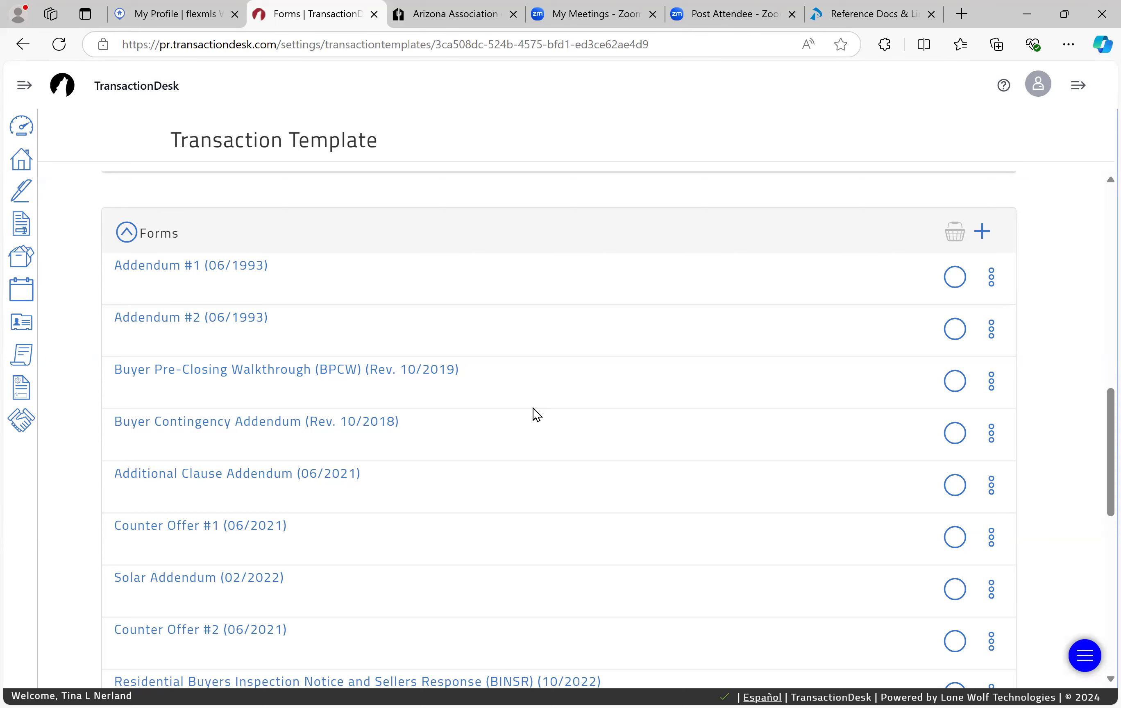
{"action": "scroll", "coordinate": [534, 408], "scroll_direction": "down", "scroll_amount": 1}
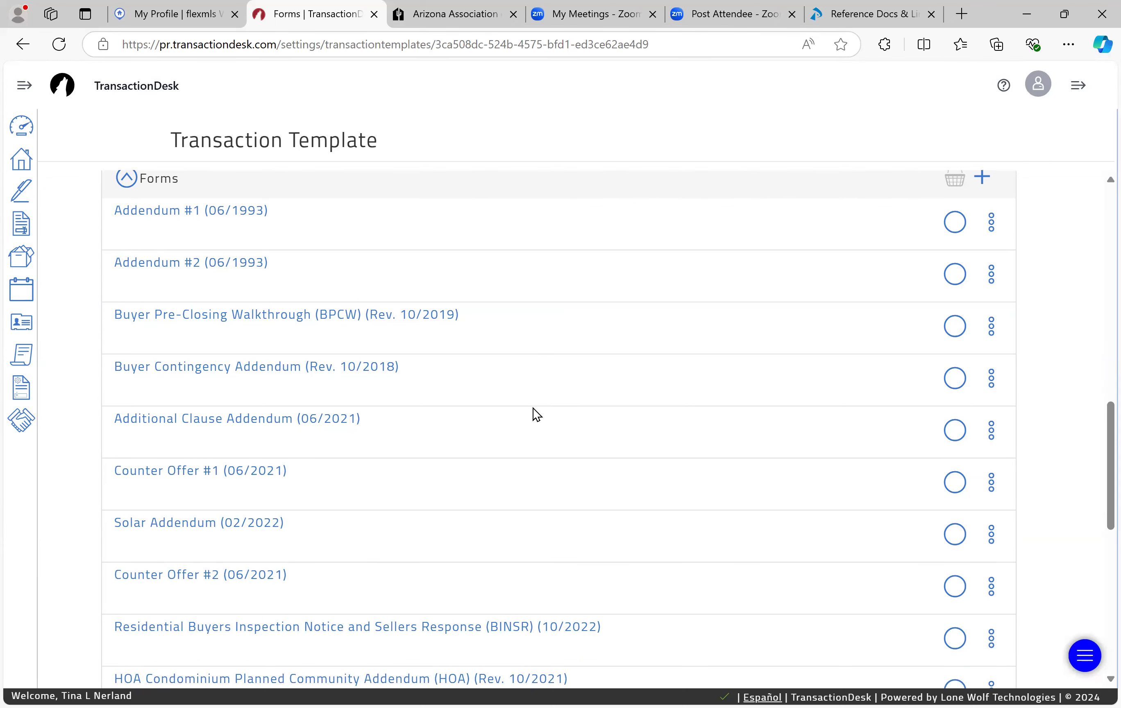
{"action": "middle_click", "coordinate": [533, 408]}
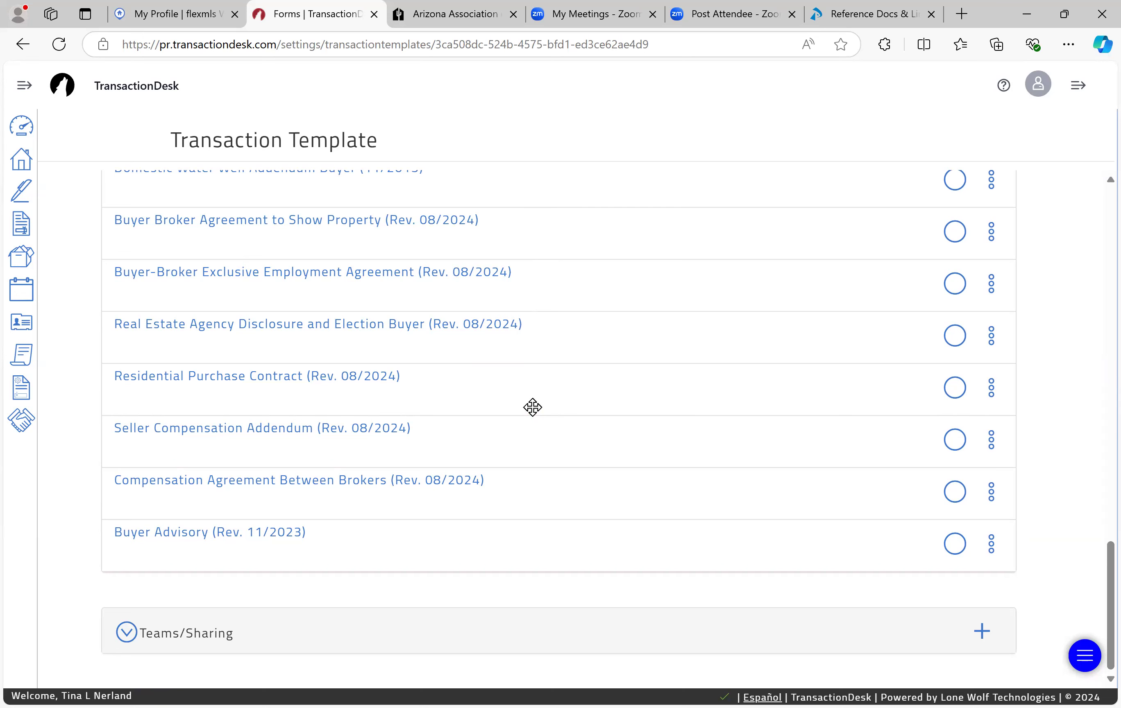
{"action": "scroll", "coordinate": [532, 407], "scroll_direction": "up", "scroll_amount": 2}
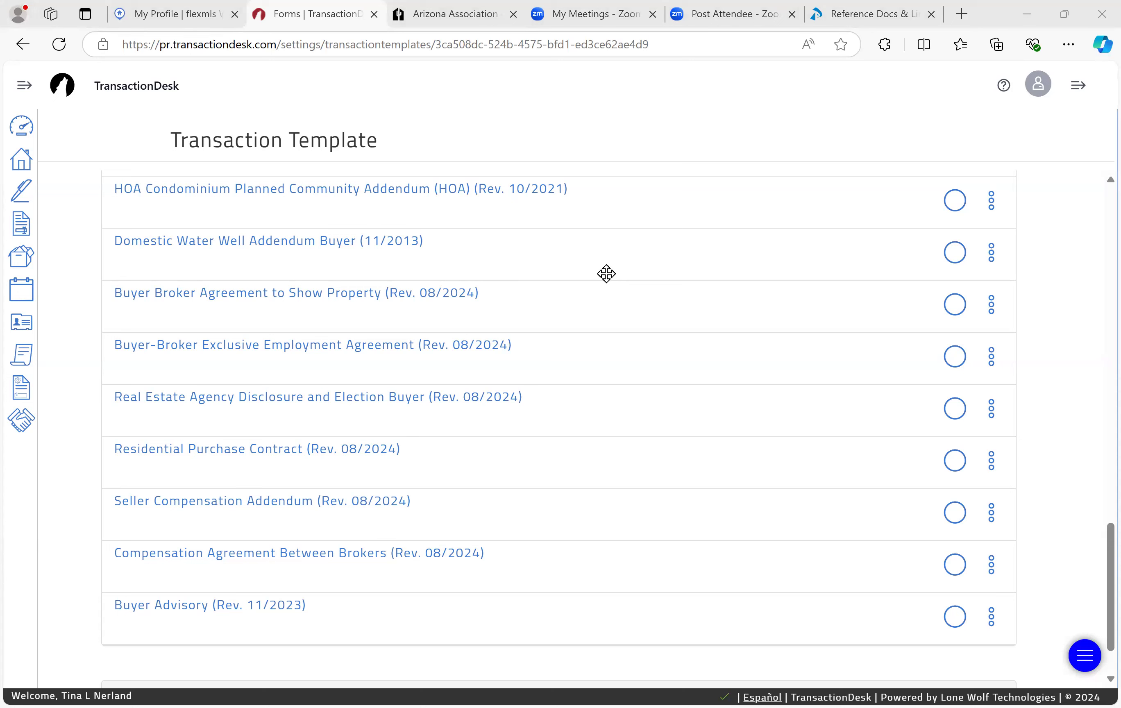
Step: Open the Residential Purchase Contract (Rev. 08/2024) and scroll to section 1. PROPERTY
{"action": "left_click", "coordinate": [170, 454]}
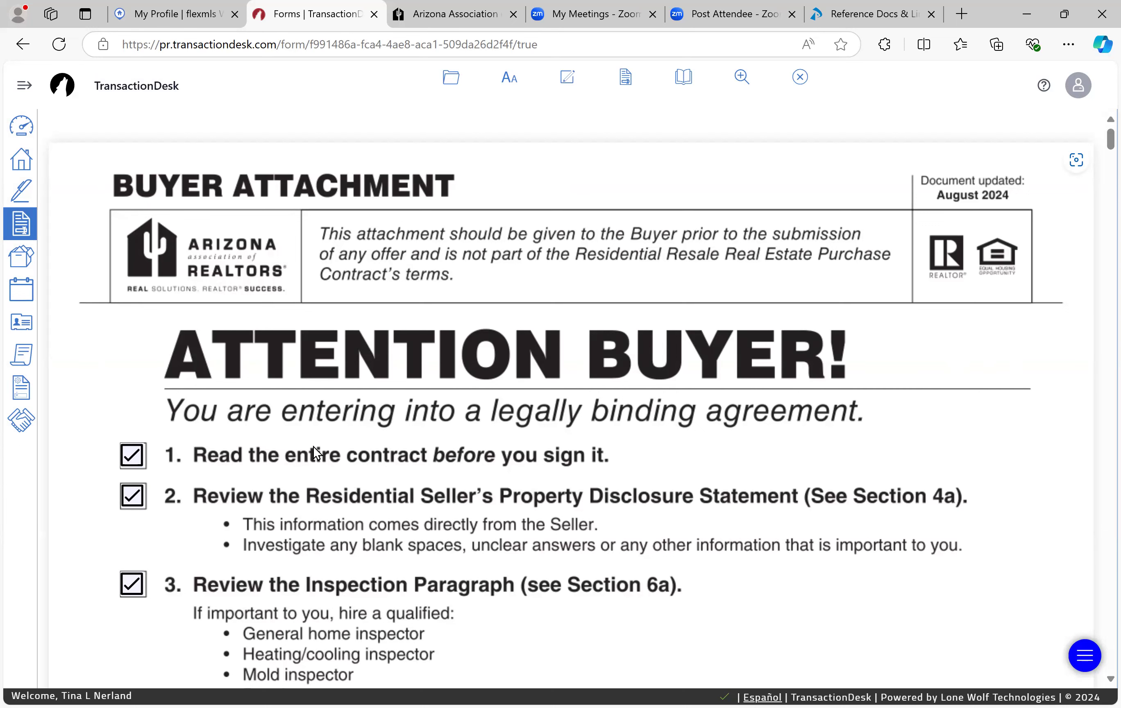
{"action": "scroll", "coordinate": [312, 446], "scroll_direction": "down", "scroll_amount": 4}
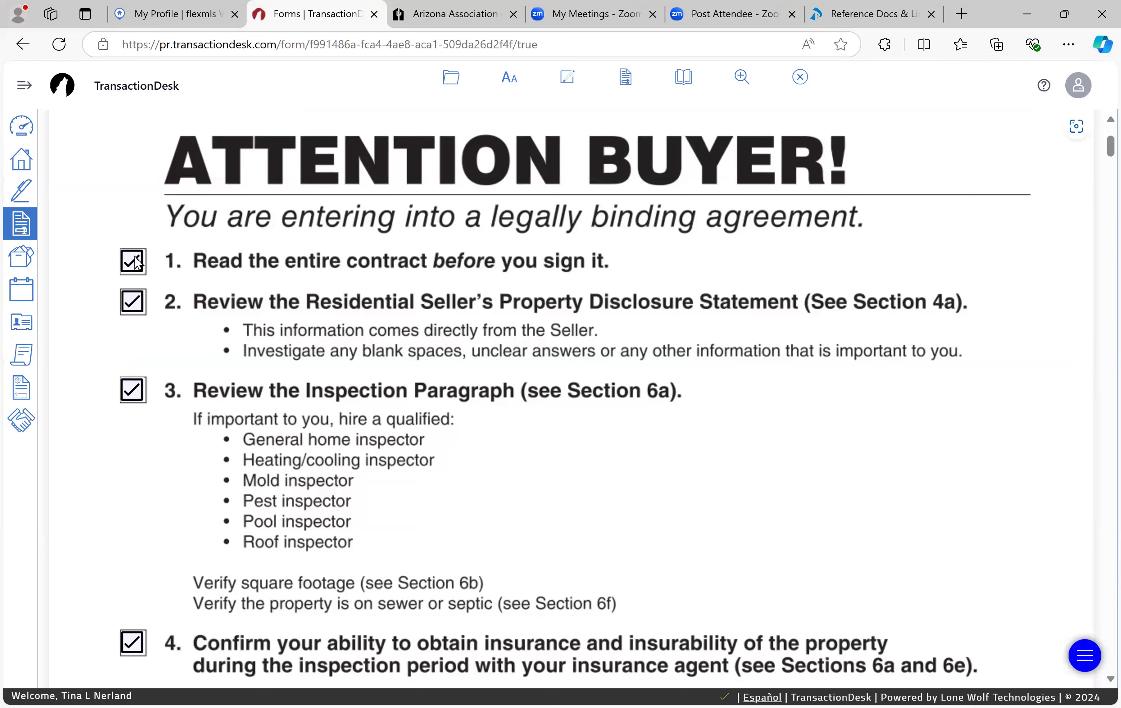
{"action": "scroll", "coordinate": [145, 403], "scroll_direction": "down", "scroll_amount": 8}
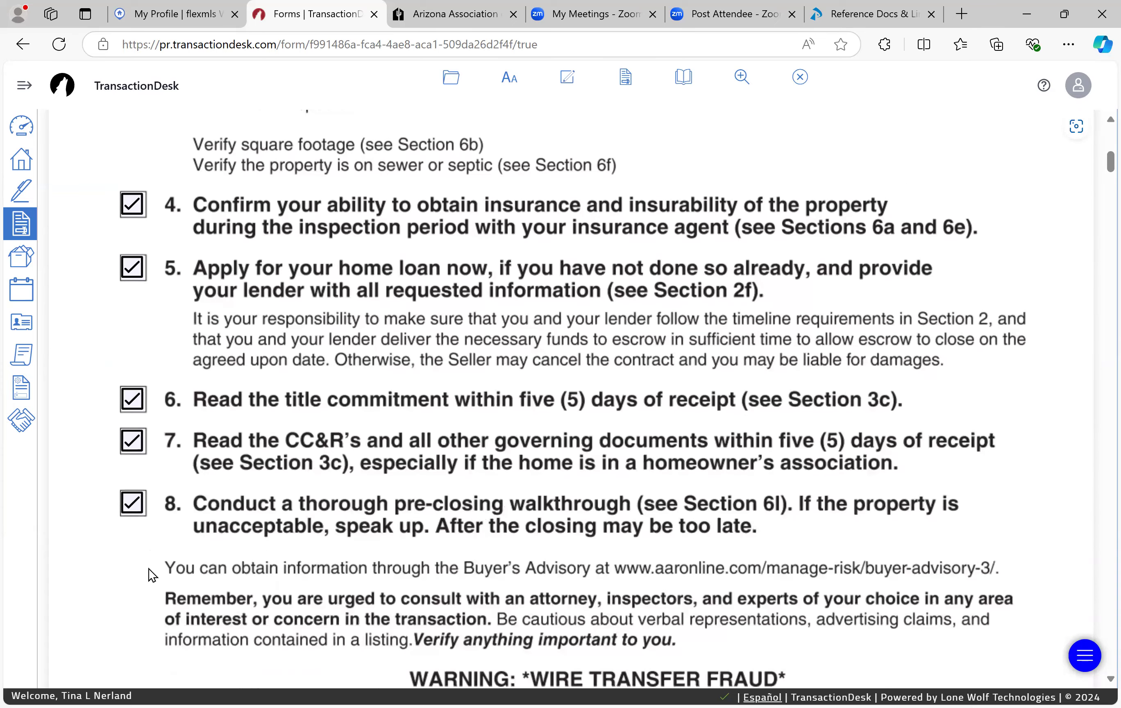
{"action": "scroll", "coordinate": [155, 465], "scroll_direction": "down", "scroll_amount": 2}
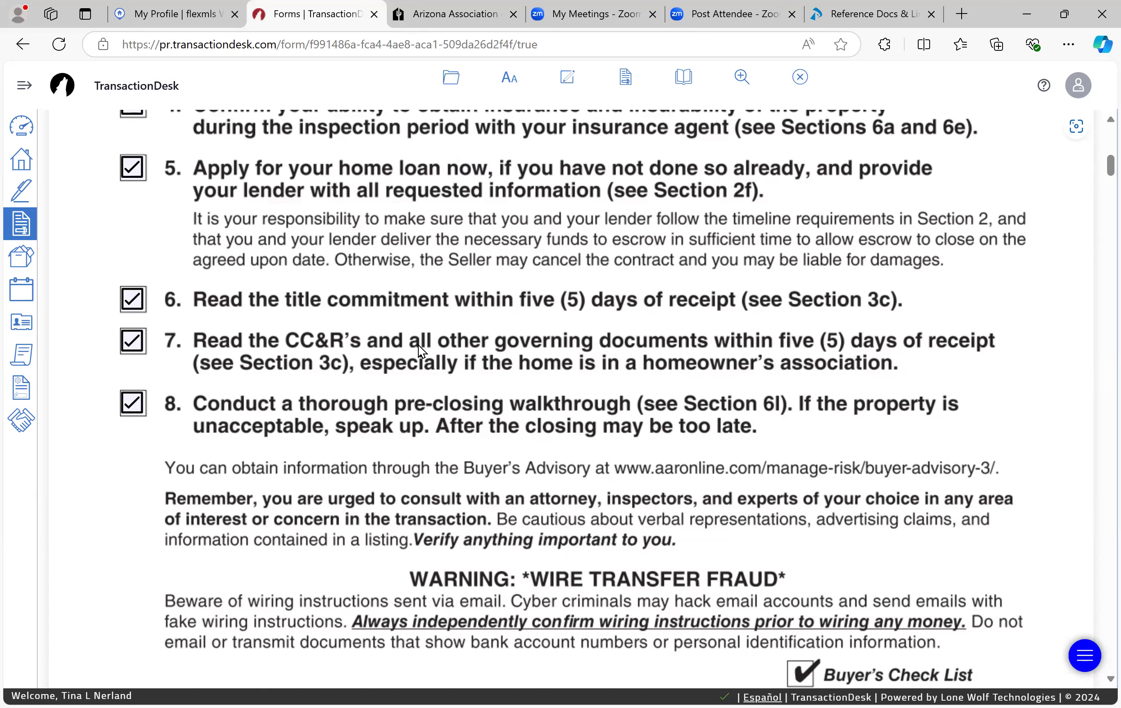
{"action": "scroll", "coordinate": [415, 348], "scroll_direction": "down", "scroll_amount": 5}
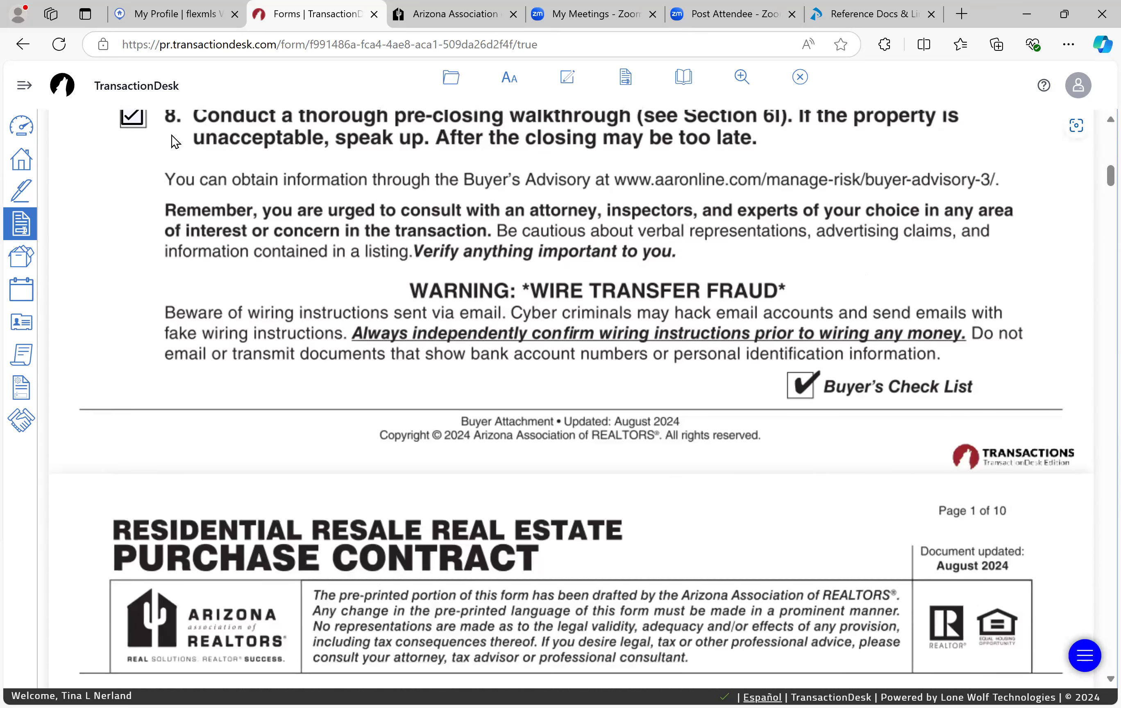
{"action": "scroll", "coordinate": [181, 281], "scroll_direction": "down", "scroll_amount": 10}
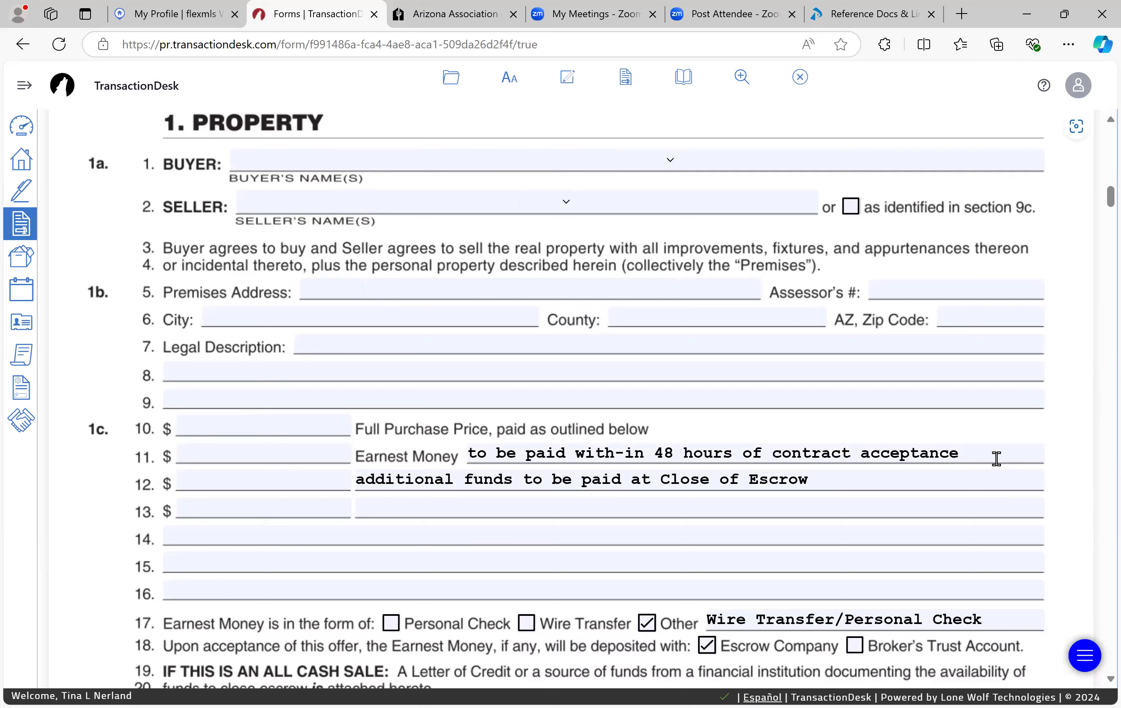
{"action": "left_click_drag", "start_coordinate": [993, 457], "coordinate": [517, 459]}
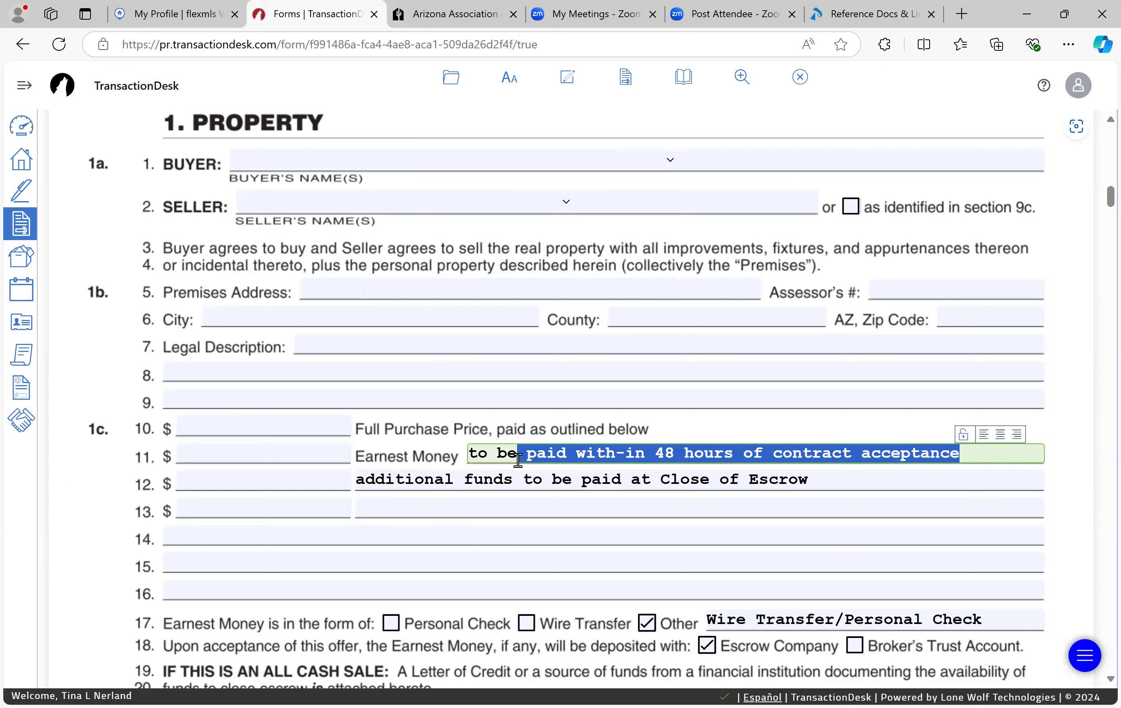
{"action": "left_click", "coordinate": [1012, 478]}
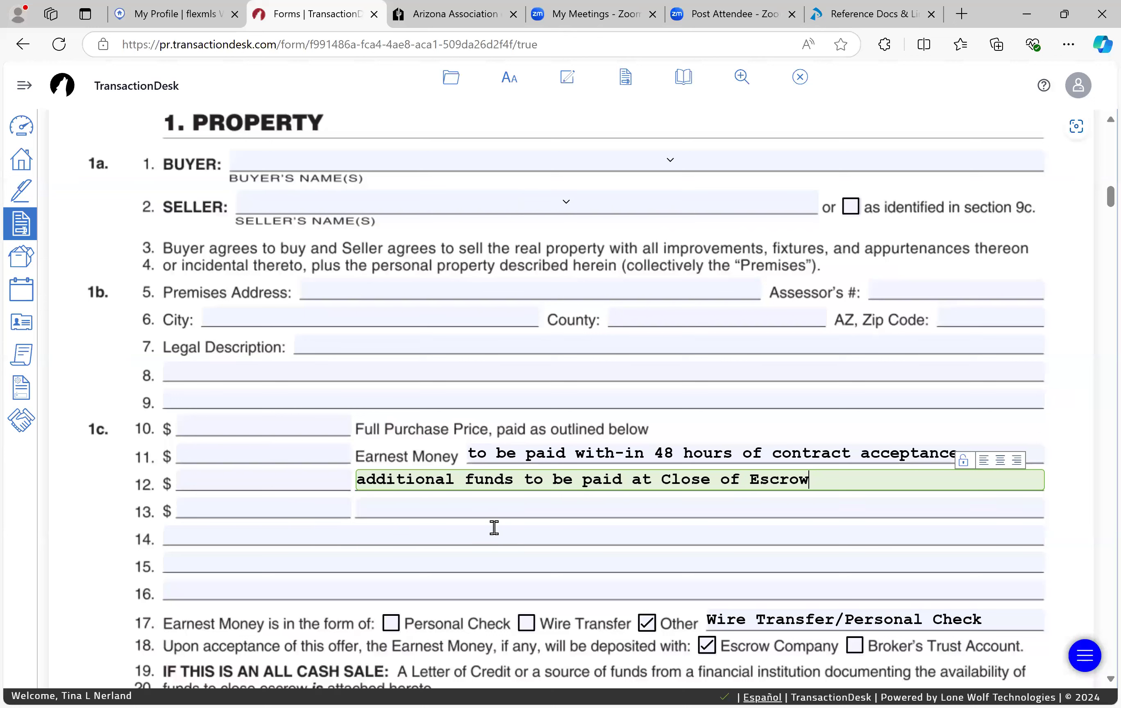
{"action": "scroll", "coordinate": [494, 527], "scroll_direction": "down", "scroll_amount": 2}
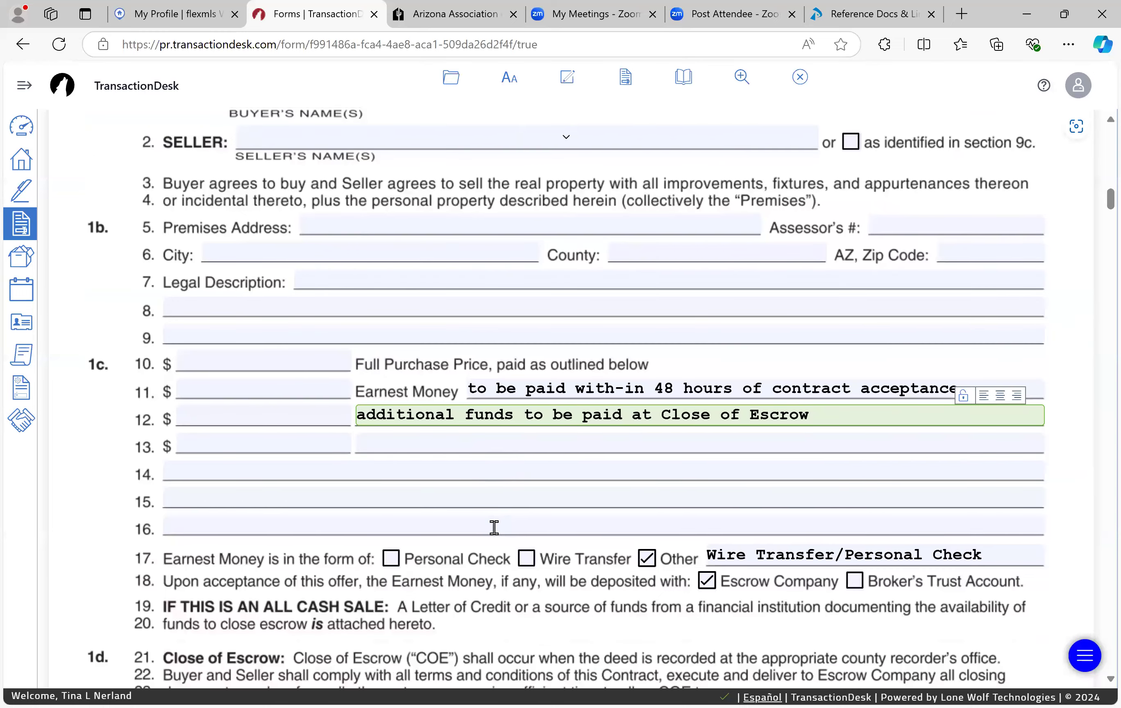
{"action": "scroll", "coordinate": [497, 533], "scroll_direction": "down", "scroll_amount": 1}
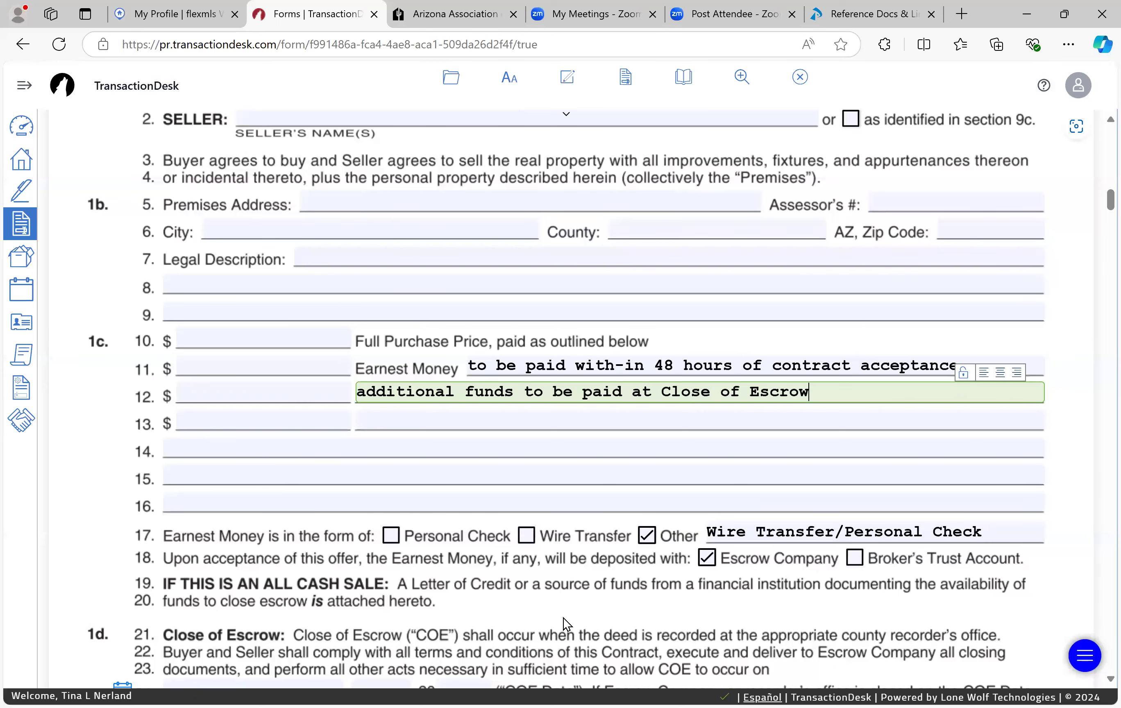
{"action": "scroll", "coordinate": [563, 618], "scroll_direction": "down", "scroll_amount": 8}
{"action": "scroll", "coordinate": [564, 618], "scroll_direction": "down", "scroll_amount": 5}
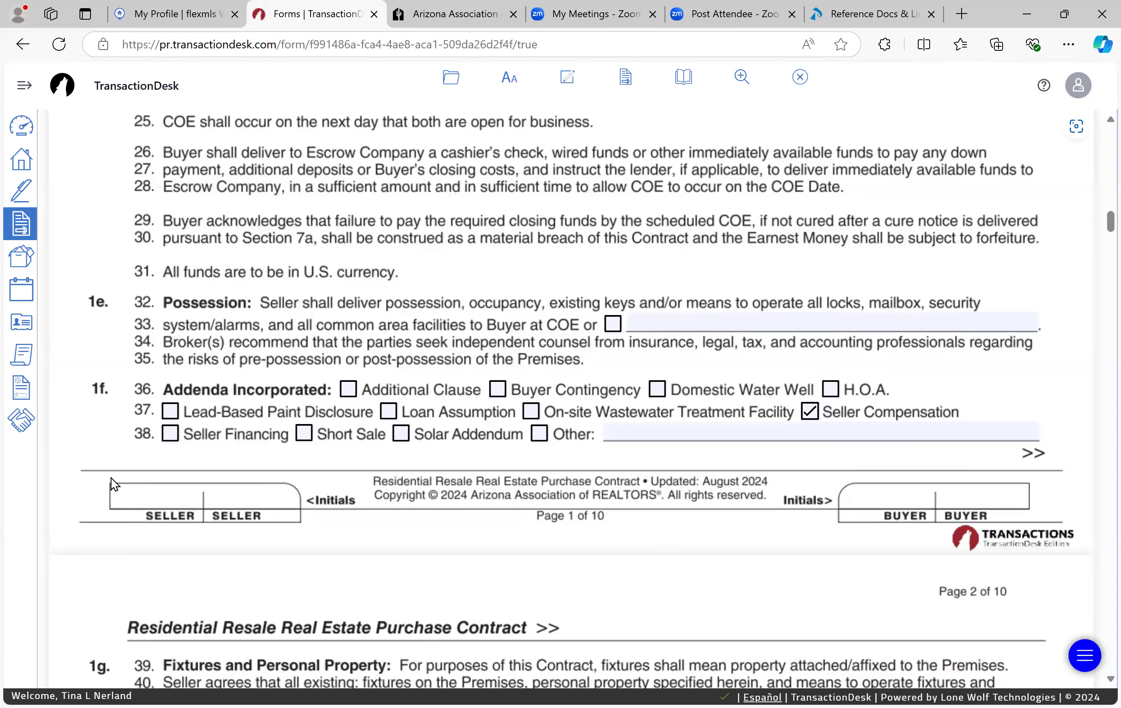
Step: Delete the 20,000.00 Seller Concessions amount on line 101, leaving the field blank
{"action": "scroll", "coordinate": [111, 478], "scroll_direction": "down", "scroll_amount": 12}
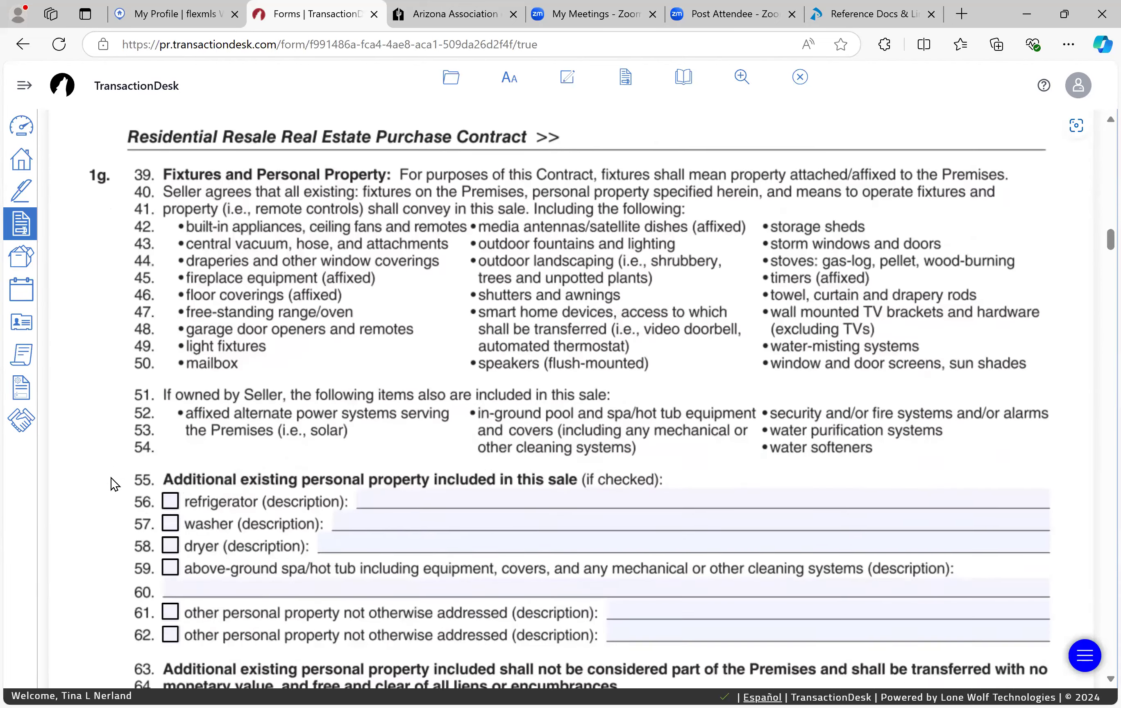
{"action": "scroll", "coordinate": [111, 478], "scroll_direction": "down", "scroll_amount": 15}
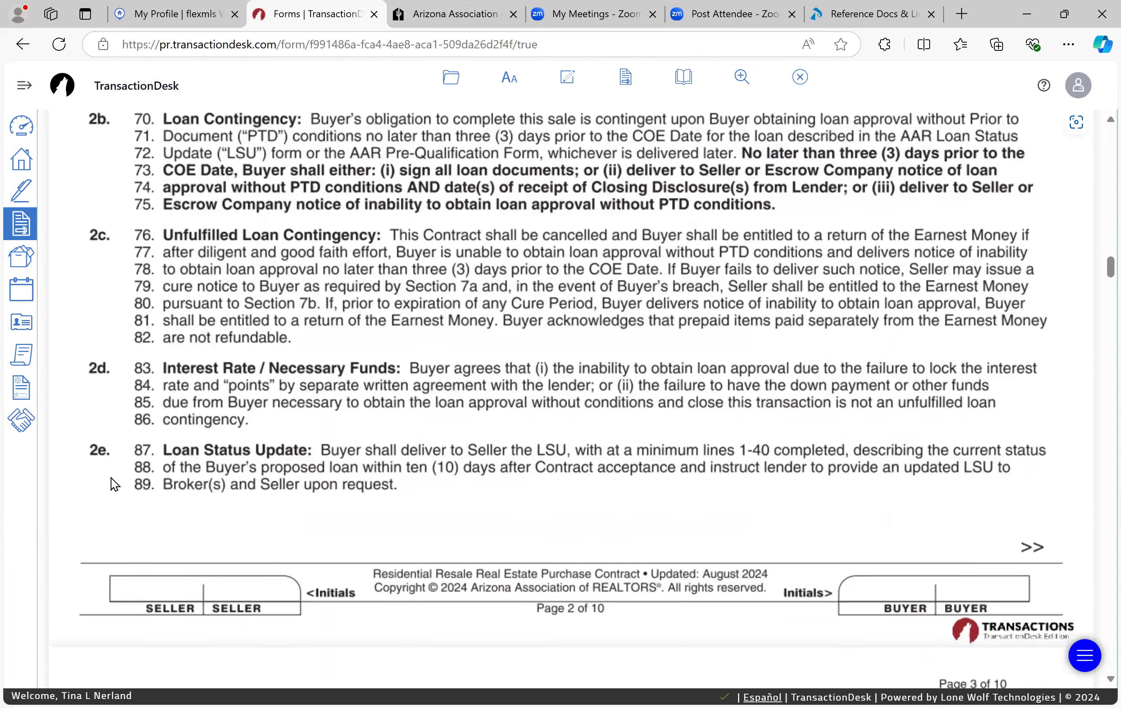
{"action": "scroll", "coordinate": [111, 478], "scroll_direction": "down", "scroll_amount": 8}
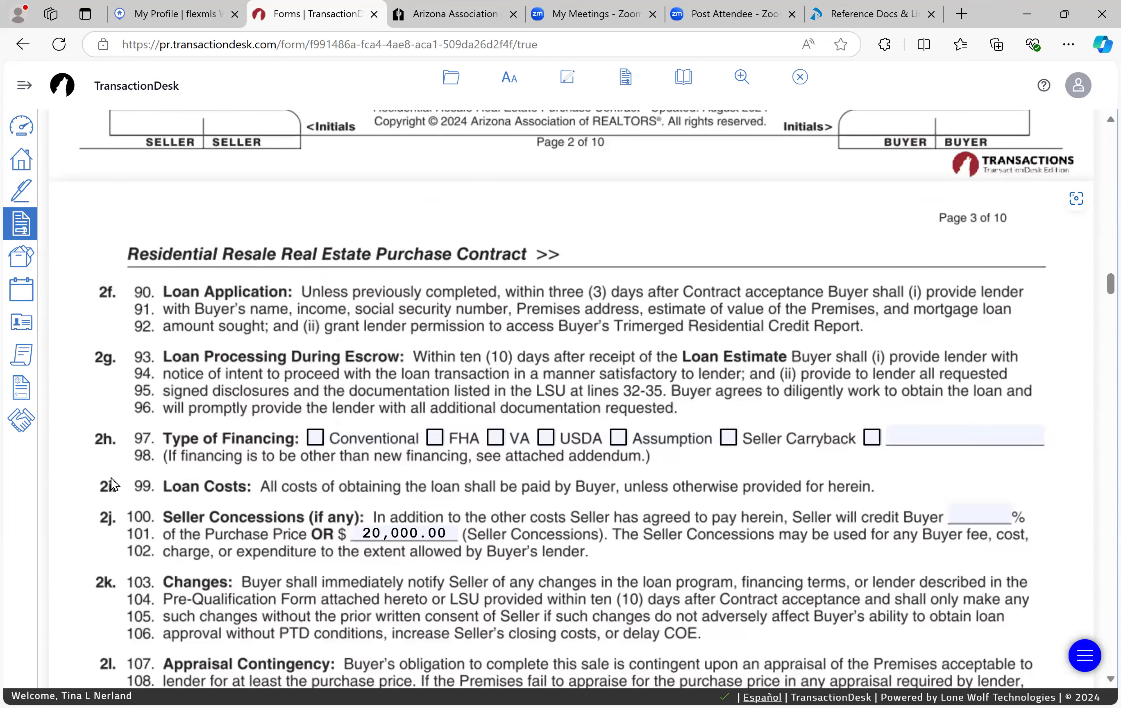
{"action": "scroll", "coordinate": [111, 478], "scroll_direction": "down", "scroll_amount": 1}
{"action": "left_click_drag", "start_coordinate": [456, 478], "coordinate": [170, 451]}
{"action": "key", "text": "BackSpace"}
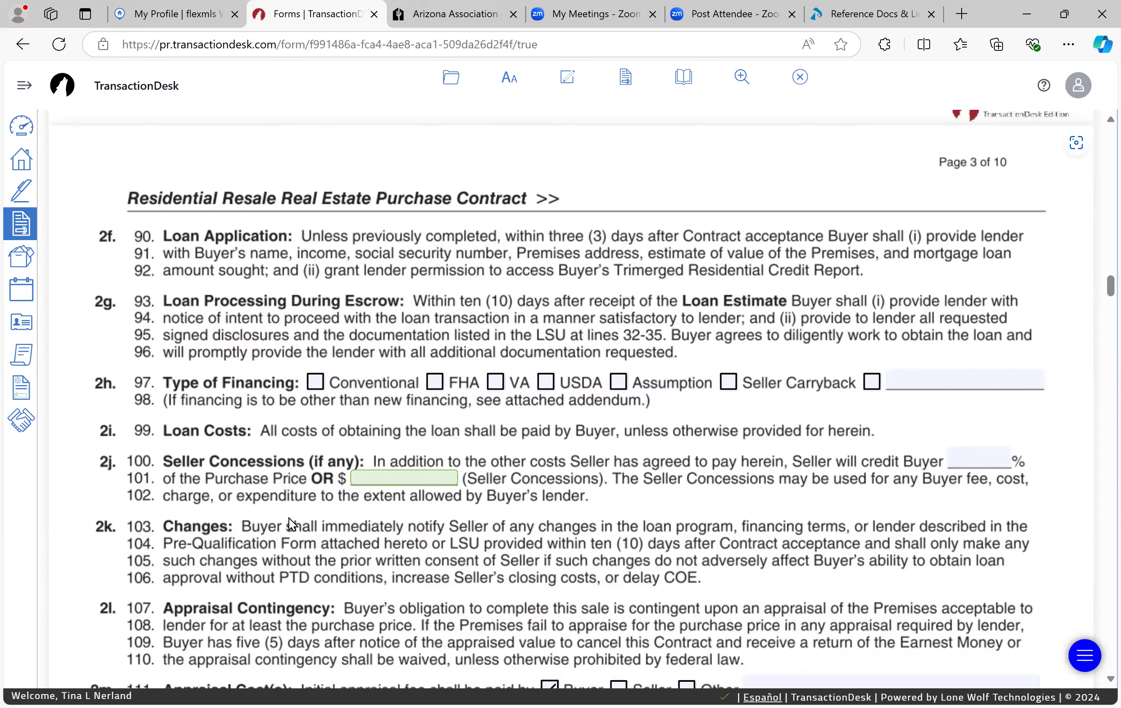
{"action": "scroll", "coordinate": [289, 518], "scroll_direction": "down", "scroll_amount": 7}
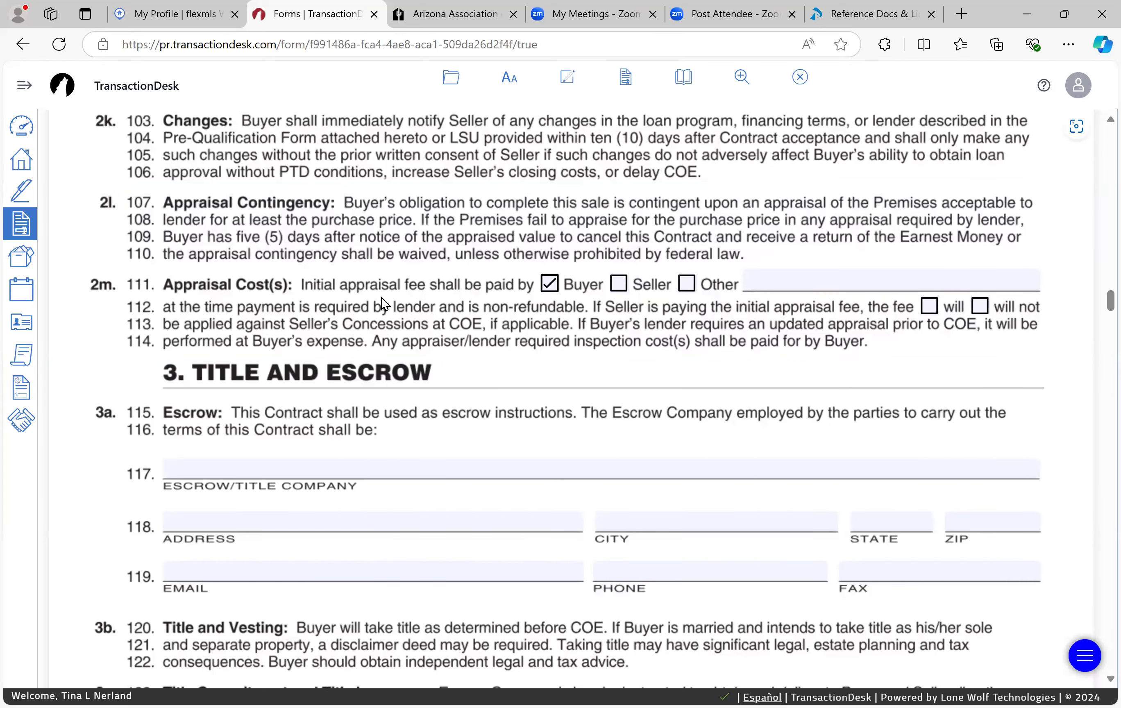
Step: Enter the escrow company name with its two contact names and the saved street address
{"action": "scroll", "coordinate": [383, 354], "scroll_direction": "down", "scroll_amount": 2}
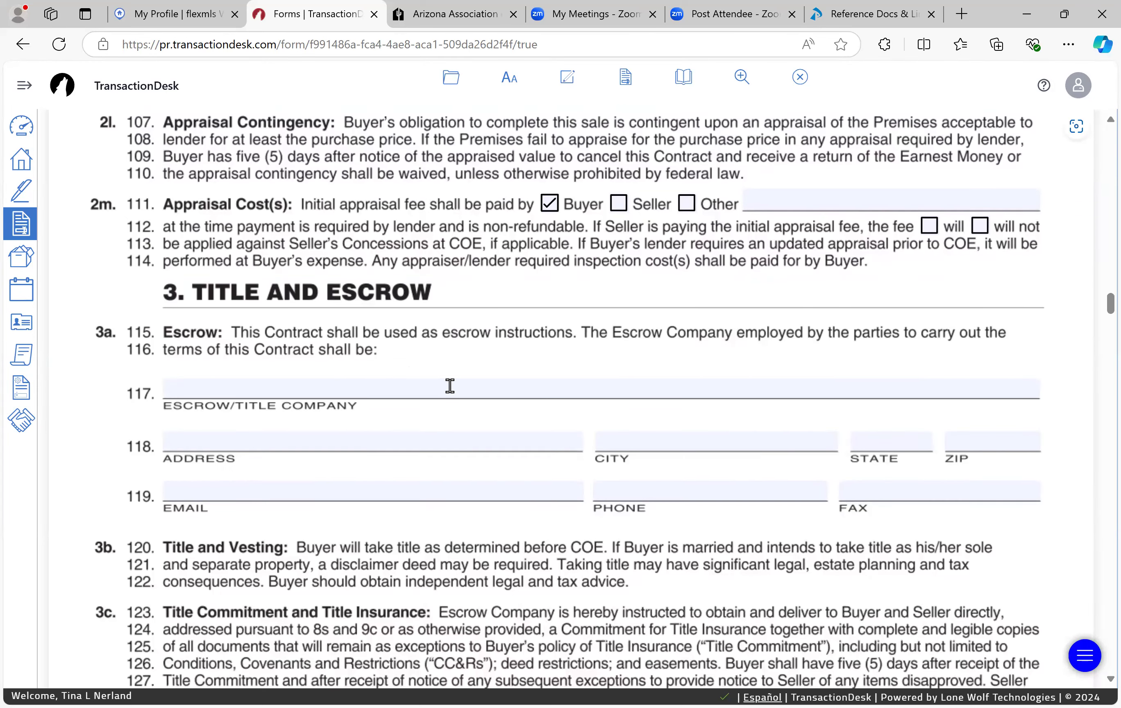
{"action": "left_click", "coordinate": [449, 386]}
{"action": "type", "text": "Sna"}
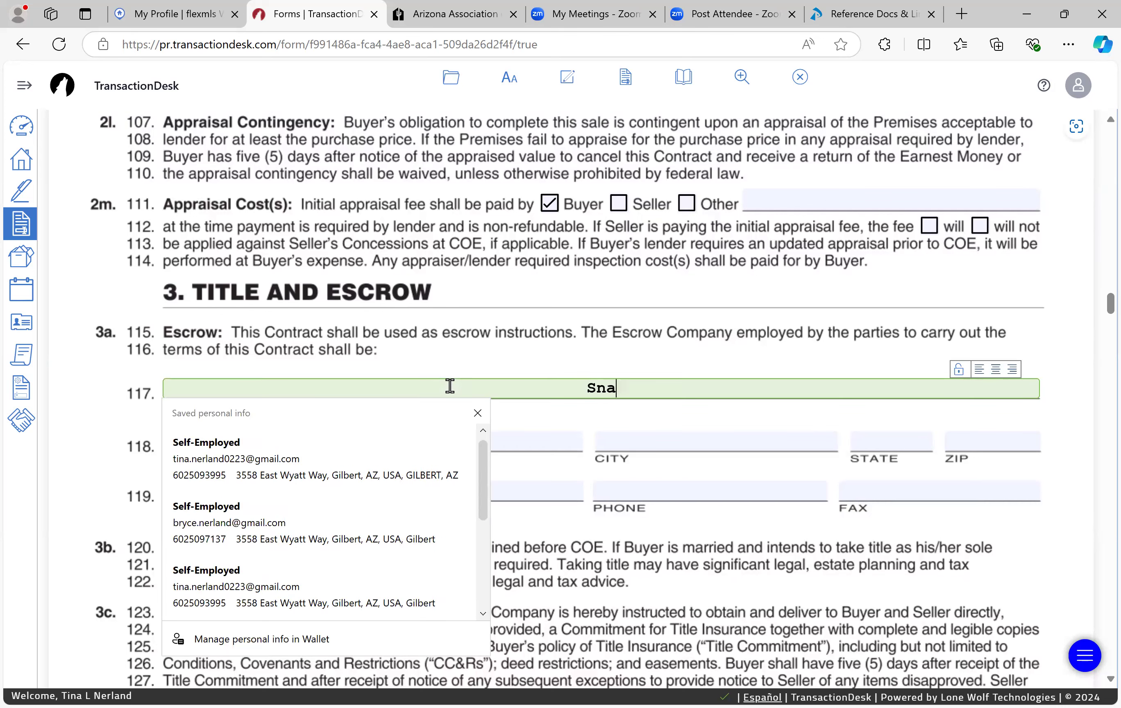
{"action": "key", "text": "Tab"}
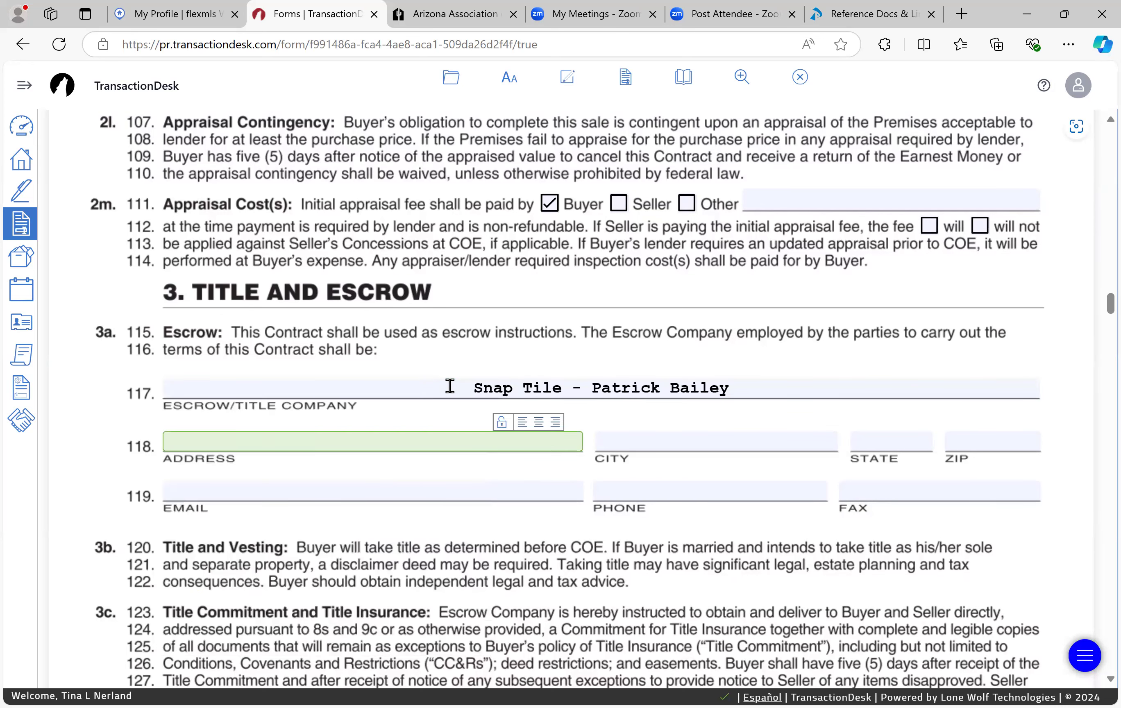
{"action": "left_click", "coordinate": [242, 438]}
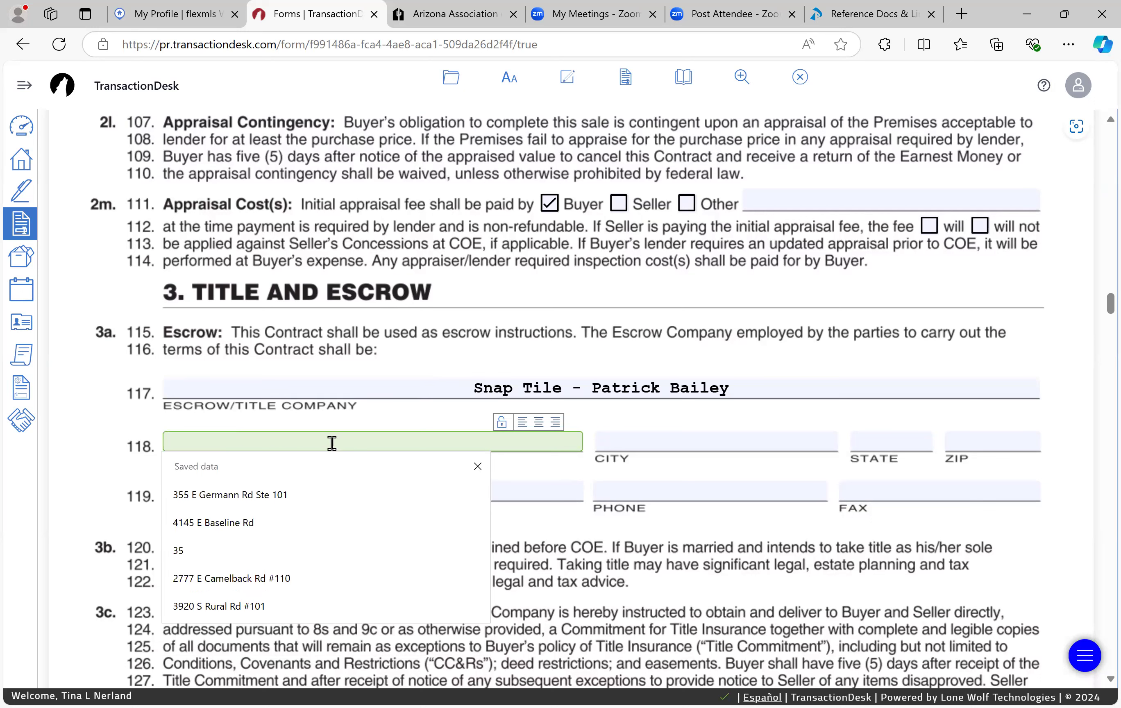
{"action": "type", "text": "4"}
{"action": "type", "text": "1"}
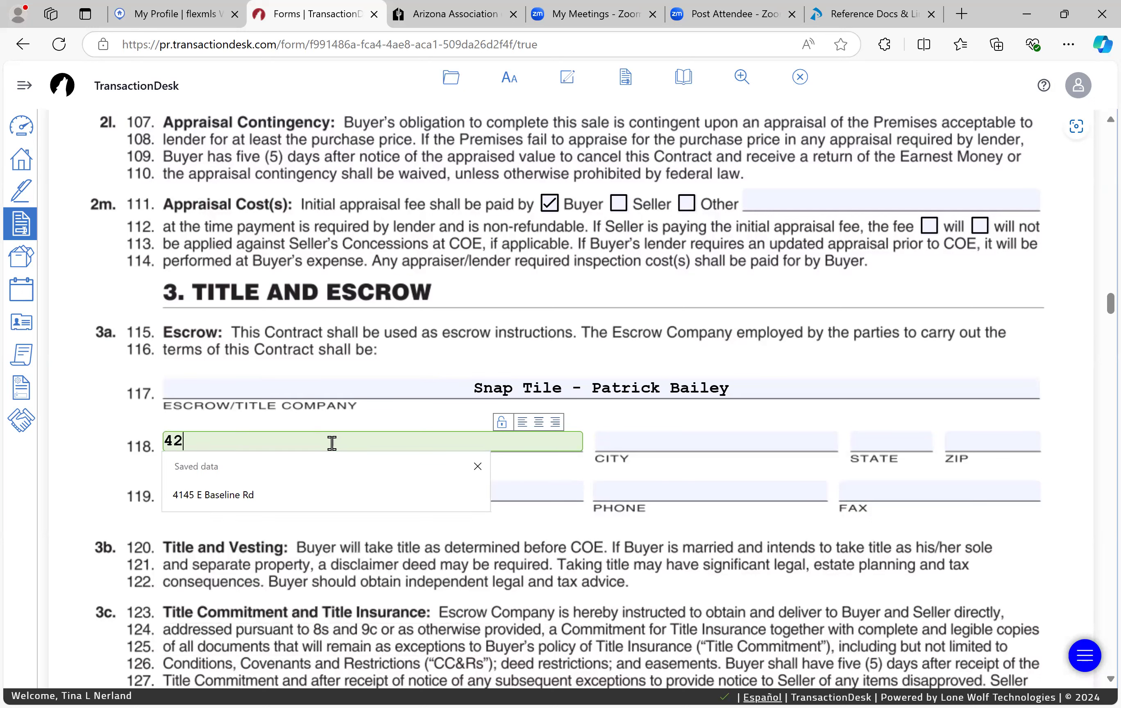
{"action": "type", "text": "45 E Baseline Rd"}
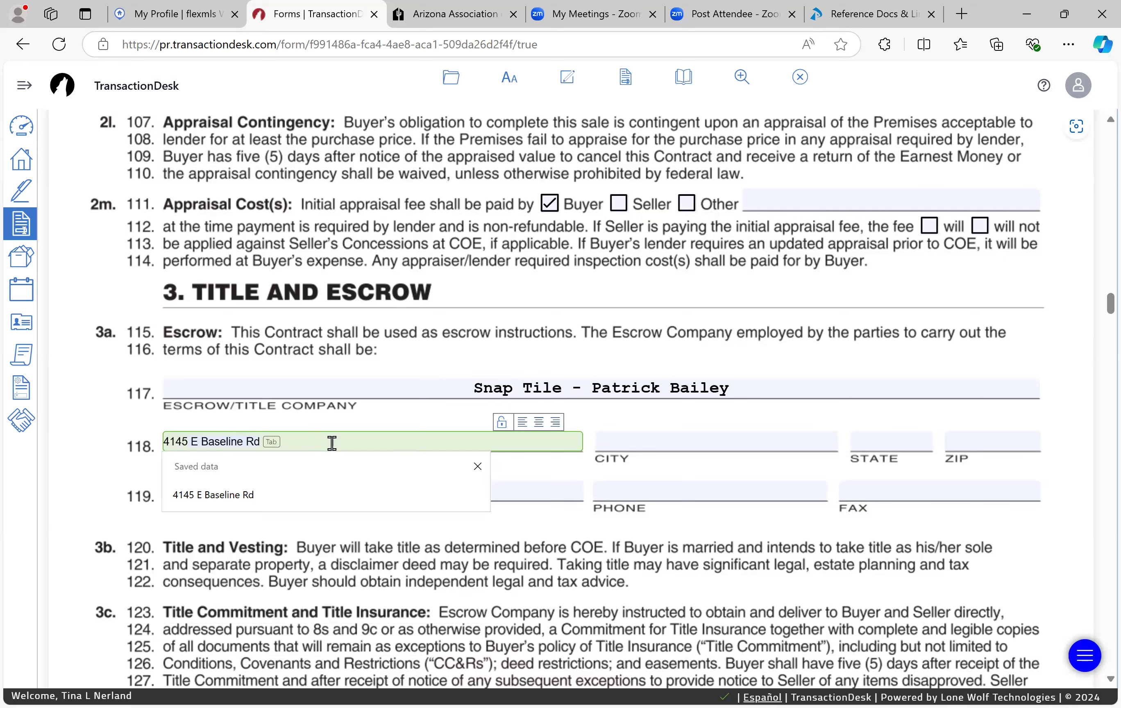
{"action": "key", "text": "Tab"}
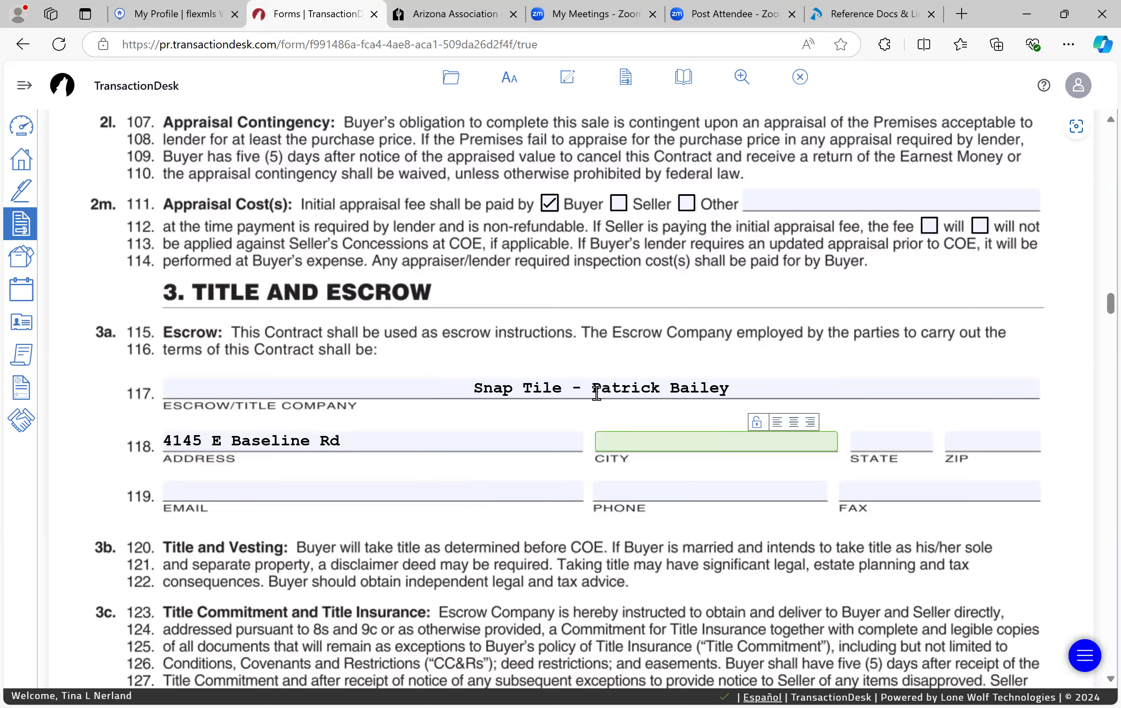
{"action": "left_click", "coordinate": [815, 394]}
{"action": "type", "text": "- "}
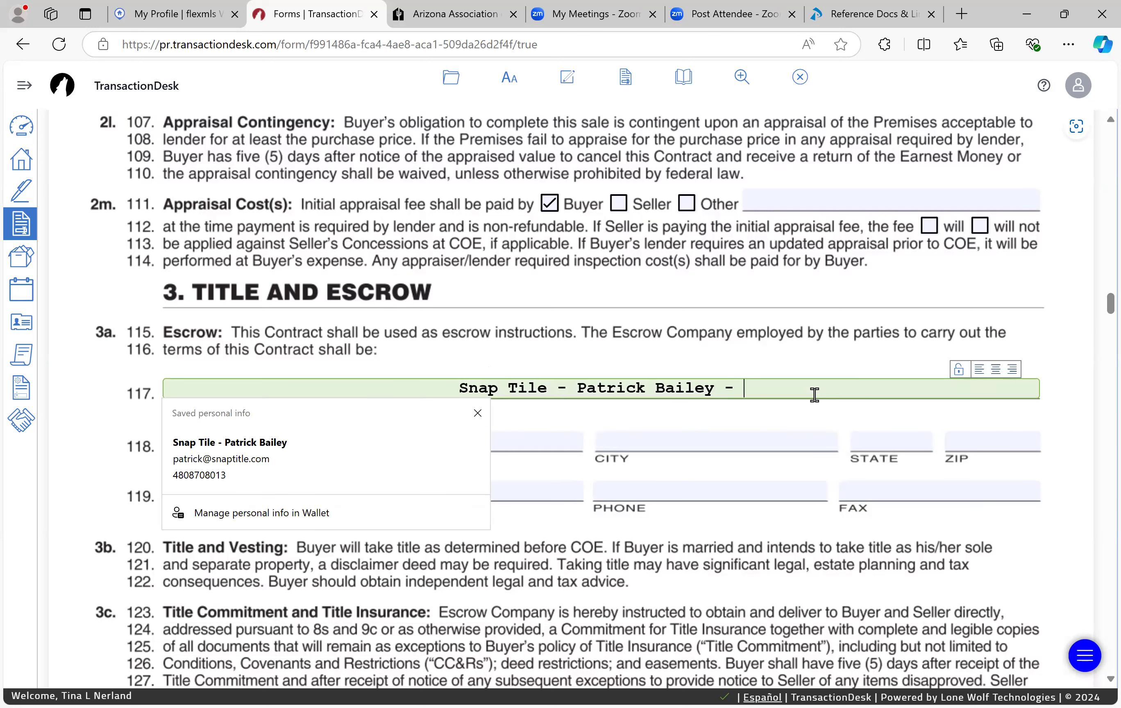
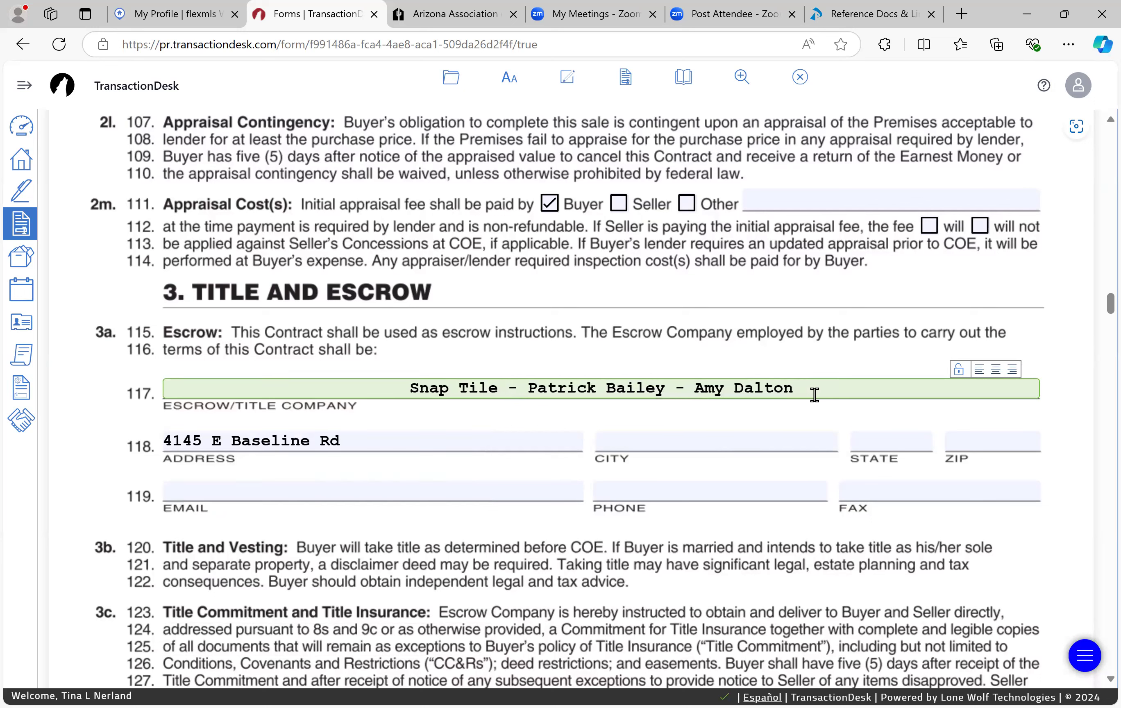
Step: Enter Gilbert as the escrow company's city
{"action": "key", "text": "Tab"}
{"action": "key", "text": "Tab"}
{"action": "type", "text": "G"}
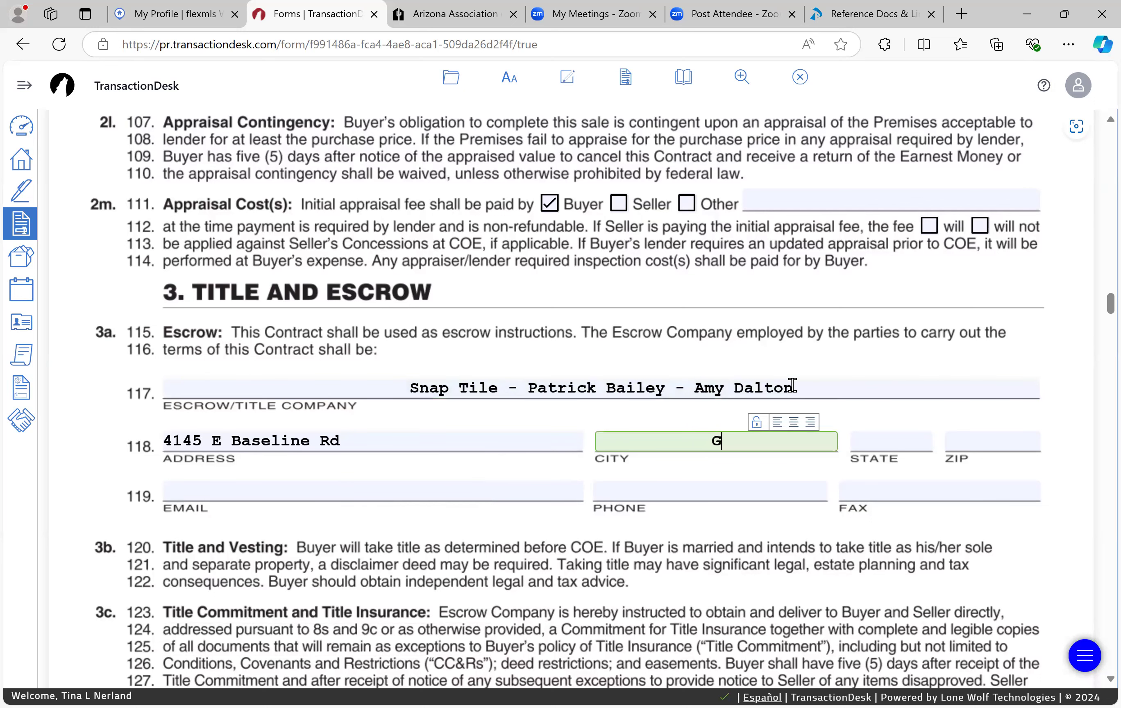
{"action": "type", "text": "Ilbe"}
{"action": "key", "text": "BackSpace"}
{"action": "key", "text": "BackSpace"}
{"action": "key", "text": "BackSpace"}
{"action": "type", "text": "l"}
{"action": "type", "text": "b"}
{"action": "key", "text": "BackSpace"}
{"action": "key", "text": "BackSpace"}
{"action": "key", "text": "BackSpace"}
{"action": "key", "text": "BackSpace"}
{"action": "type", "text": "Gibe"}
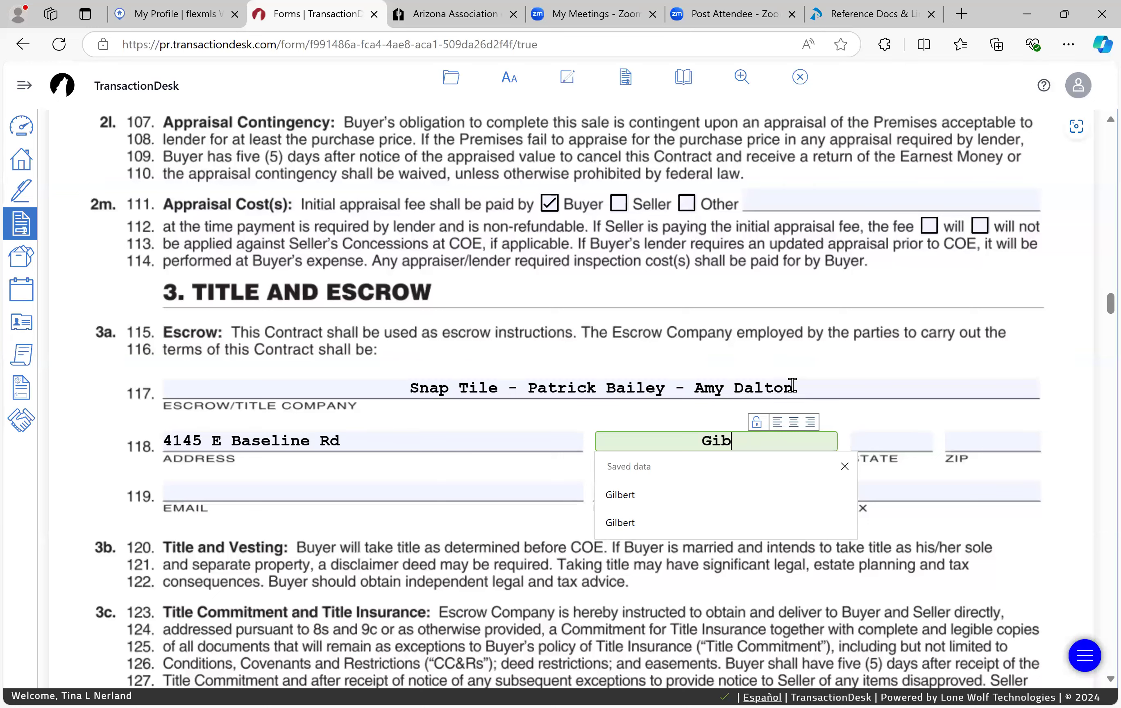
{"action": "key", "text": "BackSpace"}
{"action": "type", "text": "ler"}
{"action": "key", "text": "BackSpace"}
{"action": "key", "text": "BackSpace"}
{"action": "key", "text": "BackSpace"}
{"action": "key", "text": "BackSpace"}
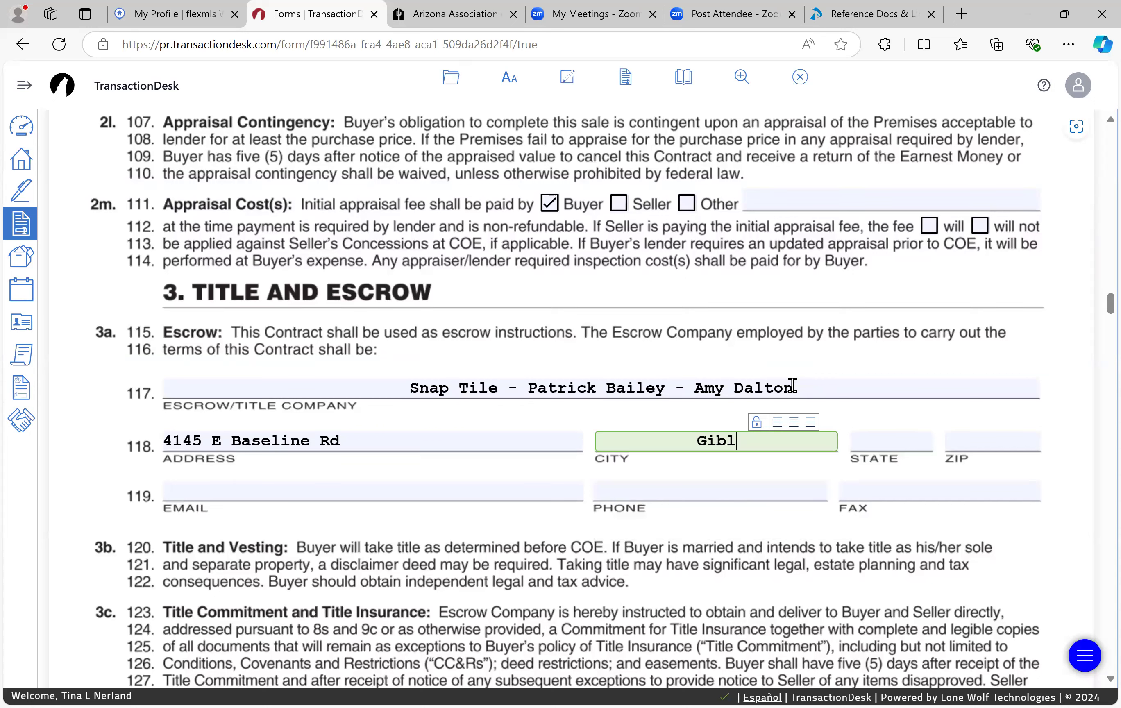
{"action": "type", "text": "lbert"}
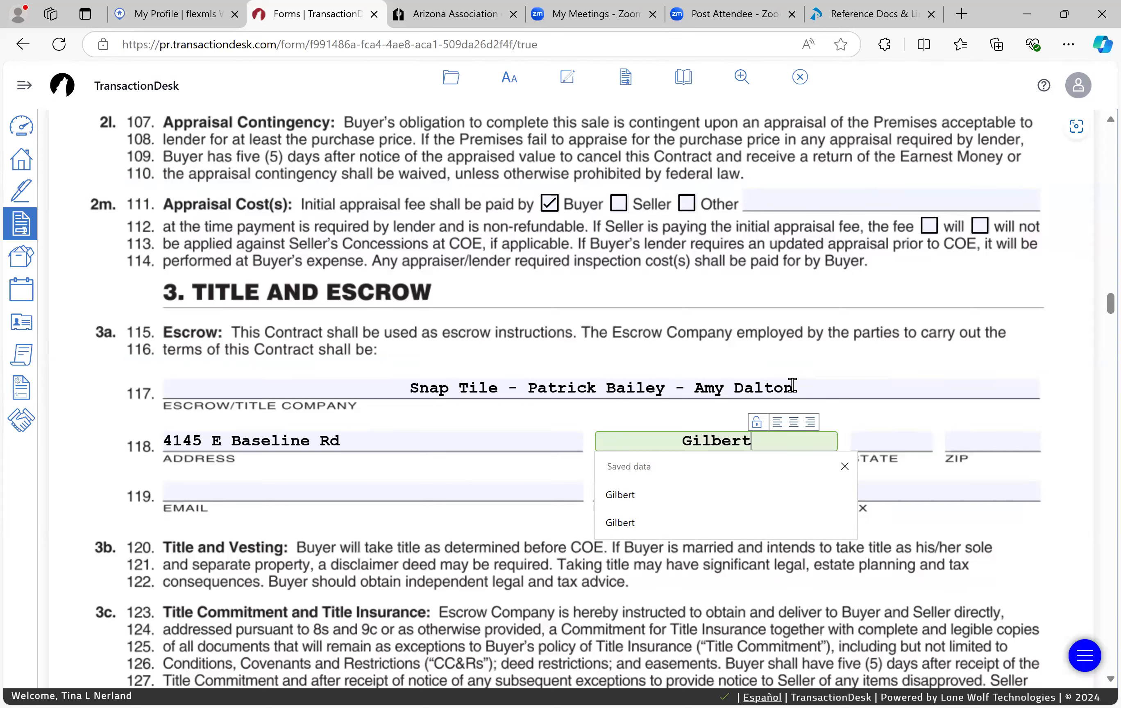
{"action": "key", "text": "Escape"}
Step: Fill state AZ, ZIP 85234, and the escrow email and phone from the saved contact
{"action": "key", "text": "Tab"}
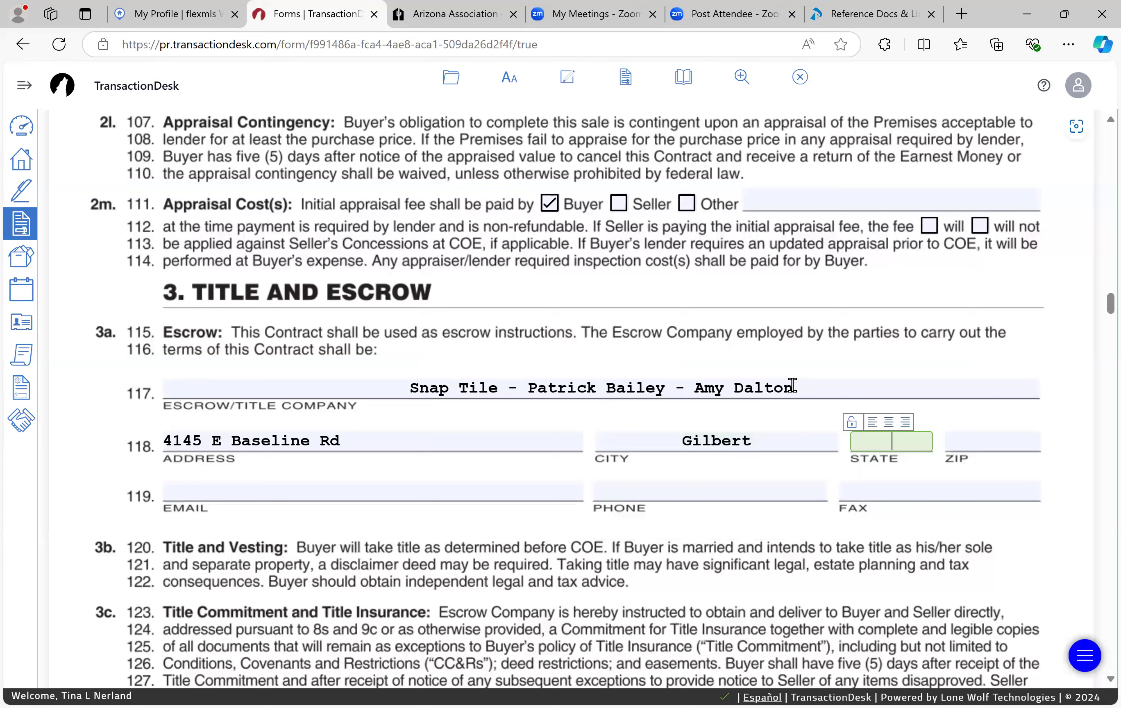
{"action": "key", "text": "Tab"}
{"action": "type", "text": "85"}
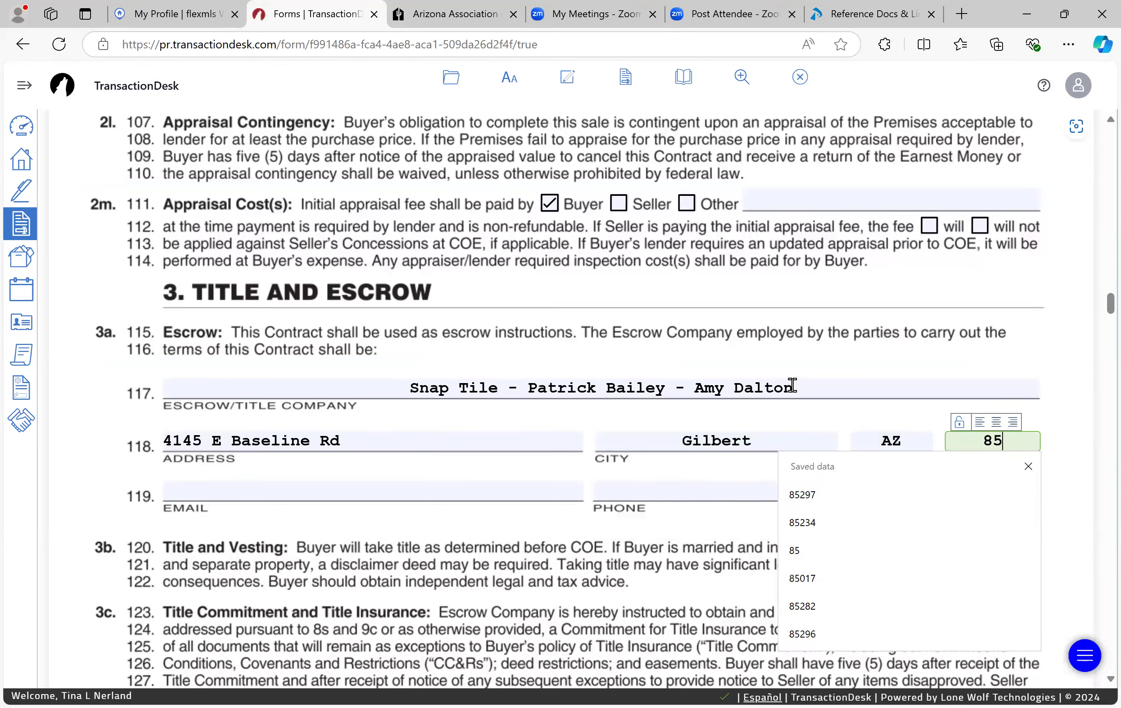
{"action": "type", "text": "234"}
{"action": "key", "text": "Tab"}
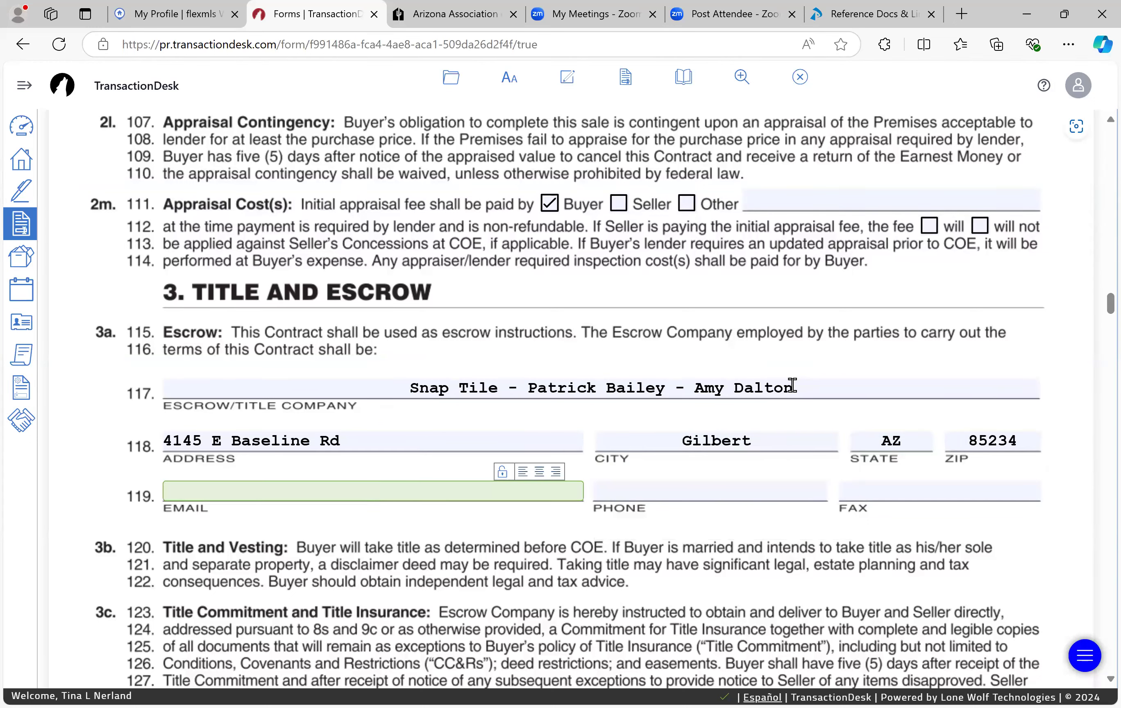
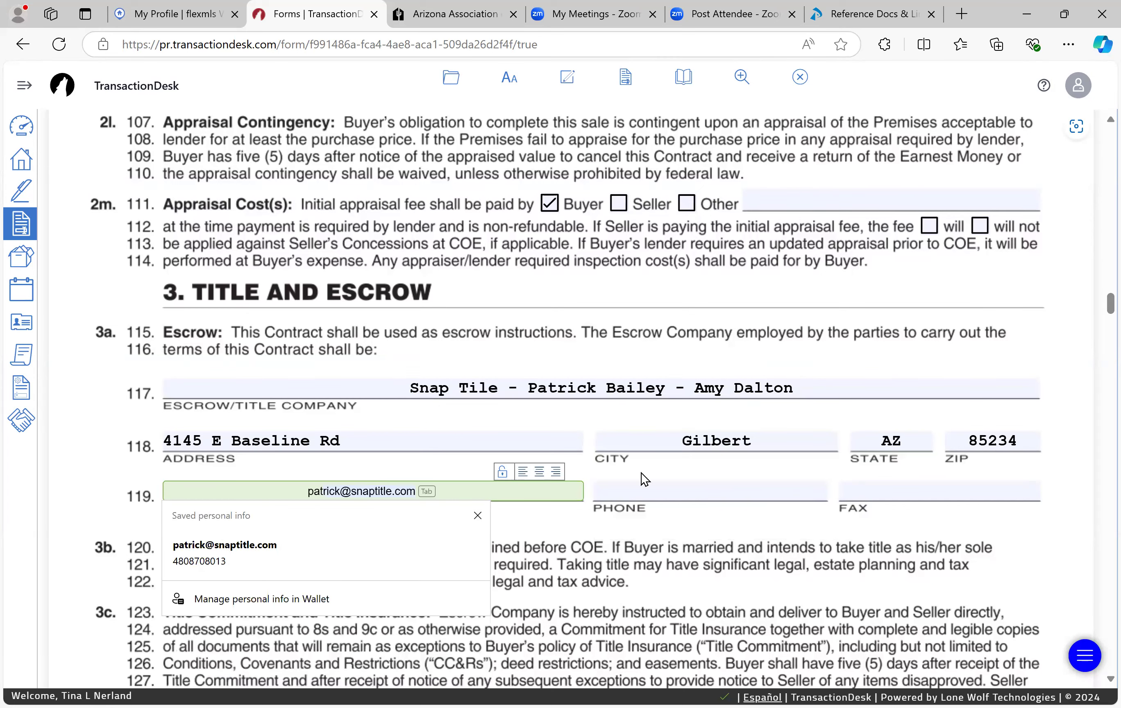
{"action": "left_click", "coordinate": [327, 560]}
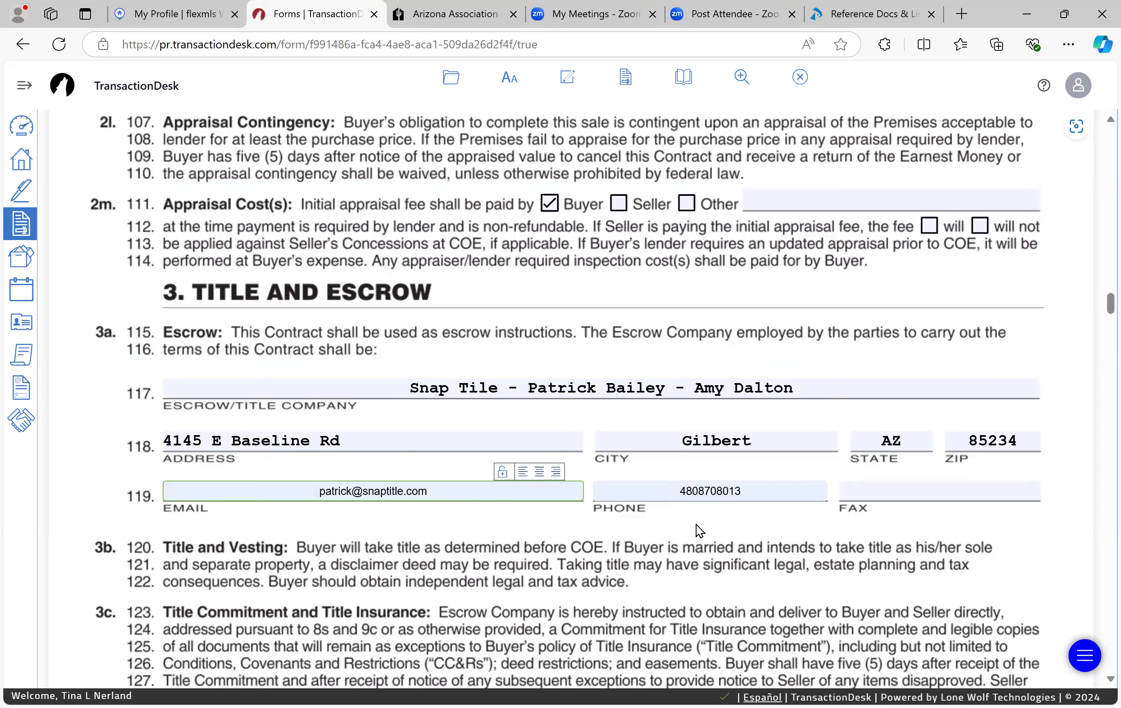
{"action": "key", "text": "Tab"}
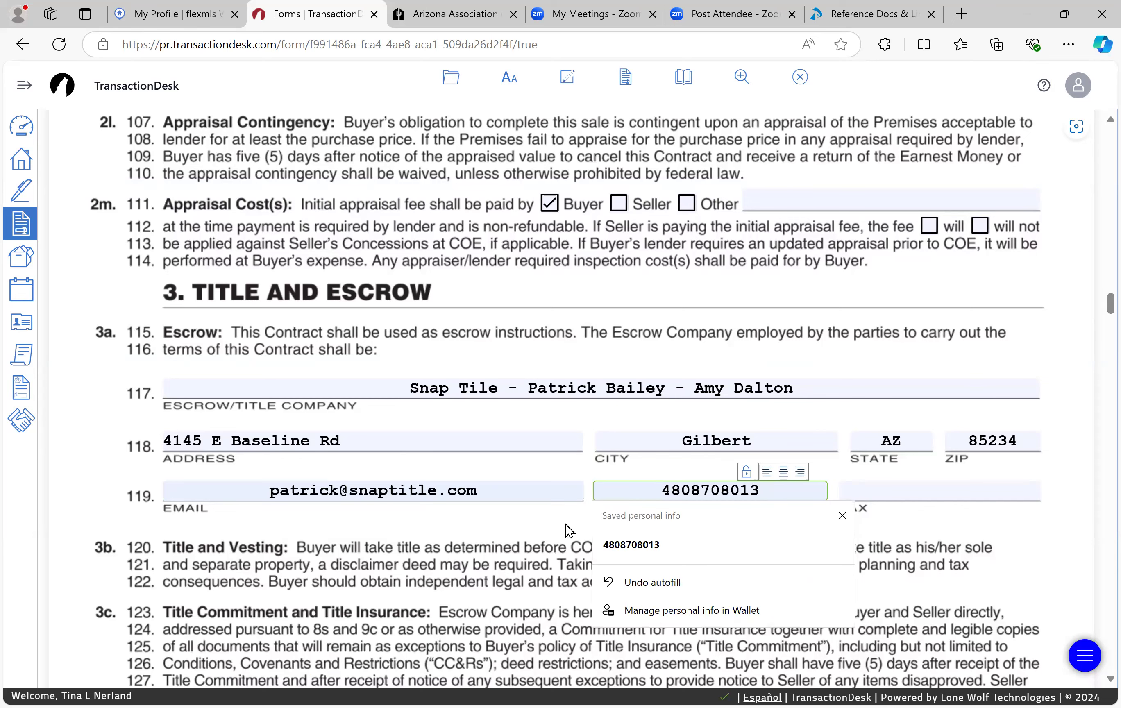
{"action": "left_click", "coordinate": [435, 536]}
Step: In section 6f, leave the wastewater option marked as connected to a sewer system
{"action": "scroll", "coordinate": [435, 536], "scroll_direction": "down", "scroll_amount": 10}
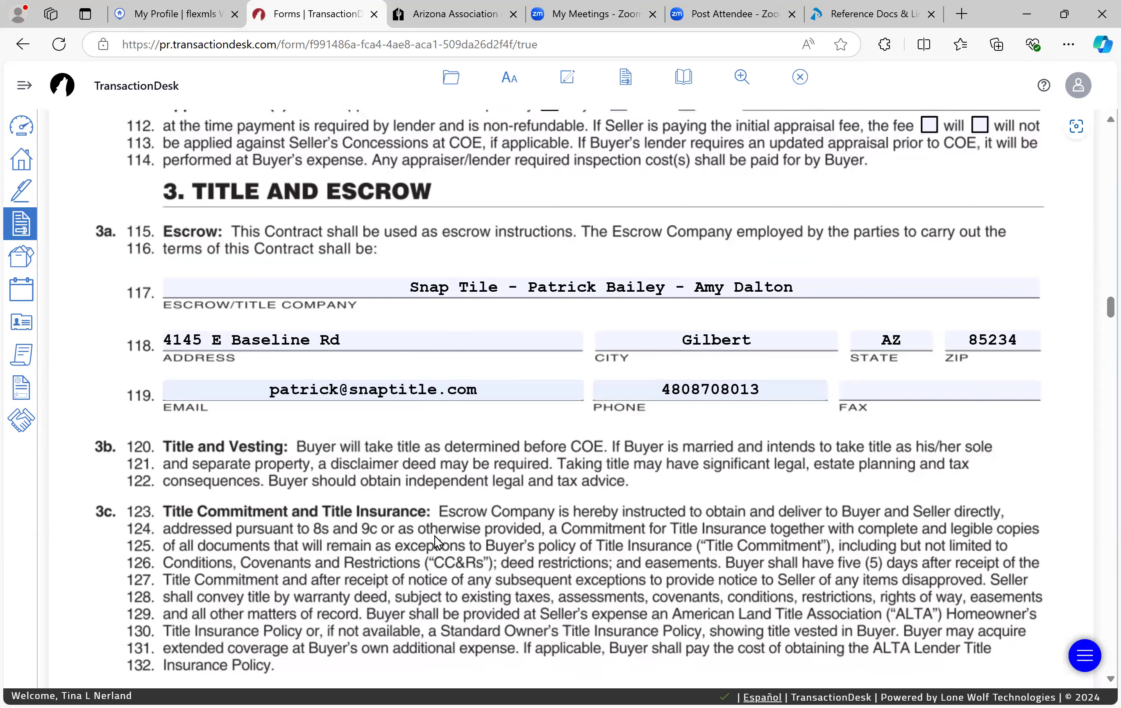
{"action": "scroll", "coordinate": [434, 536], "scroll_direction": "down", "scroll_amount": 8}
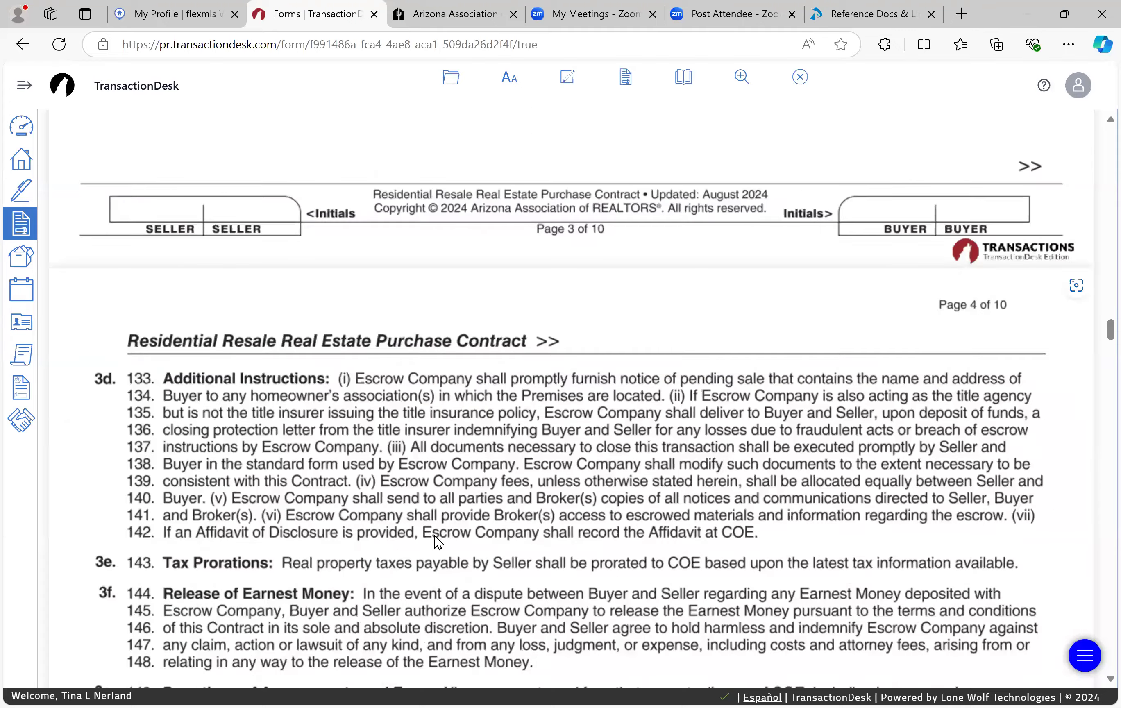
{"action": "scroll", "coordinate": [434, 536], "scroll_direction": "up", "scroll_amount": 5}
{"action": "scroll", "coordinate": [435, 536], "scroll_direction": "up", "scroll_amount": 10}
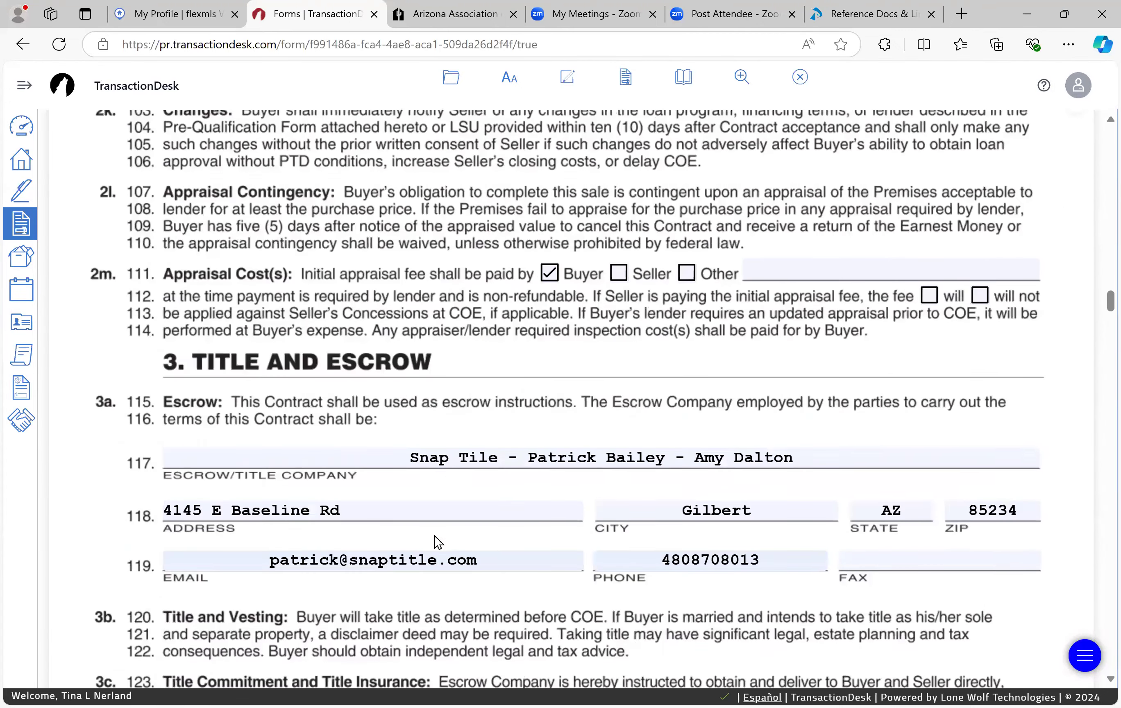
{"action": "scroll", "coordinate": [432, 603], "scroll_direction": "down", "scroll_amount": 1}
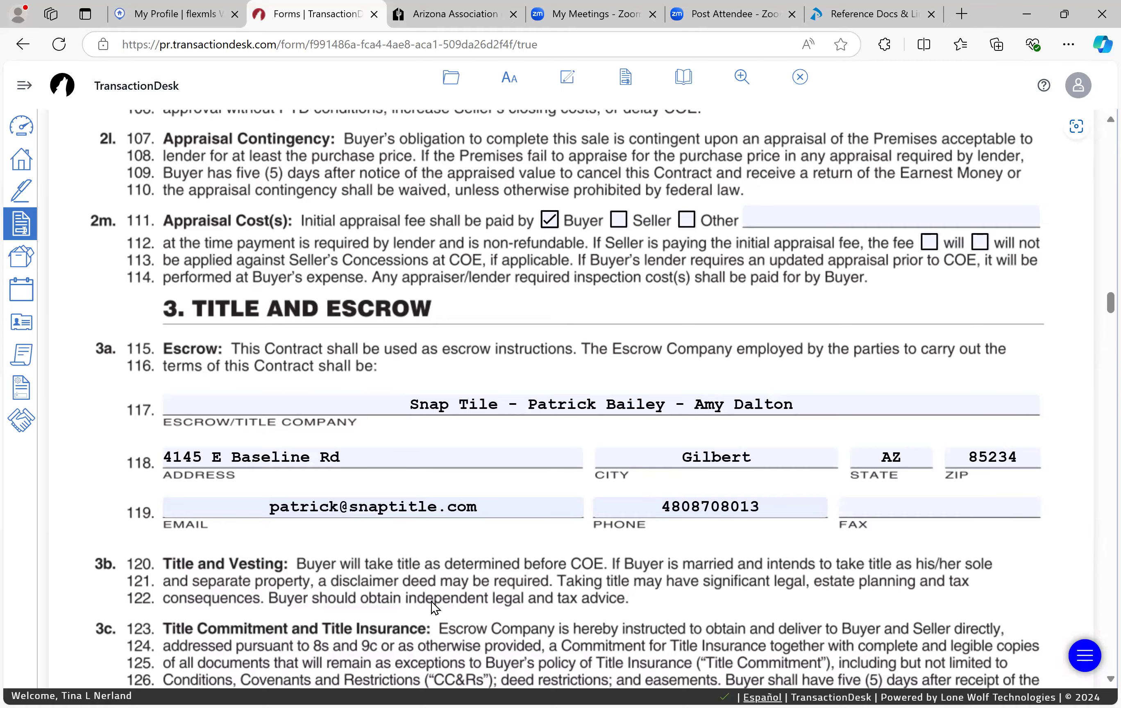
{"action": "scroll", "coordinate": [431, 602], "scroll_direction": "down", "scroll_amount": 15}
{"action": "scroll", "coordinate": [432, 602], "scroll_direction": "down", "scroll_amount": 12}
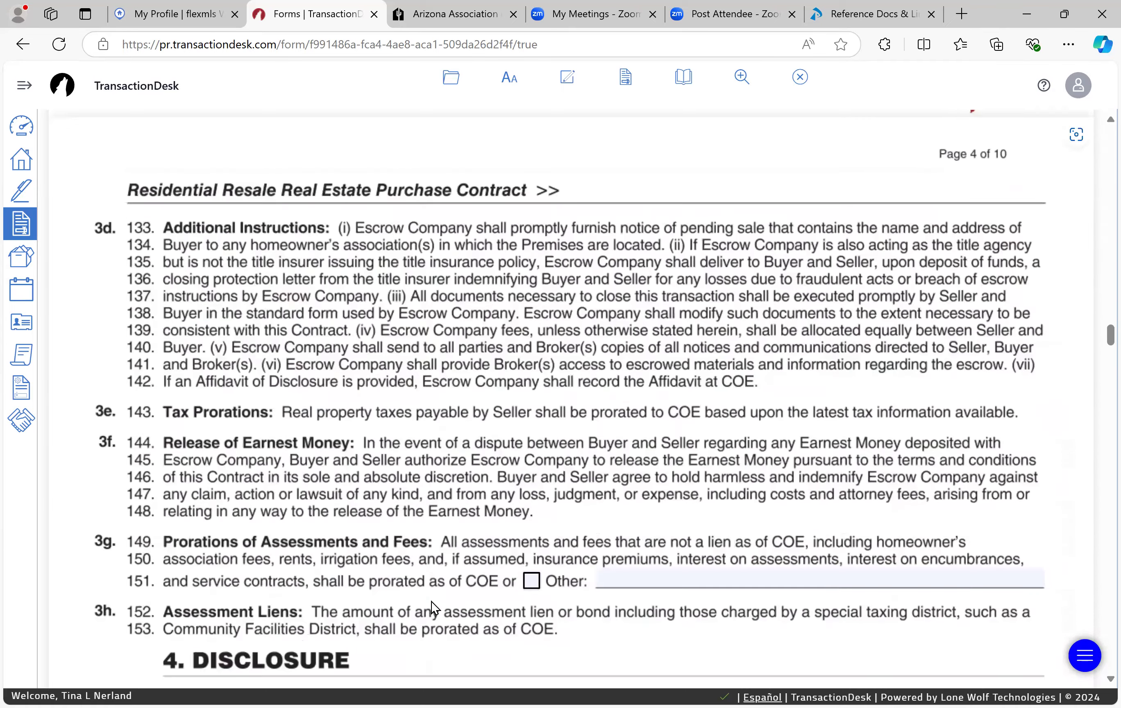
{"action": "scroll", "coordinate": [431, 602], "scroll_direction": "down", "scroll_amount": 10}
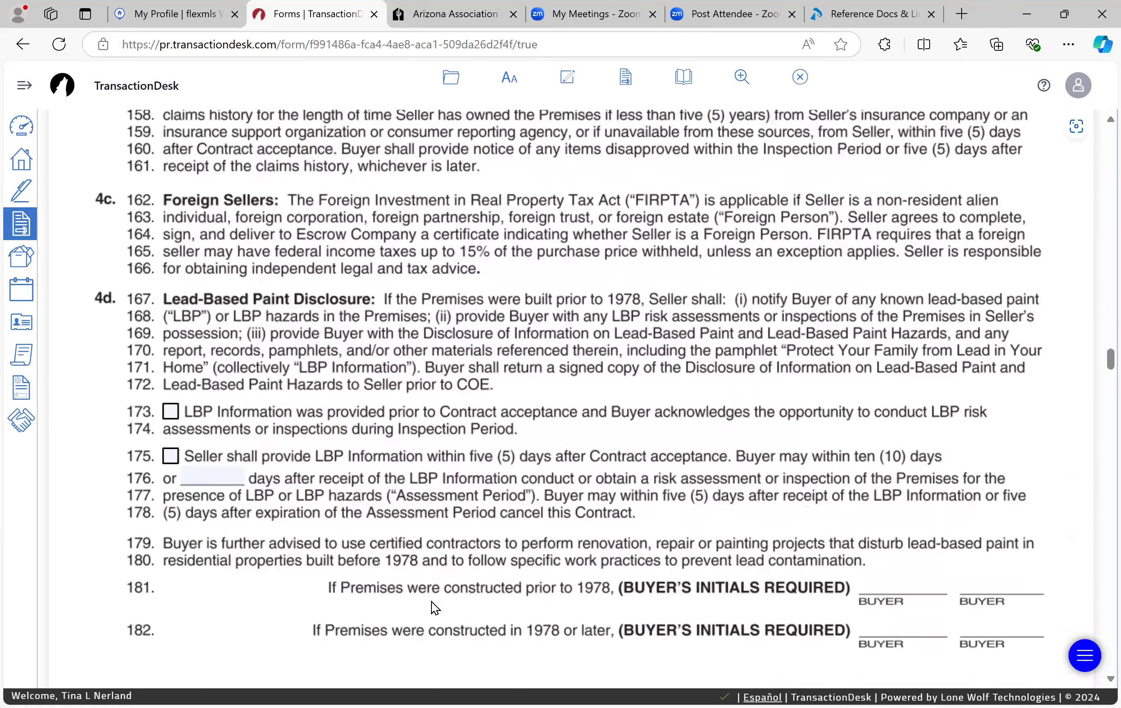
{"action": "scroll", "coordinate": [431, 602], "scroll_direction": "down", "scroll_amount": 12}
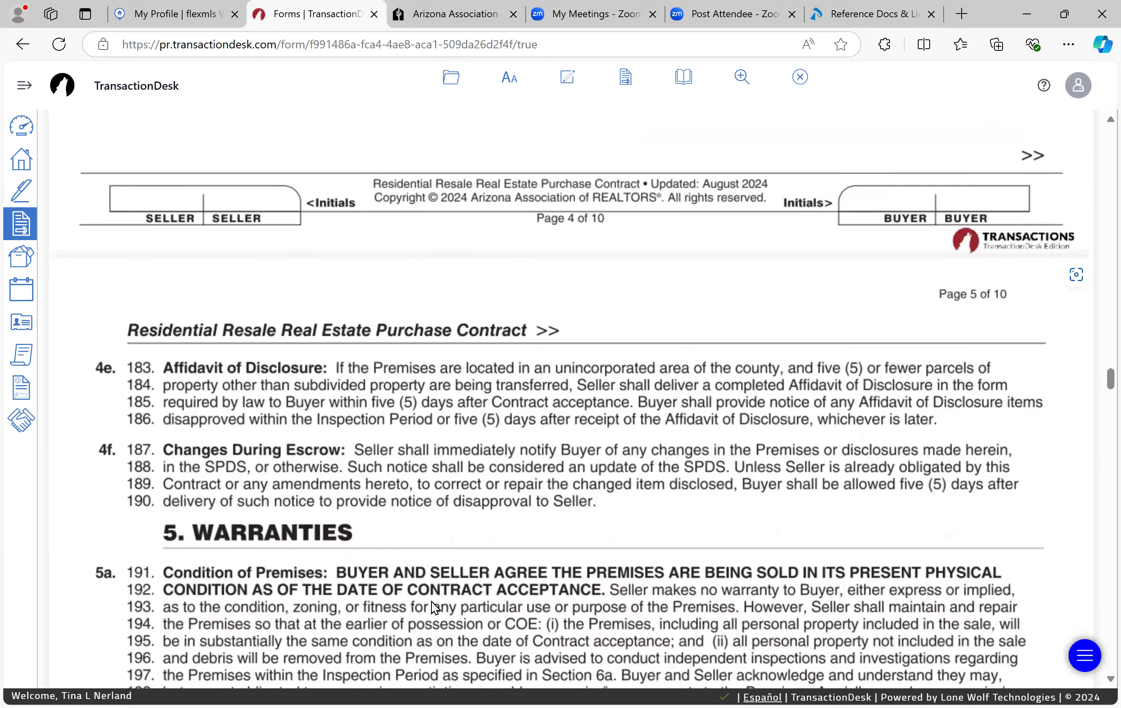
{"action": "scroll", "coordinate": [432, 602], "scroll_direction": "down", "scroll_amount": 15}
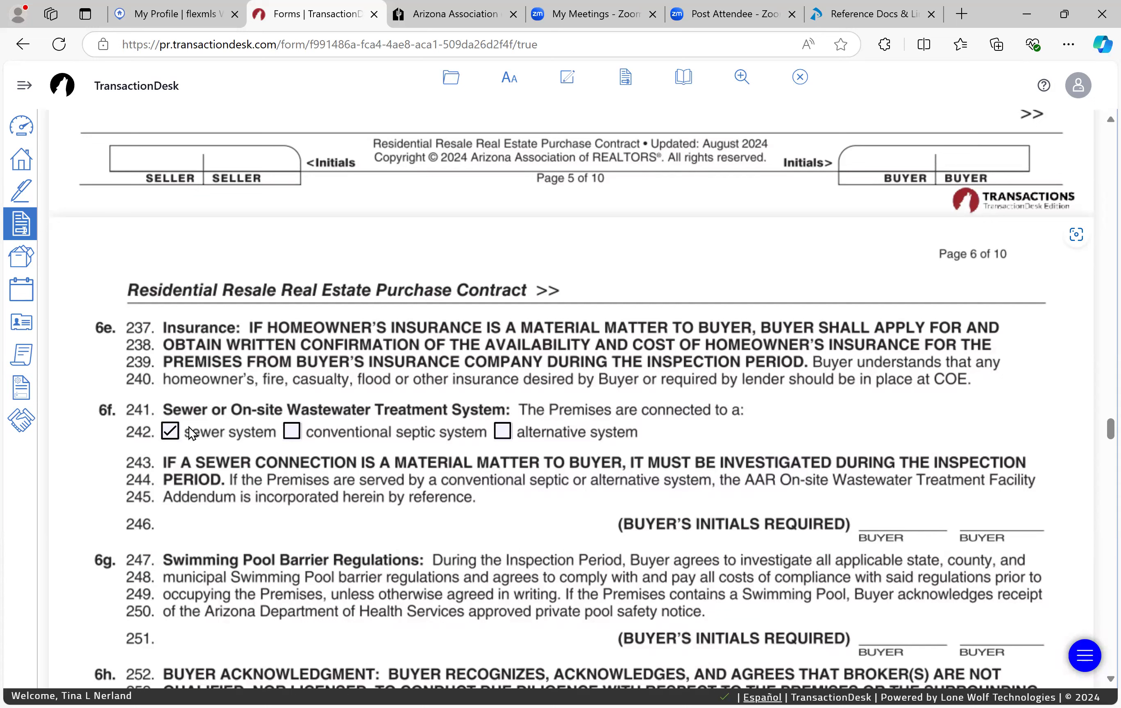
{"action": "left_click", "coordinate": [294, 433]}
{"action": "left_click", "coordinate": [170, 430]}
Step: Tick Seller as the party paying for the home warranty plan on line 295
{"action": "scroll", "coordinate": [459, 443], "scroll_direction": "down", "scroll_amount": 5}
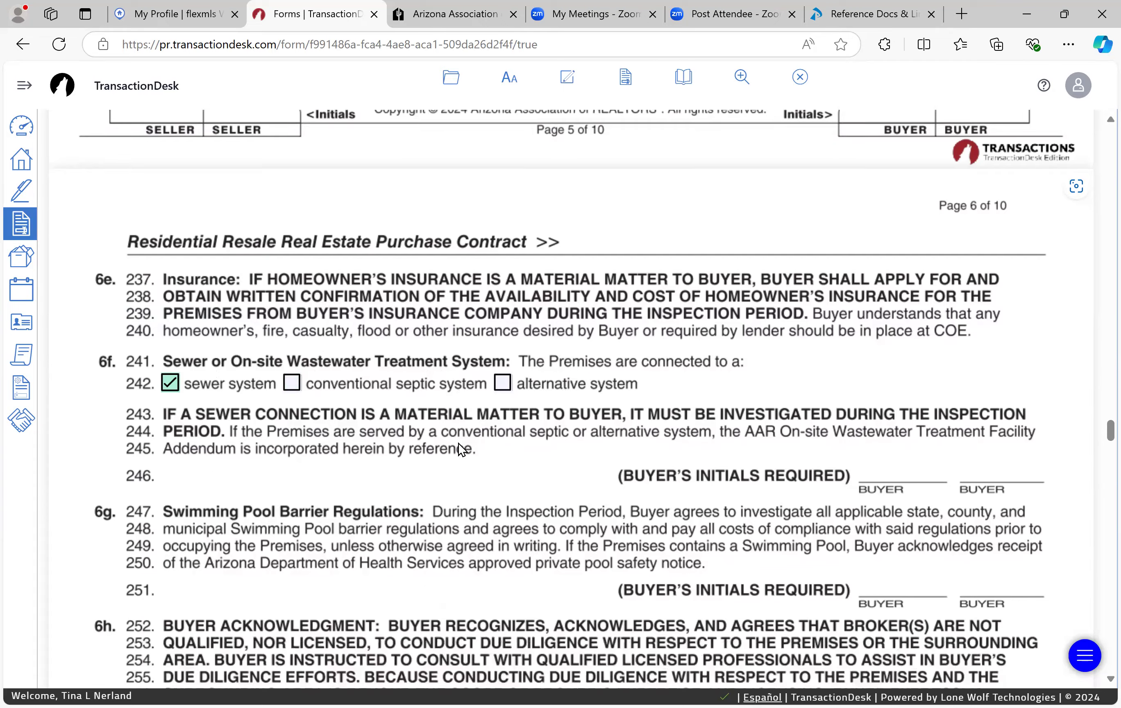
{"action": "scroll", "coordinate": [459, 444], "scroll_direction": "down", "scroll_amount": 17}
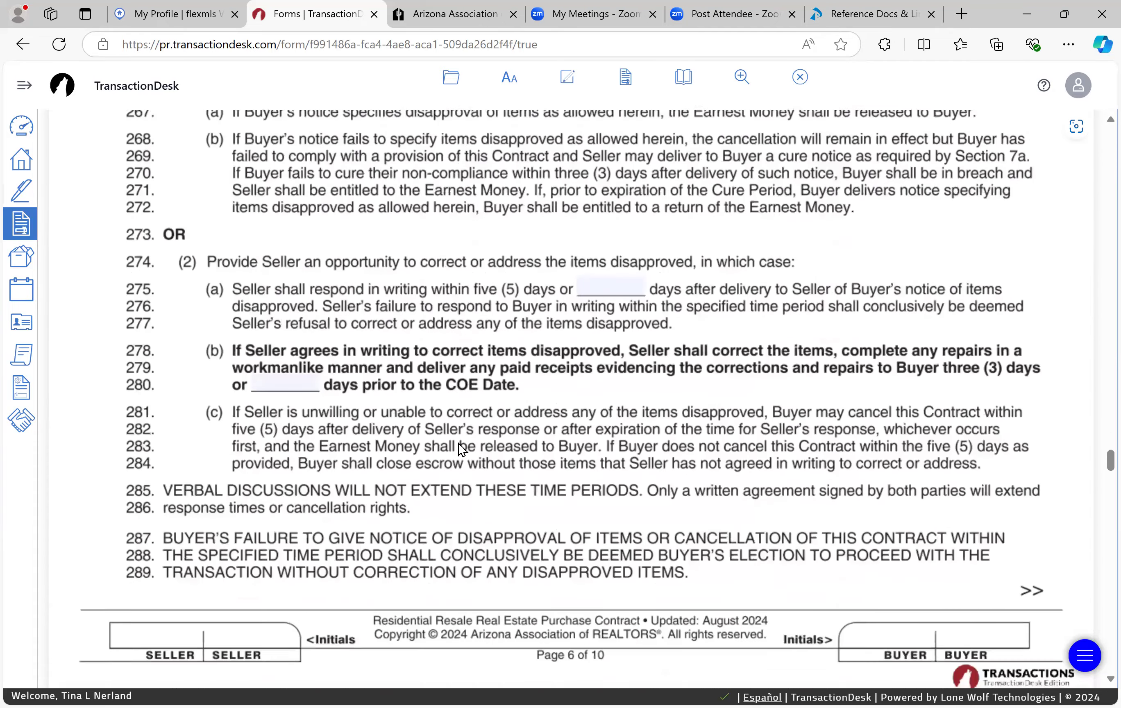
{"action": "scroll", "coordinate": [459, 443], "scroll_direction": "down", "scroll_amount": 8}
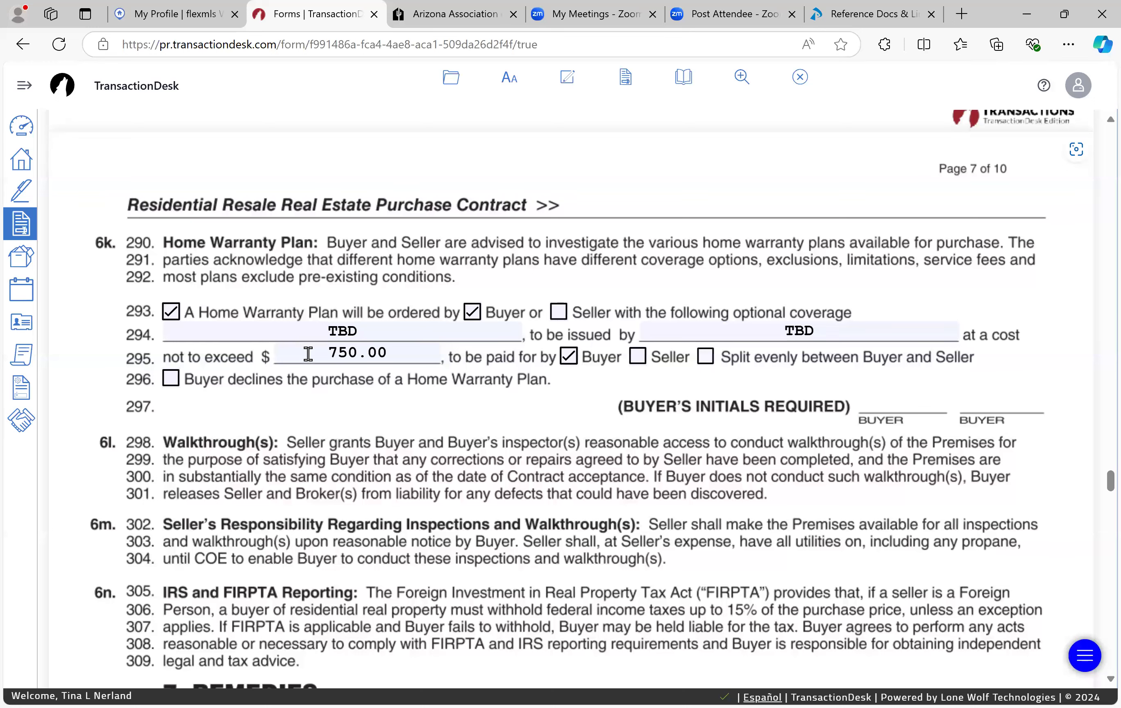
{"action": "left_click", "coordinate": [638, 356]}
Step: Scroll down to section 8q's buyer broker details on page 10
{"action": "scroll", "coordinate": [461, 418], "scroll_direction": "down", "scroll_amount": 10}
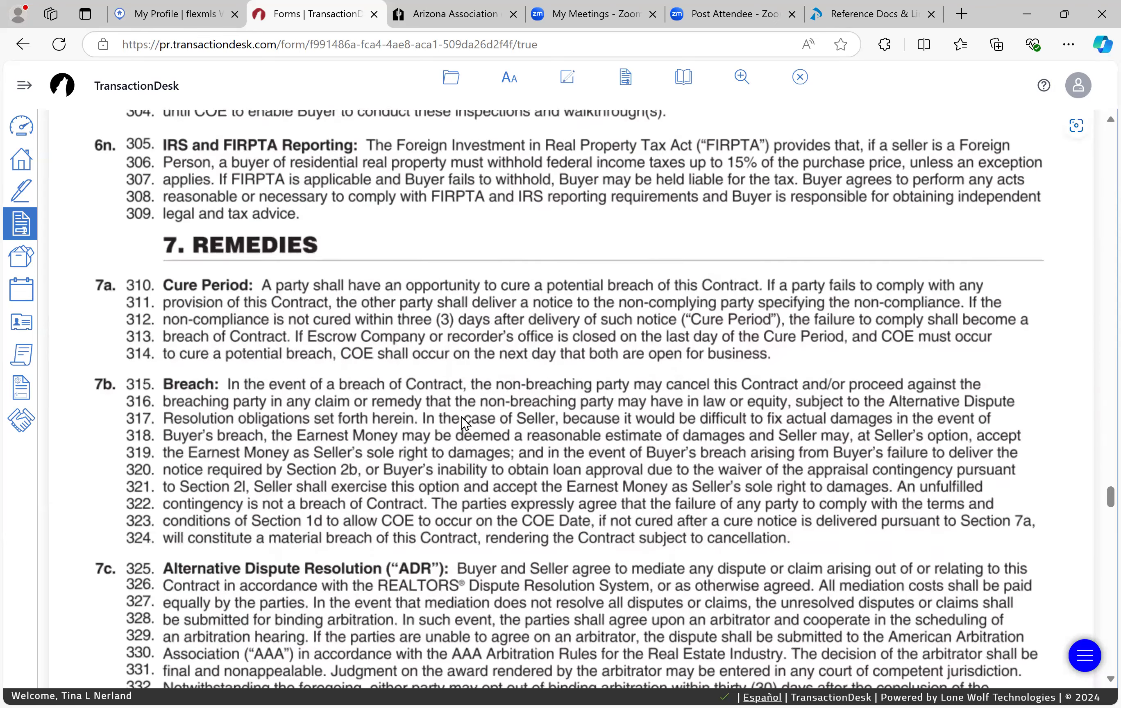
{"action": "scroll", "coordinate": [462, 417], "scroll_direction": "down", "scroll_amount": 12}
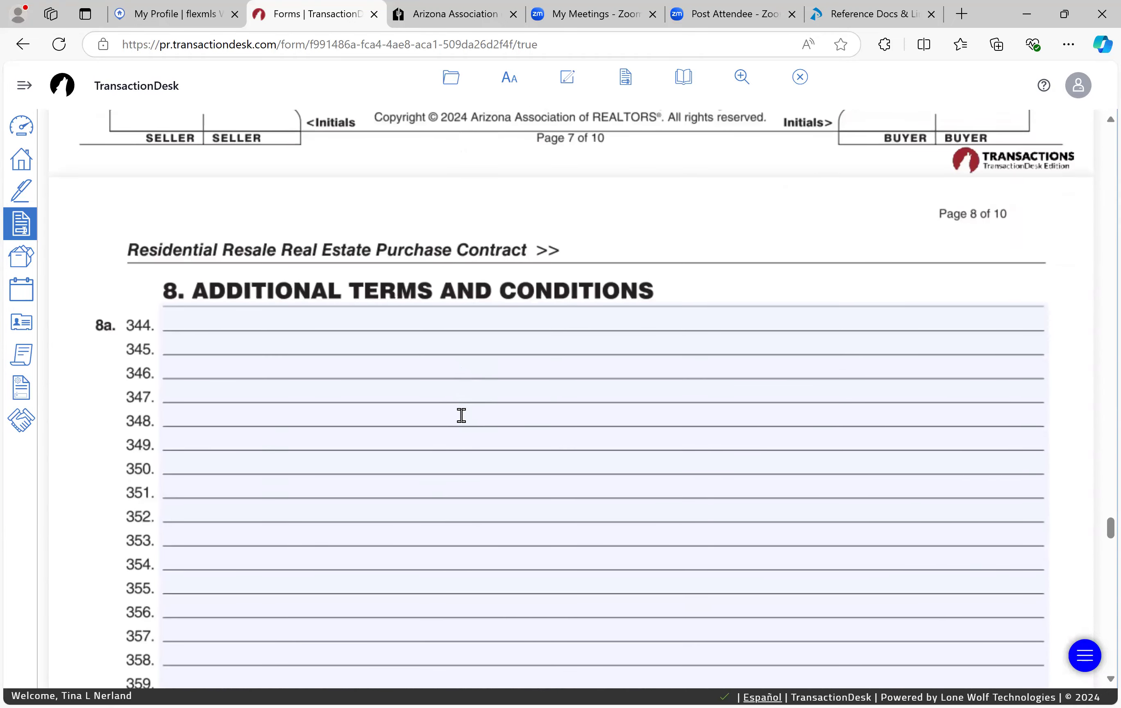
{"action": "scroll", "coordinate": [462, 415], "scroll_direction": "down", "scroll_amount": 3}
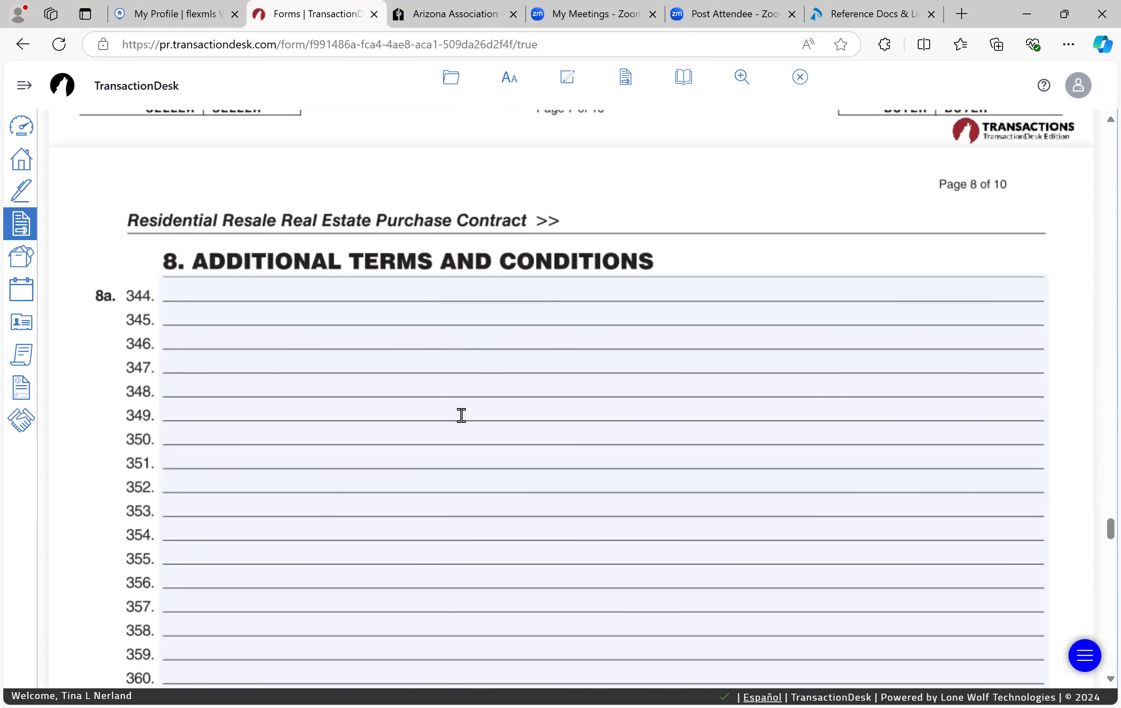
{"action": "scroll", "coordinate": [461, 415], "scroll_direction": "down", "scroll_amount": 13}
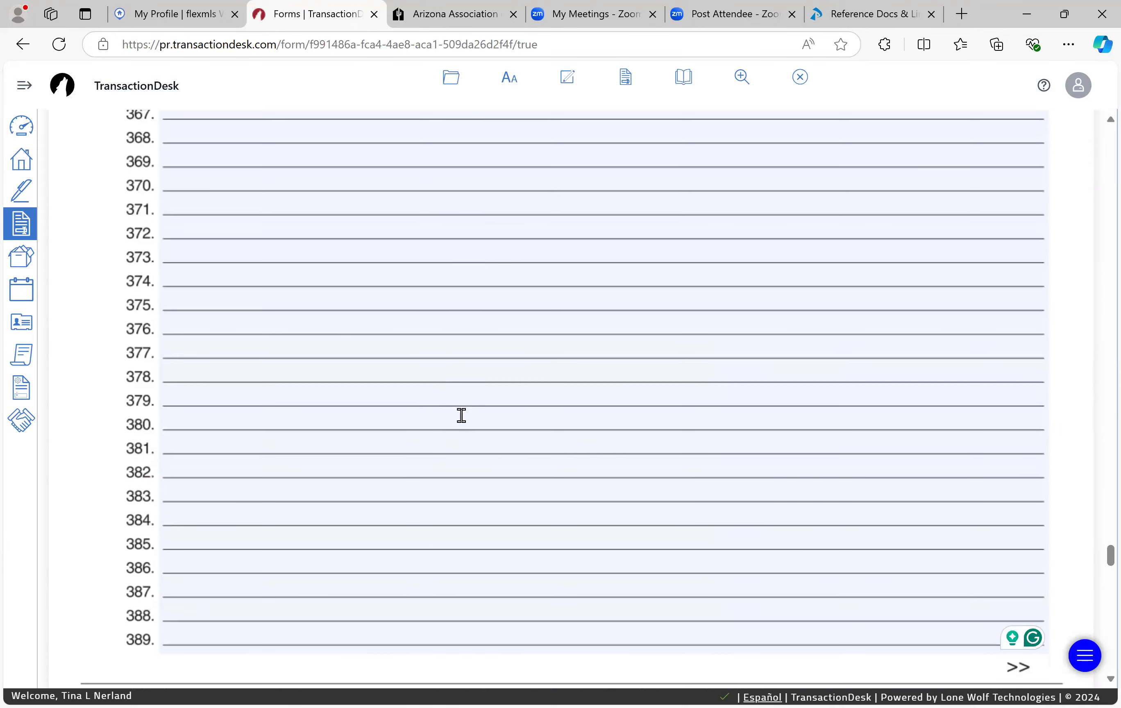
{"action": "scroll", "coordinate": [462, 416], "scroll_direction": "down", "scroll_amount": 20}
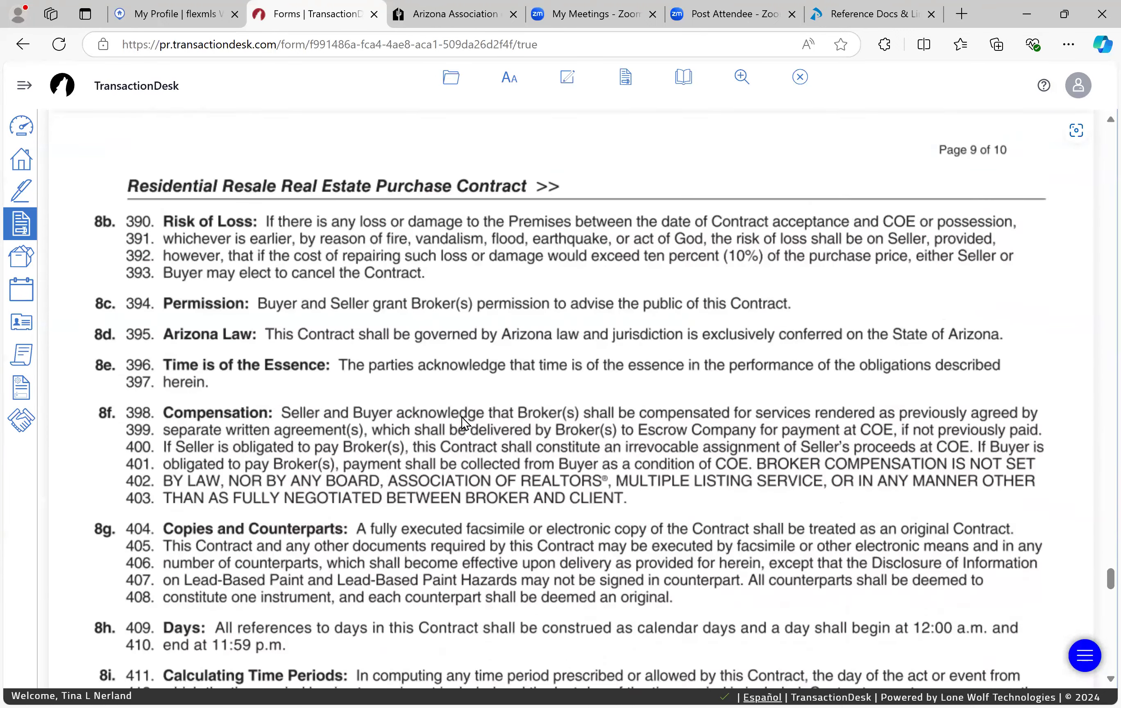
{"action": "scroll", "coordinate": [461, 417], "scroll_direction": "down", "scroll_amount": 10}
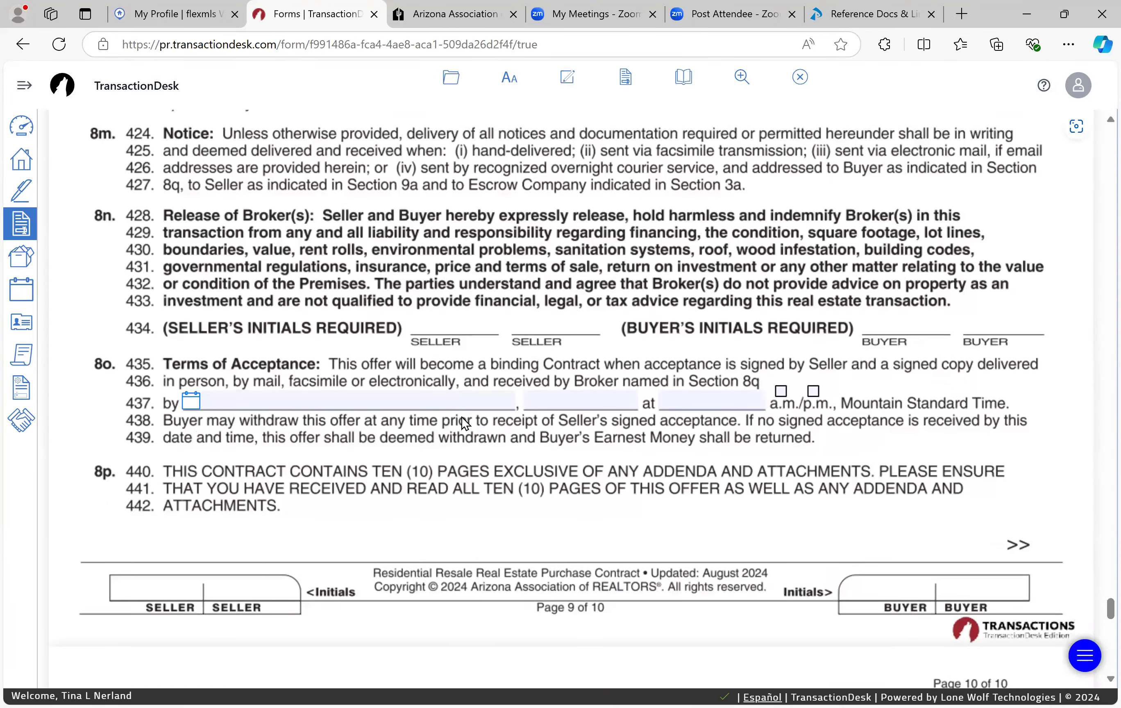
{"action": "scroll", "coordinate": [462, 417], "scroll_direction": "down", "scroll_amount": 3}
{"action": "scroll", "coordinate": [461, 415], "scroll_direction": "down", "scroll_amount": 6}
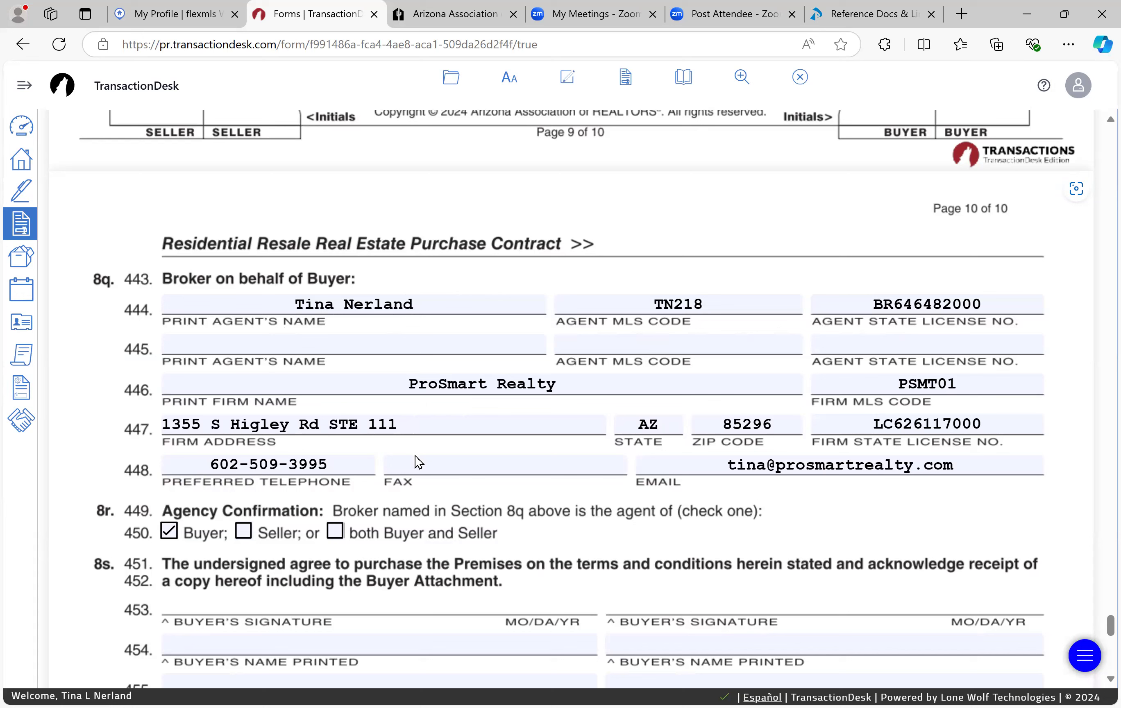
Step: Set the buyer broker firm address to the saved street, city Gilbert and ZIP 85234
{"action": "left_click", "coordinate": [414, 422]}
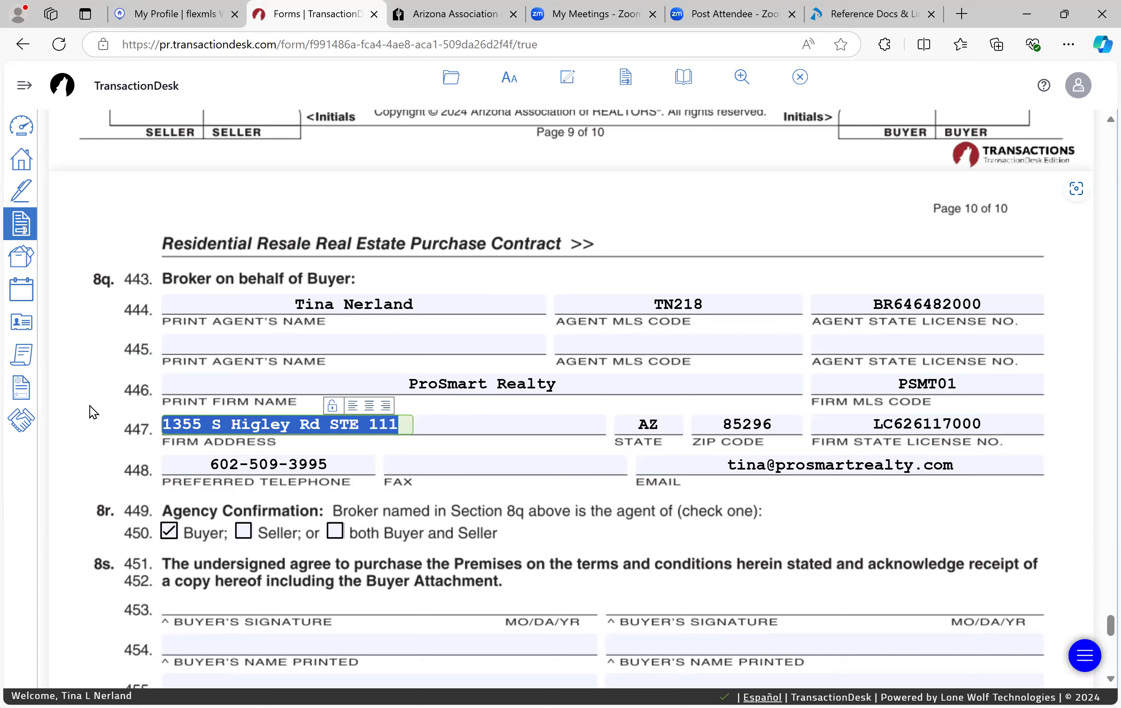
{"action": "type", "text": "4147 E Baseline Rd"}
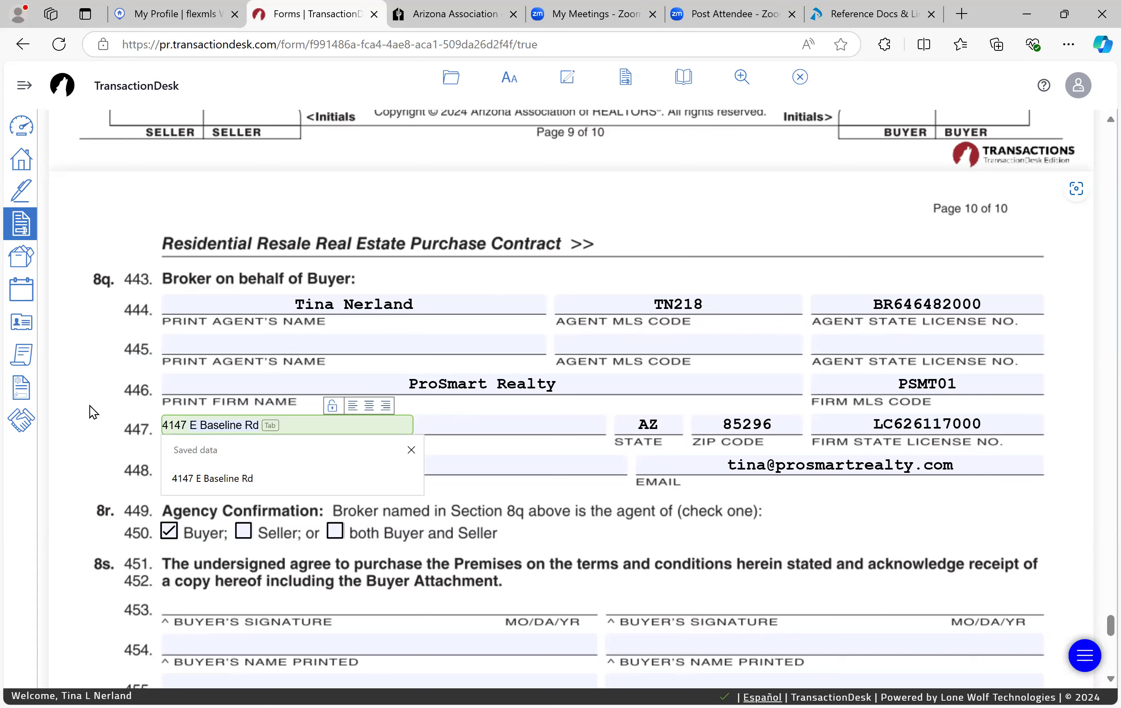
{"action": "key", "text": "Tab"}
{"action": "key", "text": "Tab"}
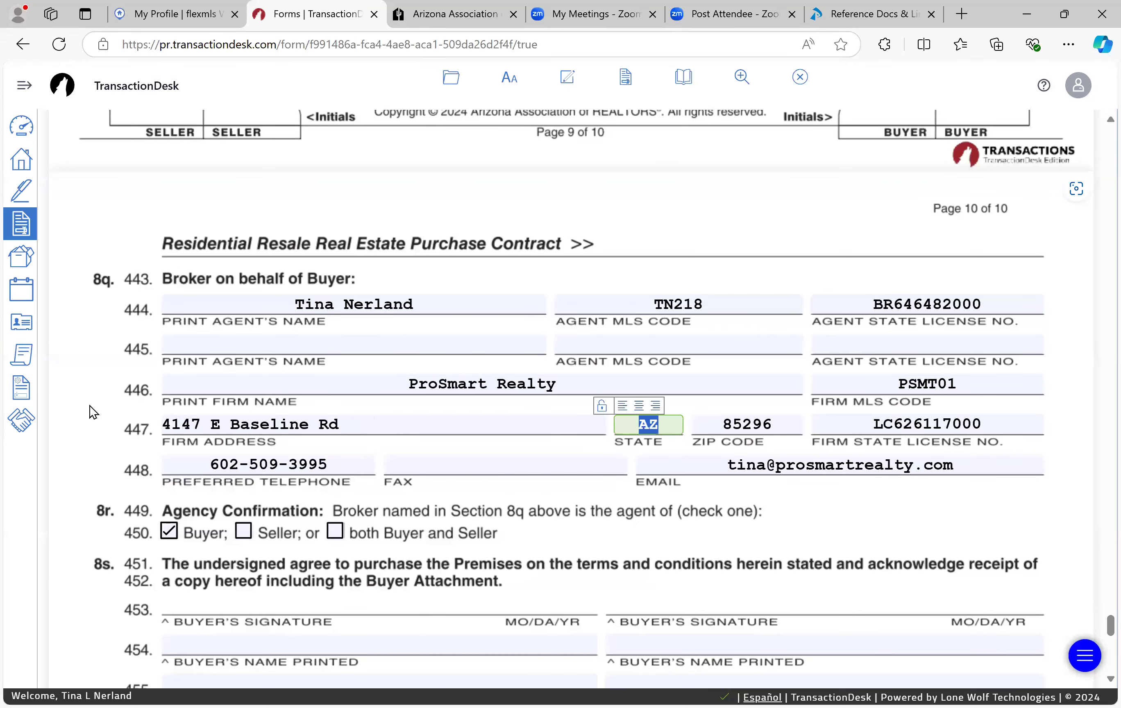
{"action": "key", "text": "shift+Tab"}
{"action": "type", "text": "Gilbert"}
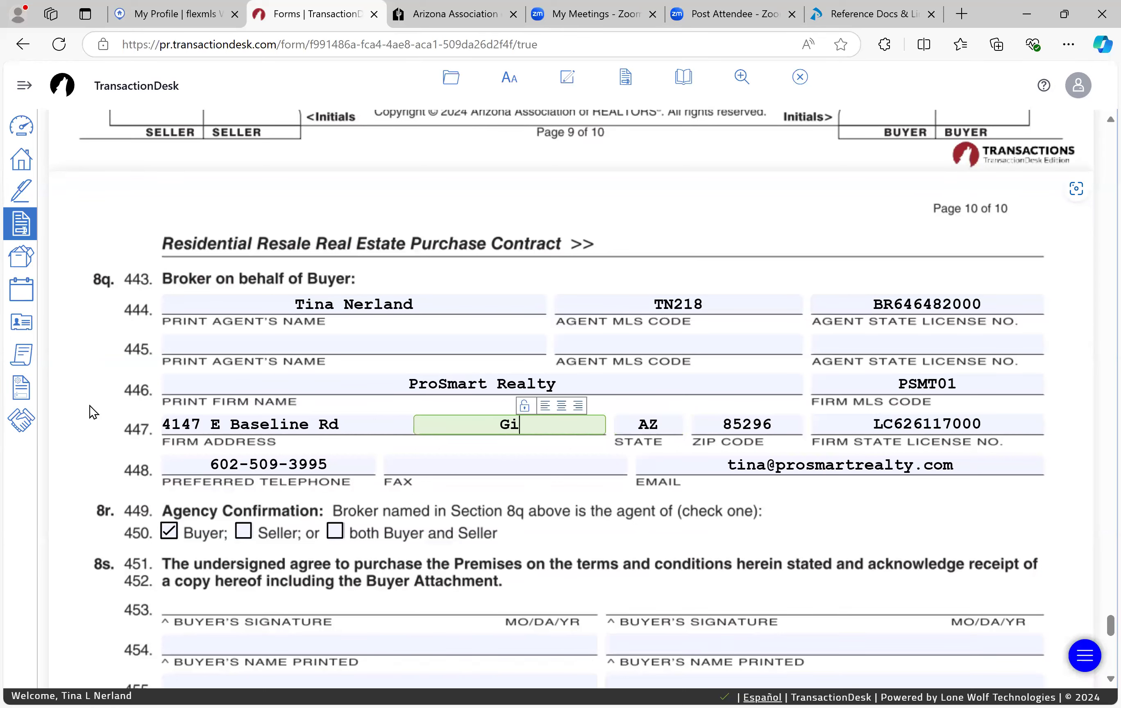
{"action": "key", "text": "Tab"}
{"action": "key", "text": "Tab"}
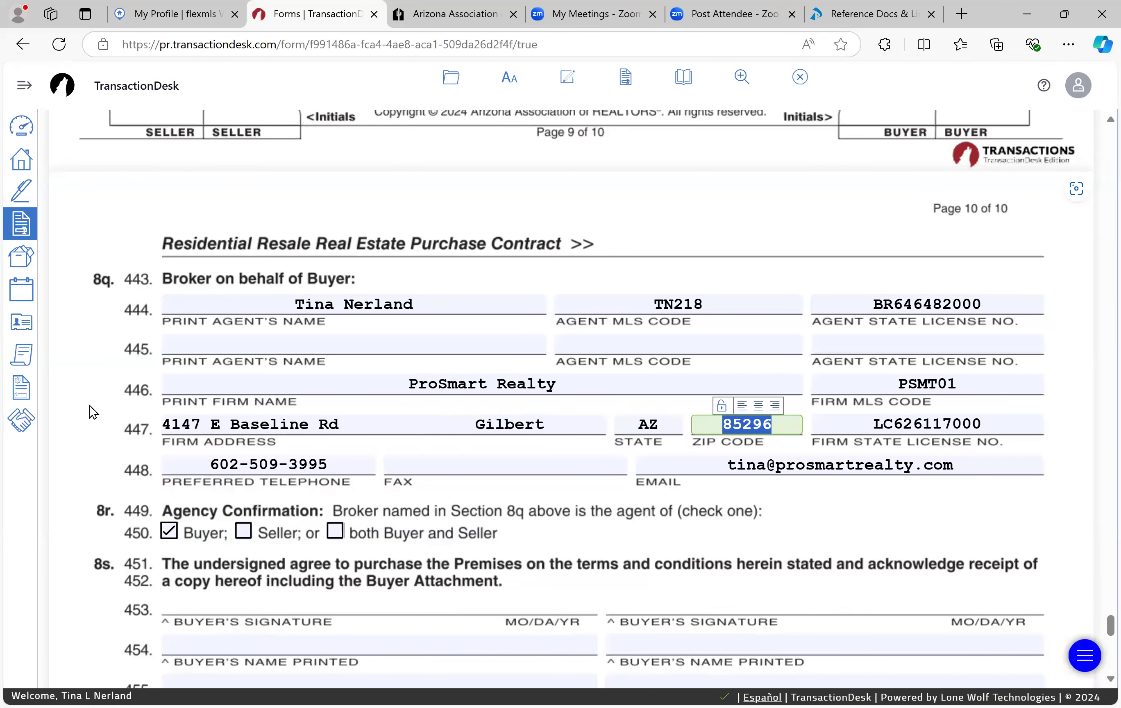
{"action": "type", "text": "85234"}
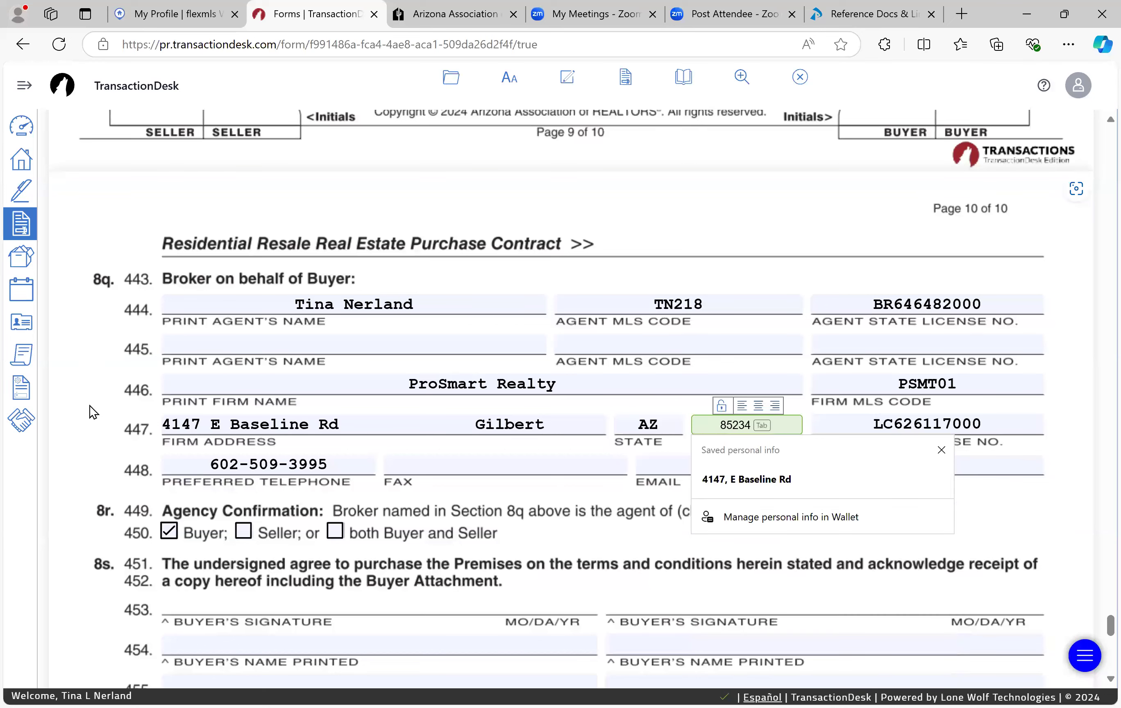
{"action": "key", "text": "Tab"}
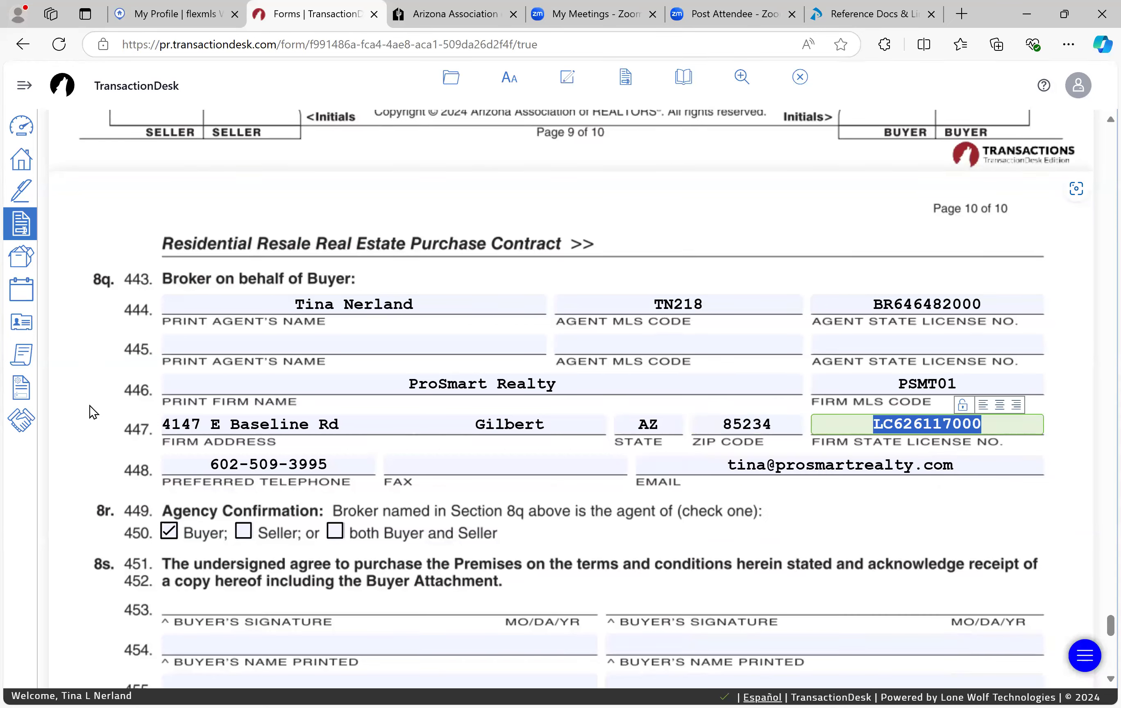
{"action": "key", "text": "Tab"}
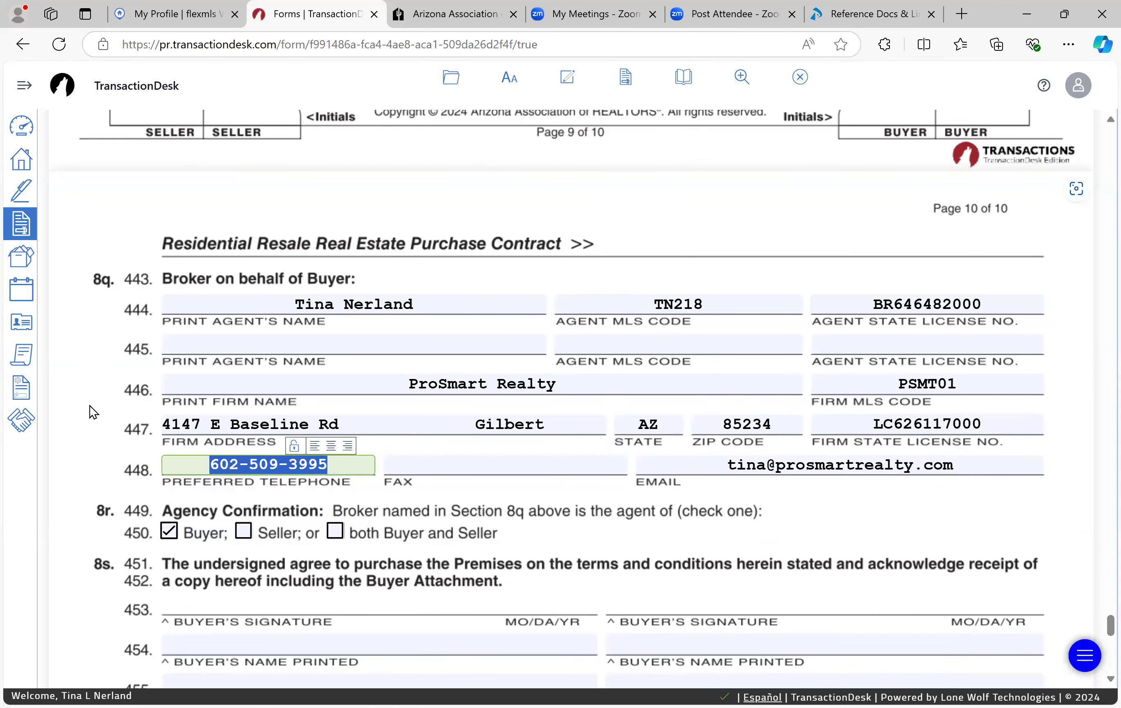
{"action": "key", "text": "Tab"}
{"action": "key", "text": "Tab"}
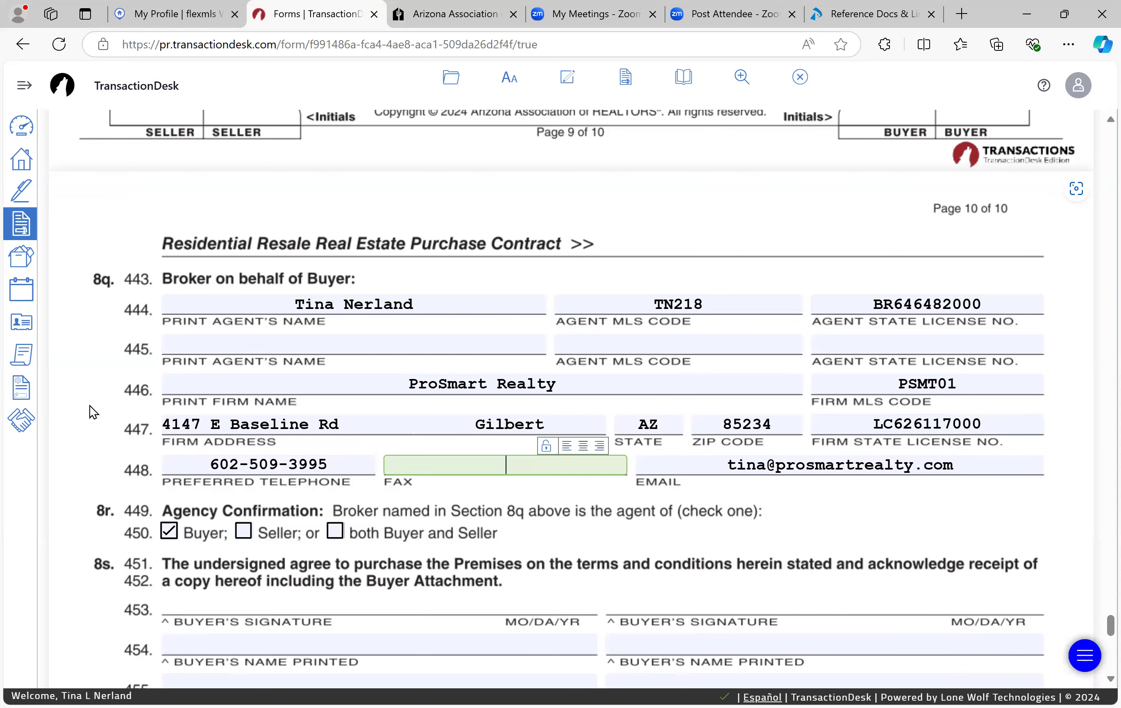
{"action": "scroll", "coordinate": [89, 406], "scroll_direction": "down", "scroll_amount": 3}
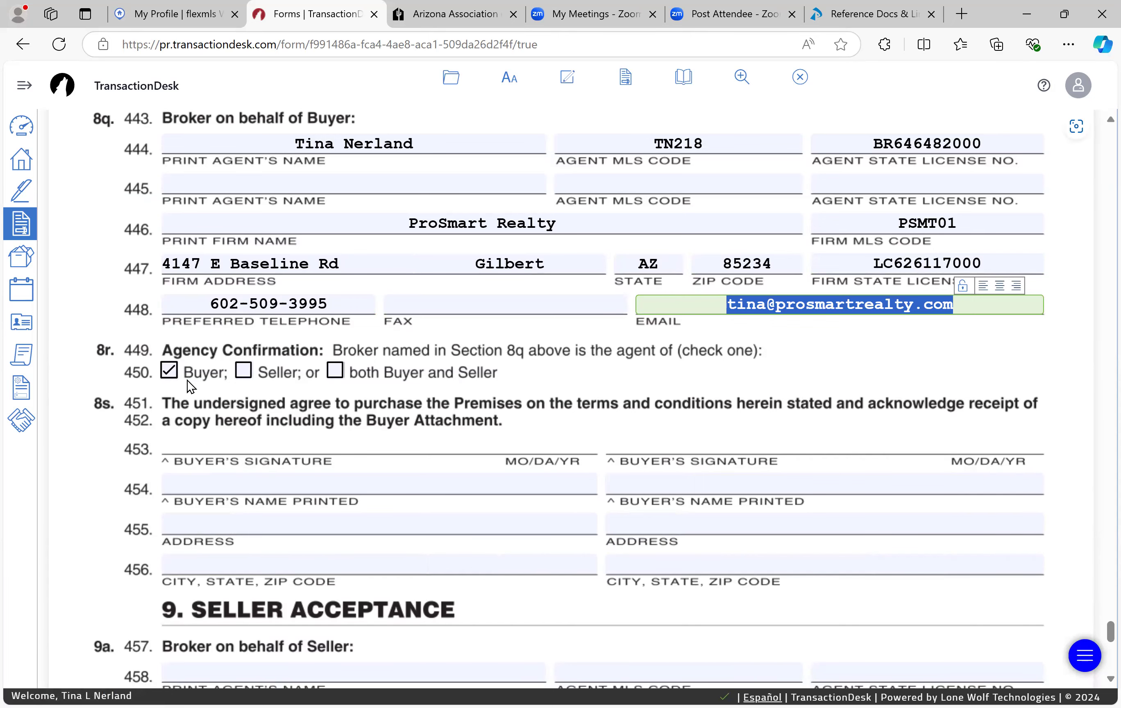
{"action": "scroll", "coordinate": [187, 381], "scroll_direction": "down", "scroll_amount": 8}
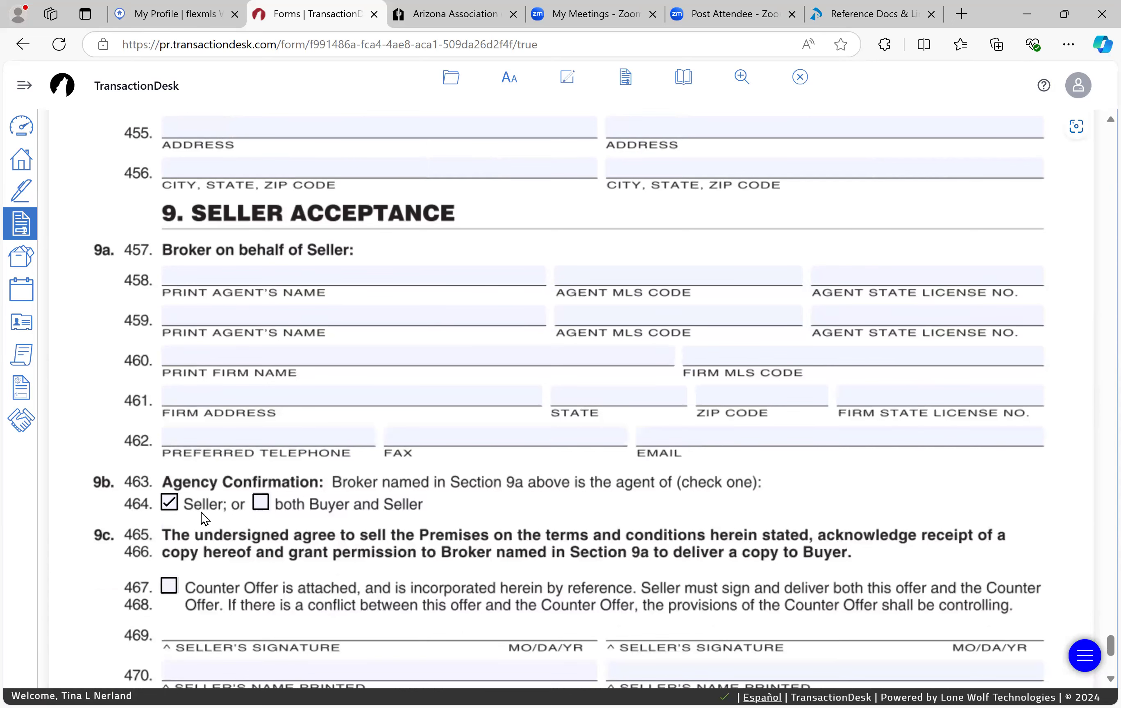
{"action": "scroll", "coordinate": [201, 512], "scroll_direction": "down", "scroll_amount": 7}
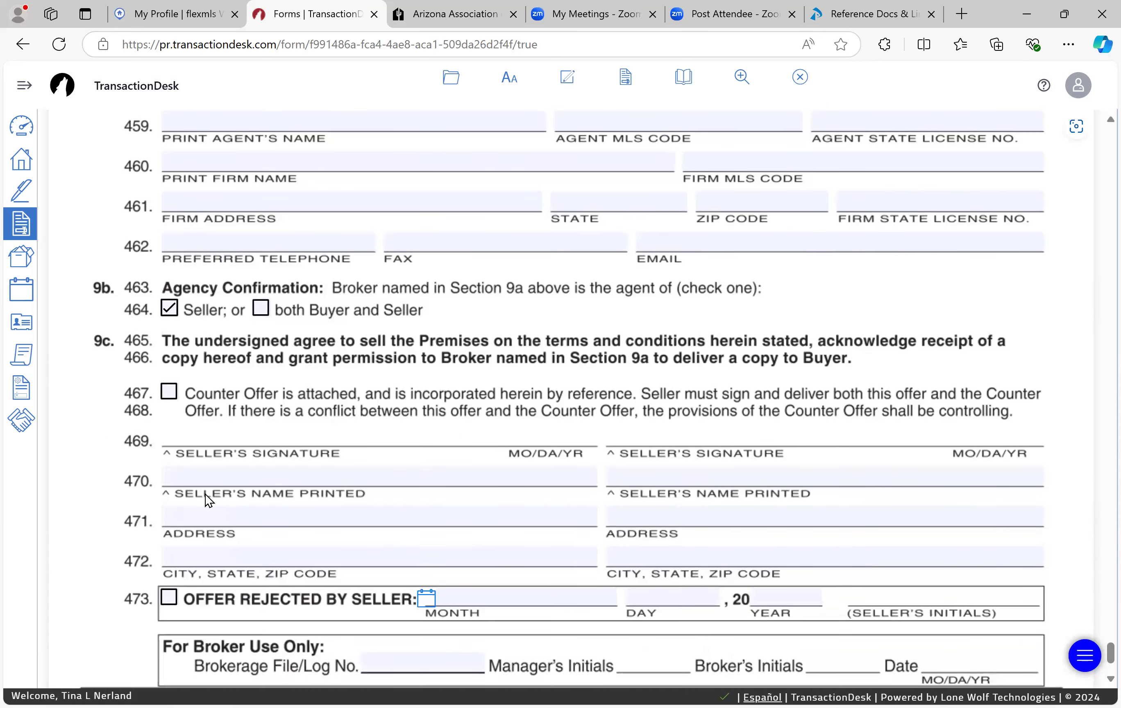
{"action": "scroll", "coordinate": [205, 495], "scroll_direction": "up", "scroll_amount": 12}
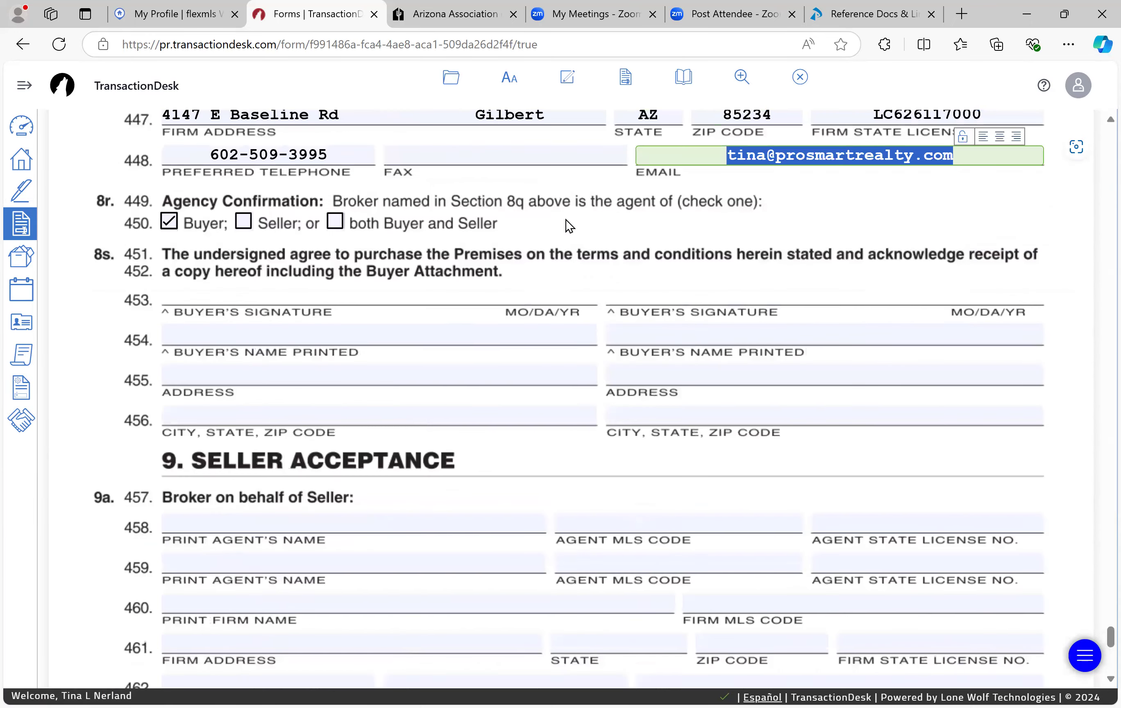
Step: Save and exit the contract, then expand the template's Forms list and scroll through it
{"action": "left_click", "coordinate": [800, 78]}
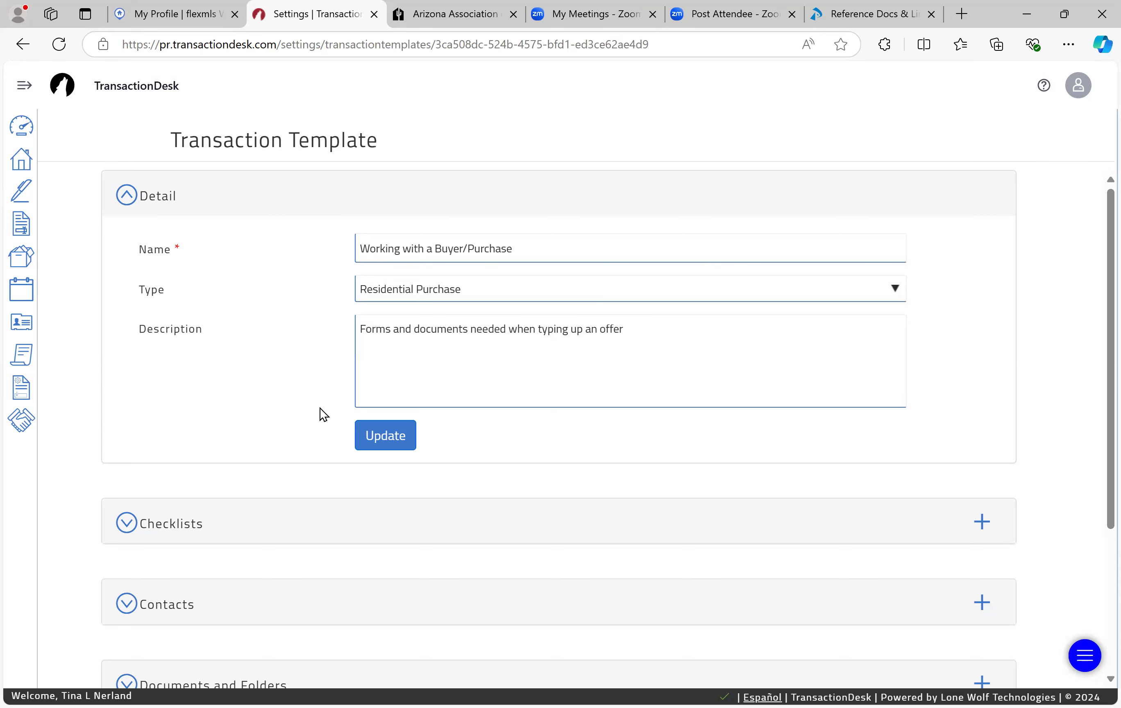
{"action": "scroll", "coordinate": [320, 408], "scroll_direction": "down", "scroll_amount": 4}
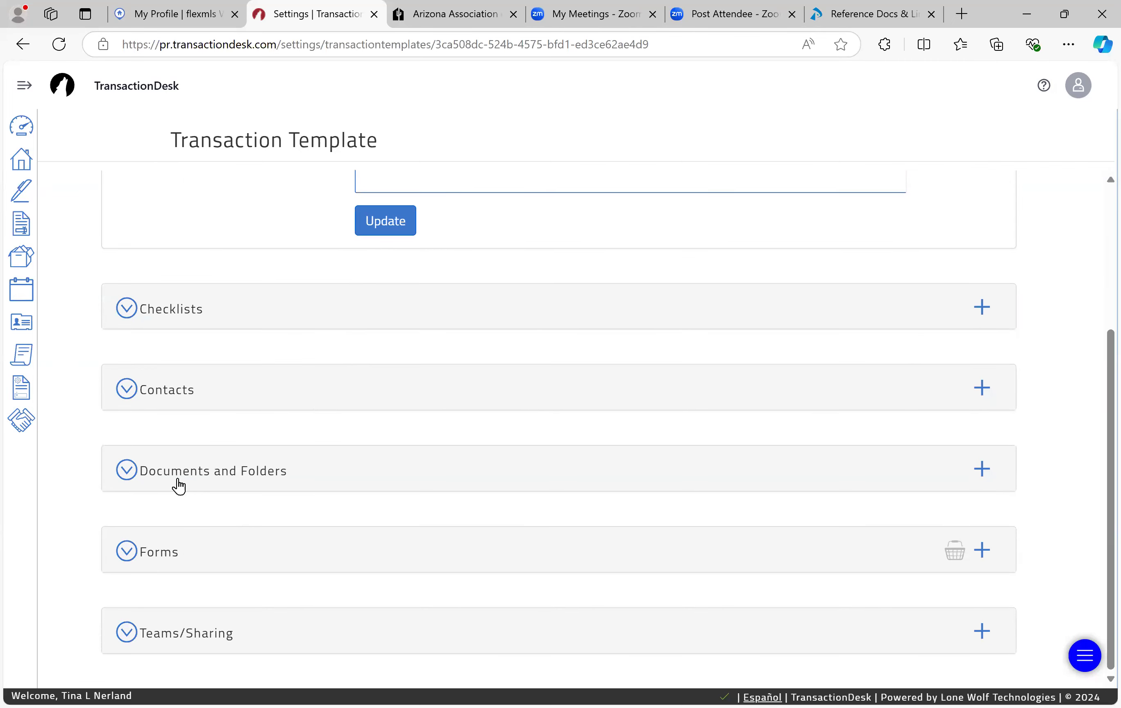
{"action": "left_click", "coordinate": [155, 560]}
{"action": "scroll", "coordinate": [159, 557], "scroll_direction": "down", "scroll_amount": 1}
{"action": "scroll", "coordinate": [159, 557], "scroll_direction": "down", "scroll_amount": 2}
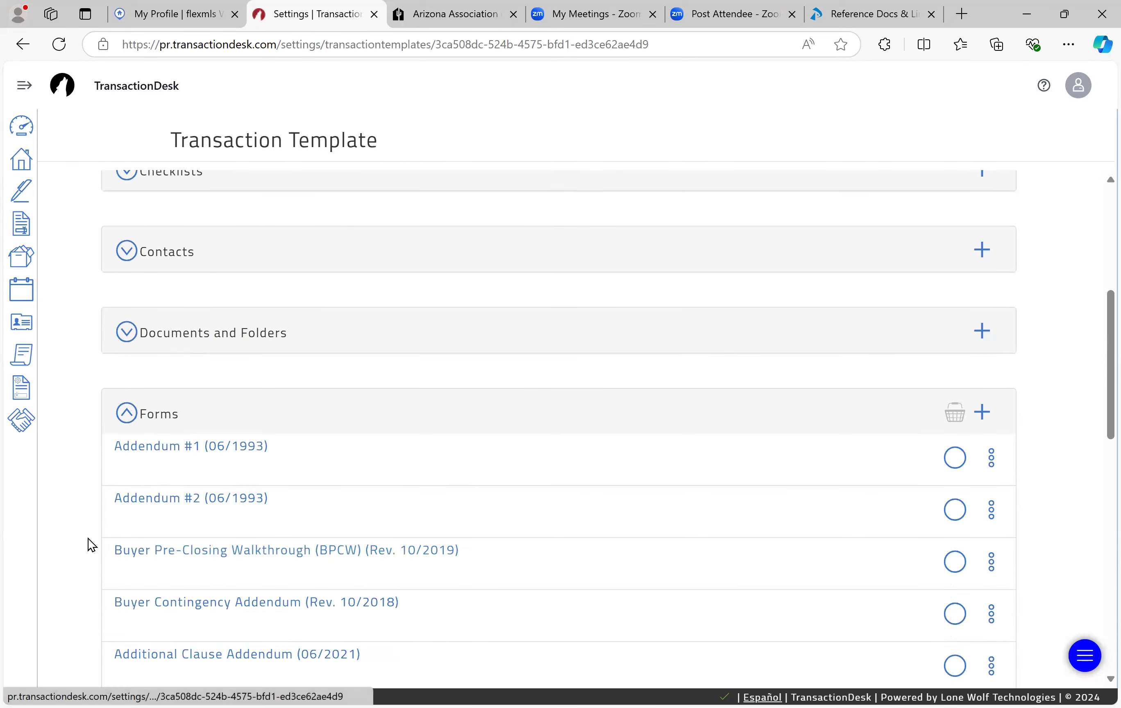
{"action": "scroll", "coordinate": [89, 543], "scroll_direction": "down", "scroll_amount": 2}
{"action": "scroll", "coordinate": [88, 538], "scroll_direction": "down", "scroll_amount": 5}
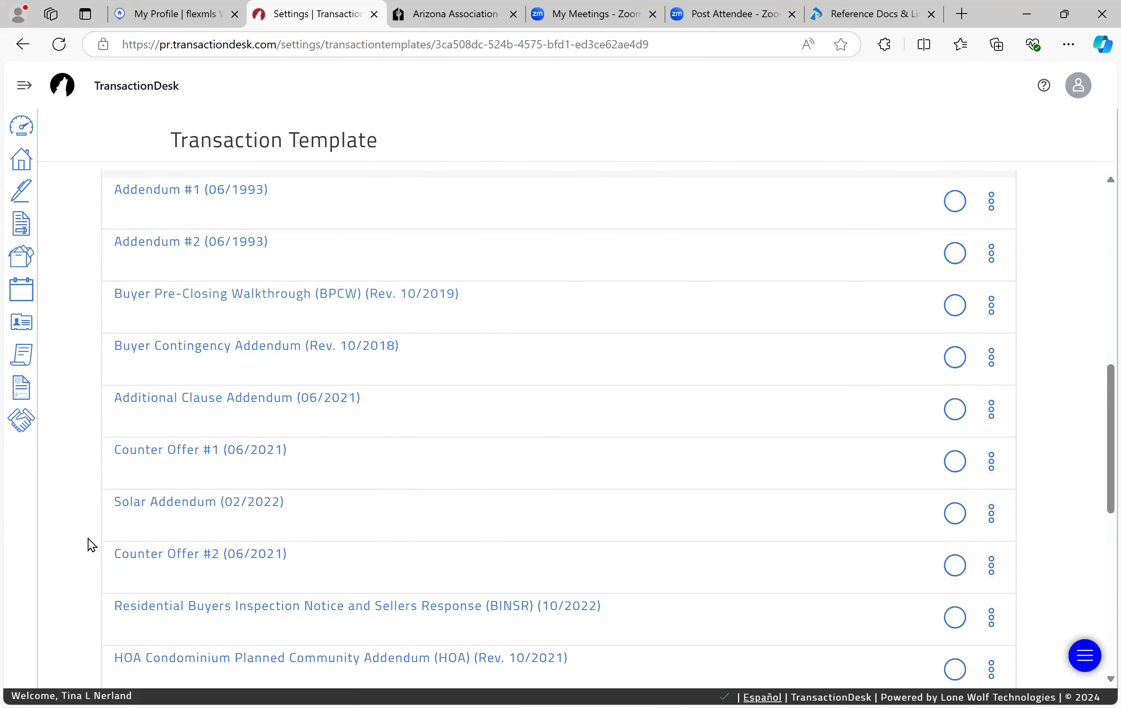
{"action": "scroll", "coordinate": [89, 544], "scroll_direction": "down", "scroll_amount": 1}
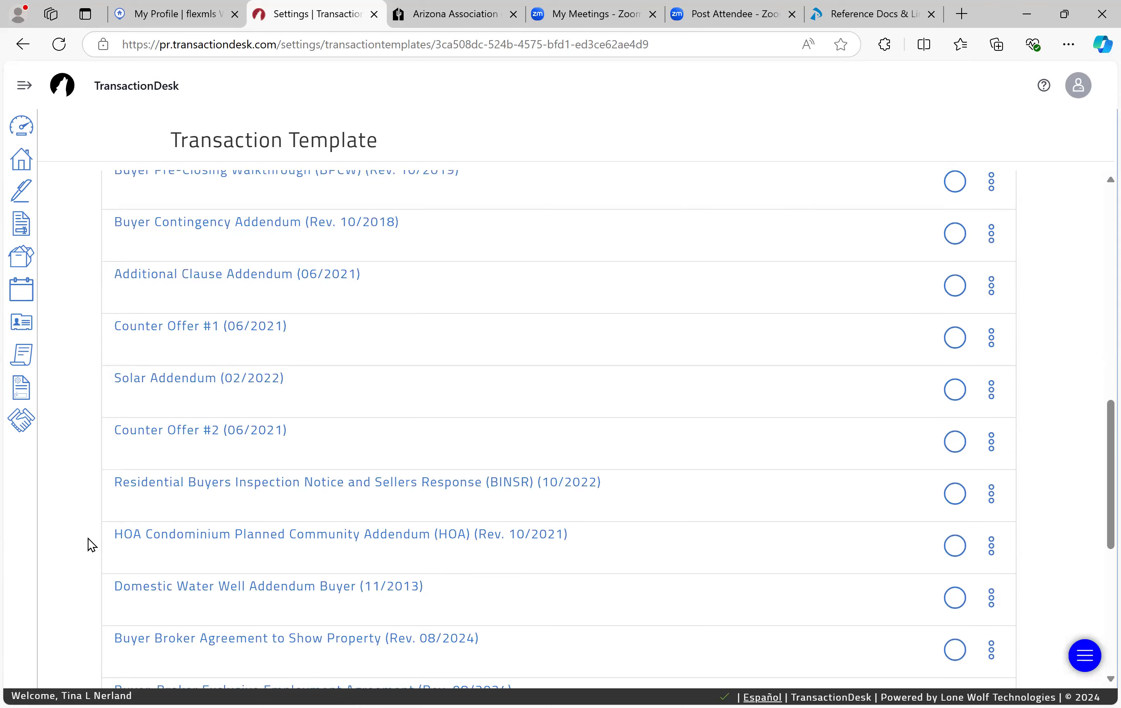
{"action": "scroll", "coordinate": [88, 538], "scroll_direction": "down", "scroll_amount": 3}
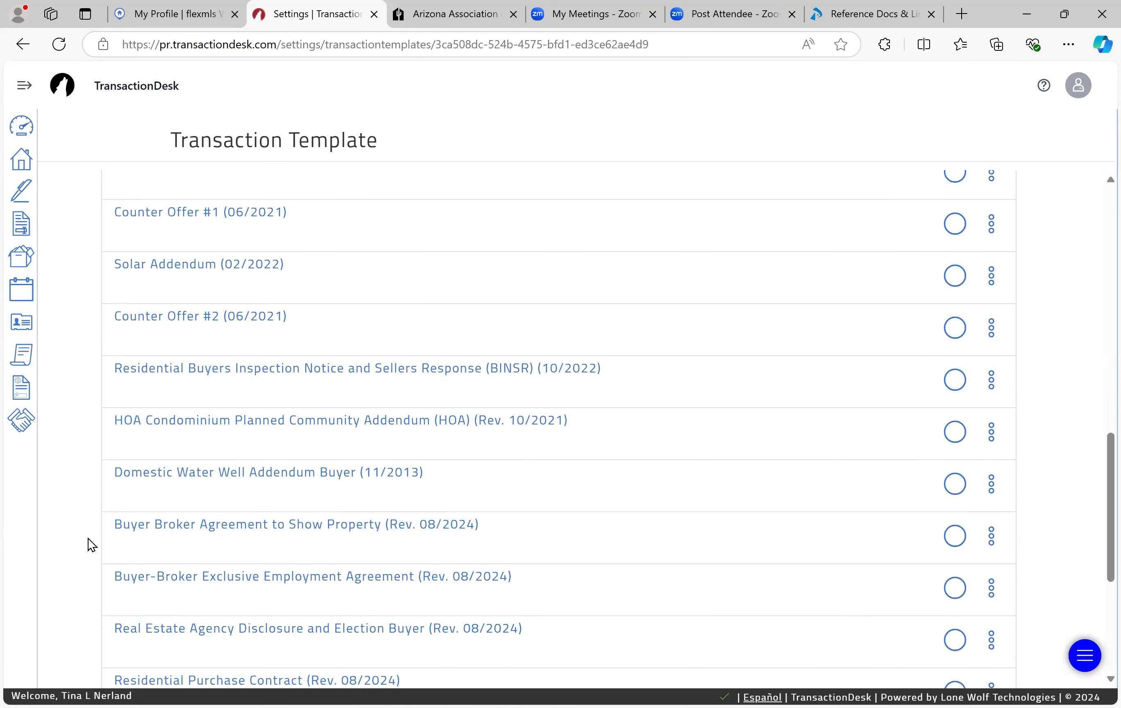
{"action": "scroll", "coordinate": [88, 544], "scroll_direction": "down", "scroll_amount": 1}
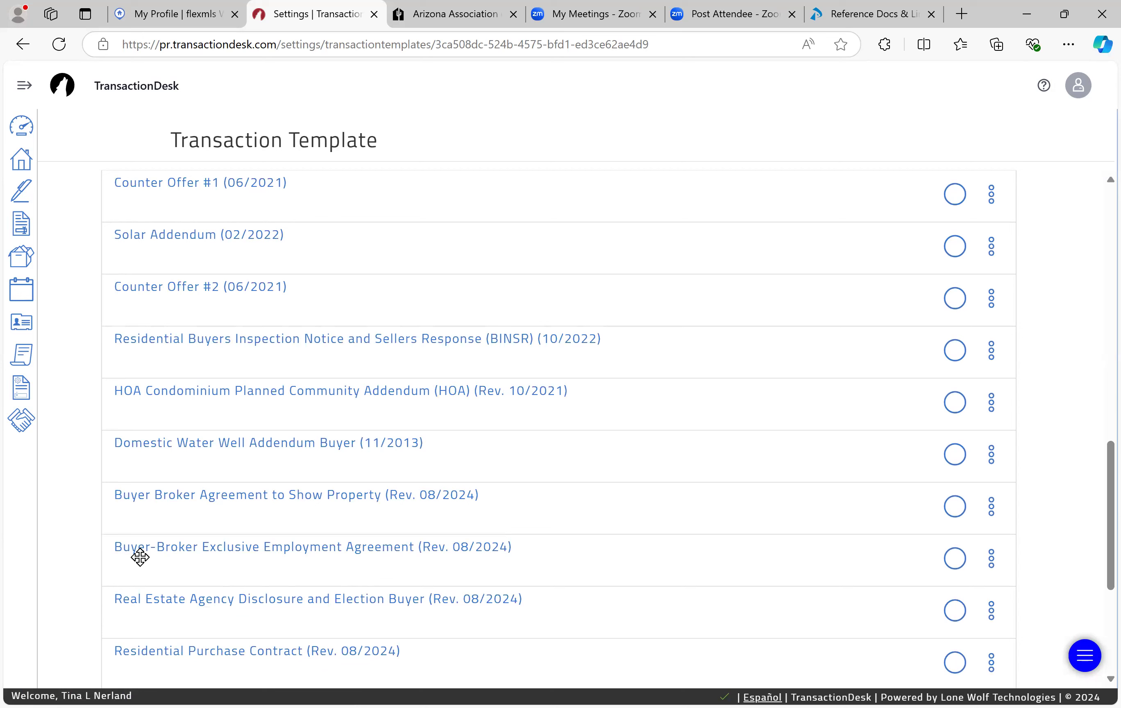
{"action": "left_click", "coordinate": [207, 547]}
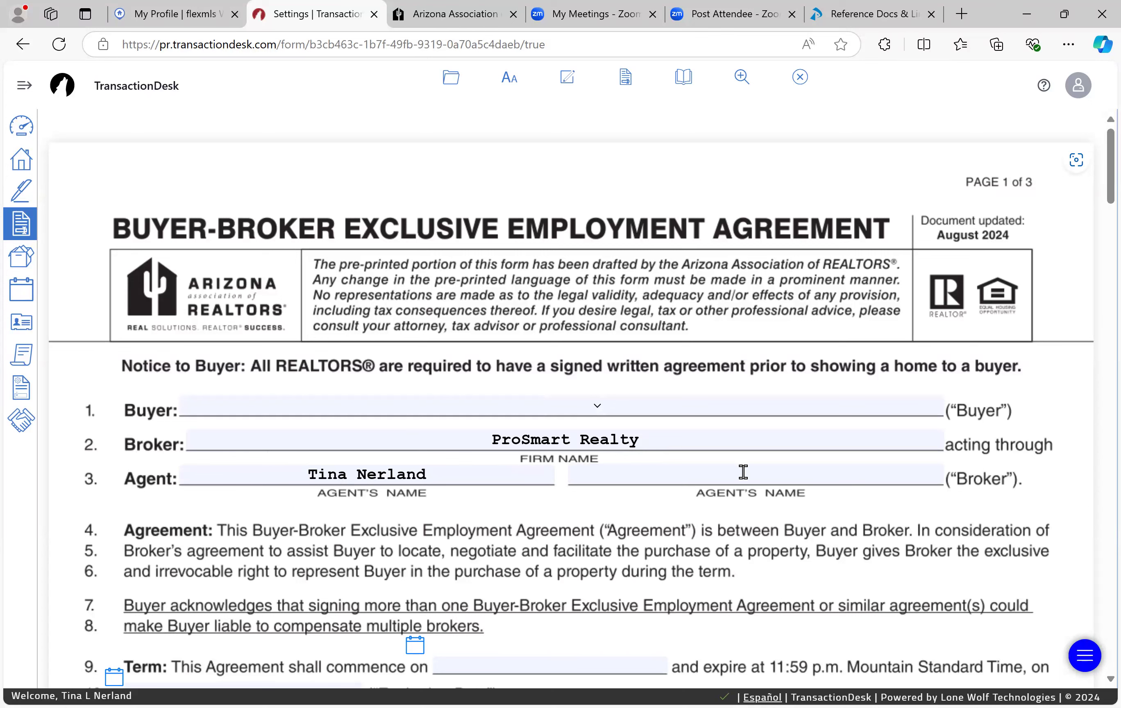
{"action": "left_click", "coordinate": [742, 472]}
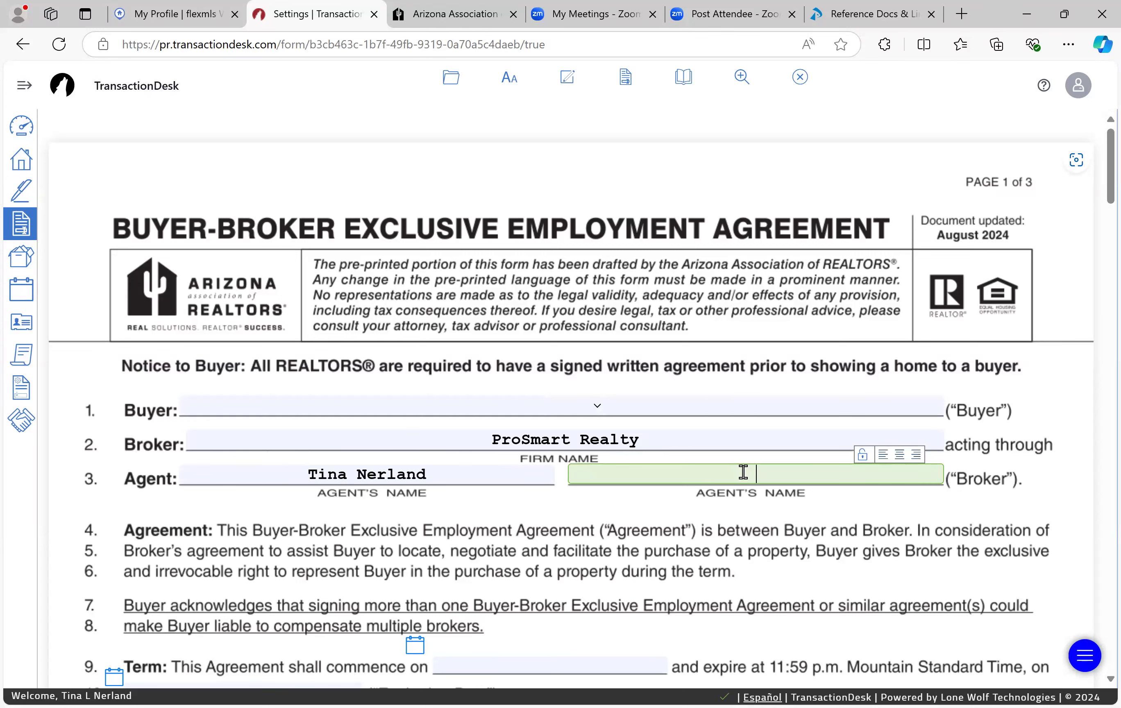
{"action": "scroll", "coordinate": [182, 564], "scroll_direction": "down", "scroll_amount": 3}
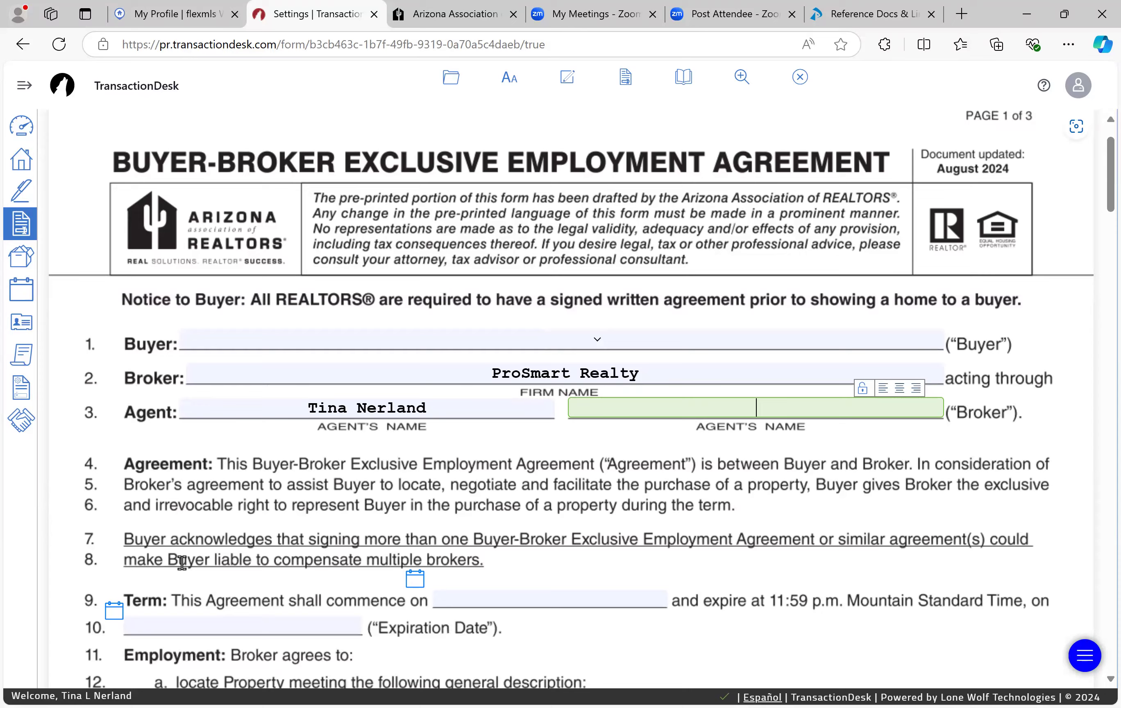
{"action": "scroll", "coordinate": [183, 563], "scroll_direction": "down", "scroll_amount": 4}
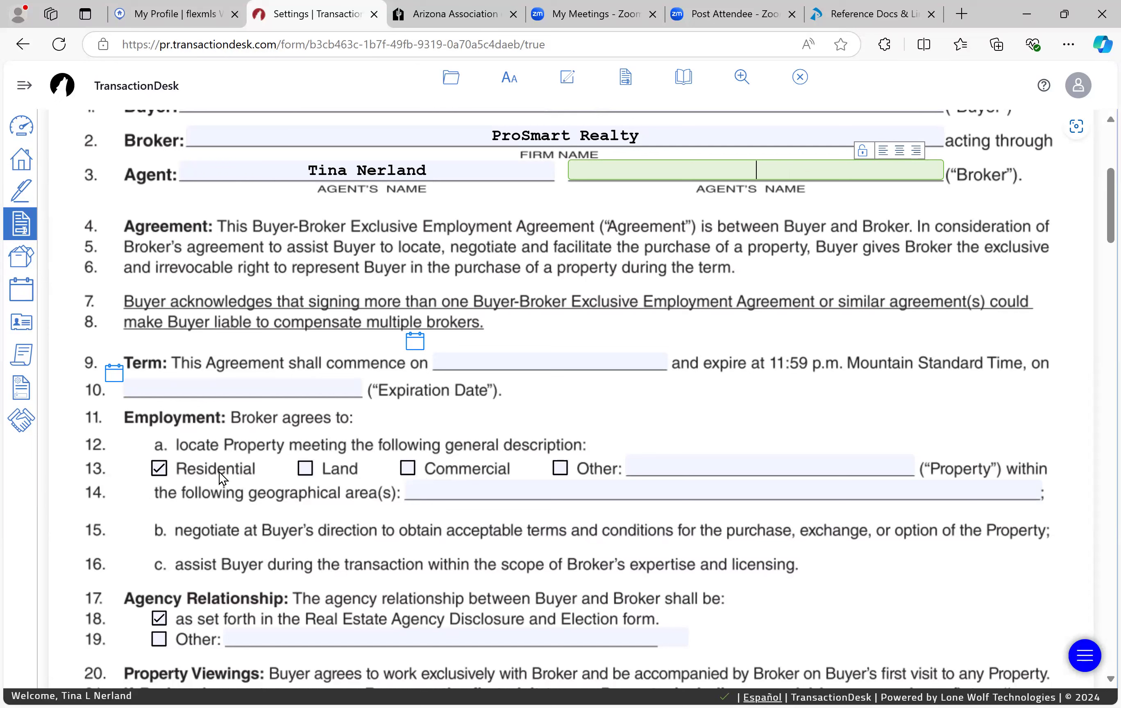
{"action": "scroll", "coordinate": [219, 471], "scroll_direction": "down", "scroll_amount": 2}
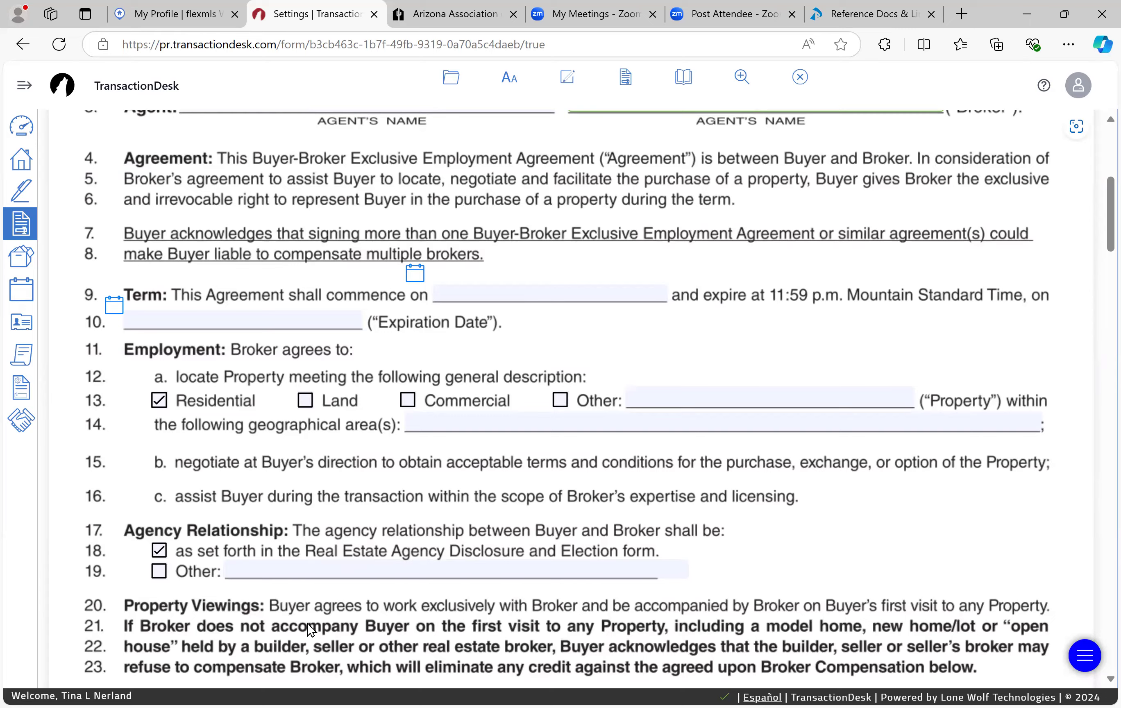
{"action": "scroll", "coordinate": [307, 624], "scroll_direction": "down", "scroll_amount": 9}
{"action": "scroll", "coordinate": [307, 625], "scroll_direction": "down", "scroll_amount": 1}
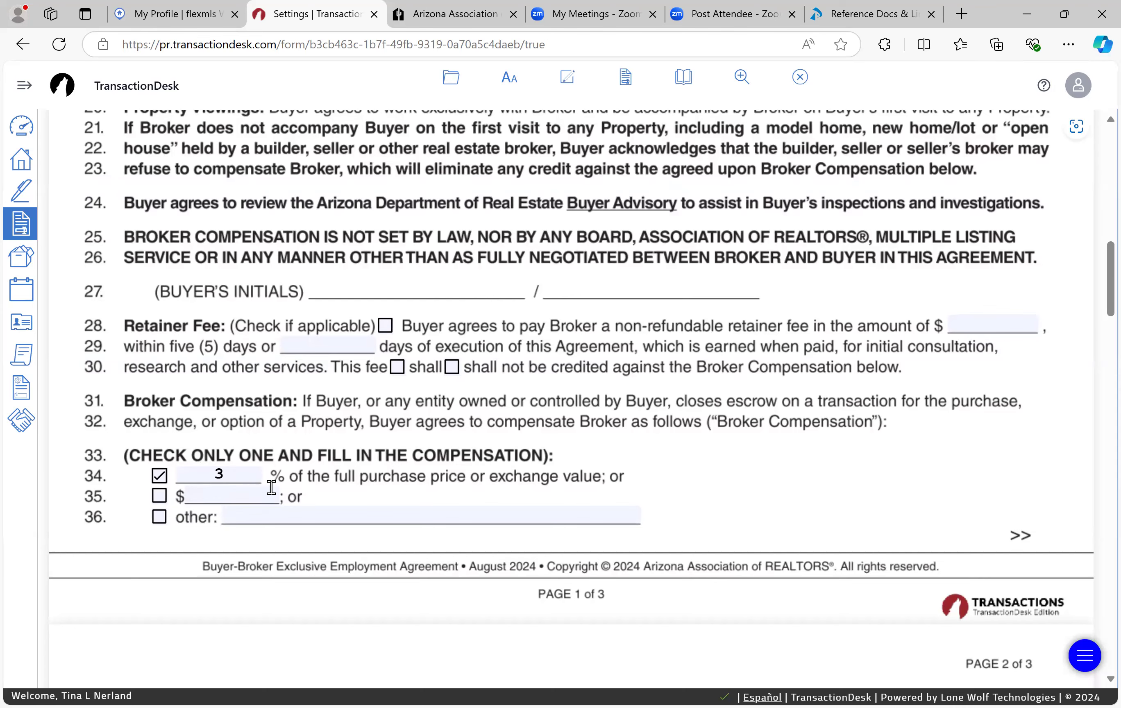
Step: Delete the 30 from line 54's compensation-after-expiration calendar days field
{"action": "scroll", "coordinate": [272, 489], "scroll_direction": "down", "scroll_amount": 5}
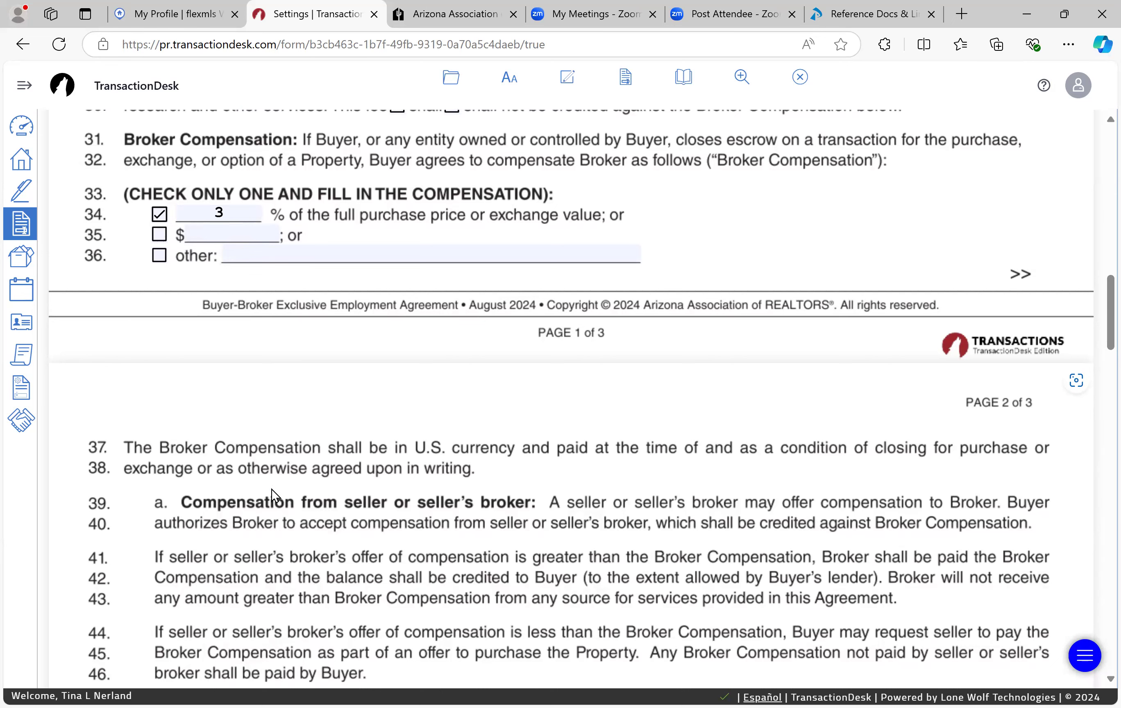
{"action": "scroll", "coordinate": [272, 489], "scroll_direction": "down", "scroll_amount": 10}
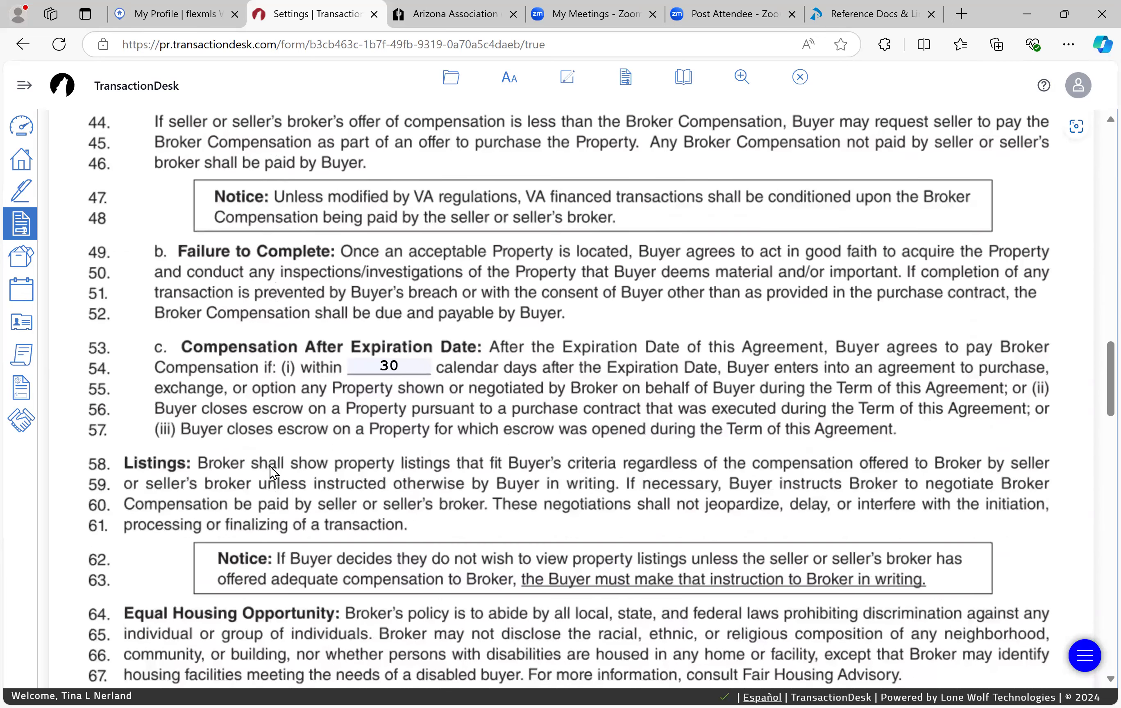
{"action": "left_click_drag", "start_coordinate": [420, 365], "coordinate": [323, 368]}
{"action": "key", "text": "BackSpace"}
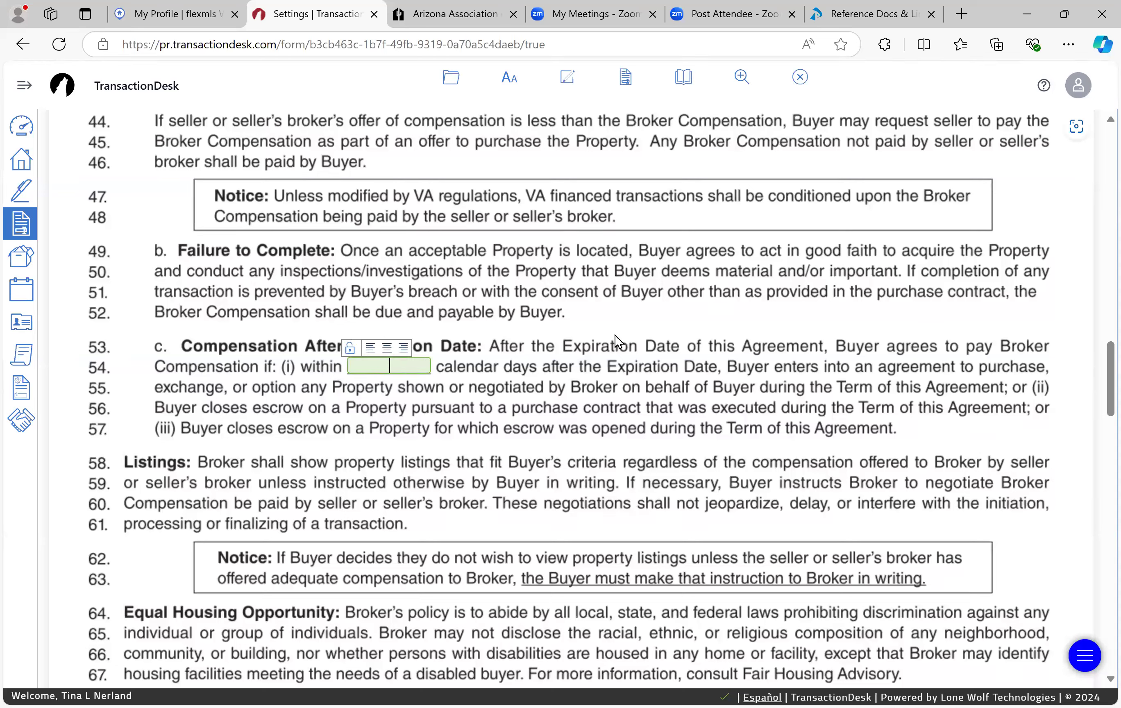
{"action": "left_click", "coordinate": [654, 357]}
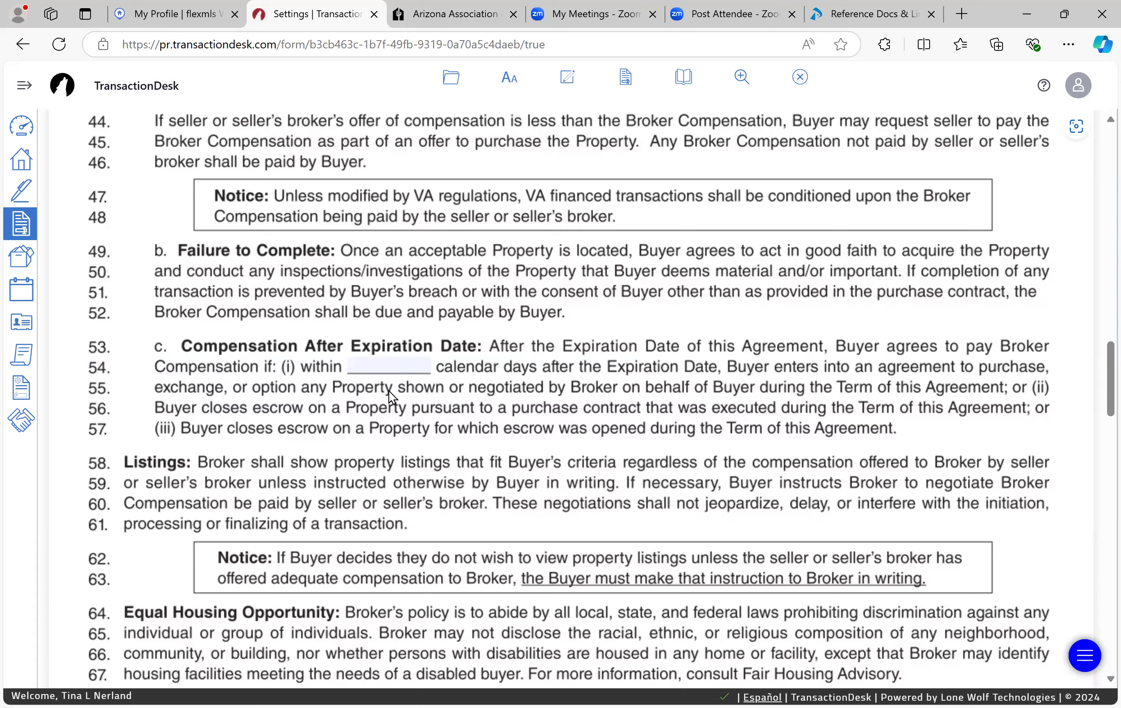
Step: Replace the line 113 firm street address with the suggested new one and ZIP 85234
{"action": "scroll", "coordinate": [420, 378], "scroll_direction": "down", "scroll_amount": 8}
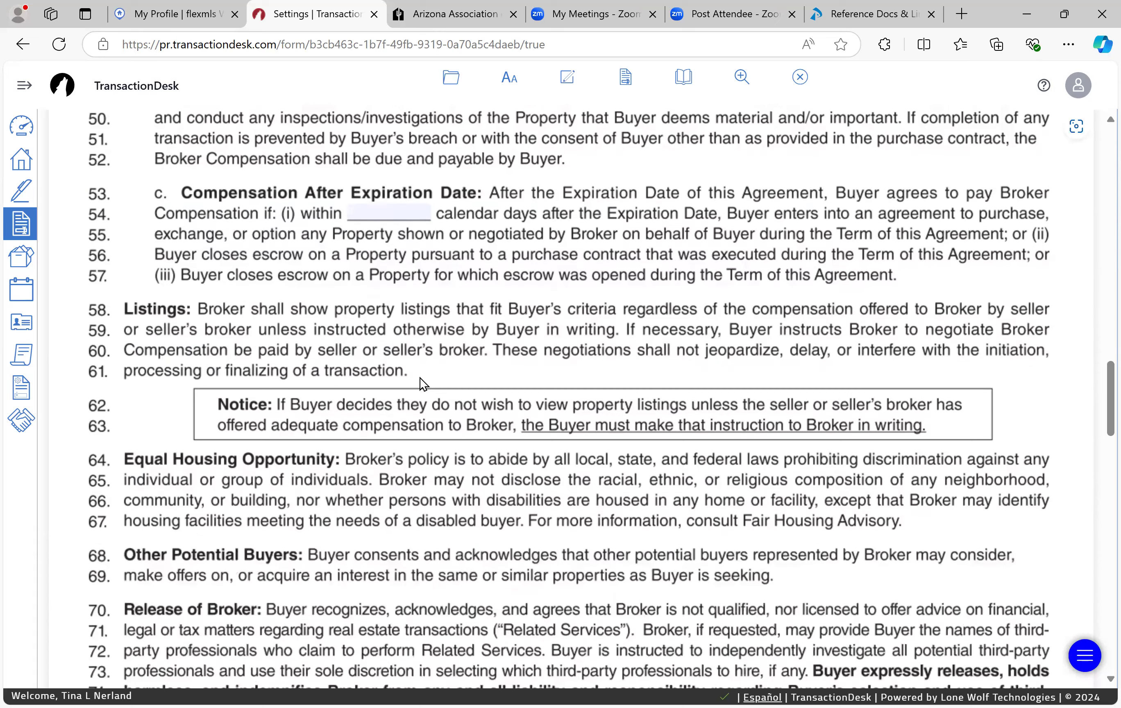
{"action": "scroll", "coordinate": [421, 378], "scroll_direction": "down", "scroll_amount": 12}
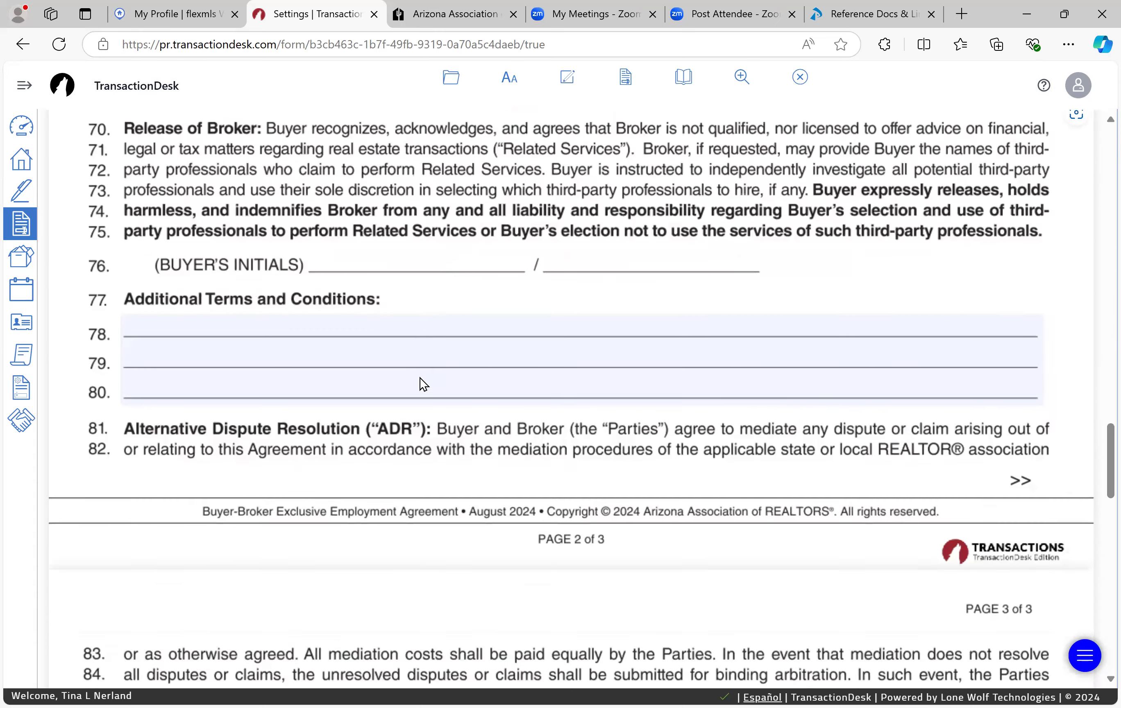
{"action": "scroll", "coordinate": [420, 378], "scroll_direction": "down", "scroll_amount": 10}
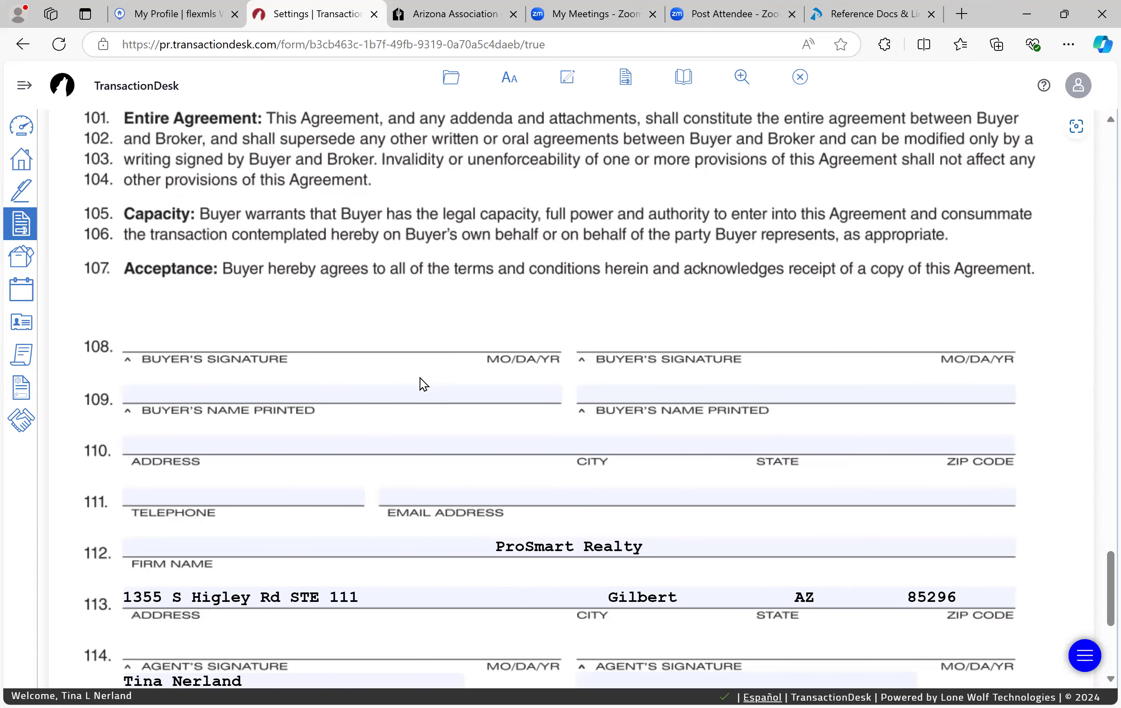
{"action": "scroll", "coordinate": [420, 378], "scroll_direction": "down", "scroll_amount": 3}
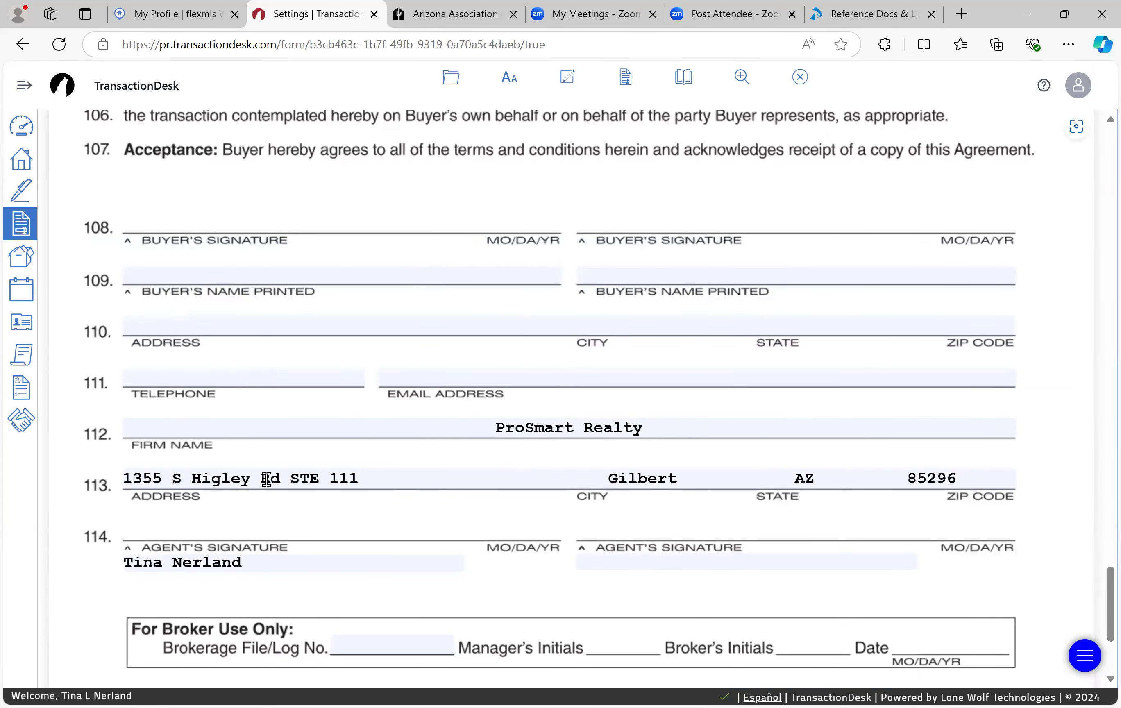
{"action": "left_click", "coordinate": [400, 482]}
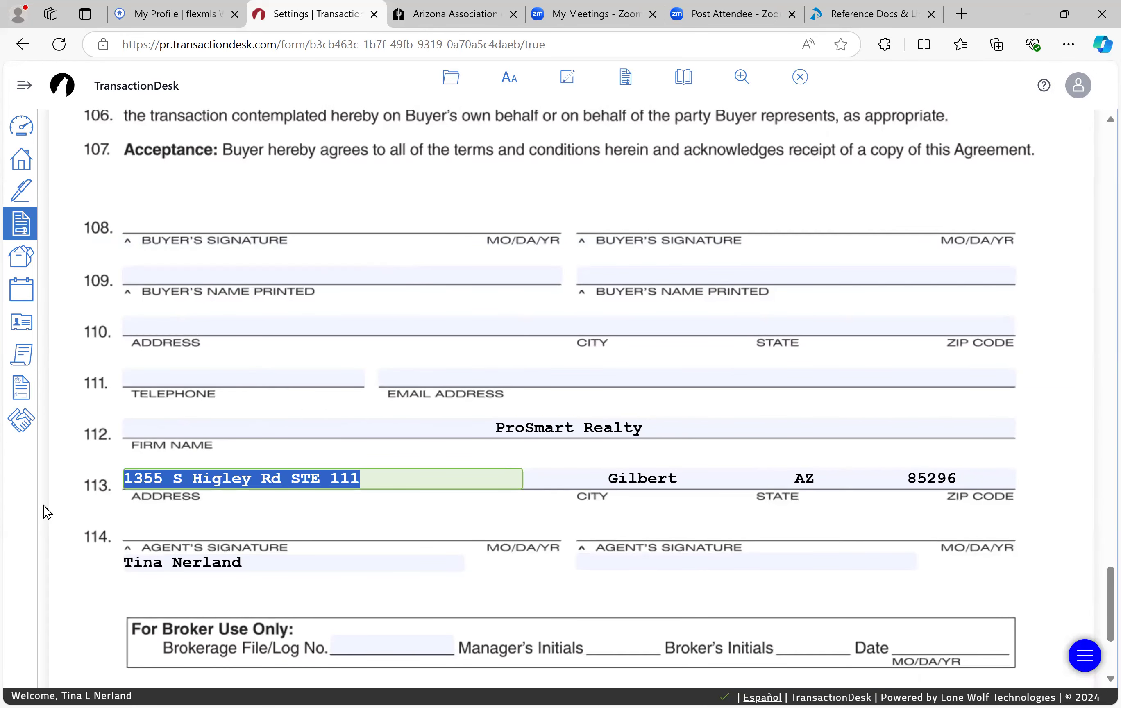
{"action": "type", "text": "4147"}
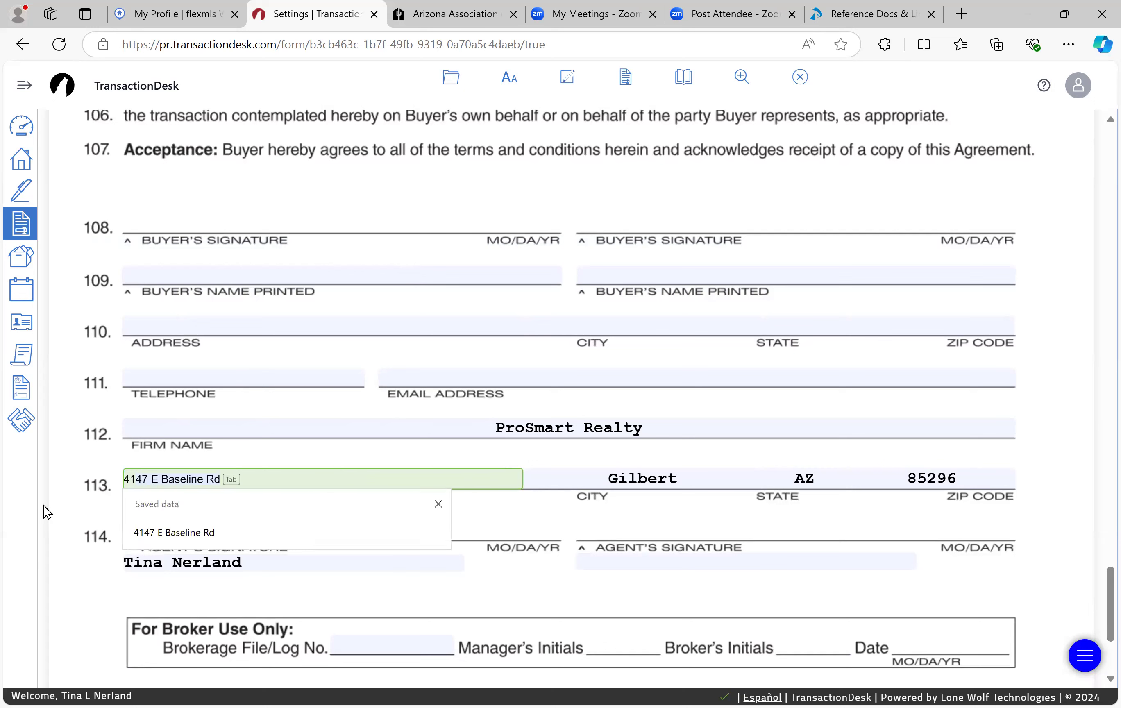
{"action": "key", "text": "Tab"}
{"action": "key", "text": "Tab"}
{"action": "key", "text": "Tab"}
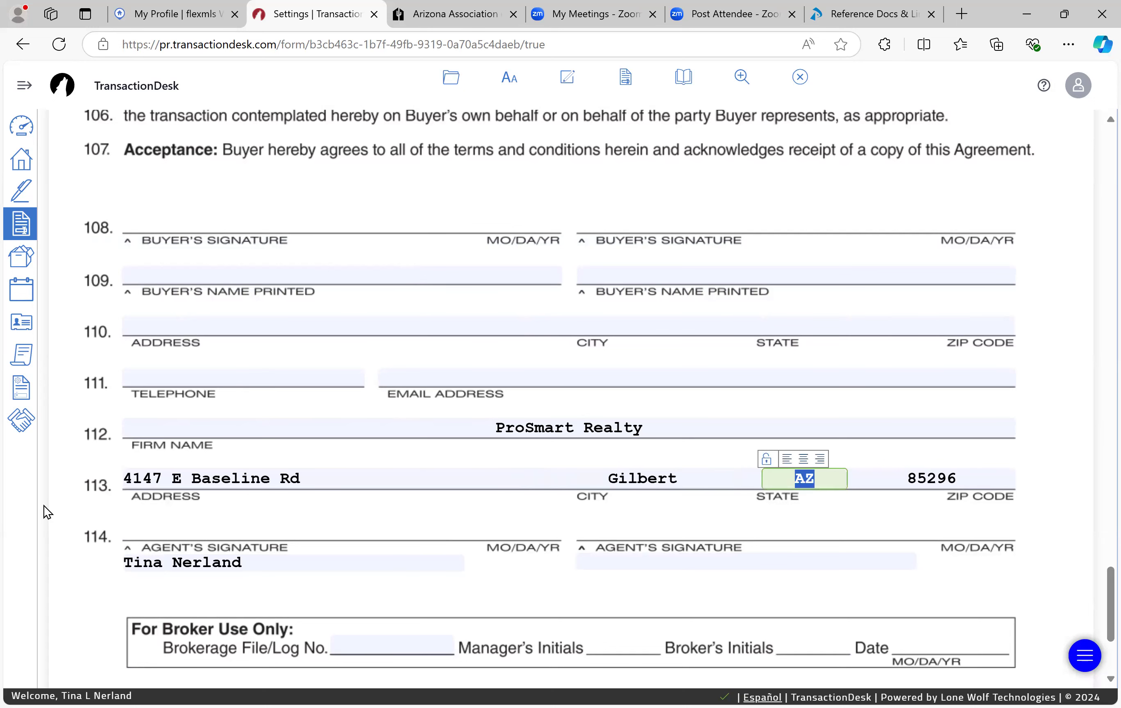
{"action": "type", "text": "85234"}
{"action": "left_click", "coordinate": [272, 580]}
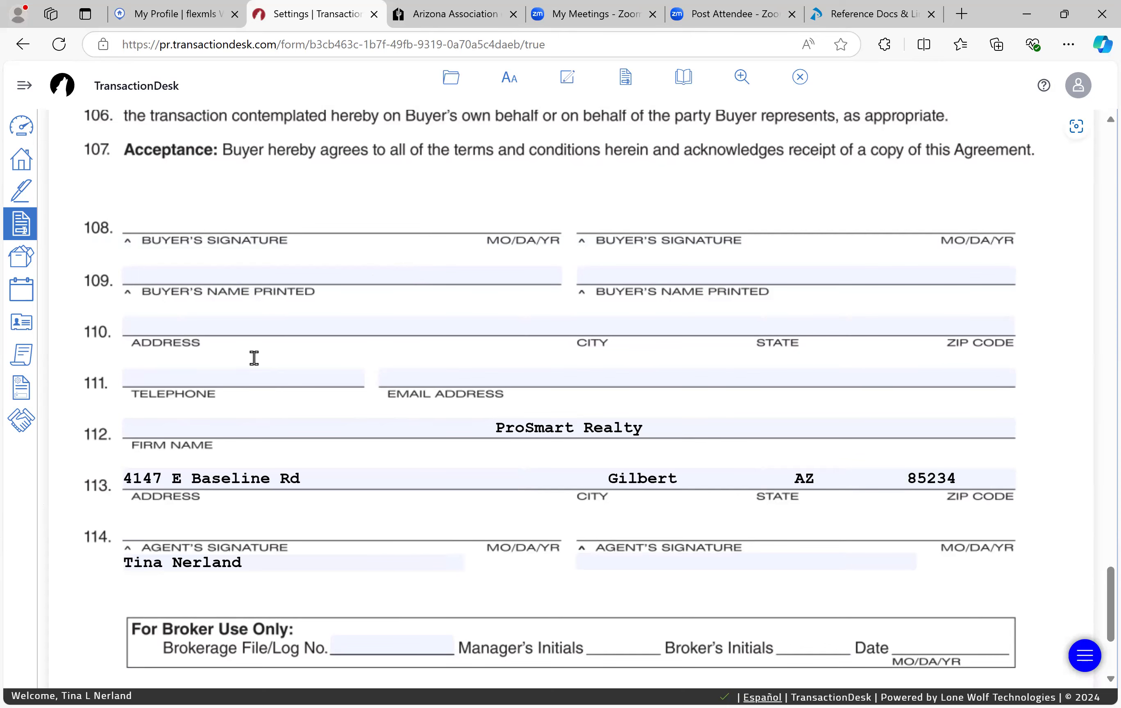
Step: Save and close the Buyer-Broker agreement
{"action": "scroll", "coordinate": [442, 538], "scroll_direction": "down", "scroll_amount": 3}
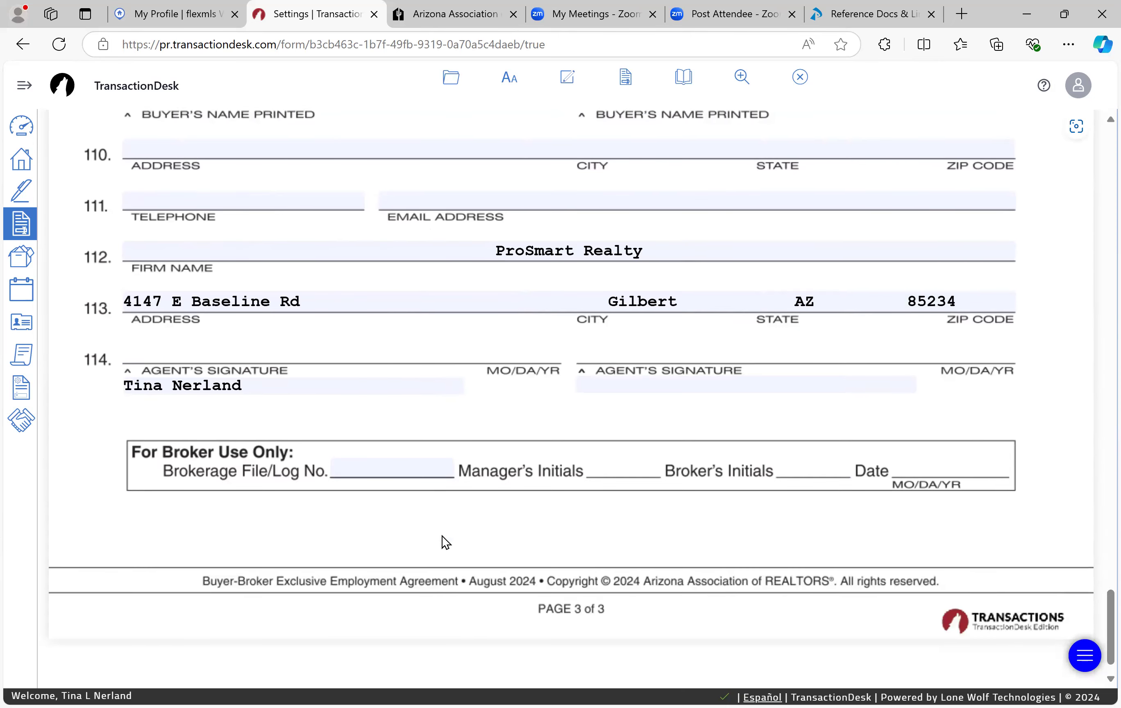
{"action": "scroll", "coordinate": [442, 536], "scroll_direction": "up", "scroll_amount": 3}
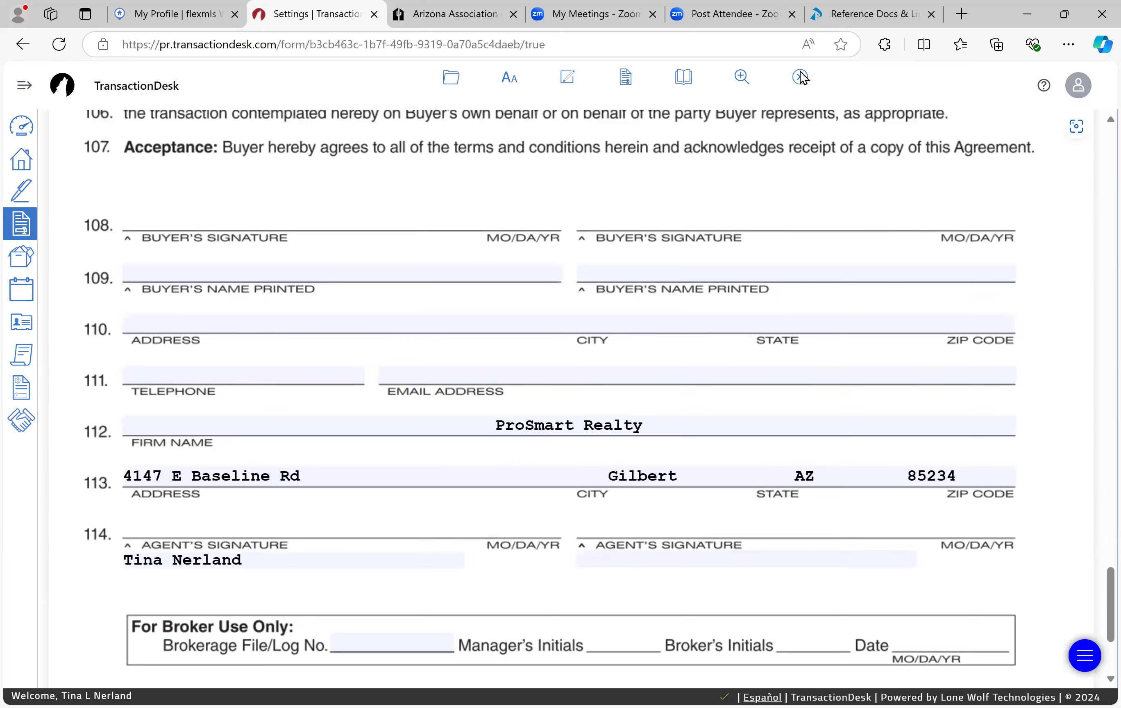
{"action": "left_click", "coordinate": [800, 78]}
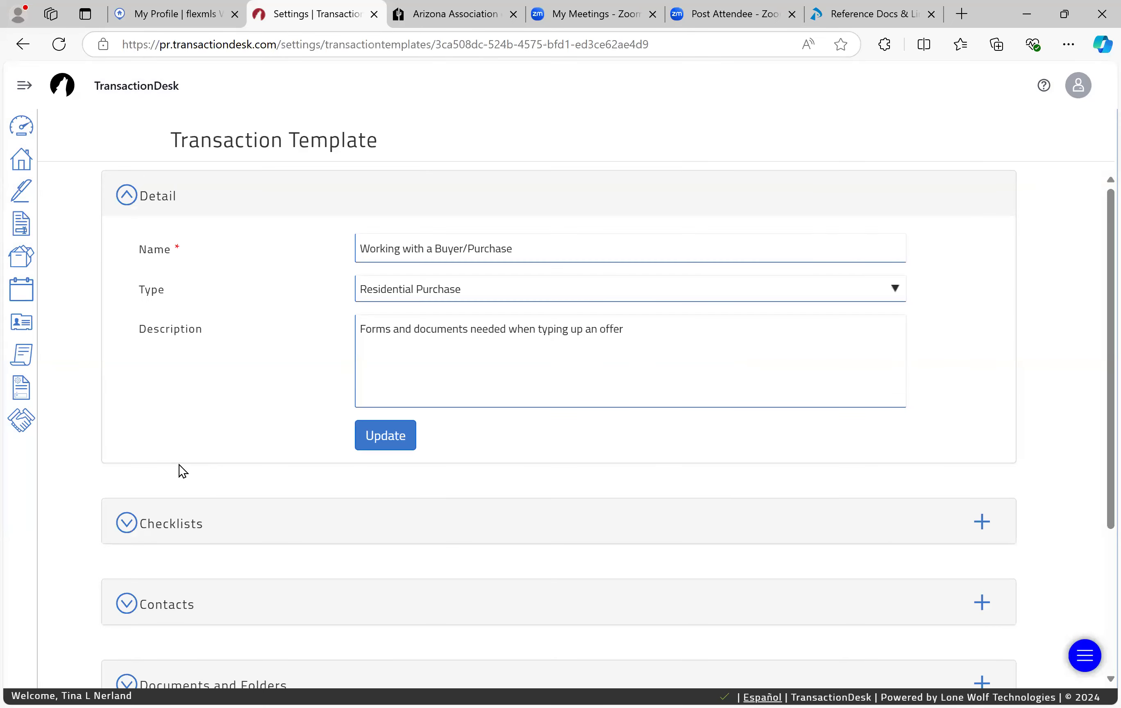
Step: Expand the template's Forms section and review its list, from Addendum #1 (06/1993) to Buyer Advisory (Rev. 11/2023)
{"action": "scroll", "coordinate": [179, 465], "scroll_direction": "down", "scroll_amount": 3}
{"action": "left_click", "coordinate": [134, 573]}
{"action": "scroll", "coordinate": [137, 575], "scroll_direction": "down", "scroll_amount": 7}
{"action": "scroll", "coordinate": [136, 574], "scroll_direction": "down", "scroll_amount": 5}
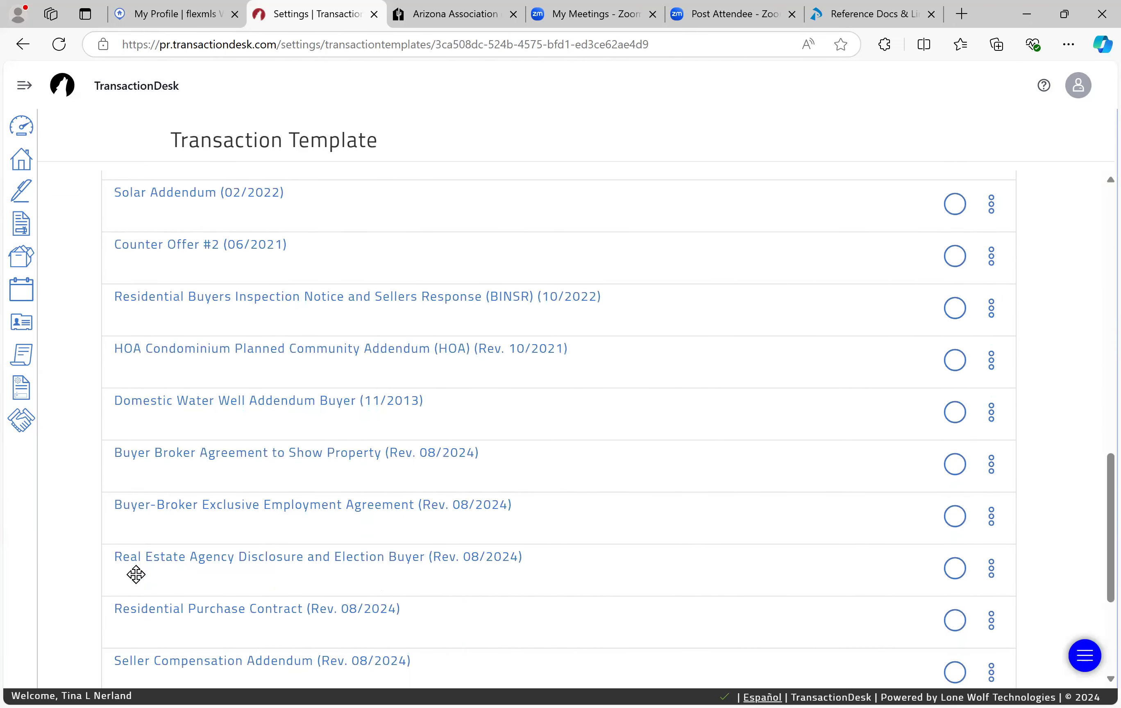
{"action": "scroll", "coordinate": [136, 573], "scroll_direction": "down", "scroll_amount": 2}
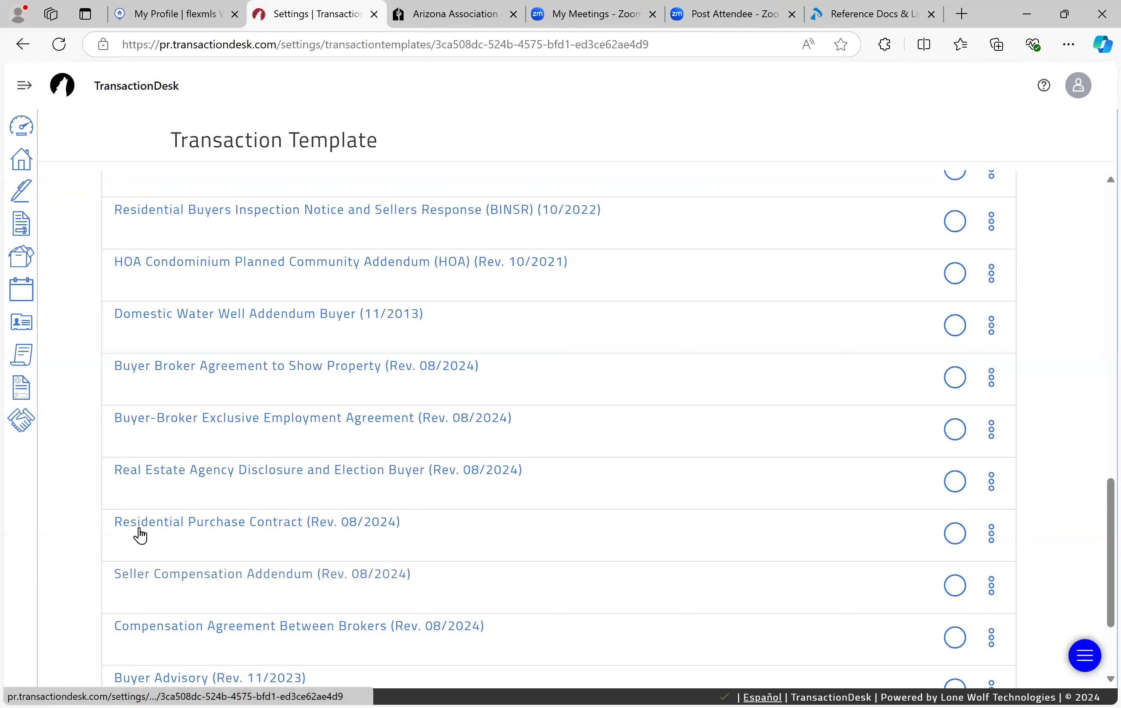
{"action": "scroll", "coordinate": [137, 532], "scroll_direction": "down", "scroll_amount": 1}
{"action": "scroll", "coordinate": [138, 534], "scroll_direction": "down", "scroll_amount": 1}
{"action": "scroll", "coordinate": [140, 531], "scroll_direction": "up", "scroll_amount": 2}
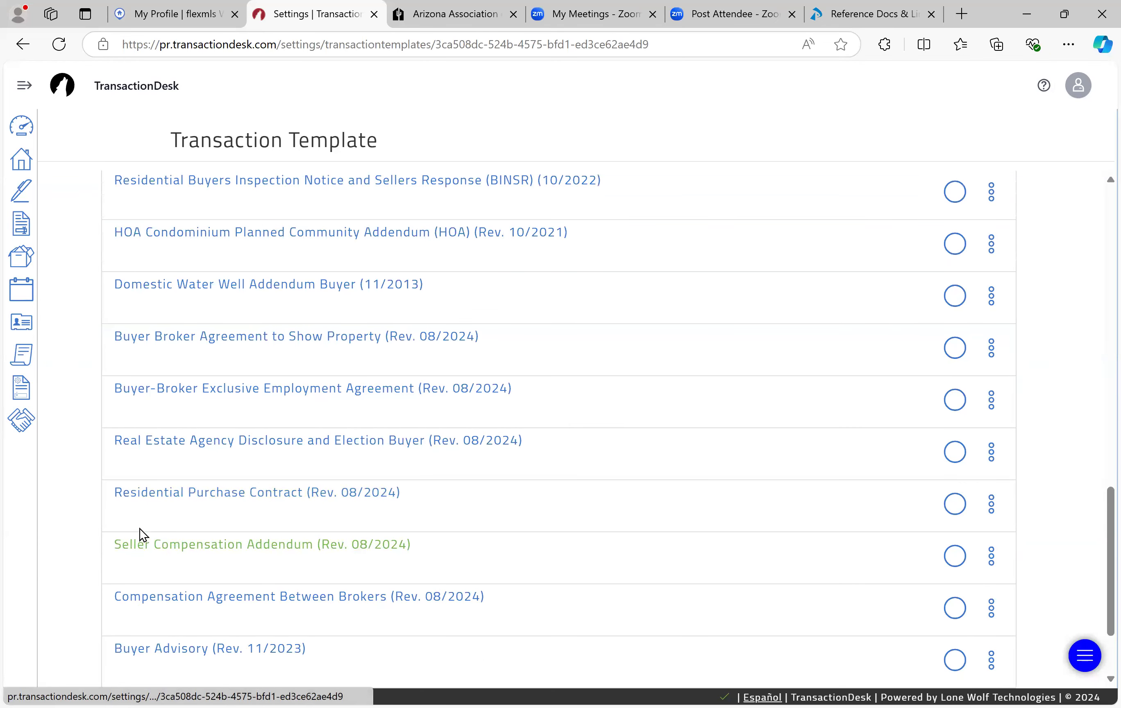
{"action": "scroll", "coordinate": [140, 528], "scroll_direction": "up", "scroll_amount": 4}
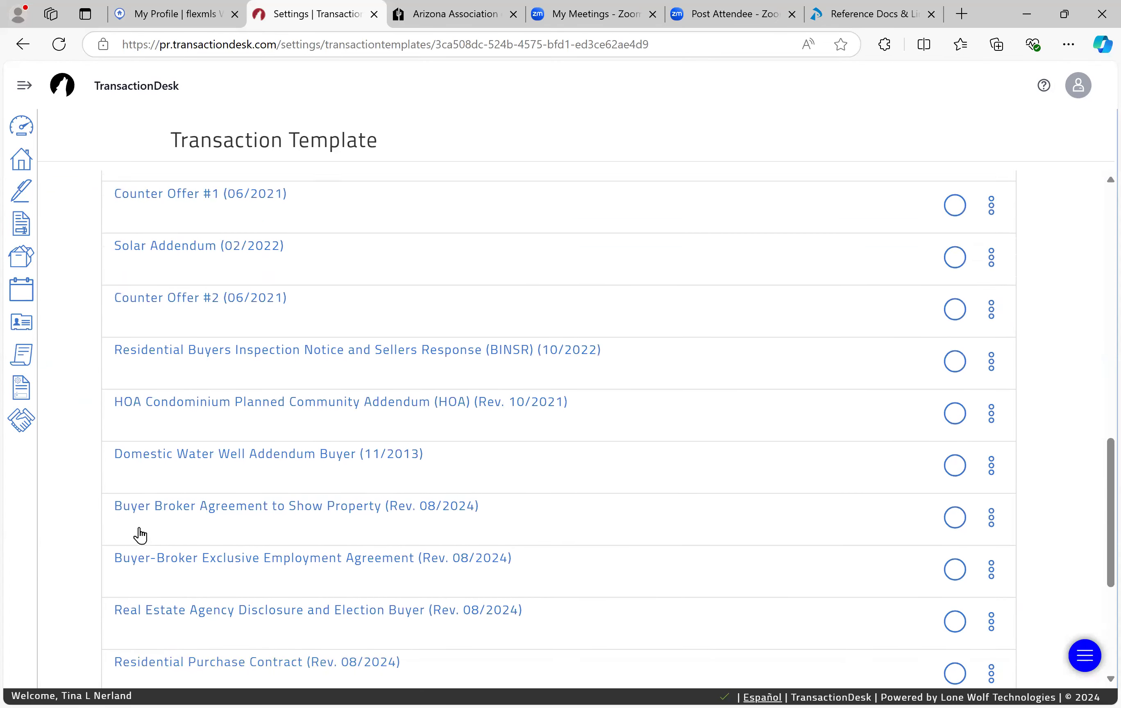
{"action": "scroll", "coordinate": [139, 527], "scroll_direction": "up", "scroll_amount": 5}
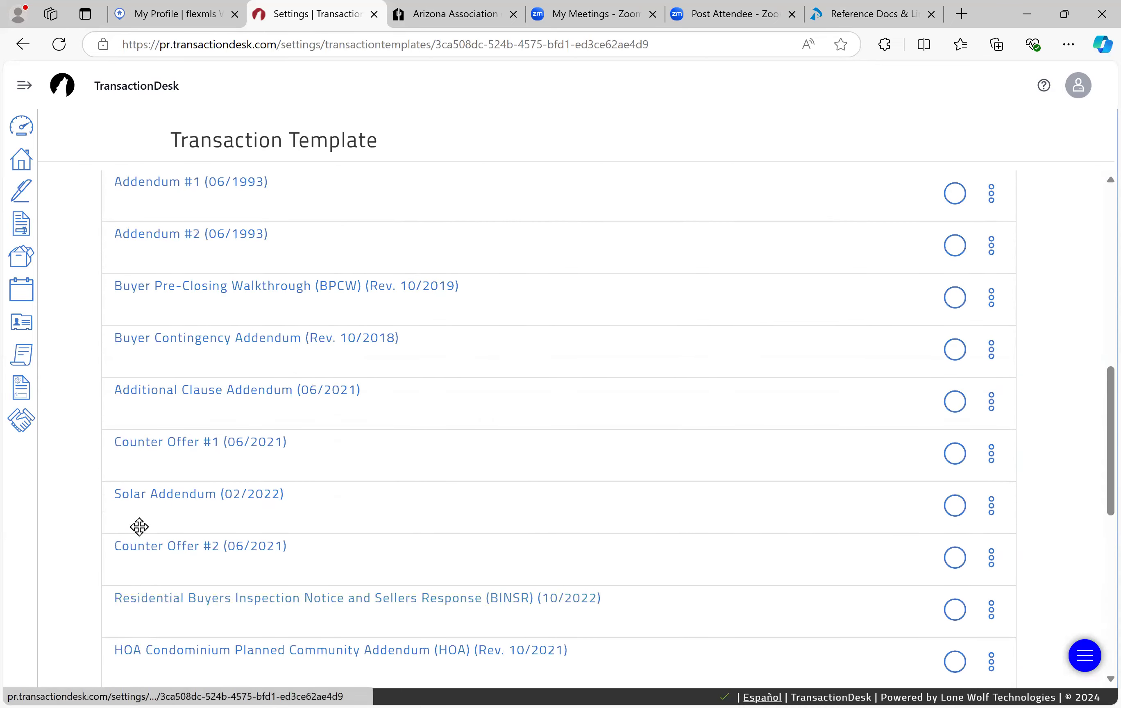
{"action": "scroll", "coordinate": [139, 527], "scroll_direction": "down", "scroll_amount": 4}
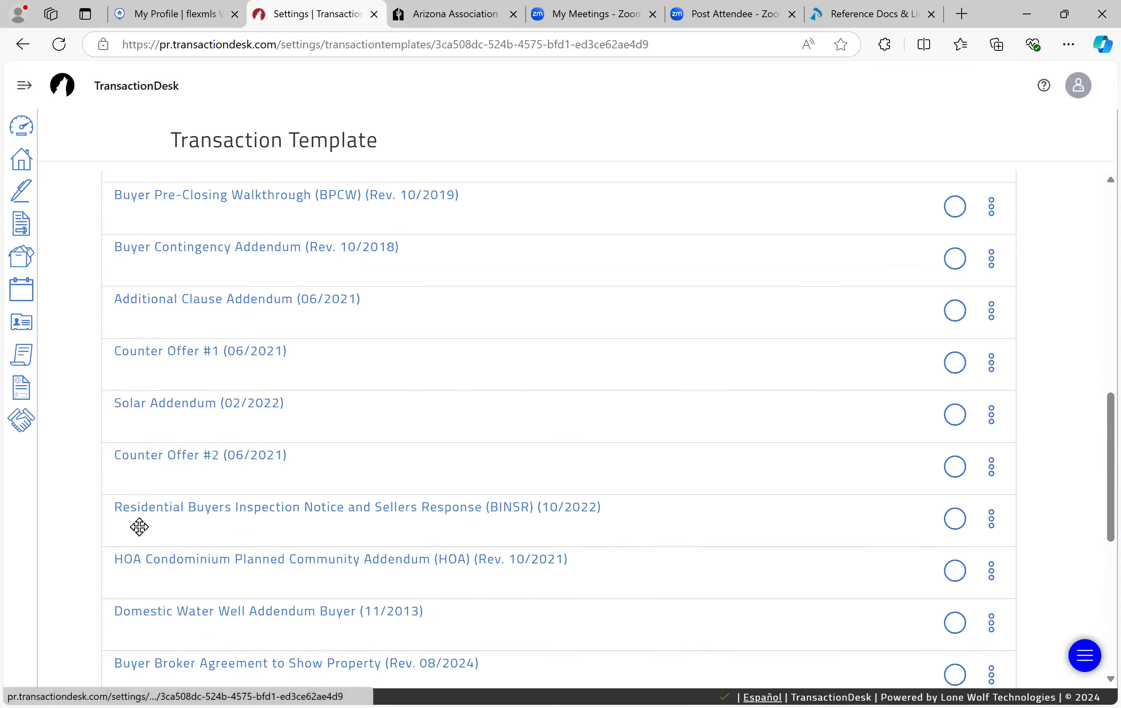
{"action": "scroll", "coordinate": [138, 526], "scroll_direction": "down", "scroll_amount": 4}
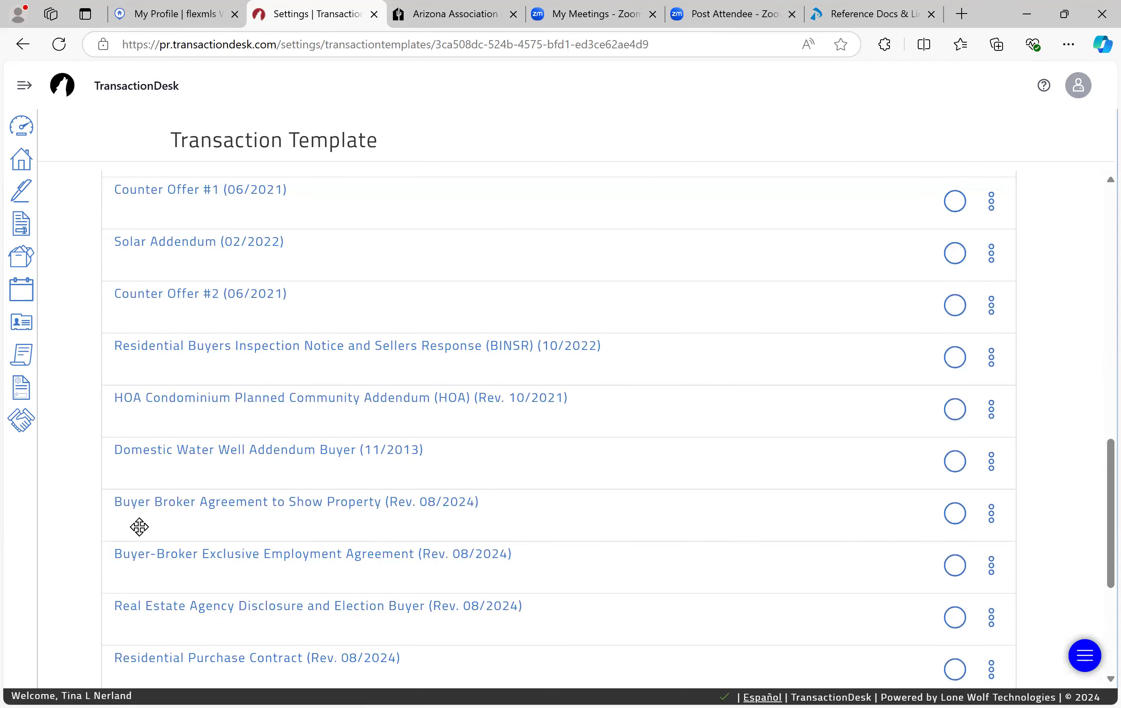
{"action": "scroll", "coordinate": [139, 527], "scroll_direction": "down", "scroll_amount": 3}
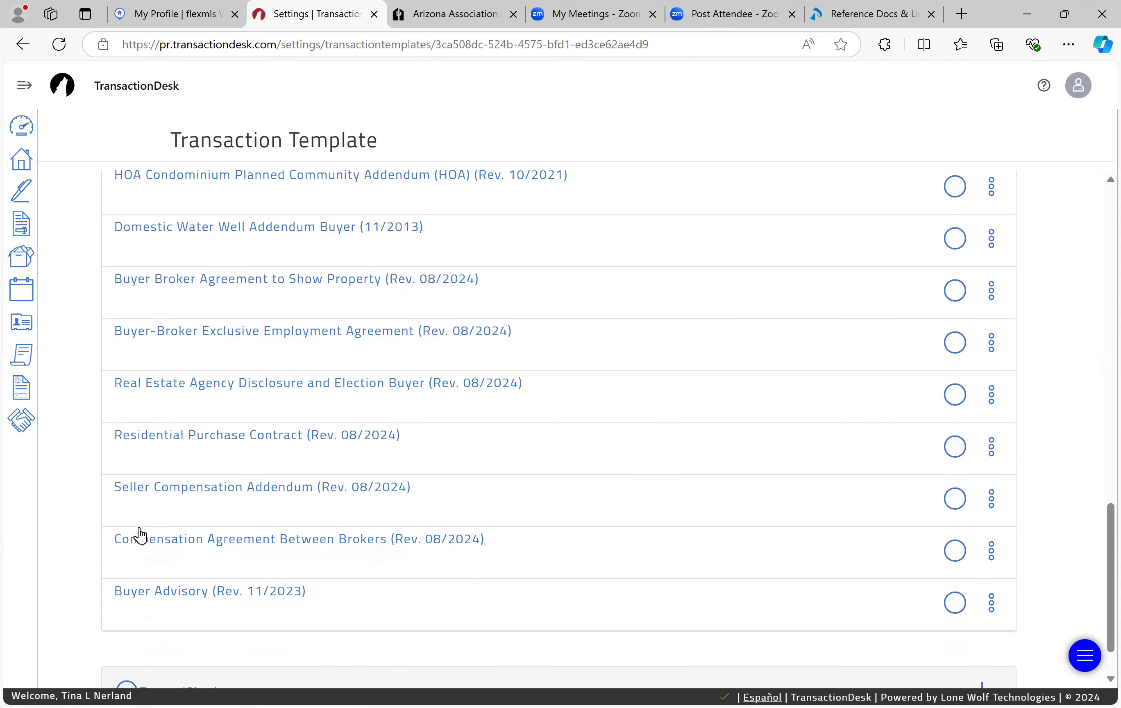
{"action": "scroll", "coordinate": [632, 490], "scroll_direction": "up", "scroll_amount": 8}
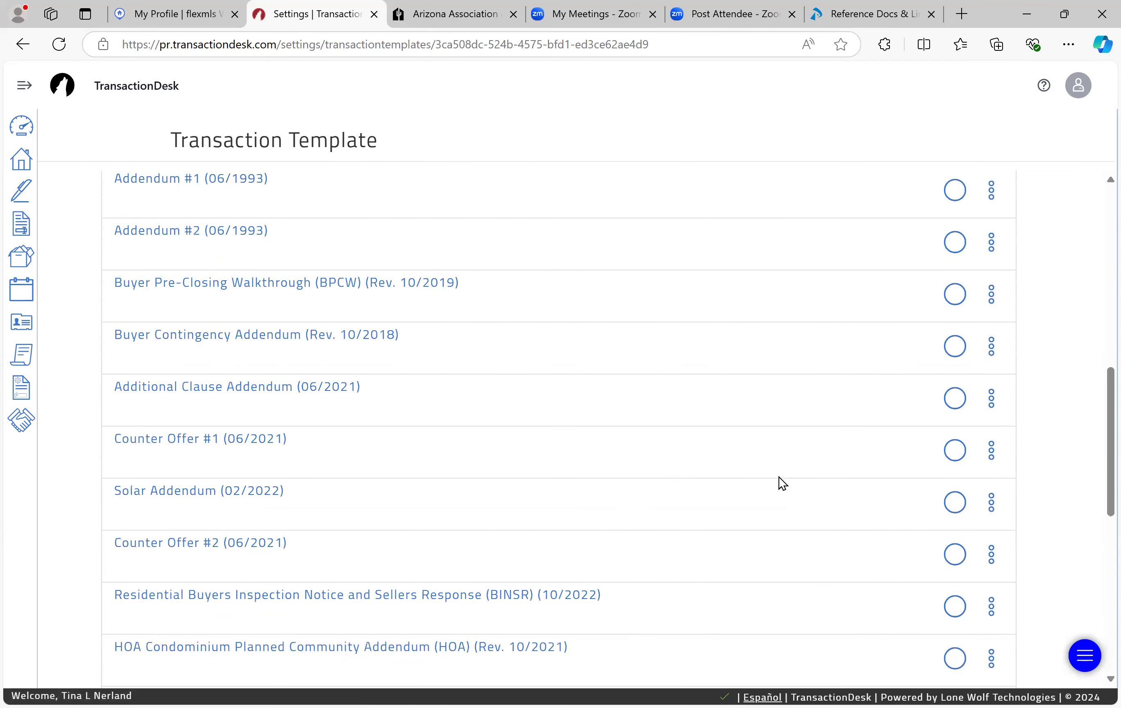
{"action": "scroll", "coordinate": [771, 469], "scroll_direction": "up", "scroll_amount": 4}
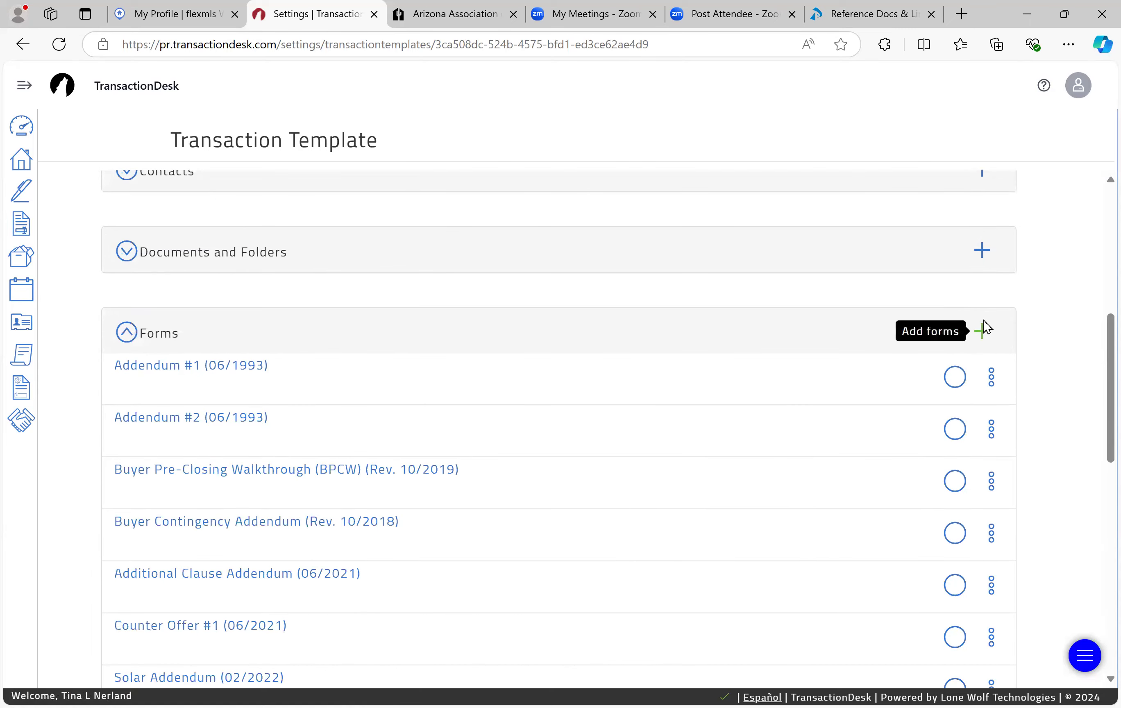
Step: Search forms for 'agency' and add Real Estate Agency Disclosure and Election Buyer (Rev. 08/2024) to the template
{"action": "left_click", "coordinate": [981, 328]}
{"action": "type", "text": "a"}
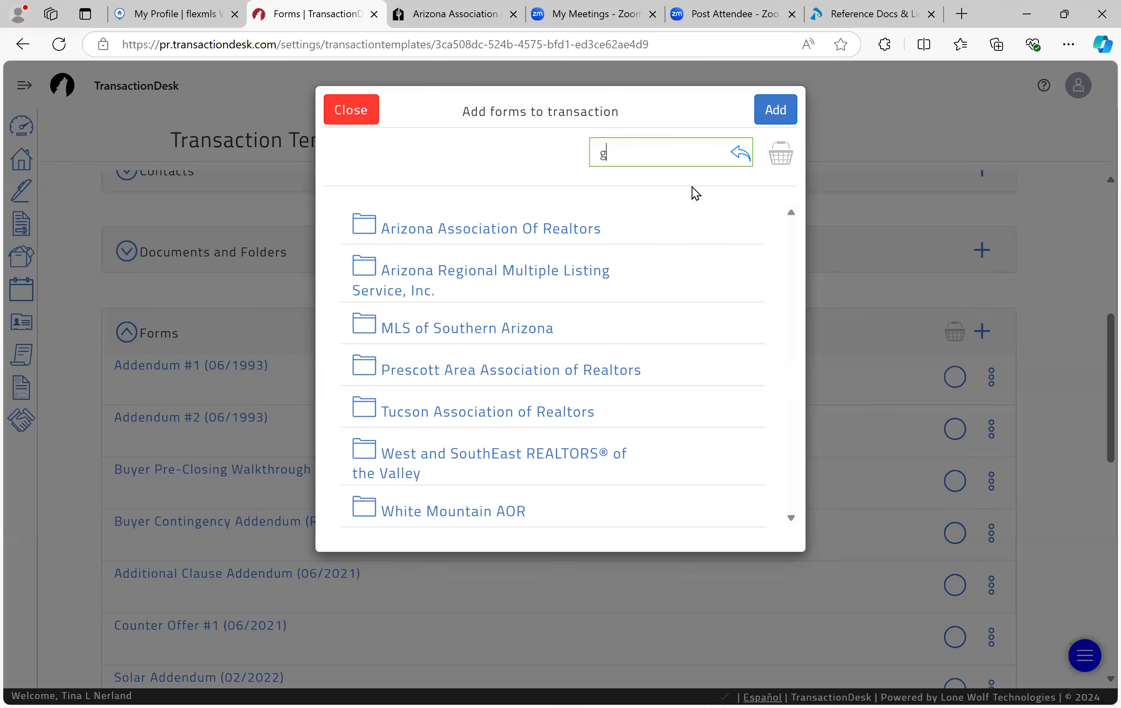
{"action": "type", "text": "gency"}
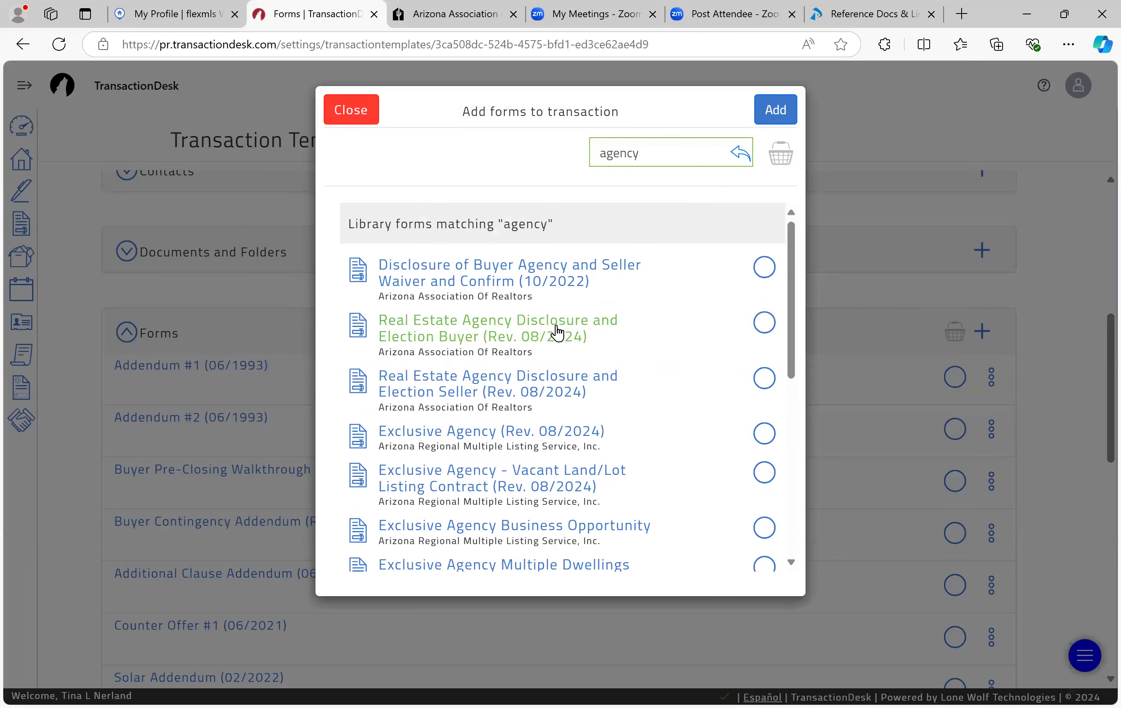
{"action": "left_click", "coordinate": [764, 322]}
{"action": "left_click", "coordinate": [775, 109]}
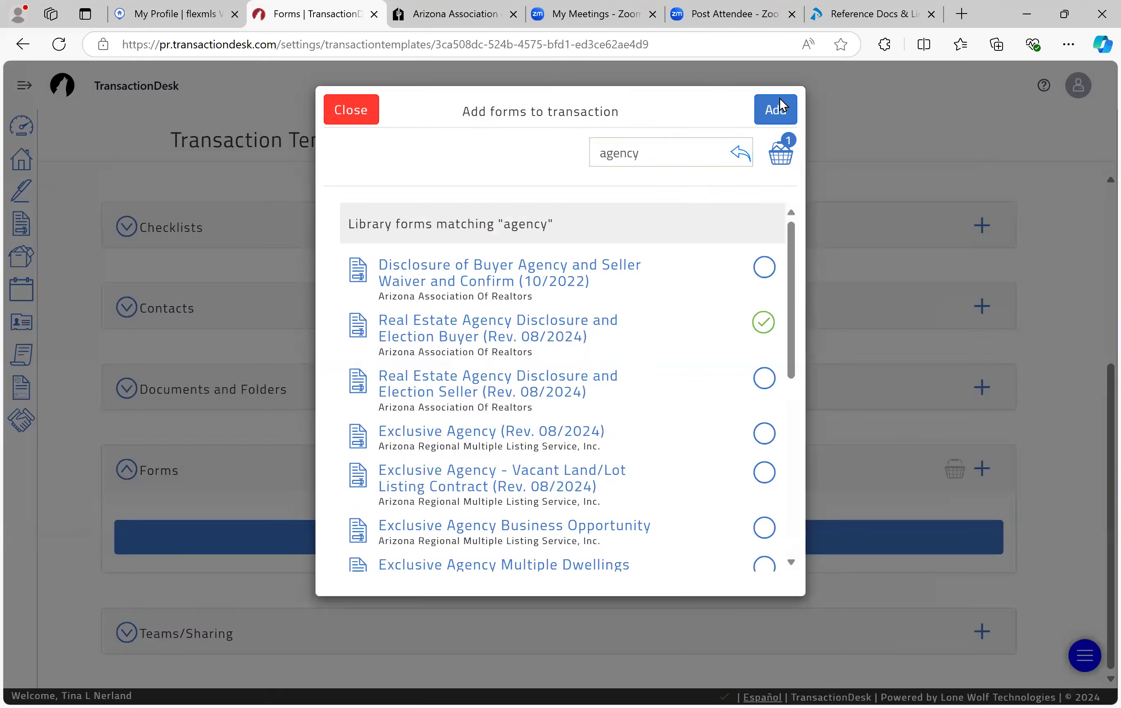
{"action": "scroll", "coordinate": [200, 515], "scroll_direction": "down", "scroll_amount": 15}
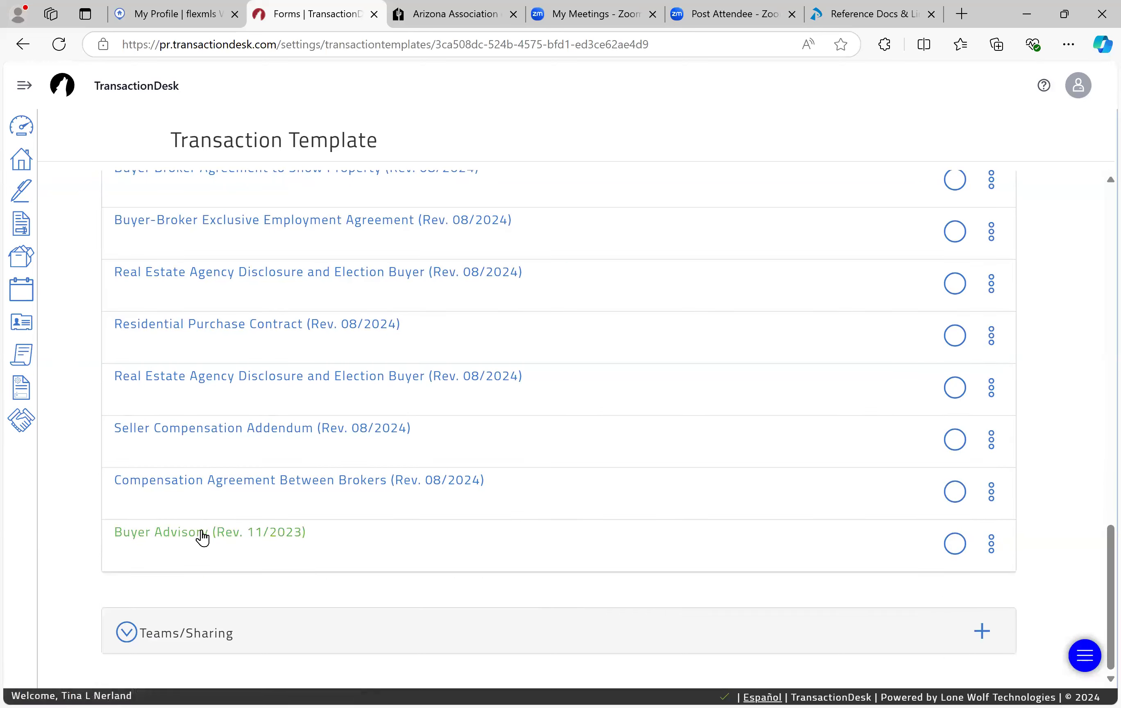
{"action": "scroll", "coordinate": [170, 453], "scroll_direction": "up", "scroll_amount": 1}
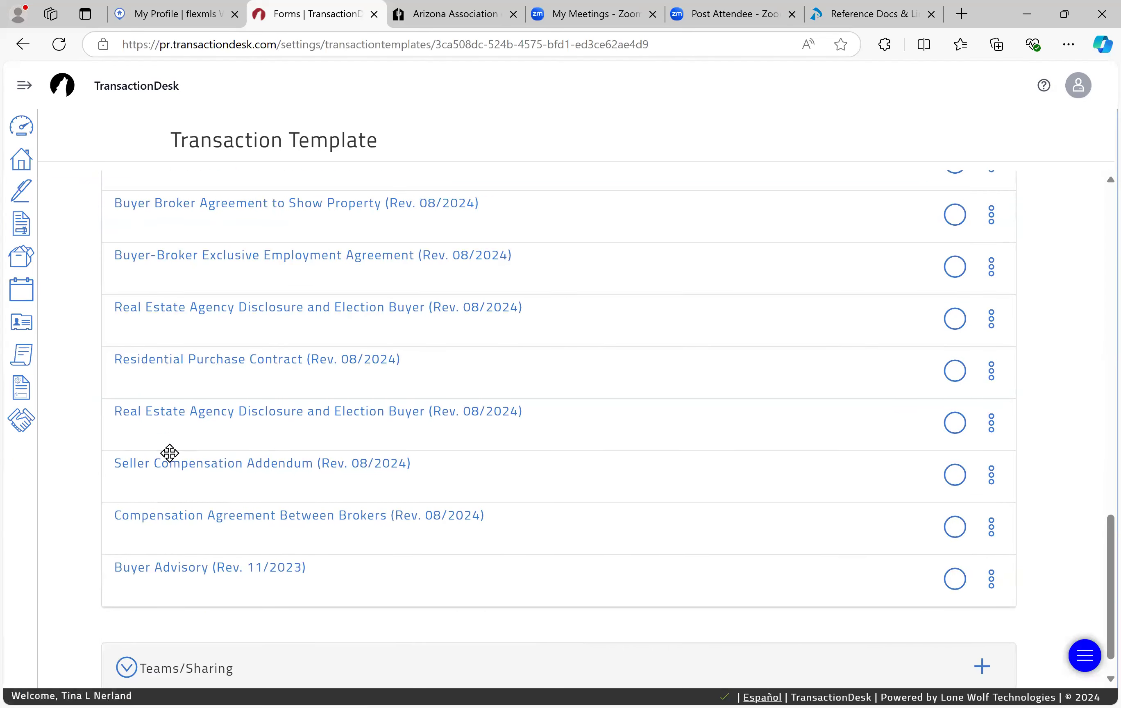
Step: Open the new disclosure form, set Firm Name to ProSmart Realty, and enter the licensee's full name
{"action": "left_click", "coordinate": [144, 417]}
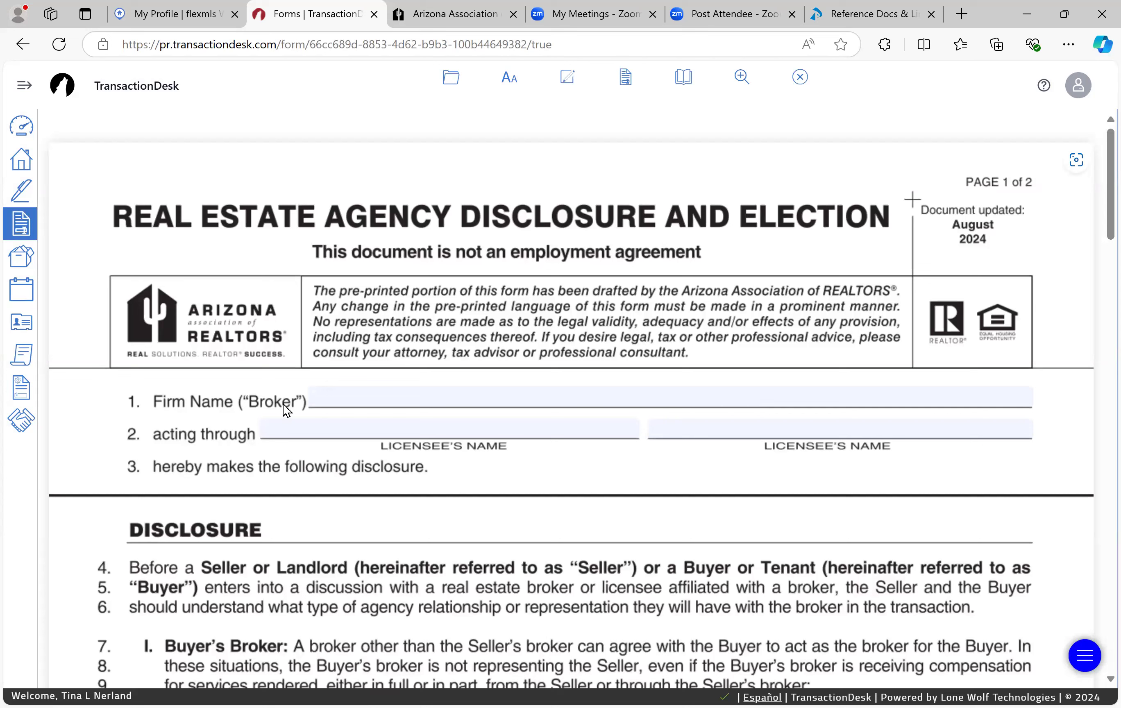
{"action": "left_click", "coordinate": [529, 389]}
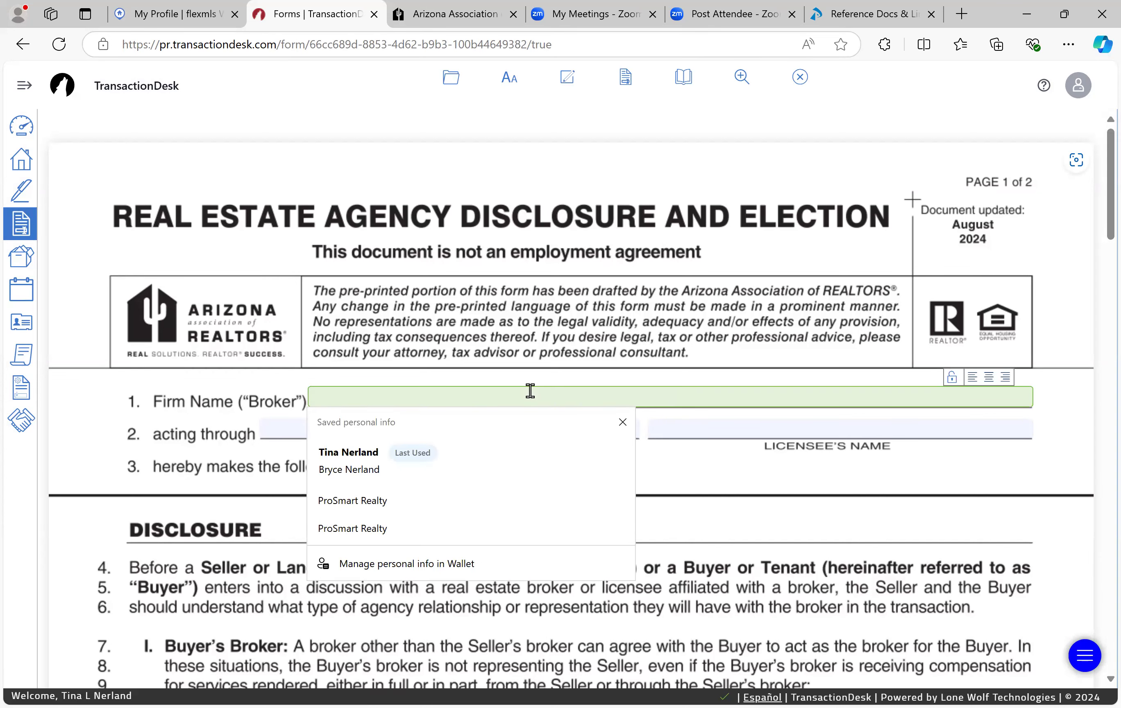
{"action": "type", "text": "ProSmart Re"}
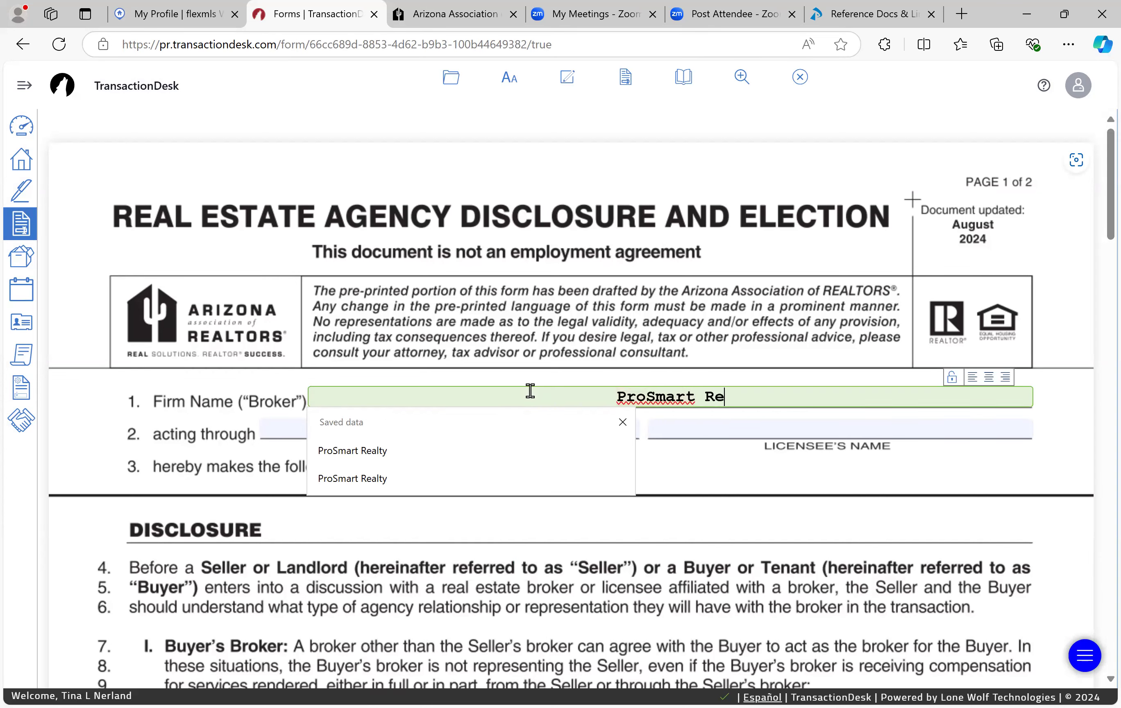
{"action": "type", "text": "alty"}
{"action": "key", "text": "Tab"}
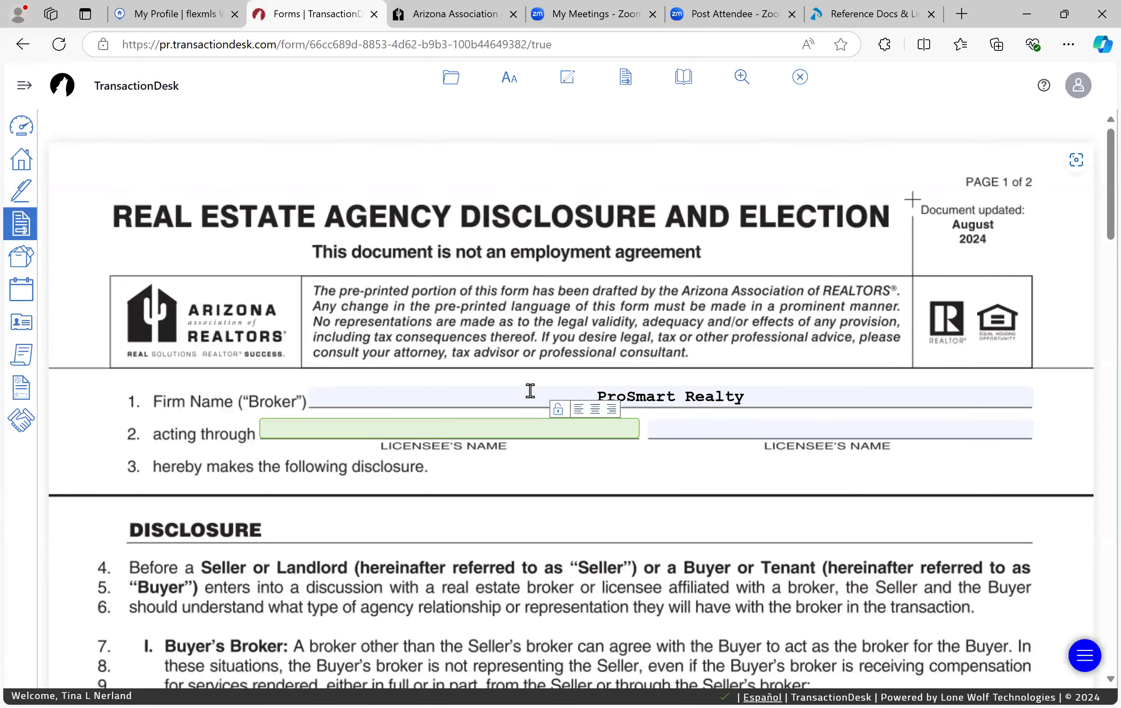
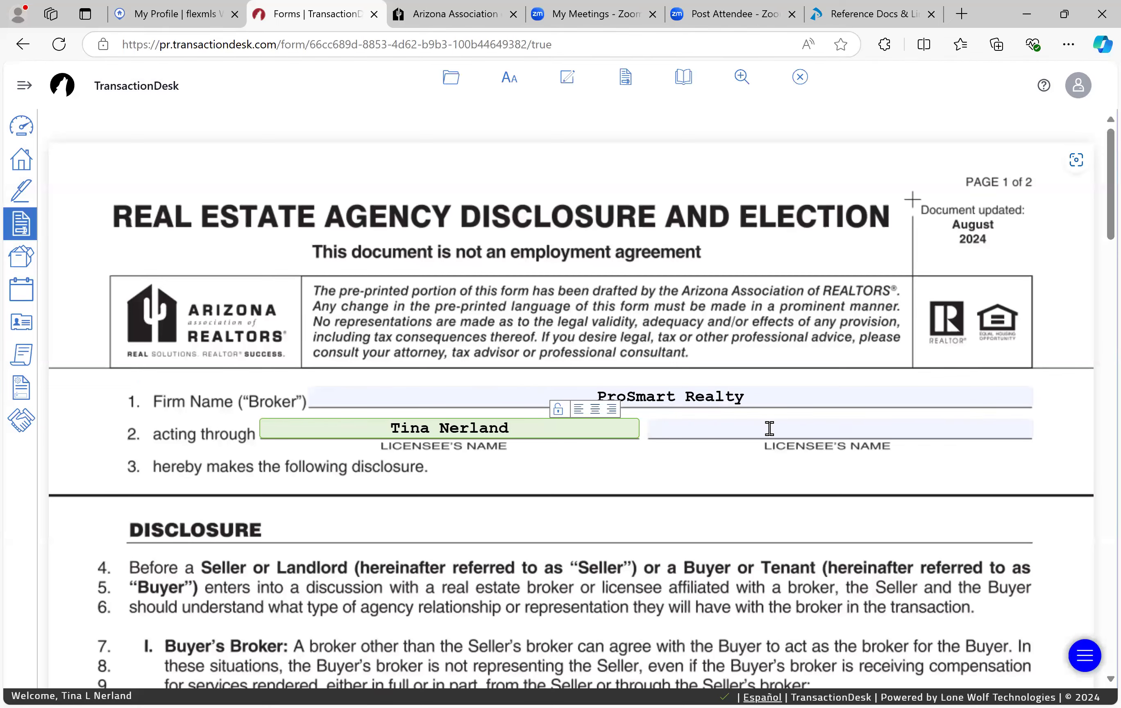
Step: Tick the Buyer's Broker election on line 48, the firm-listed properties option on line 50, and Buyer(s) on line 60
{"action": "scroll", "coordinate": [361, 466], "scroll_direction": "down", "scroll_amount": 5}
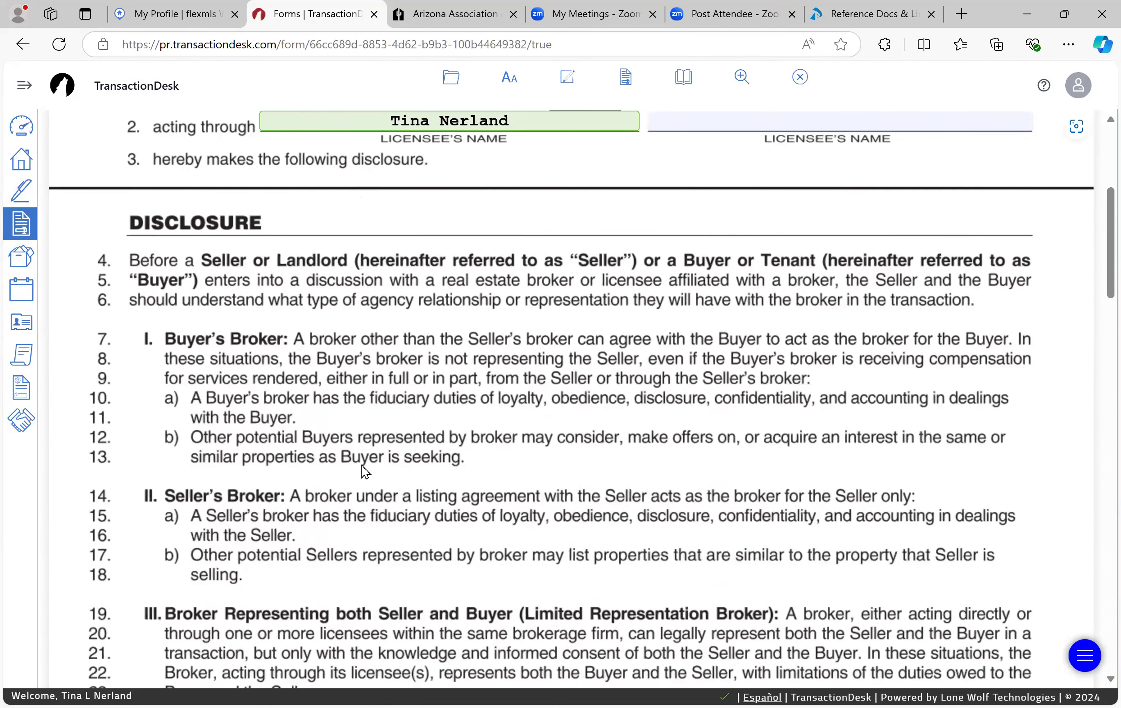
{"action": "scroll", "coordinate": [361, 466], "scroll_direction": "down", "scroll_amount": 13}
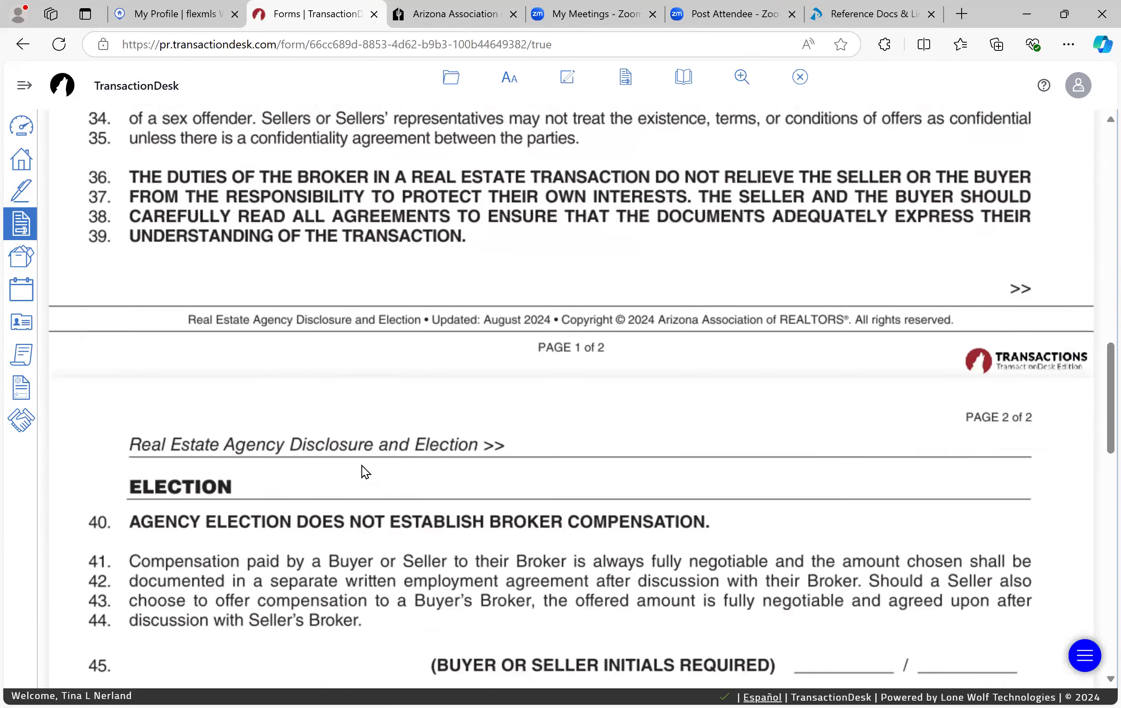
{"action": "scroll", "coordinate": [361, 466], "scroll_direction": "down", "scroll_amount": 6}
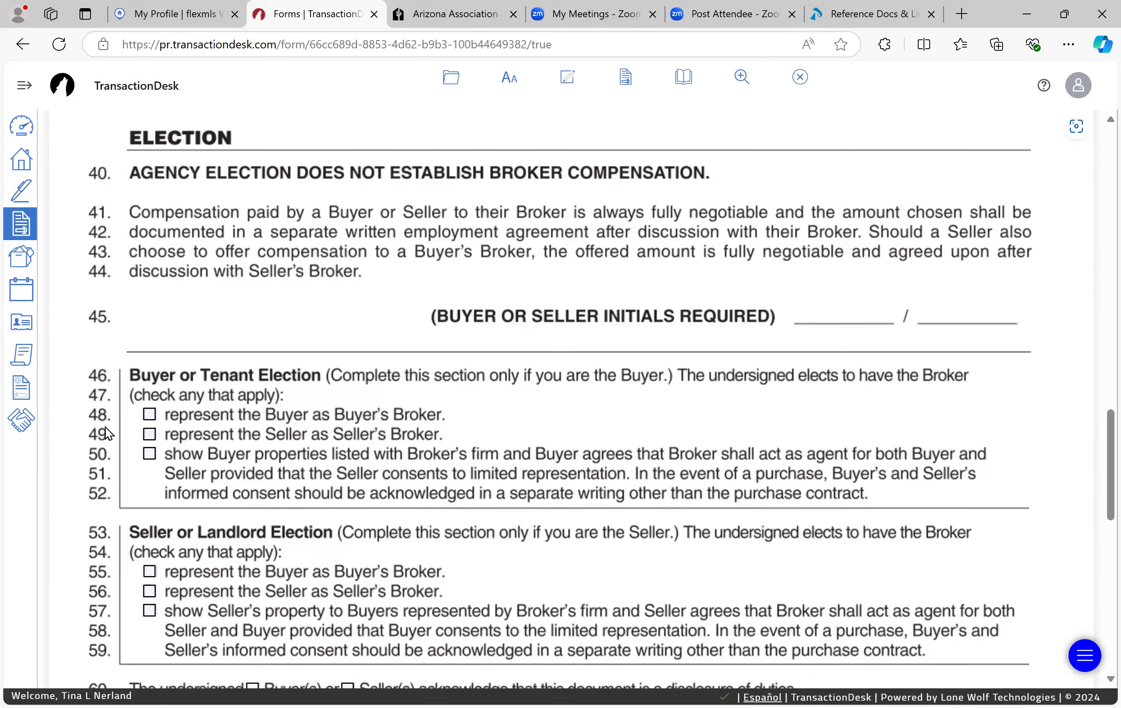
{"action": "left_click", "coordinate": [146, 415]}
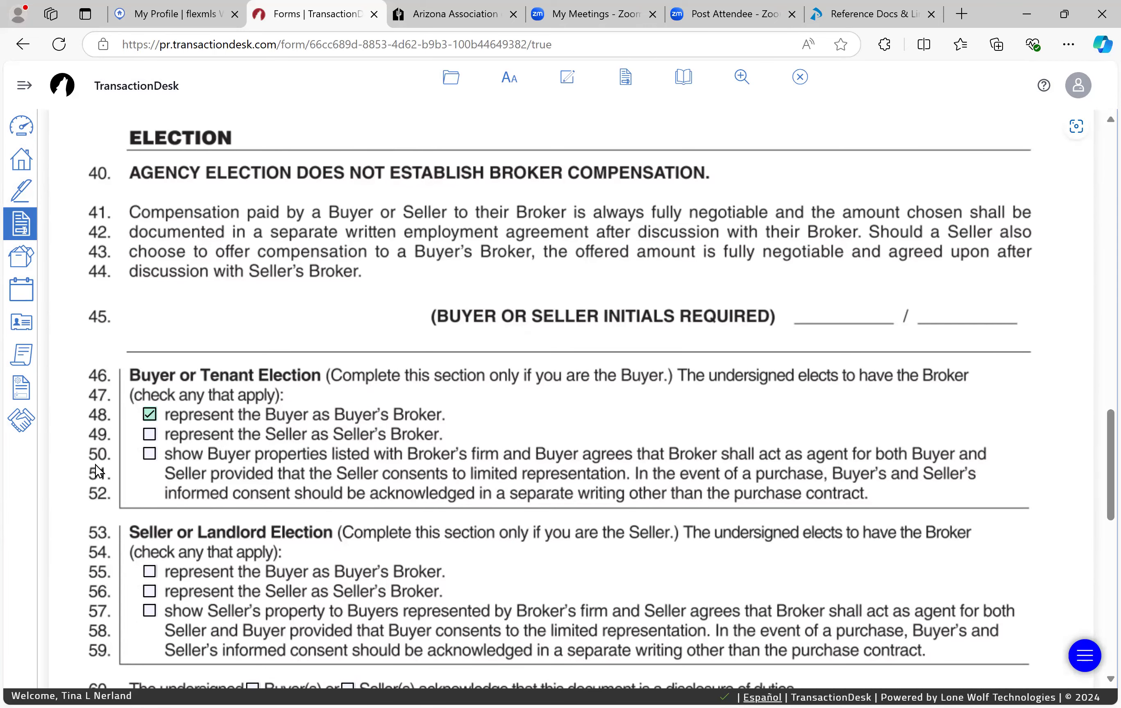
{"action": "left_click", "coordinate": [149, 454]}
{"action": "scroll", "coordinate": [349, 468], "scroll_direction": "down", "scroll_amount": 6}
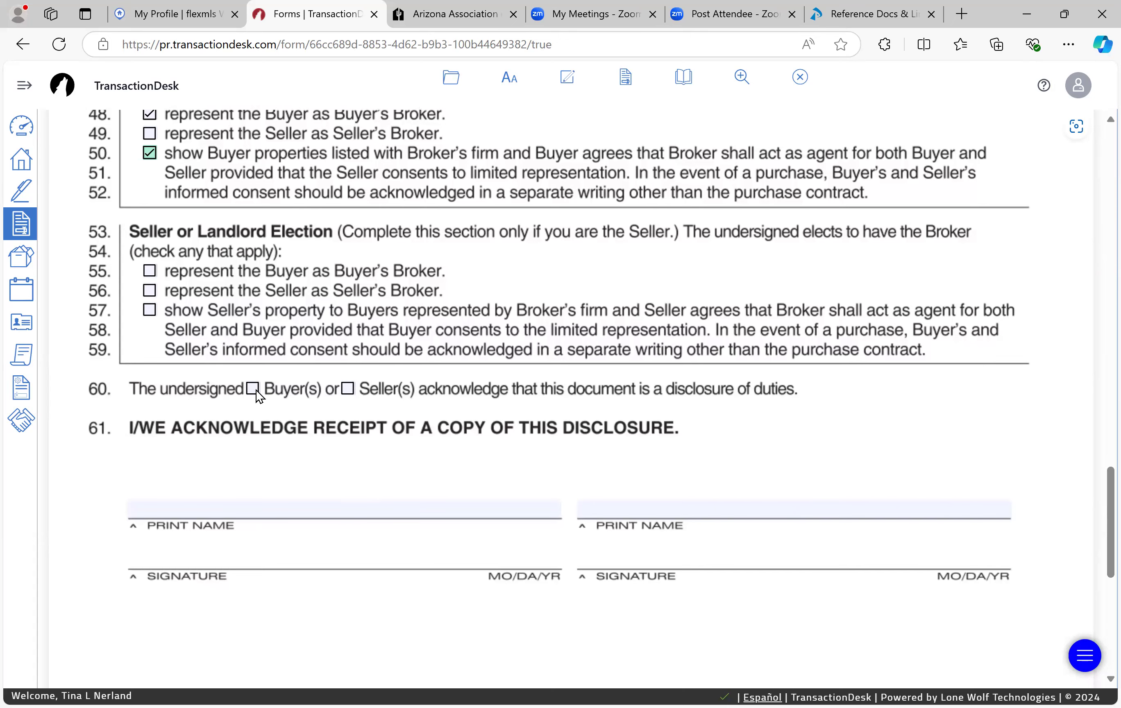
{"action": "left_click", "coordinate": [253, 389]}
Step: Save the disclosure form and return to the Working with a Buyer/Purchase template
{"action": "scroll", "coordinate": [516, 466], "scroll_direction": "up", "scroll_amount": 13}
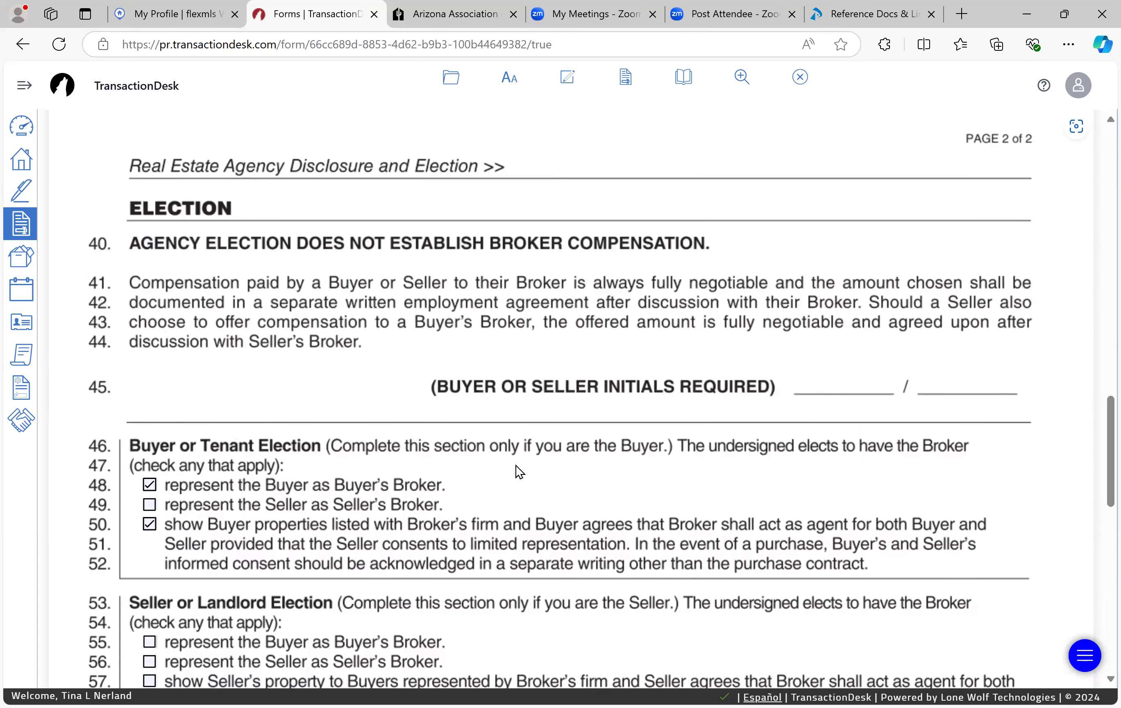
{"action": "scroll", "coordinate": [516, 466], "scroll_direction": "up", "scroll_amount": 13}
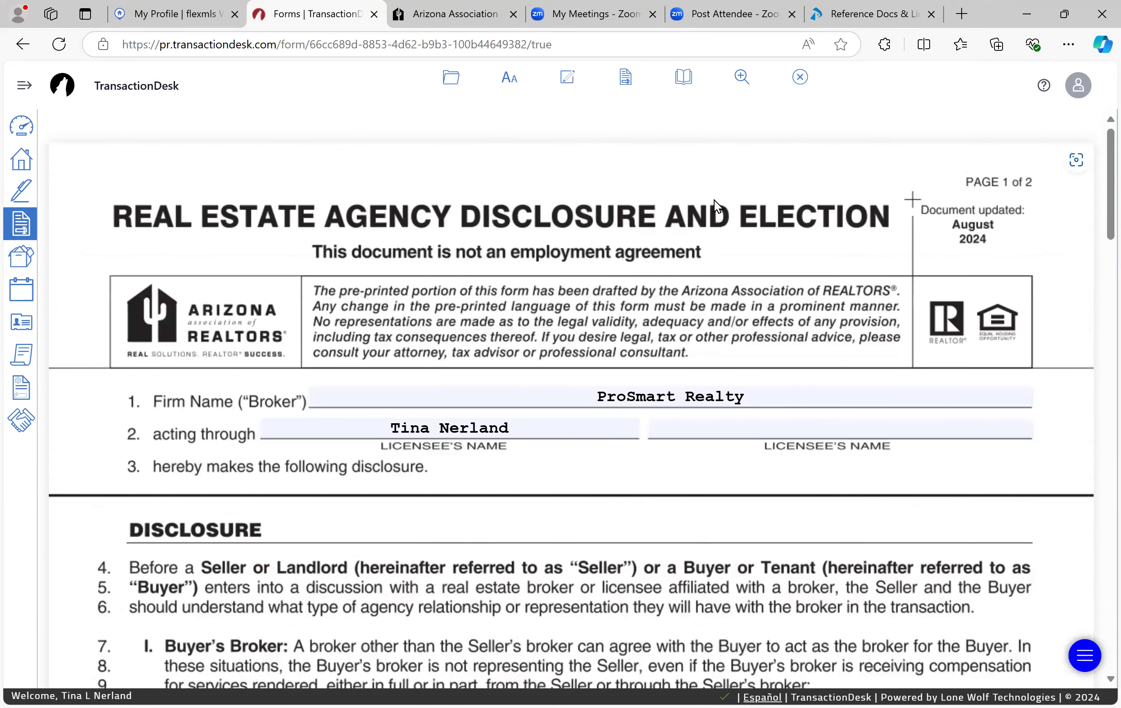
{"action": "left_click", "coordinate": [803, 81]}
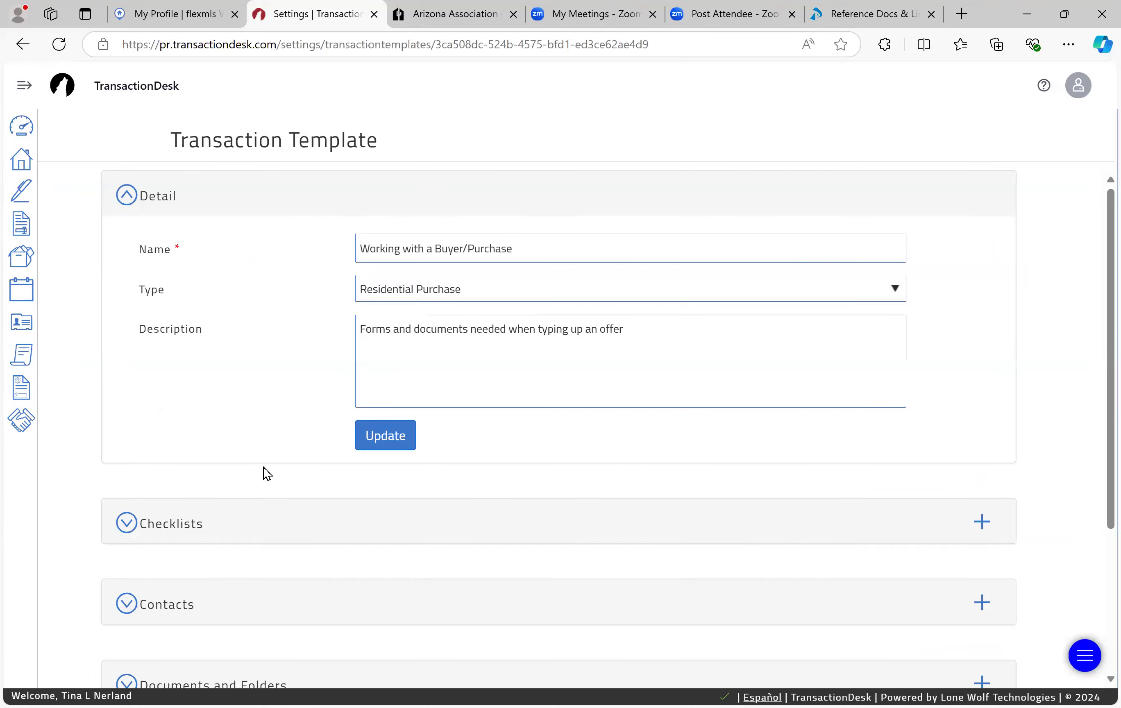
Step: Delete the duplicate Real Estate Agency Disclosure and Election Buyer entry, leaving a single copy in Forms
{"action": "scroll", "coordinate": [207, 511], "scroll_direction": "down", "scroll_amount": 3}
{"action": "left_click", "coordinate": [150, 553]}
{"action": "scroll", "coordinate": [151, 550], "scroll_direction": "down", "scroll_amount": 6}
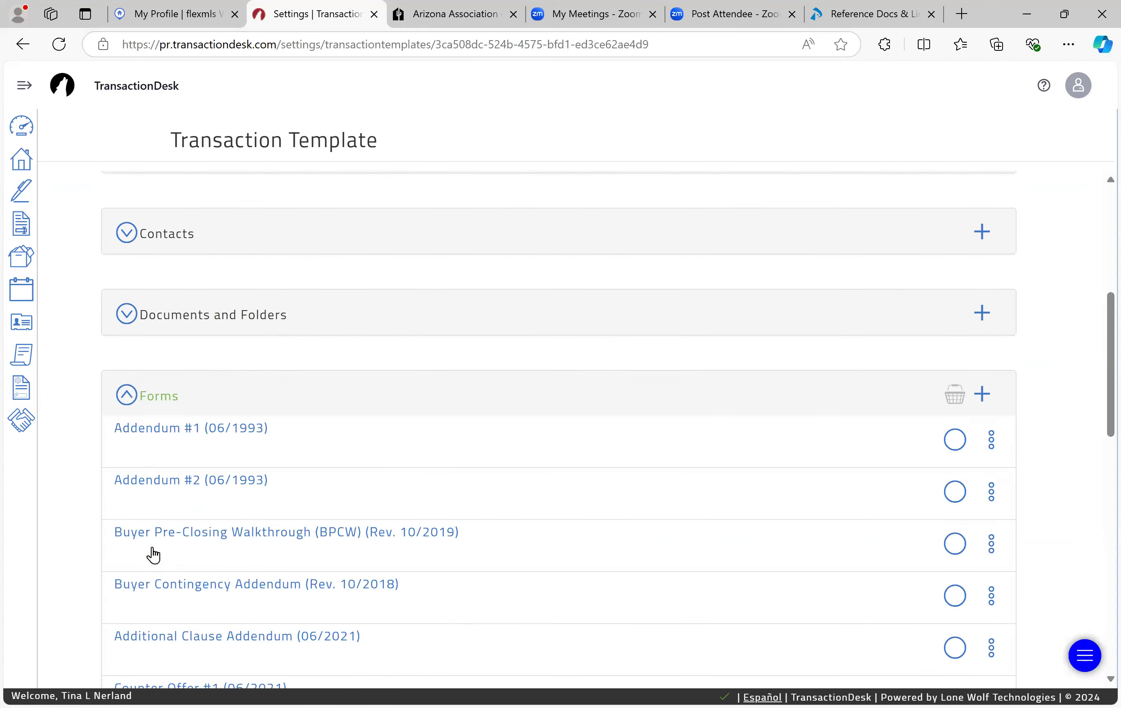
{"action": "scroll", "coordinate": [152, 546], "scroll_direction": "down", "scroll_amount": 3}
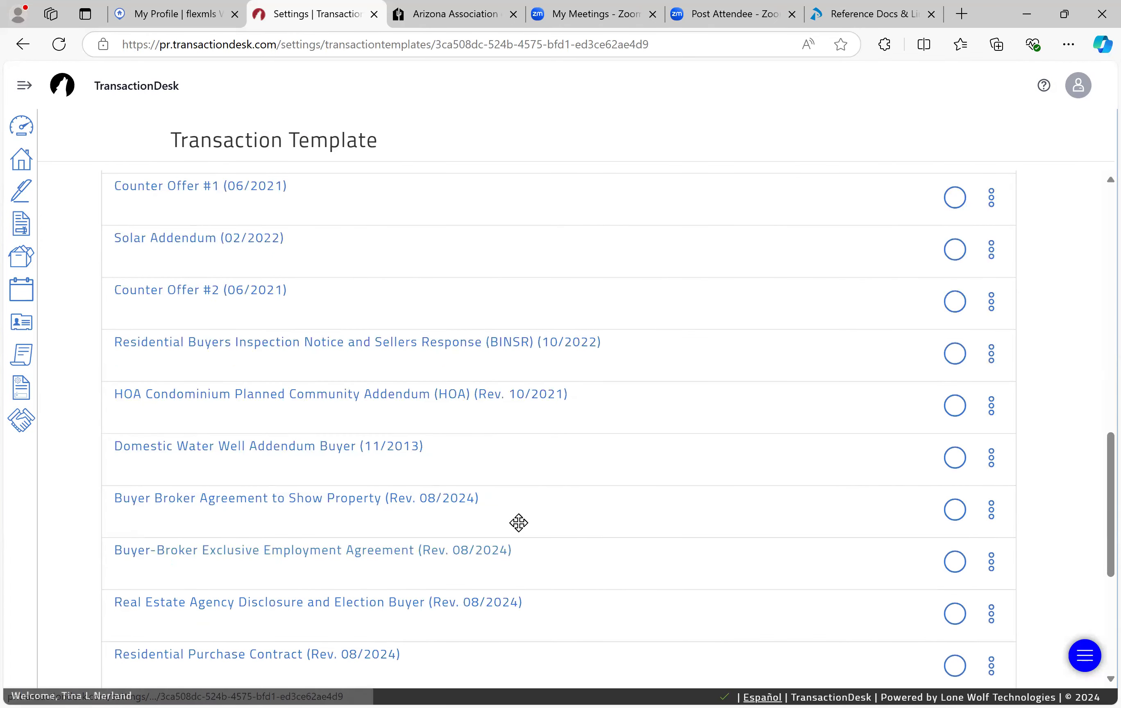
{"action": "scroll", "coordinate": [539, 526], "scroll_direction": "down", "scroll_amount": 3}
{"action": "left_click", "coordinate": [992, 447]}
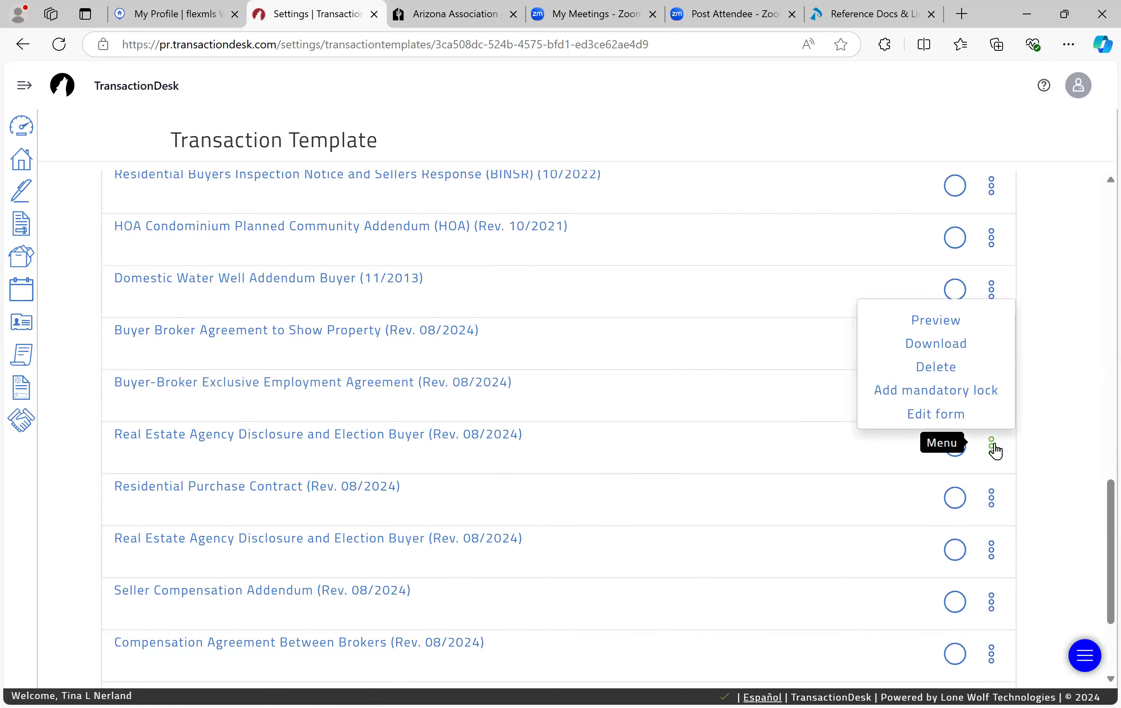
{"action": "left_click", "coordinate": [941, 368]}
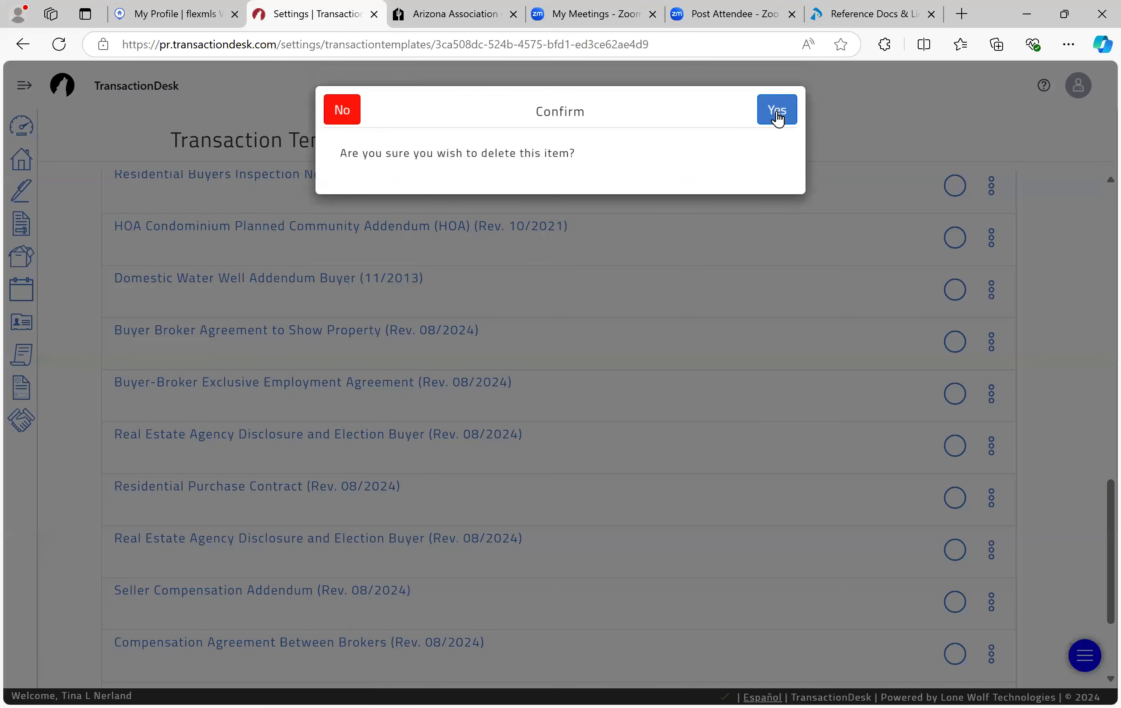
{"action": "left_click", "coordinate": [777, 112]}
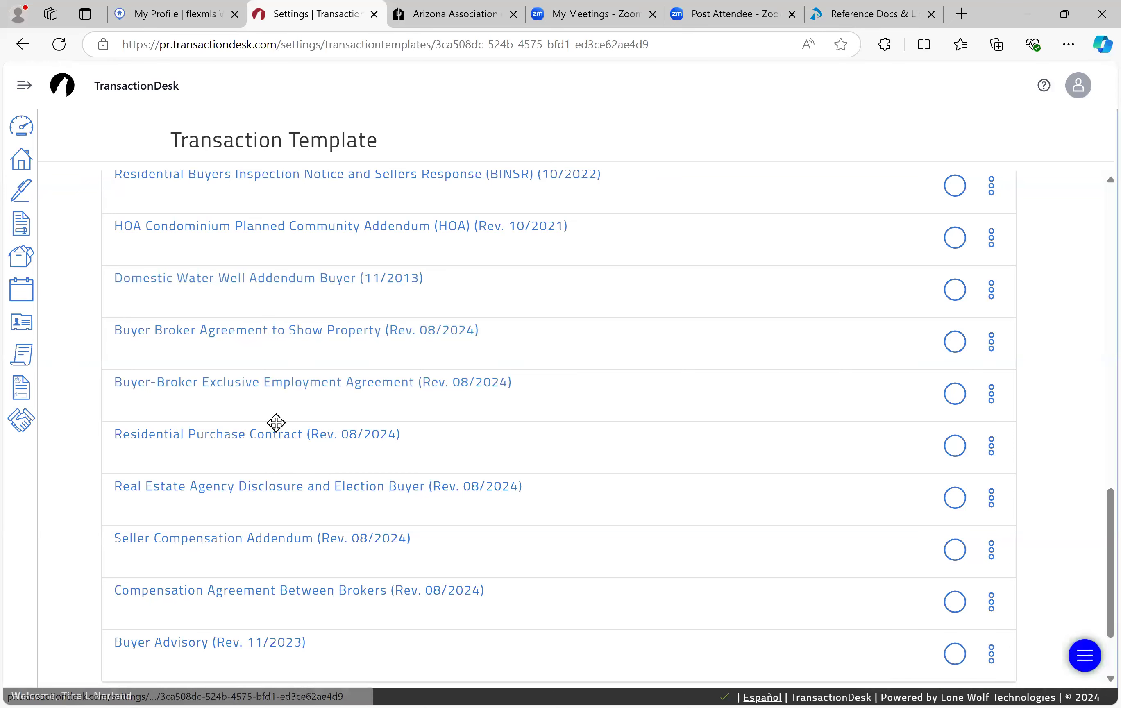
{"action": "scroll", "coordinate": [275, 423], "scroll_direction": "up", "scroll_amount": 2}
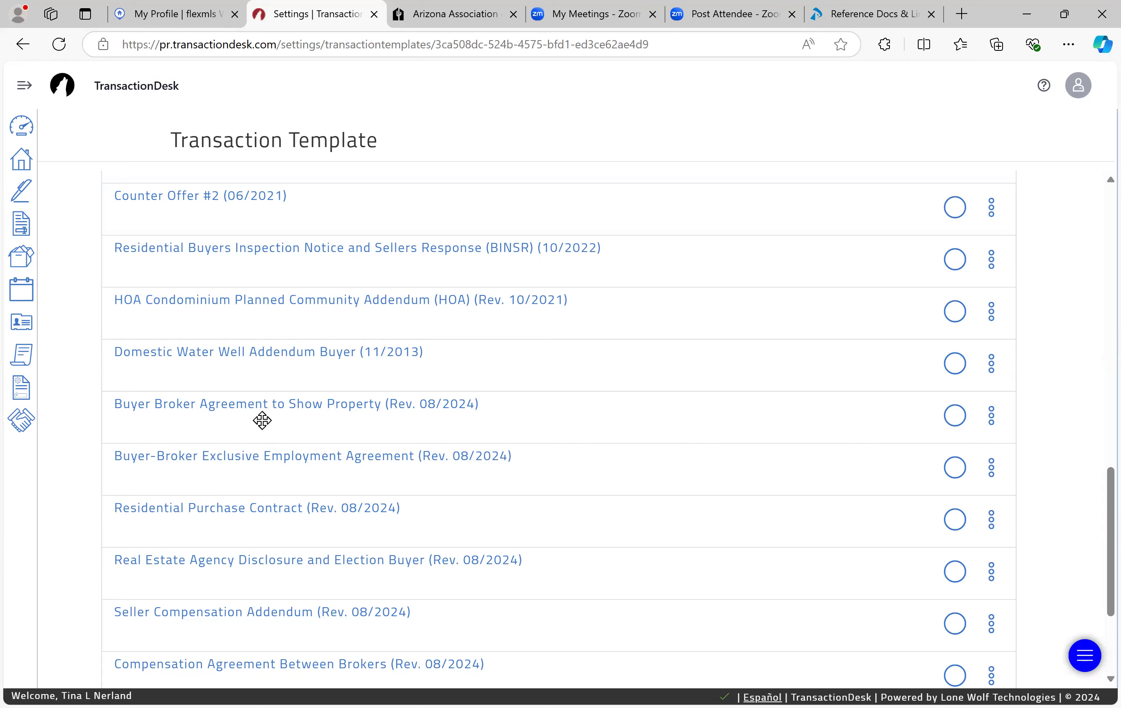
Step: Delete the Security Title Agency and Varsity Homes contacts, leaving the buyer's broker and buyer's agent
{"action": "scroll", "coordinate": [262, 421], "scroll_direction": "up", "scroll_amount": 2}
{"action": "scroll", "coordinate": [262, 420], "scroll_direction": "down", "scroll_amount": 2}
{"action": "scroll", "coordinate": [262, 420], "scroll_direction": "up", "scroll_amount": 5}
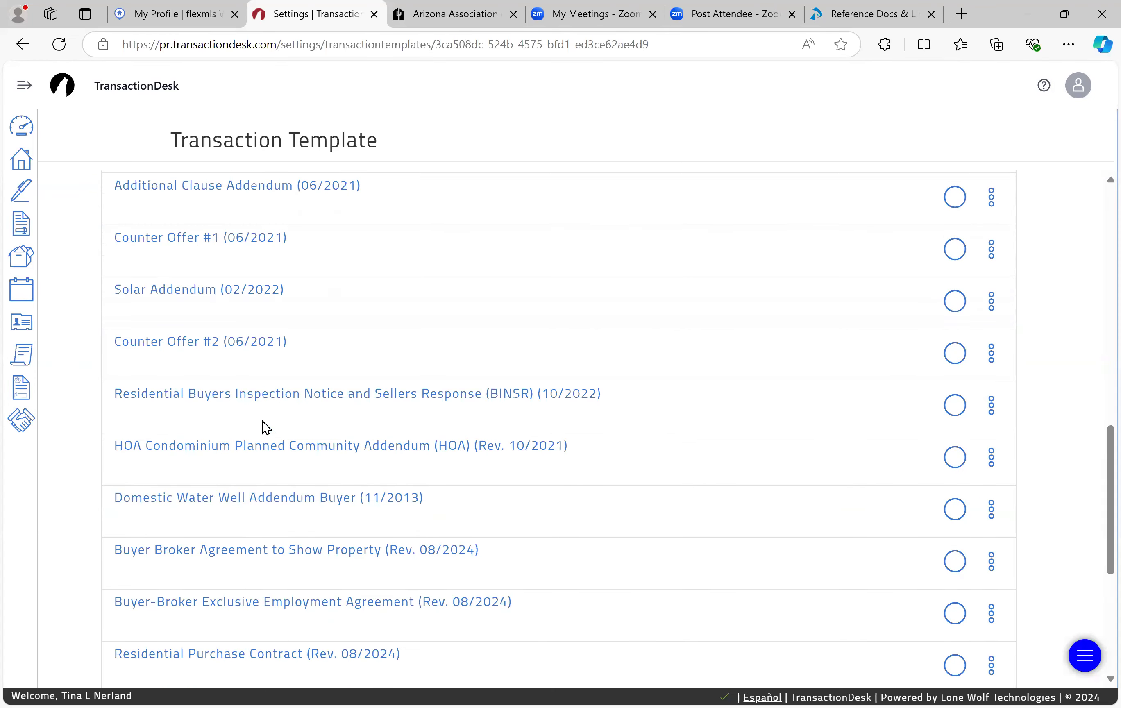
{"action": "scroll", "coordinate": [262, 422], "scroll_direction": "up", "scroll_amount": 3}
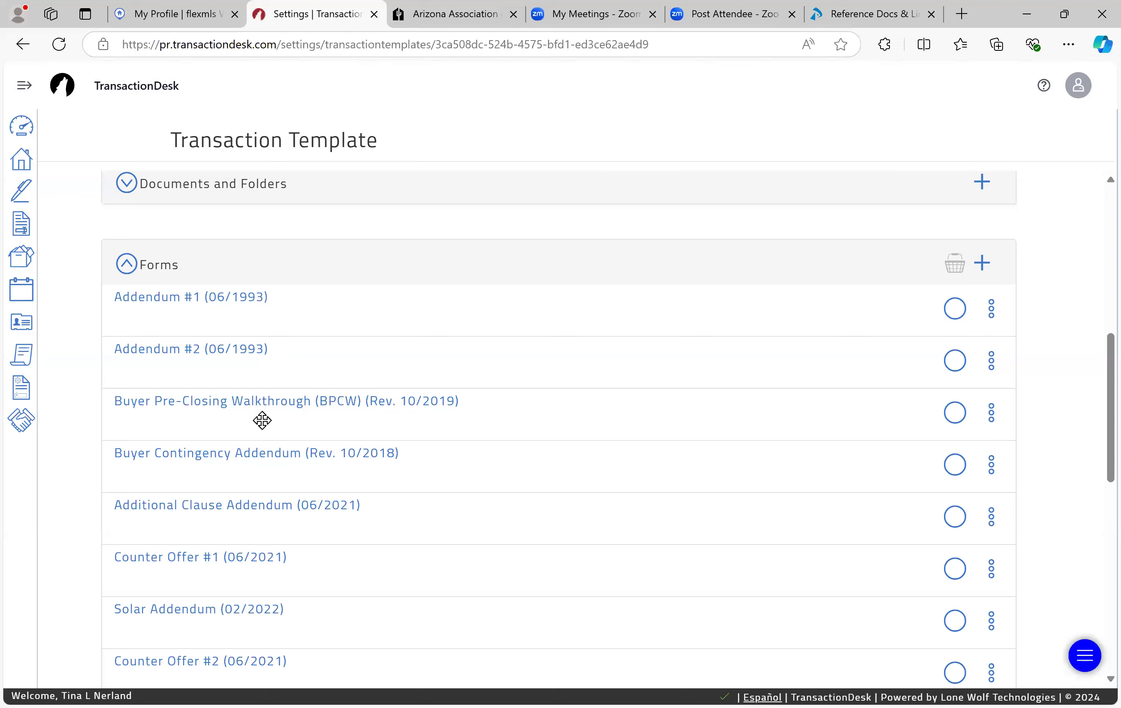
{"action": "scroll", "coordinate": [262, 420], "scroll_direction": "up", "scroll_amount": 5}
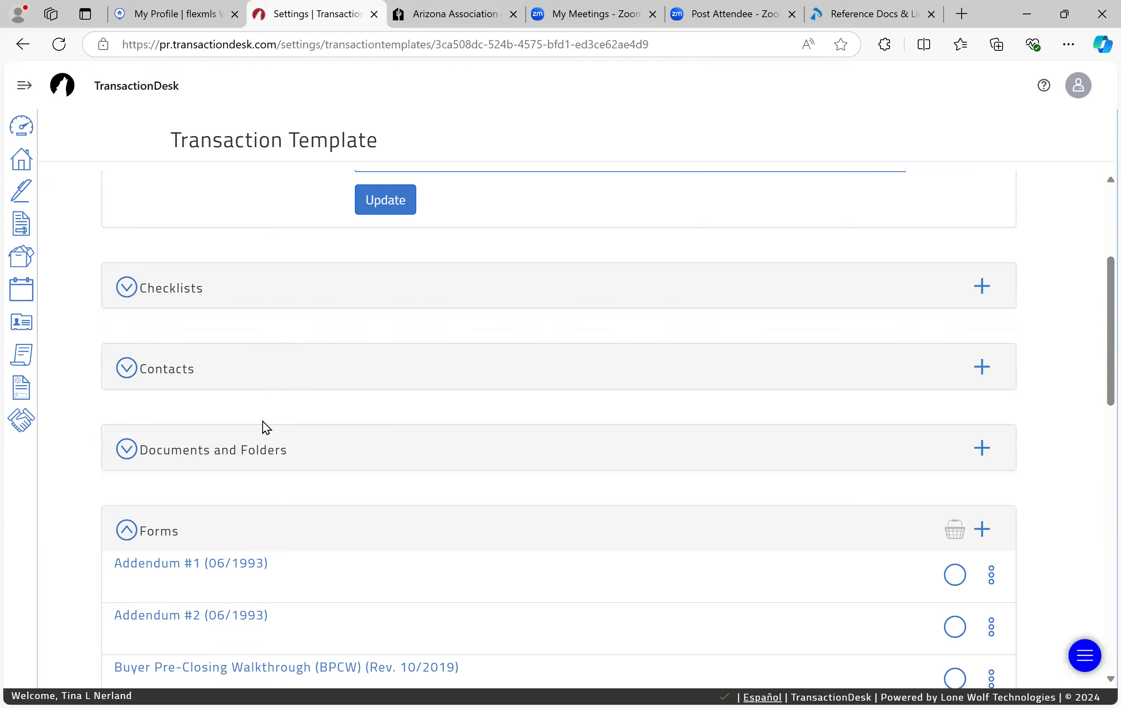
{"action": "scroll", "coordinate": [262, 422], "scroll_direction": "down", "scroll_amount": 11}
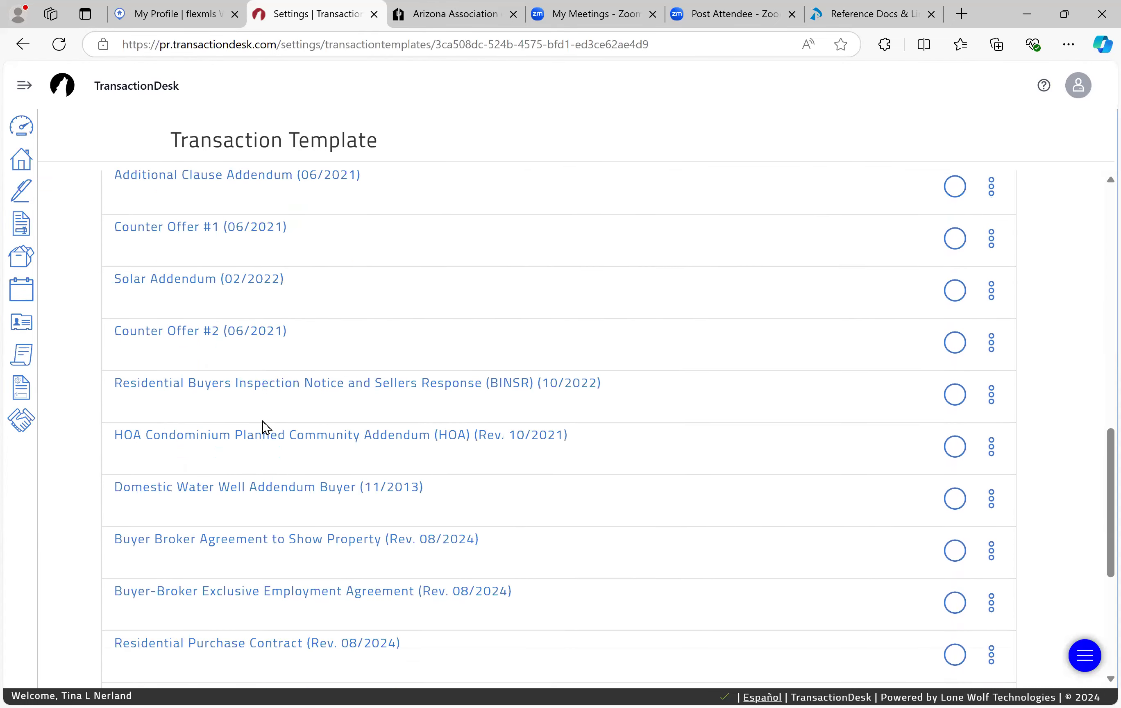
{"action": "scroll", "coordinate": [262, 421], "scroll_direction": "down", "scroll_amount": 6}
{"action": "scroll", "coordinate": [262, 424], "scroll_direction": "up", "scroll_amount": 15}
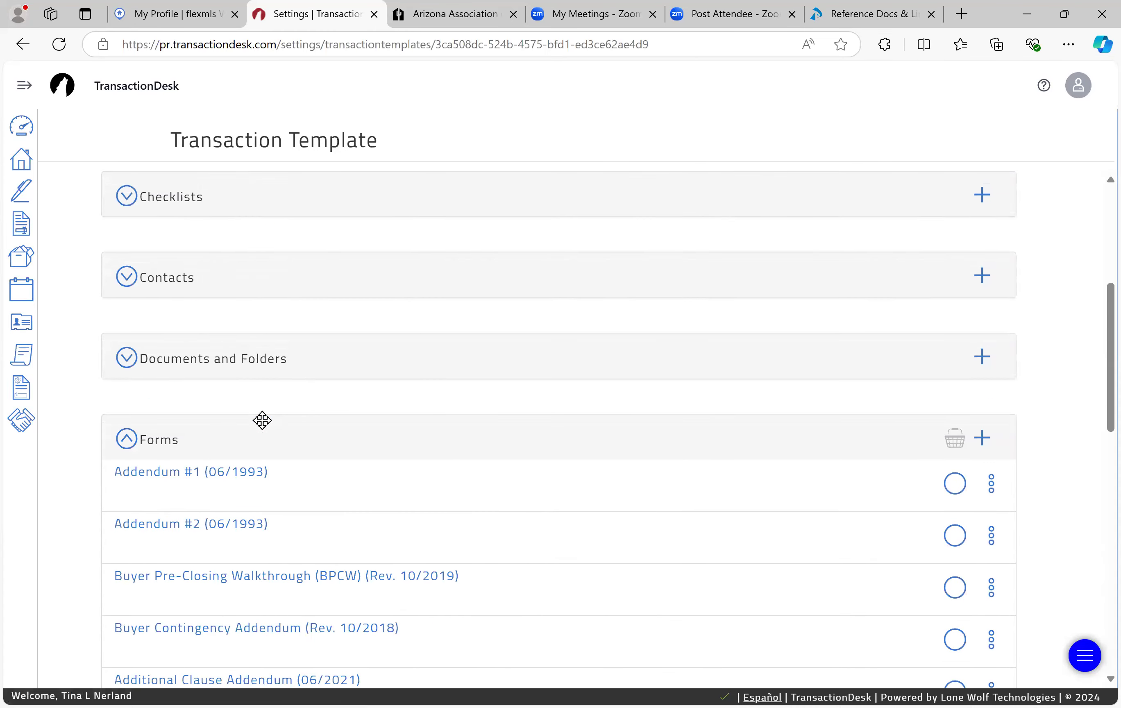
{"action": "scroll", "coordinate": [262, 421], "scroll_direction": "up", "scroll_amount": 3}
{"action": "left_click", "coordinate": [167, 407]}
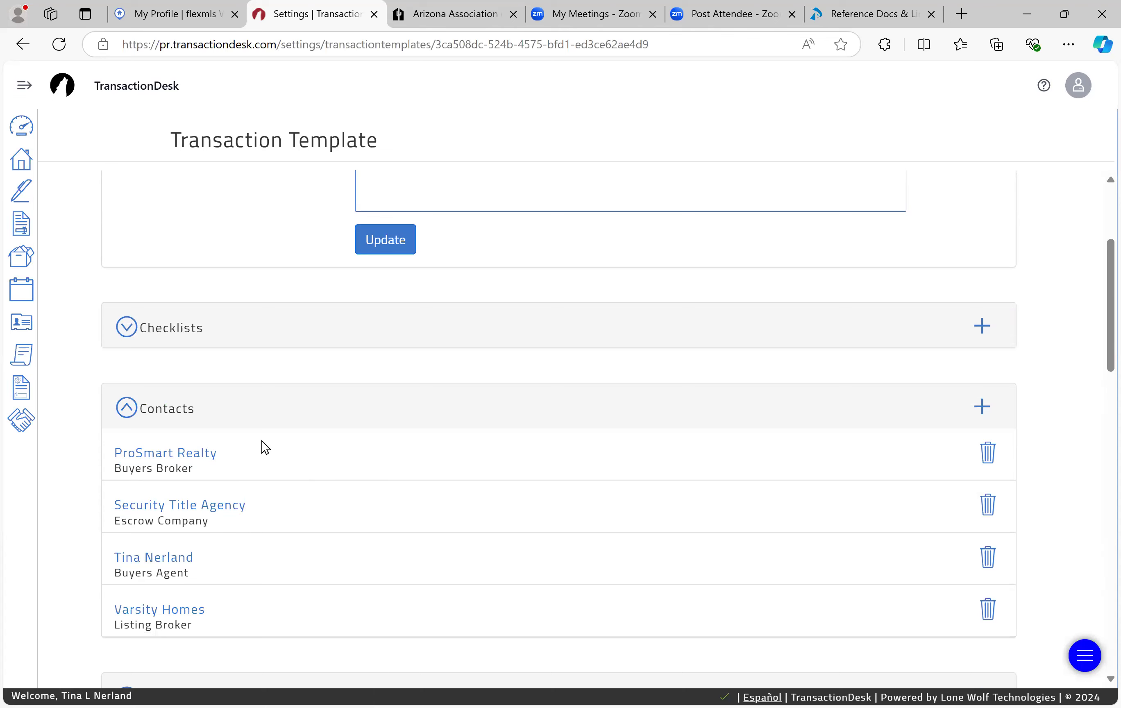
{"action": "left_click", "coordinate": [986, 504]}
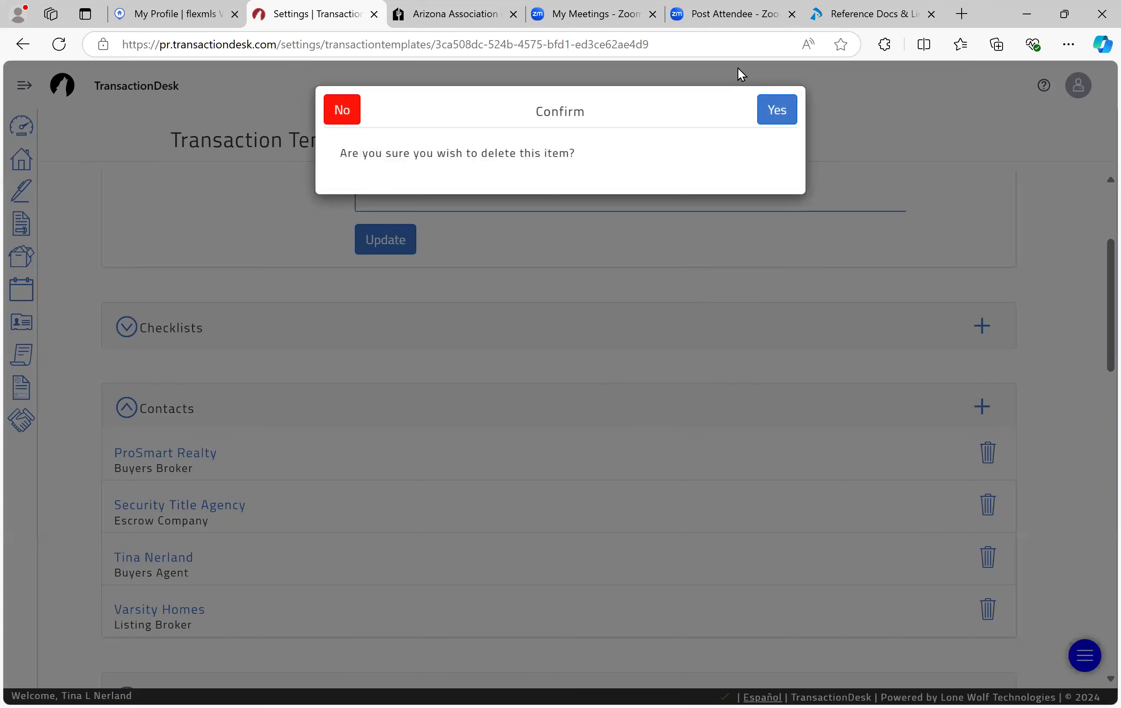
{"action": "left_click", "coordinate": [777, 108]}
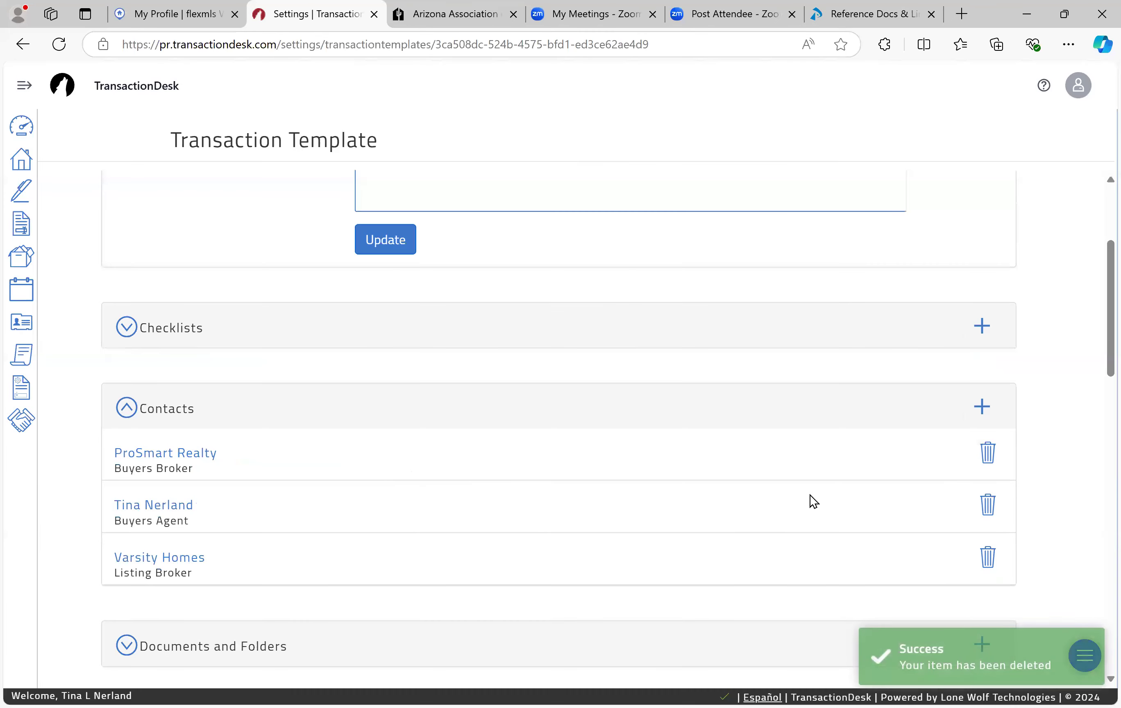
{"action": "left_click", "coordinate": [987, 556]}
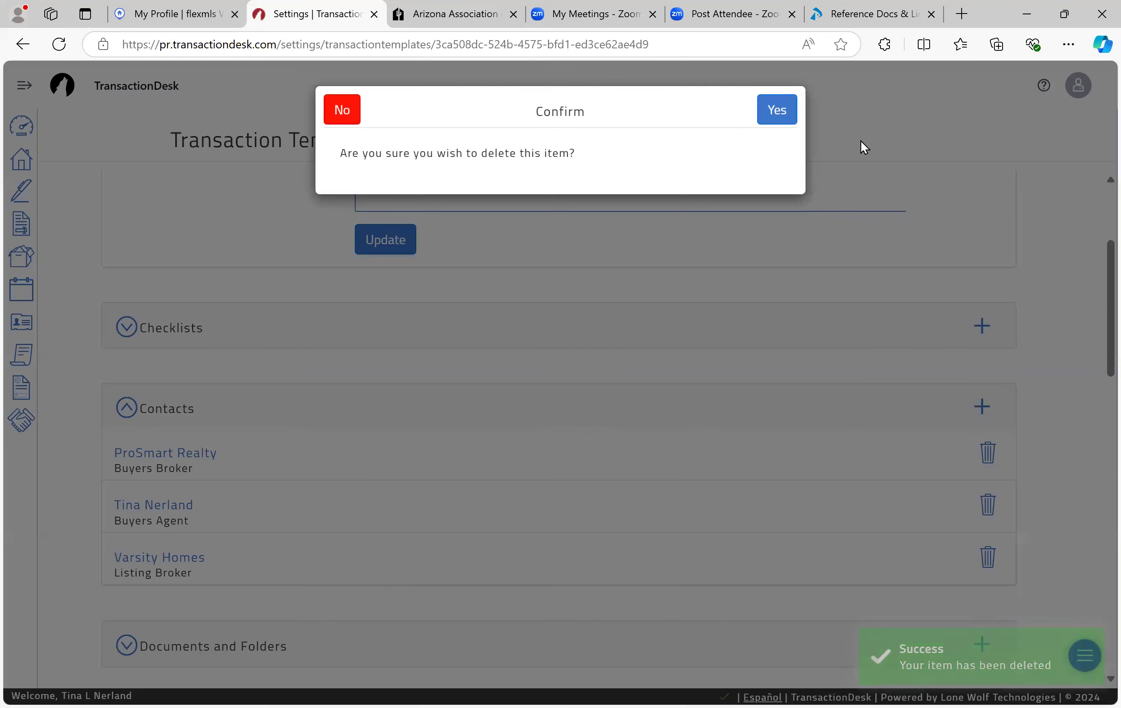
{"action": "left_click", "coordinate": [777, 112]}
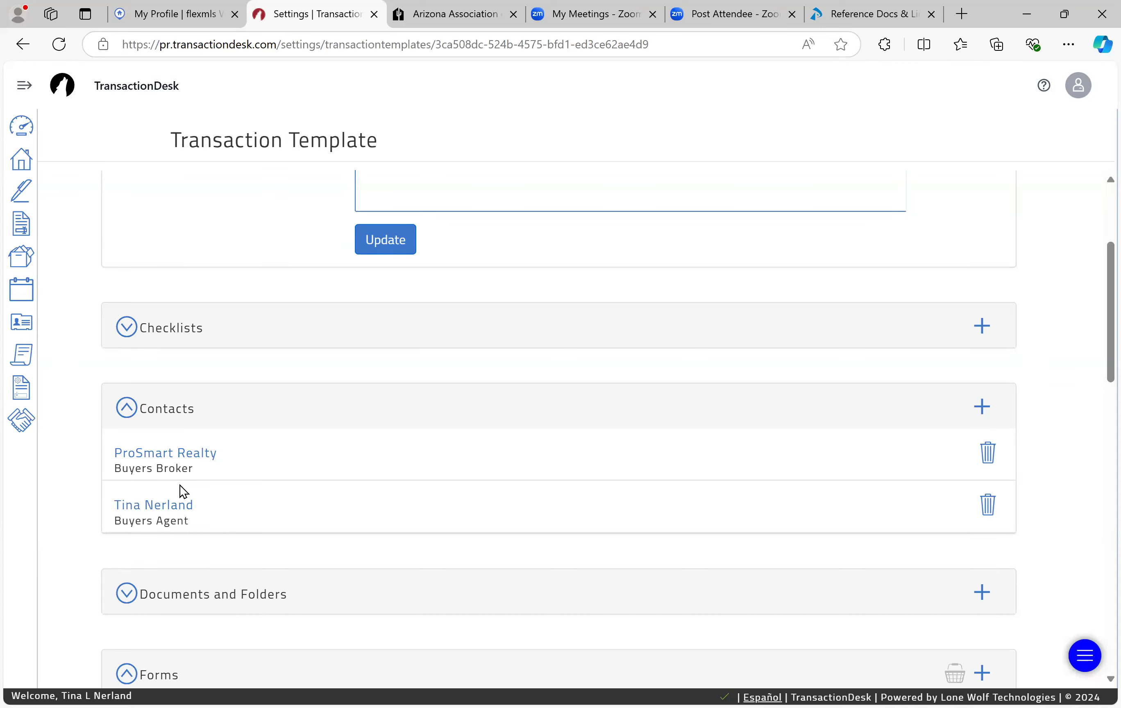
{"action": "scroll", "coordinate": [180, 485], "scroll_direction": "up", "scroll_amount": 3}
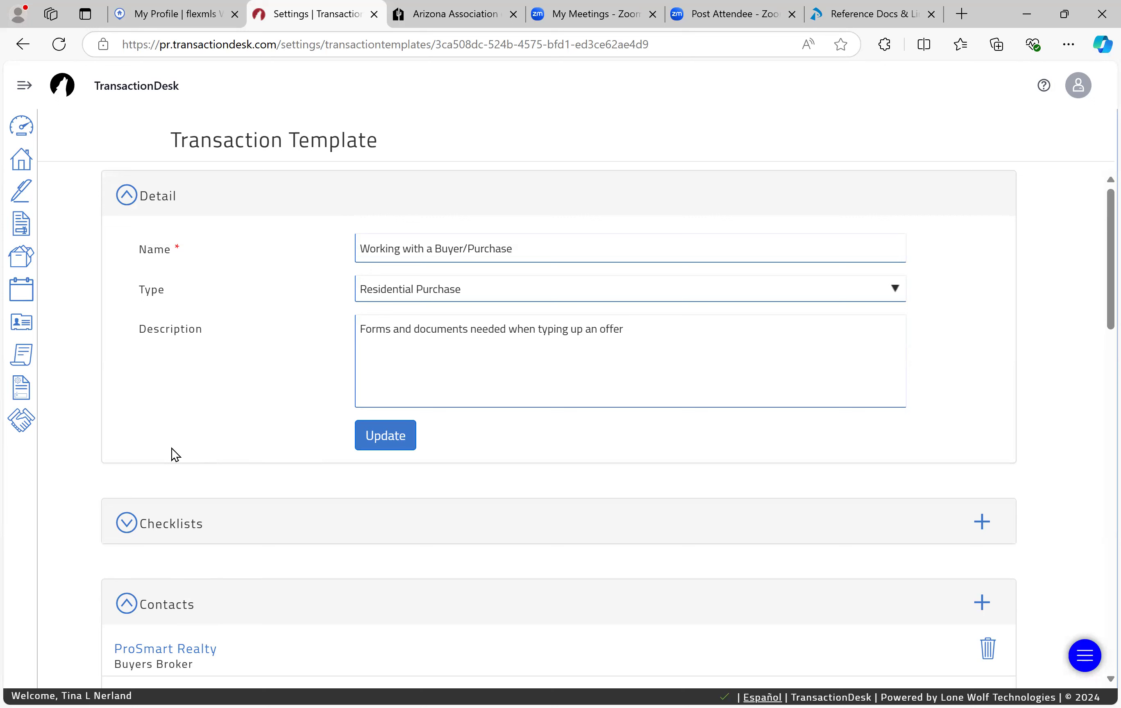
{"action": "left_click", "coordinate": [22, 127]}
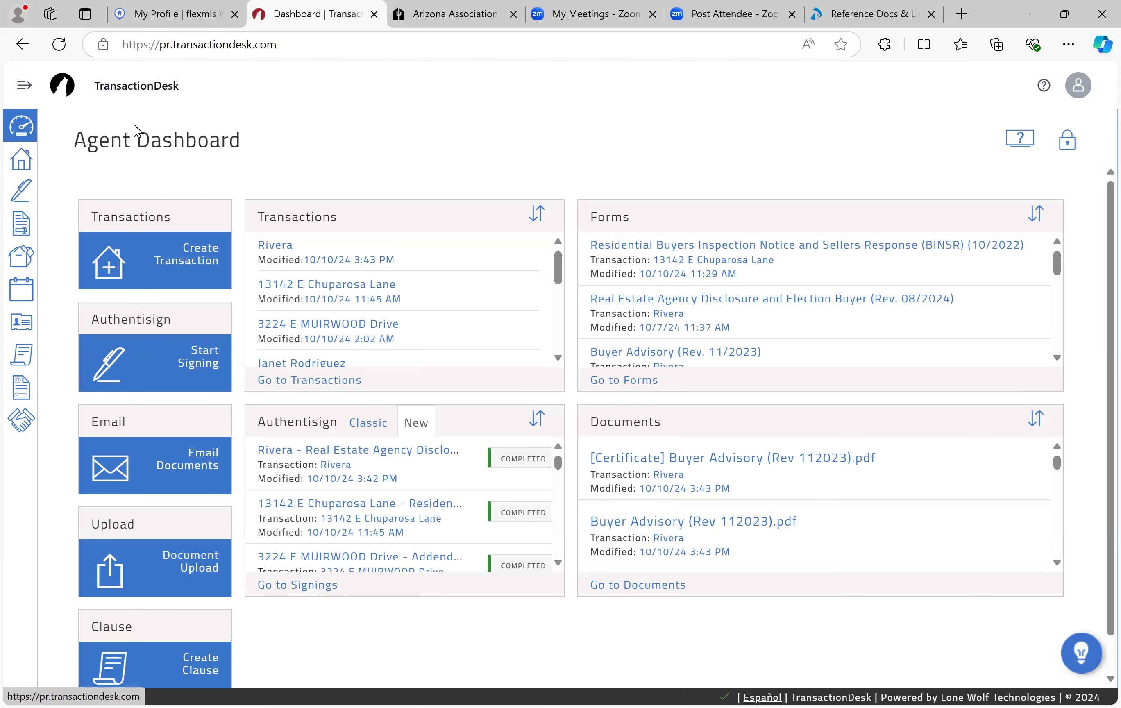
{"action": "left_click", "coordinate": [217, 257]}
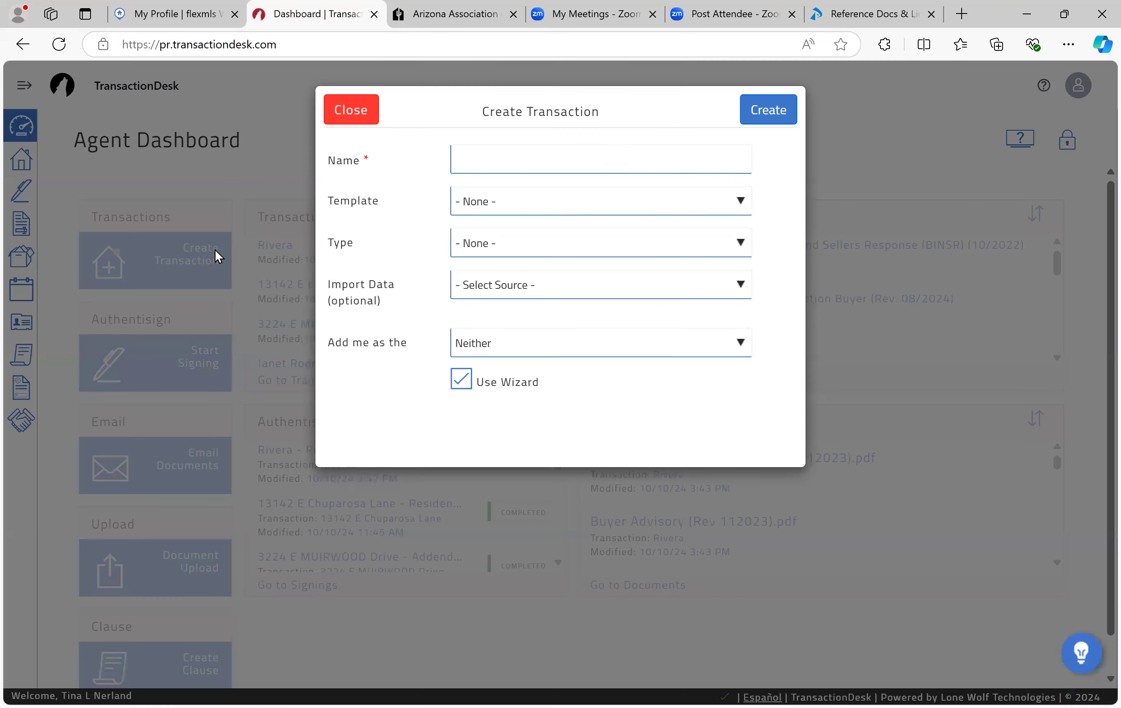
{"action": "left_click", "coordinate": [487, 169]}
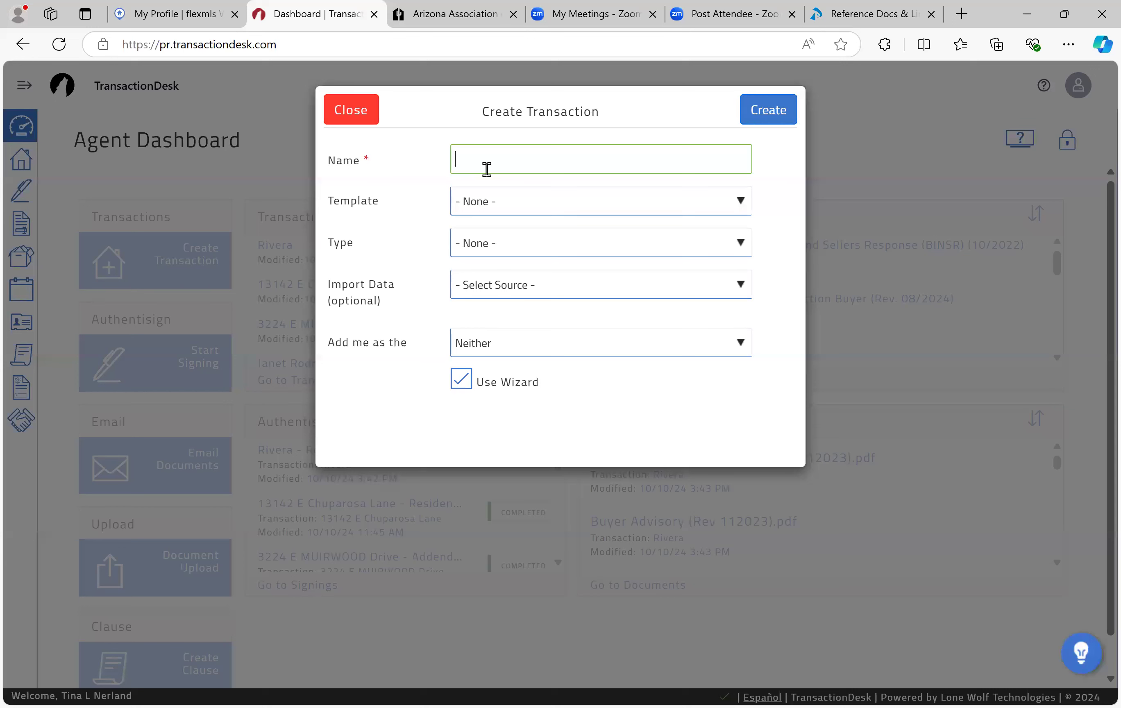
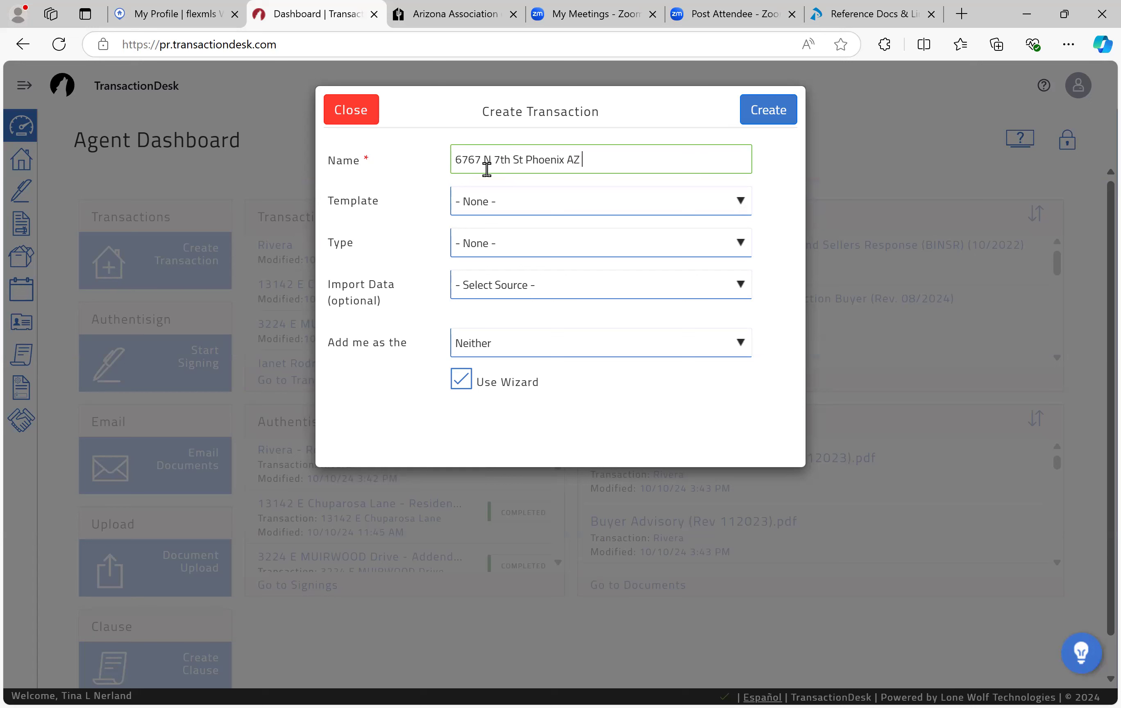
Step: Choose the Working with a Buyer/Purchase template and ARMLS (Web API) as the import source
{"action": "left_click", "coordinate": [515, 204]}
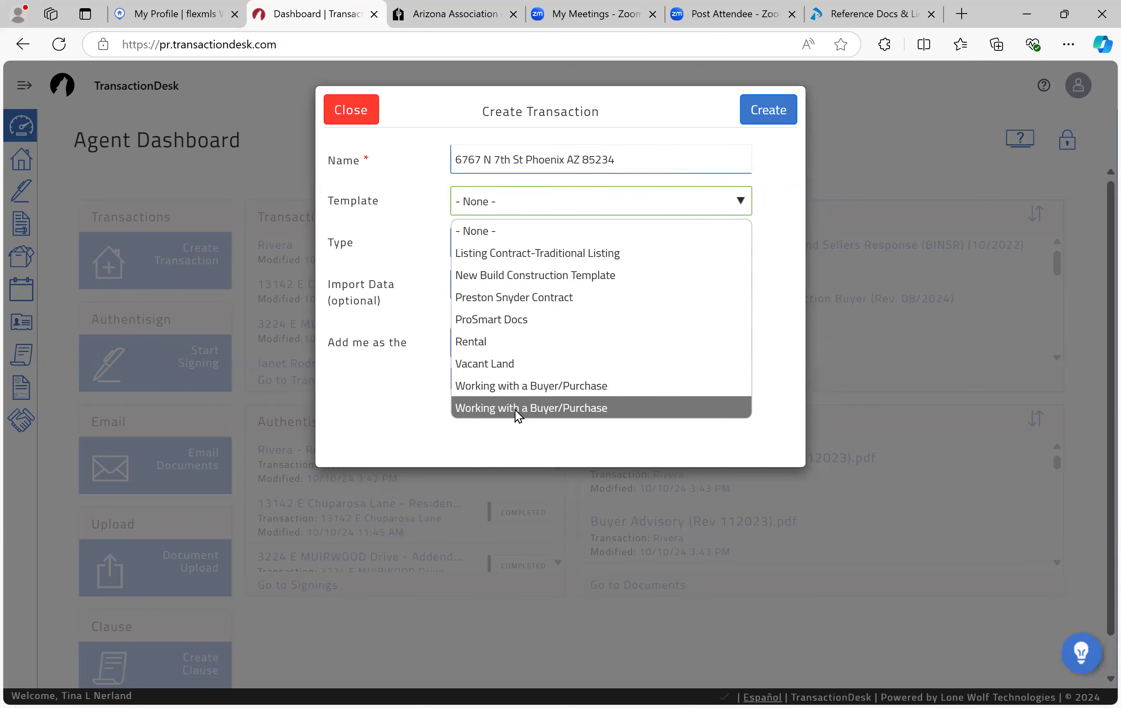
{"action": "left_click", "coordinate": [496, 386]}
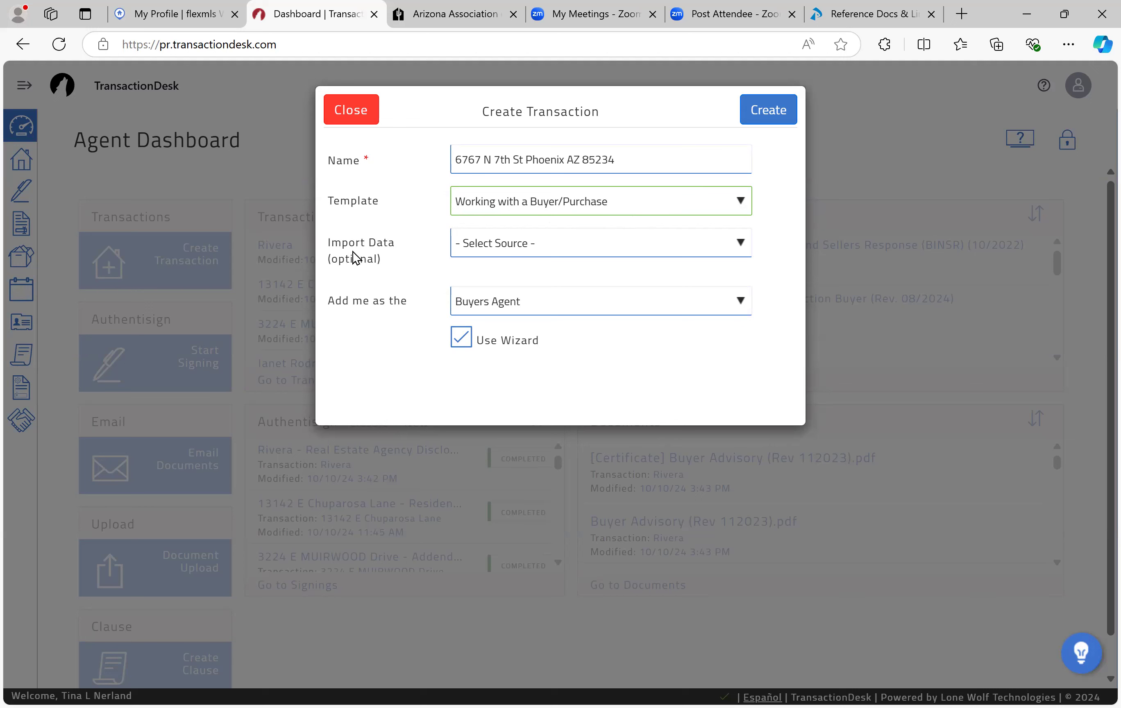
{"action": "left_click", "coordinate": [504, 249]}
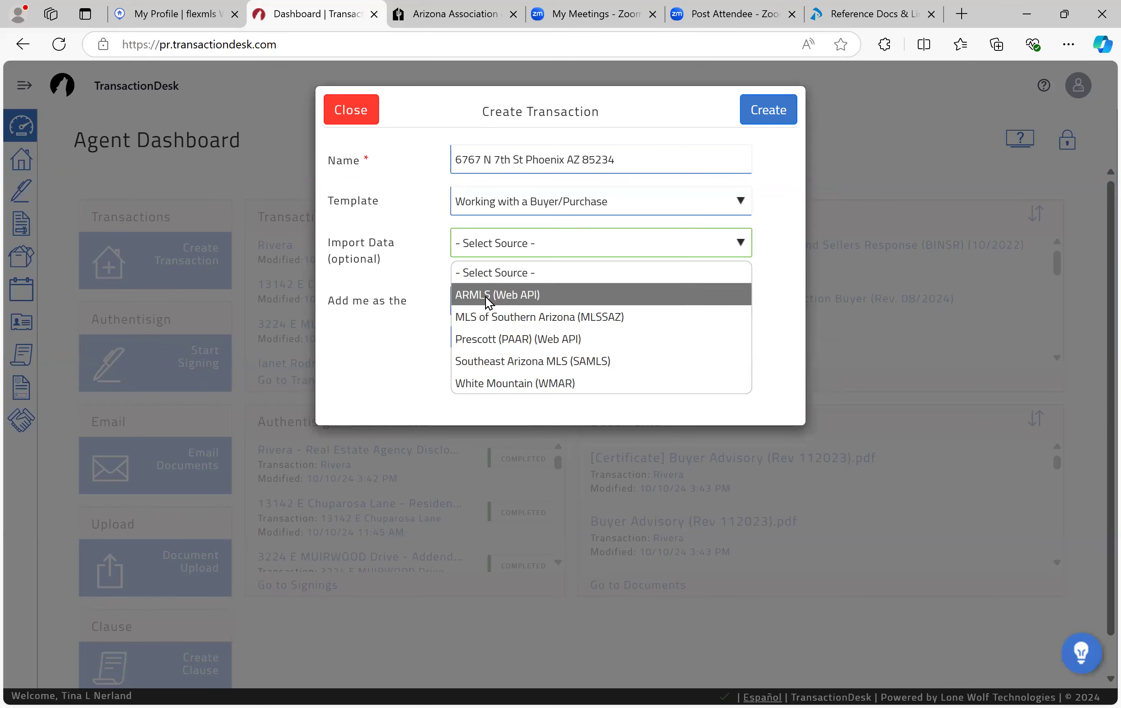
{"action": "left_click", "coordinate": [508, 298]}
Step: Find the address in Flexmls, open listing 6763272 and copy its MLS number
{"action": "left_click", "coordinate": [155, 20]}
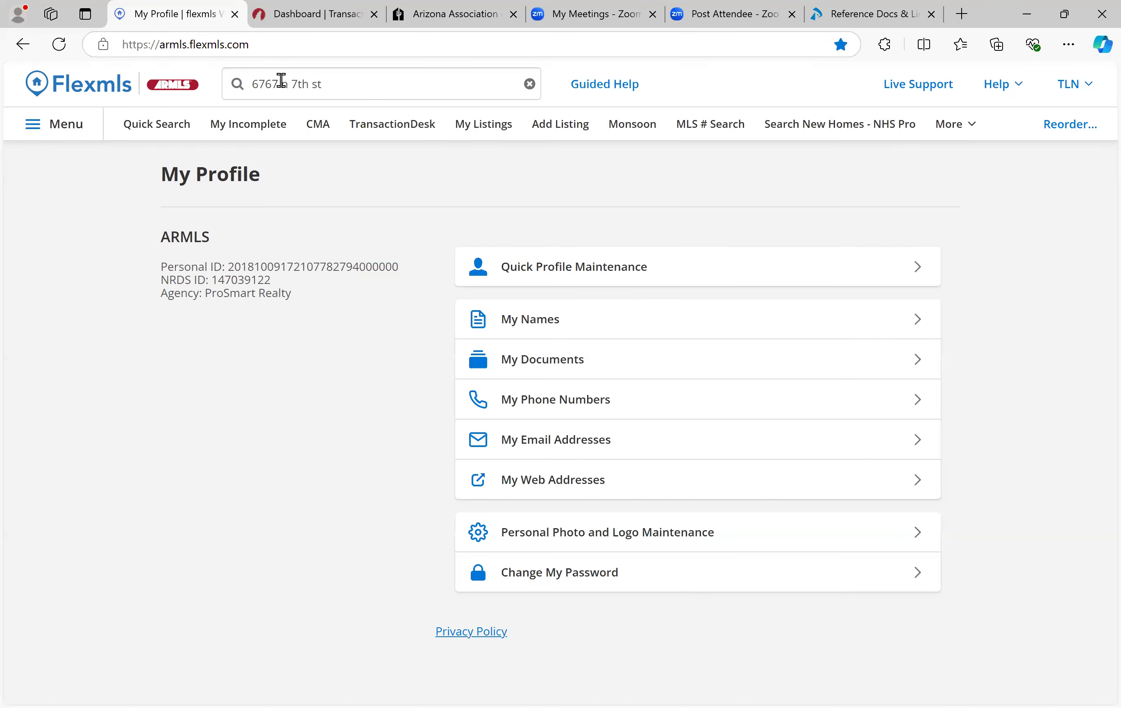
{"action": "left_click", "coordinate": [332, 88]}
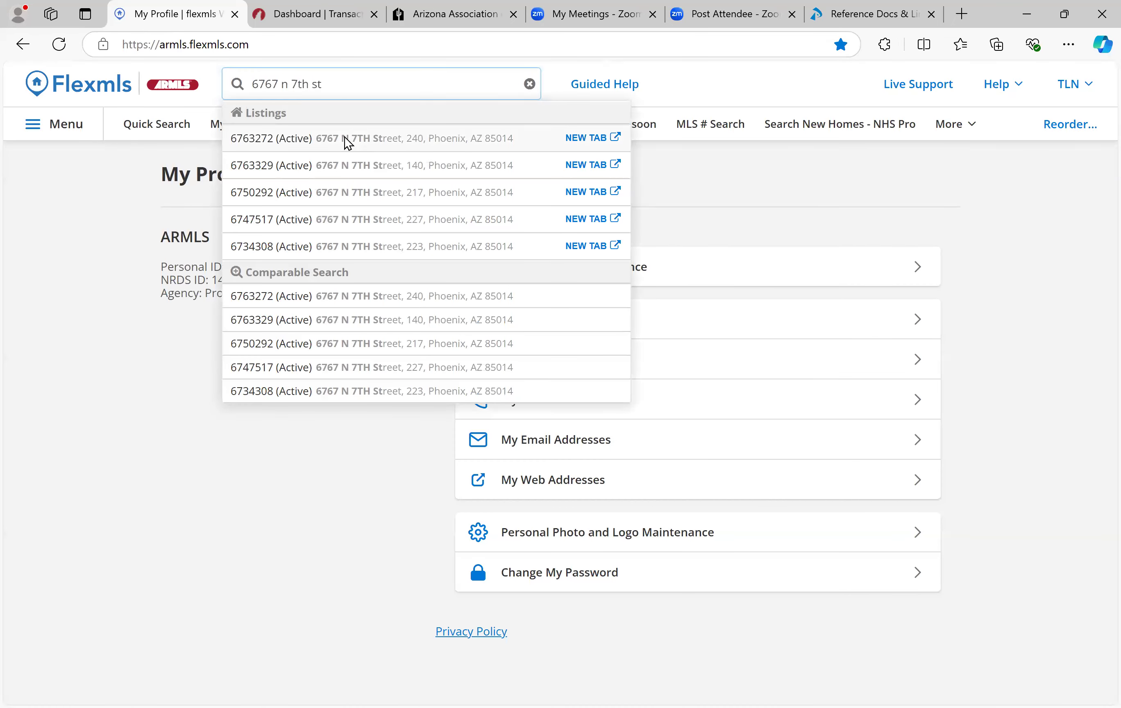
{"action": "left_click", "coordinate": [344, 140]}
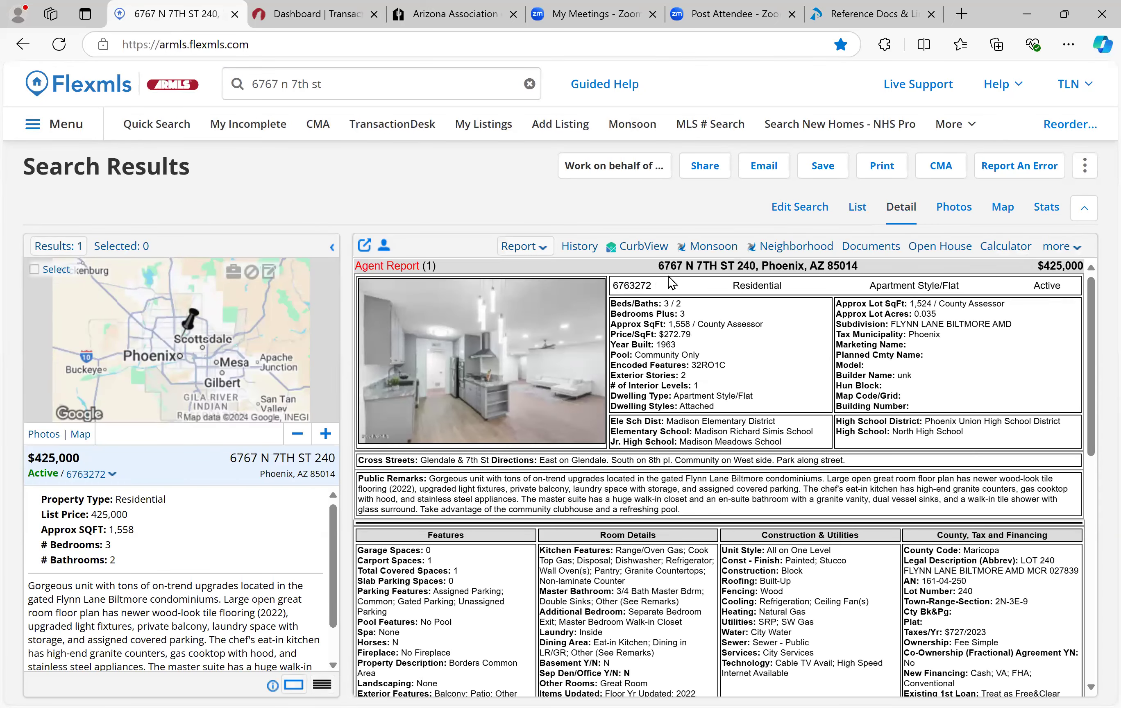
{"action": "left_click_drag", "start_coordinate": [654, 284], "coordinate": [611, 285]}
{"action": "scroll", "coordinate": [196, 486], "scroll_direction": "down", "scroll_amount": 1}
{"action": "scroll", "coordinate": [196, 486], "scroll_direction": "up", "scroll_amount": 1}
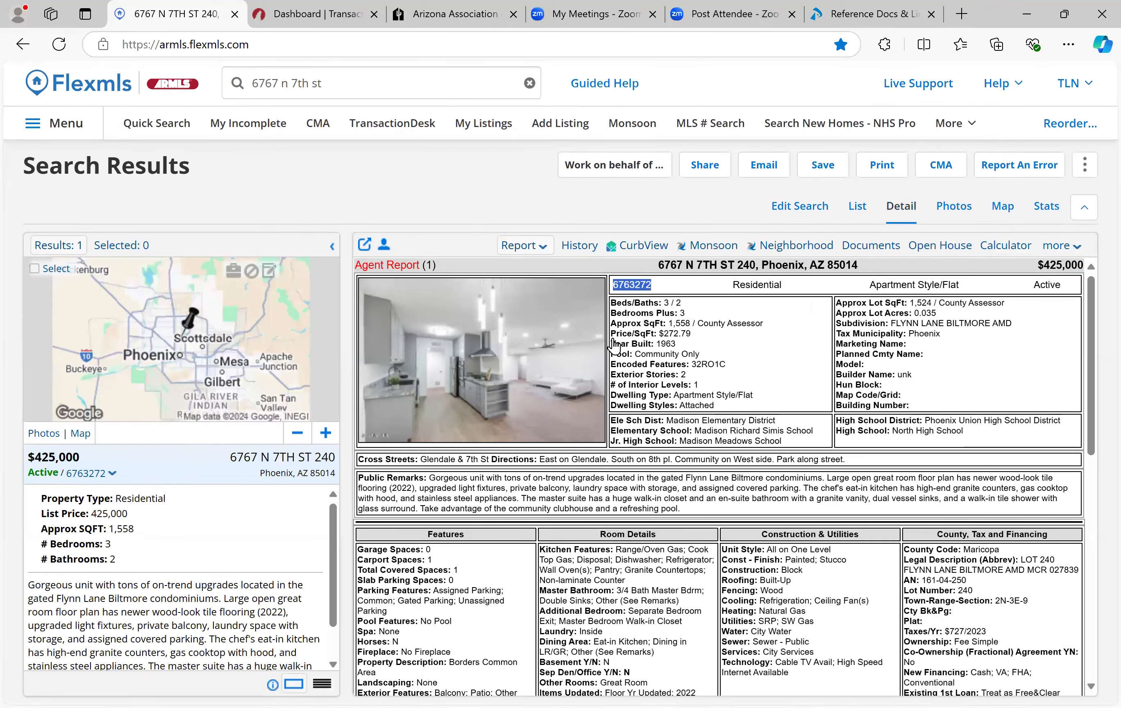
{"action": "left_click", "coordinate": [636, 286]}
{"action": "left_click_drag", "start_coordinate": [652, 285], "coordinate": [594, 285]}
{"action": "right_click", "coordinate": [594, 284]}
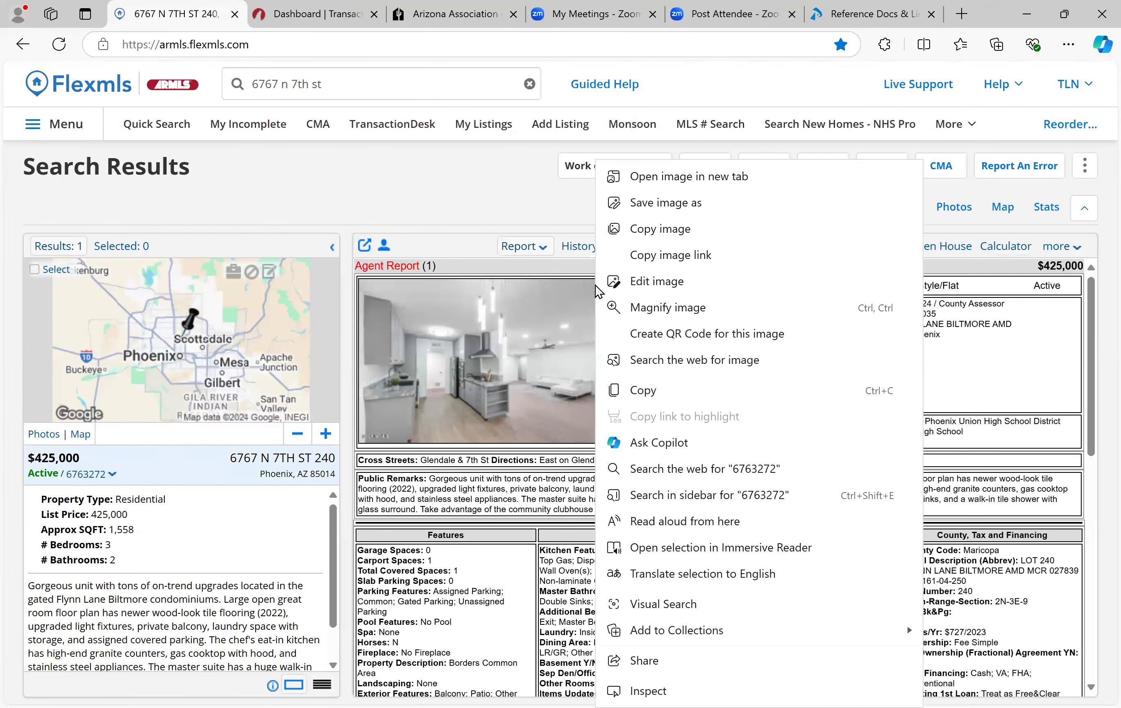
{"action": "left_click", "coordinate": [658, 390]}
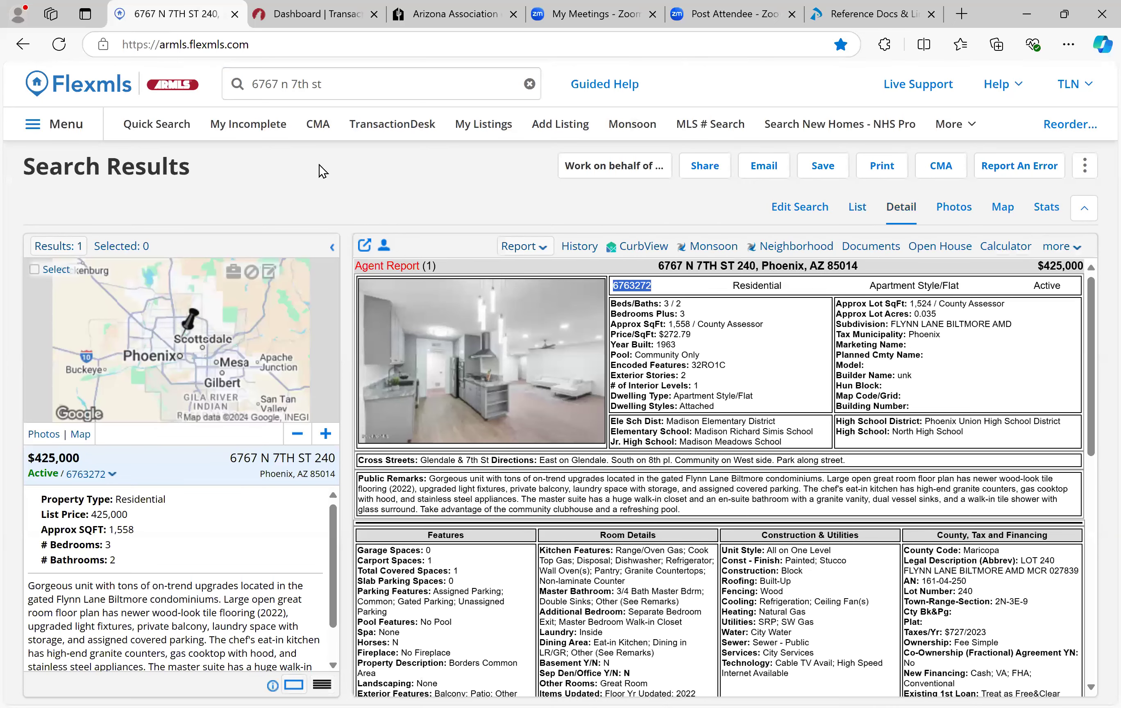
{"action": "key", "text": "ctrl+Tab"}
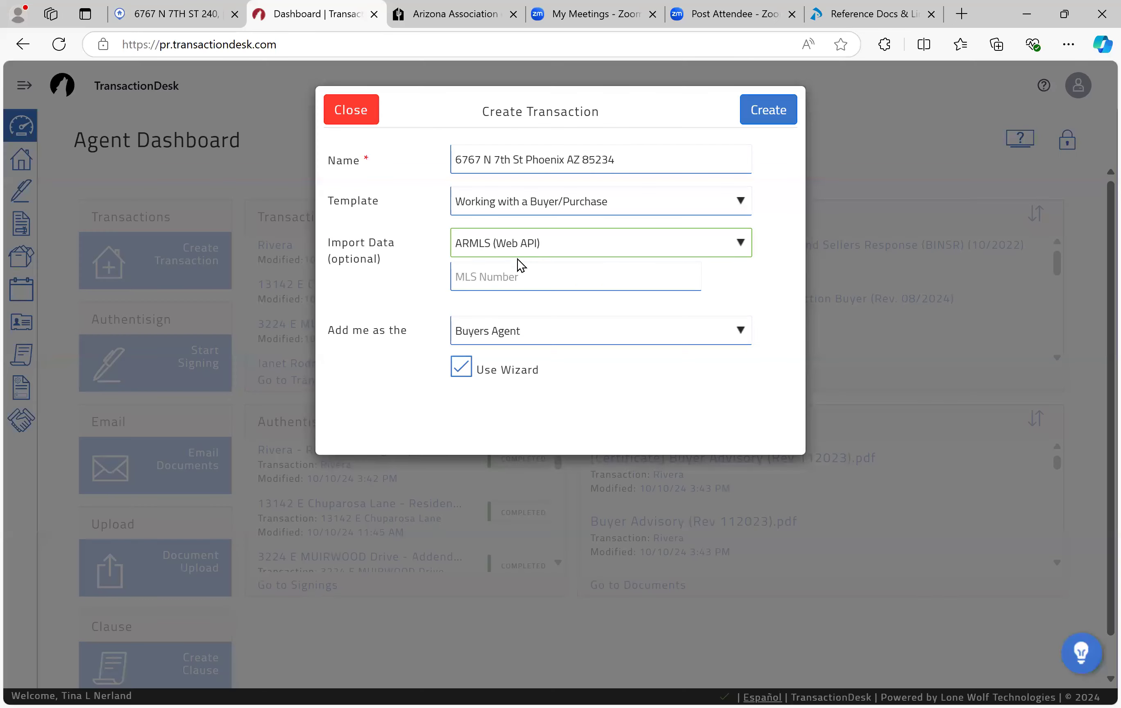
Step: Paste MLS number 6763272 into the MLS Number field without the leading space
{"action": "left_click", "coordinate": [519, 276]}
{"action": "right_click", "coordinate": [519, 277]}
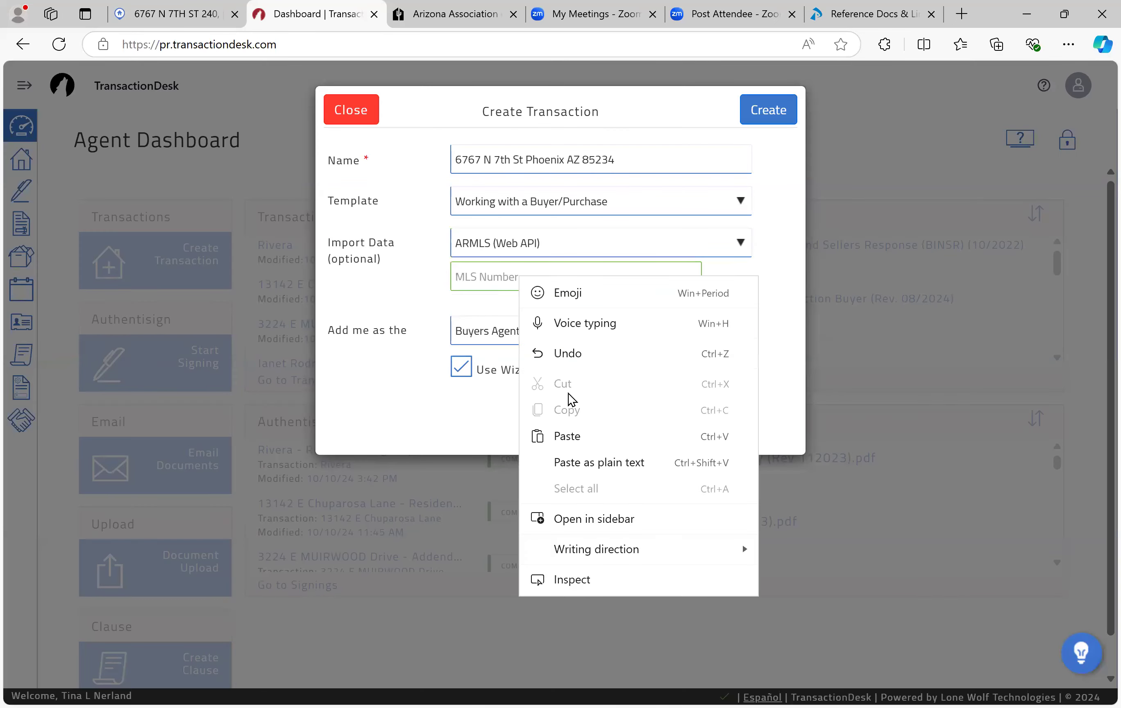
{"action": "left_click", "coordinate": [573, 429]}
{"action": "left_click", "coordinate": [479, 274]}
{"action": "key", "text": "BackSpace"}
{"action": "key", "text": "BackSpace"}
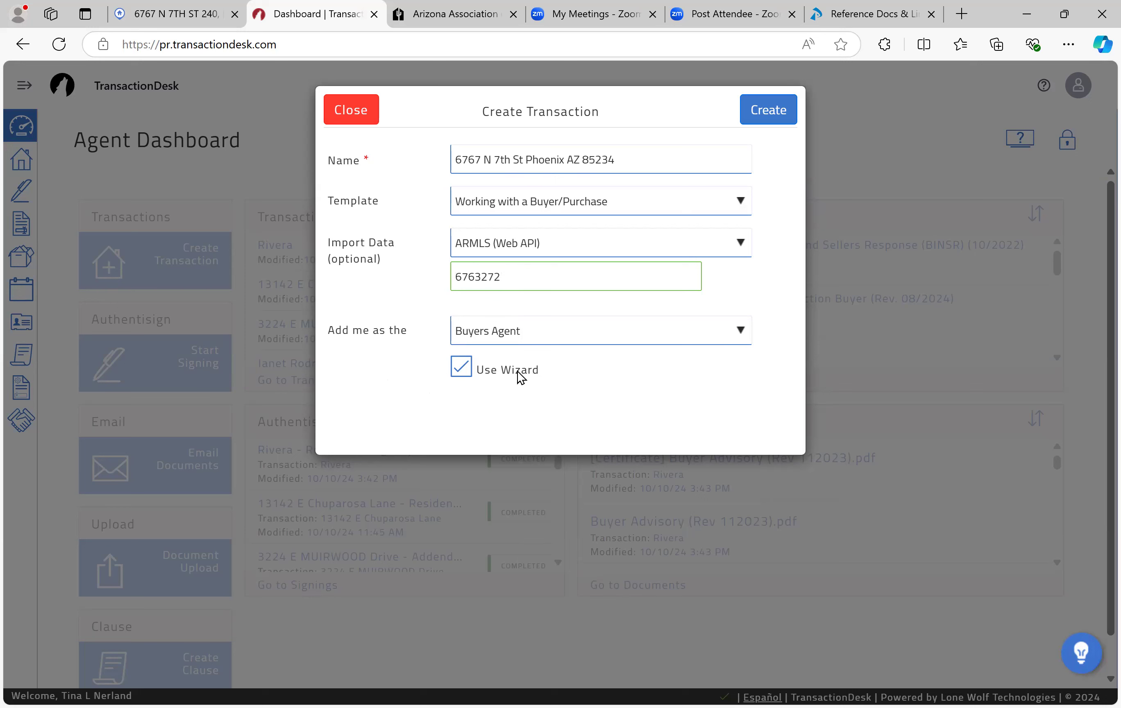
Step: Turn off Use Wizard and set 'Add me as the' to Neither
{"action": "left_click", "coordinate": [462, 367]}
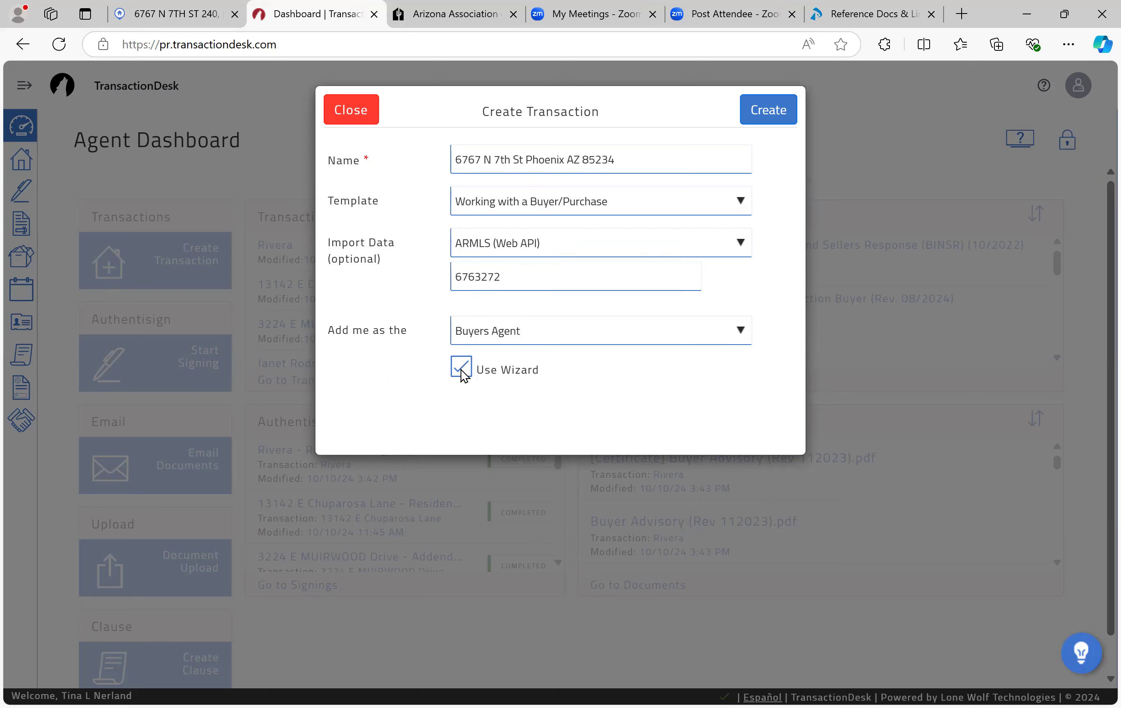
{"action": "left_click", "coordinate": [500, 332]}
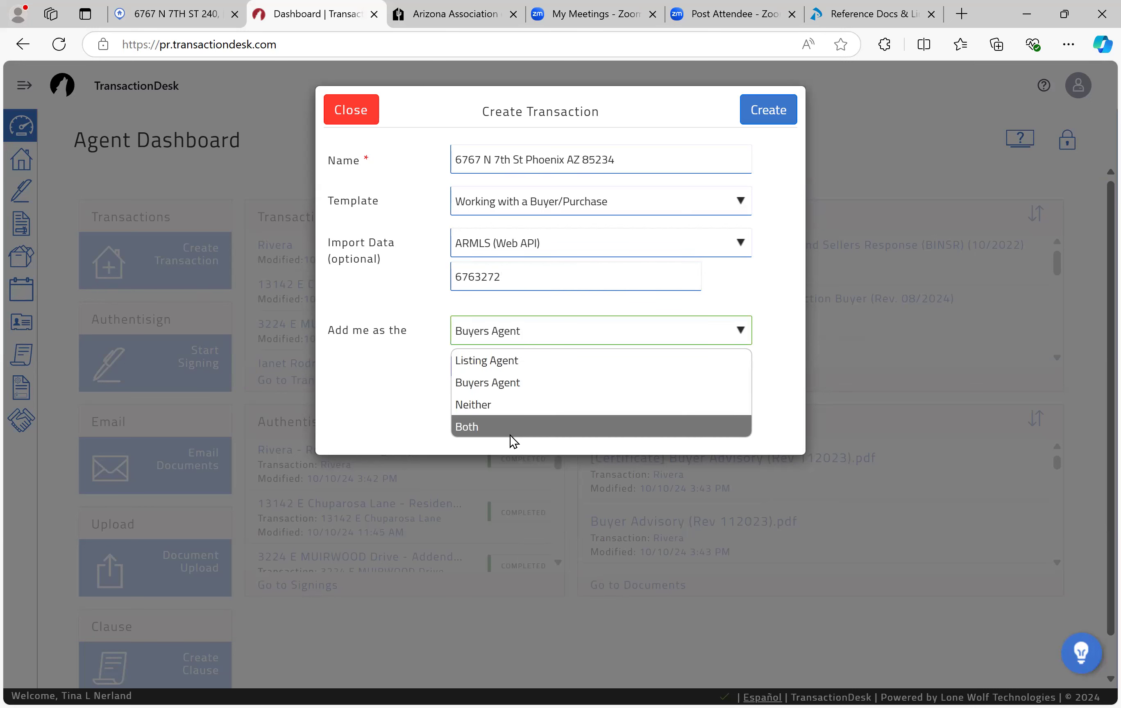
{"action": "left_click", "coordinate": [510, 432]}
{"action": "left_click", "coordinate": [505, 331]}
{"action": "left_click", "coordinate": [503, 401]}
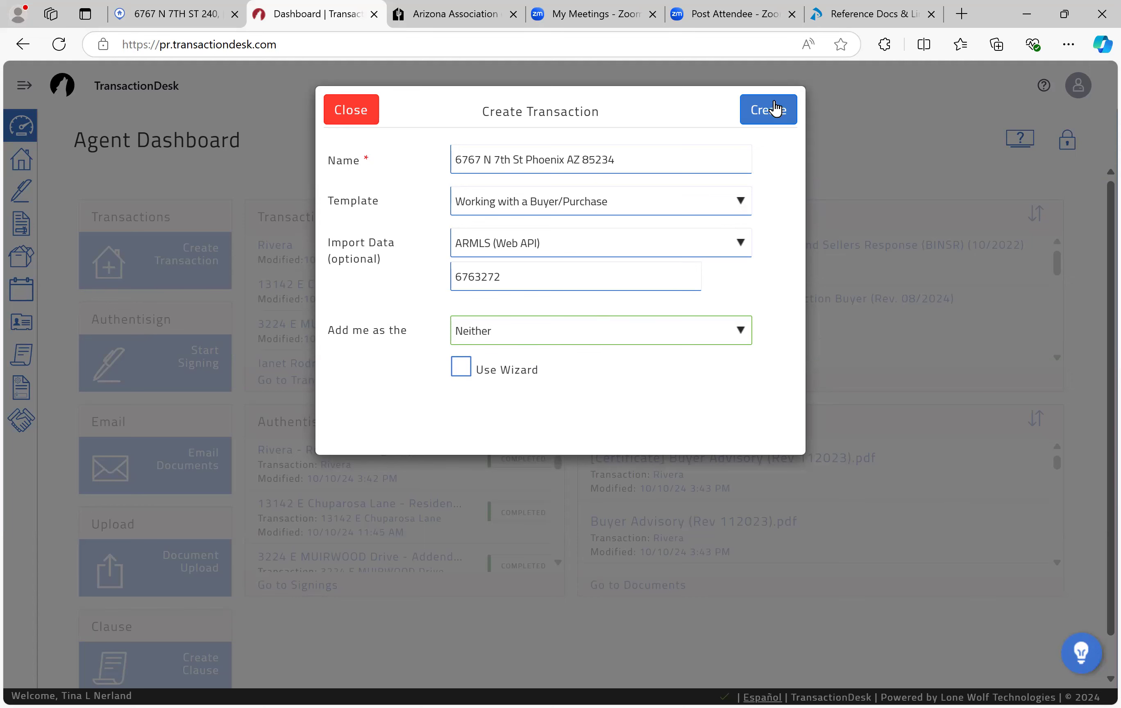
Step: Create the transaction with the imported ARMLS listing data
{"action": "left_click", "coordinate": [774, 122]}
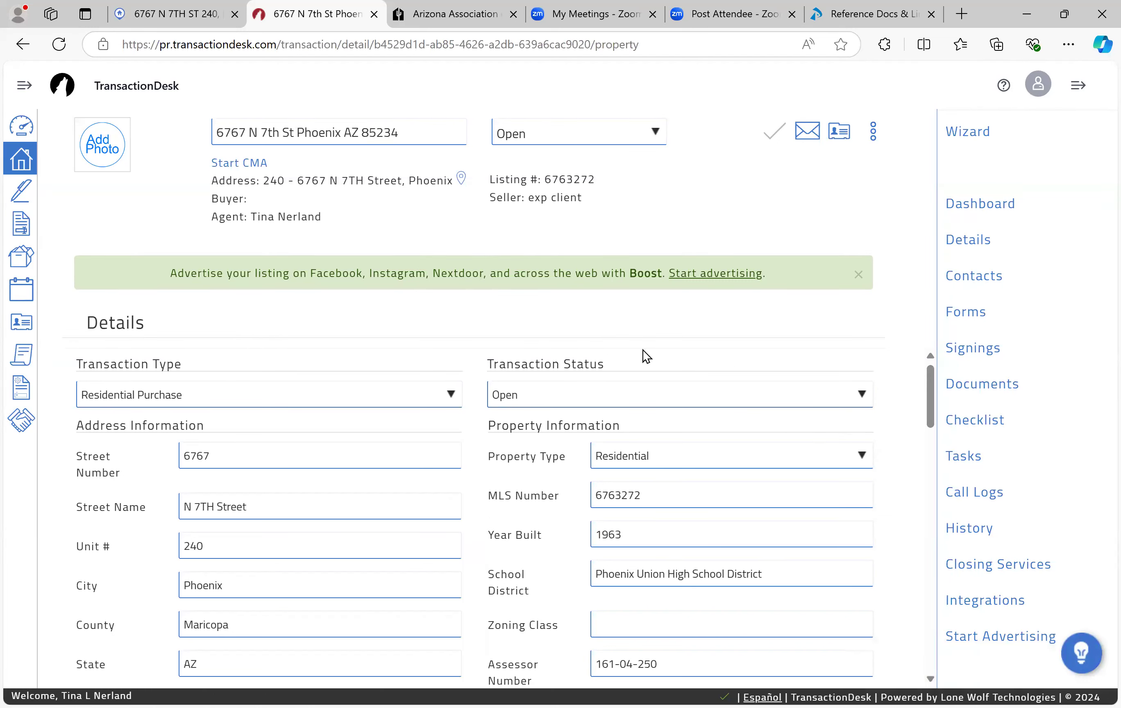
{"action": "scroll", "coordinate": [528, 590], "scroll_direction": "down", "scroll_amount": 5}
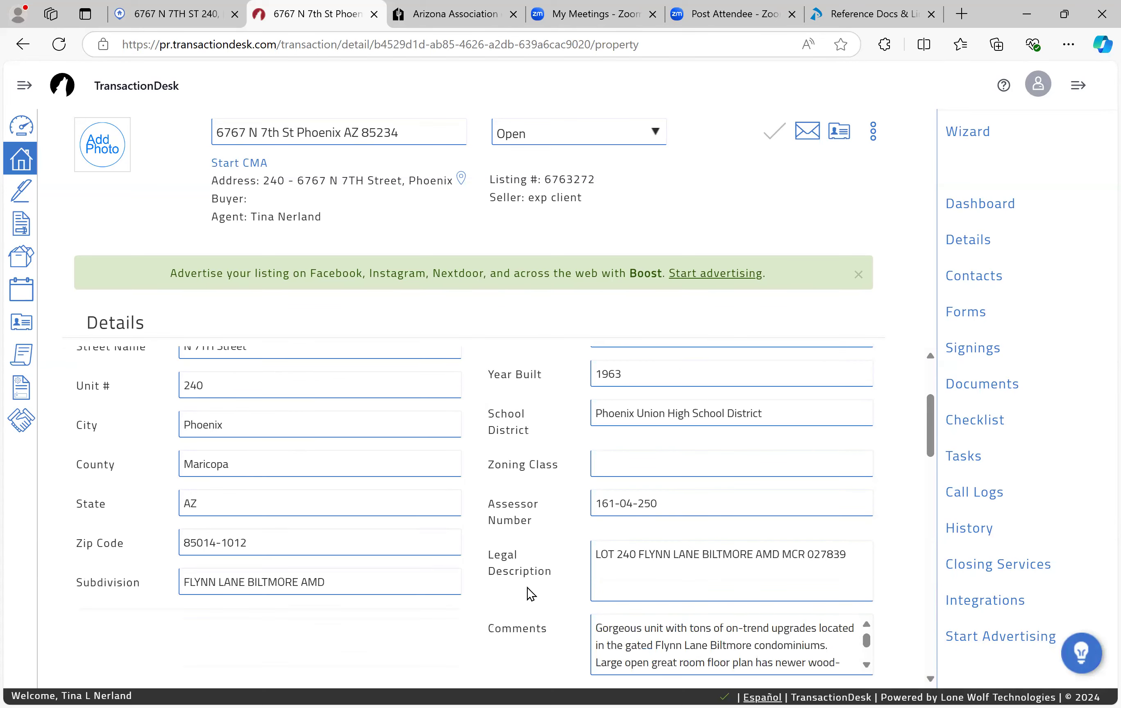
{"action": "scroll", "coordinate": [527, 593], "scroll_direction": "down", "scroll_amount": 5}
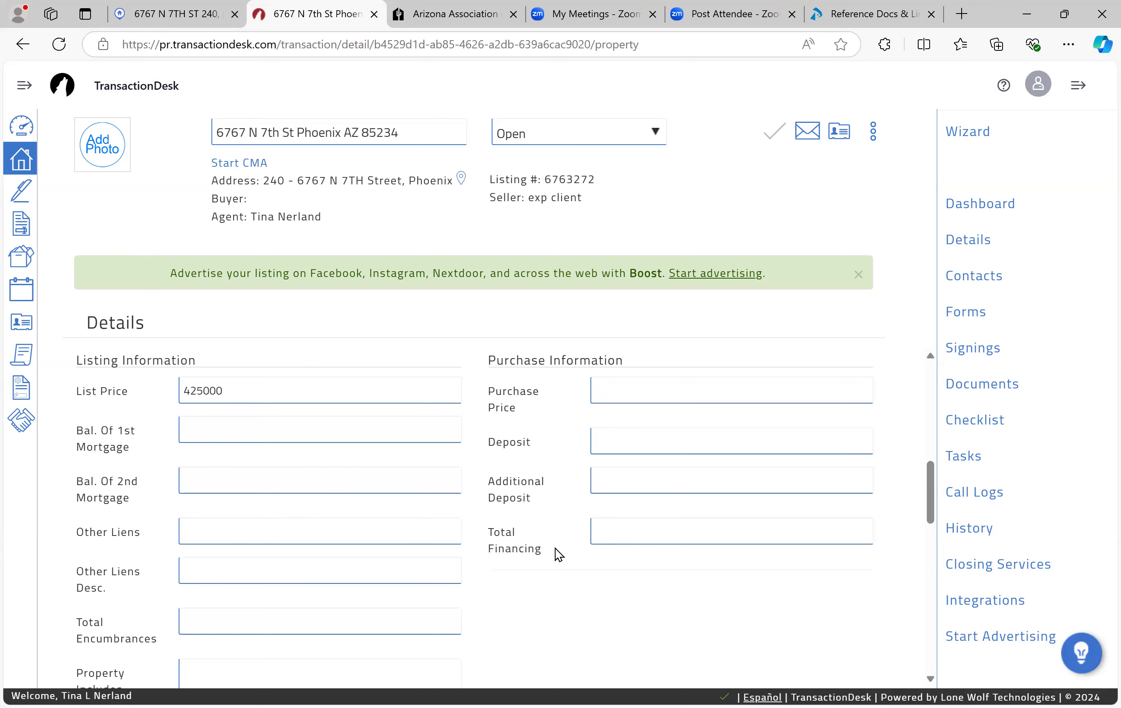
{"action": "scroll", "coordinate": [554, 548], "scroll_direction": "down", "scroll_amount": 6}
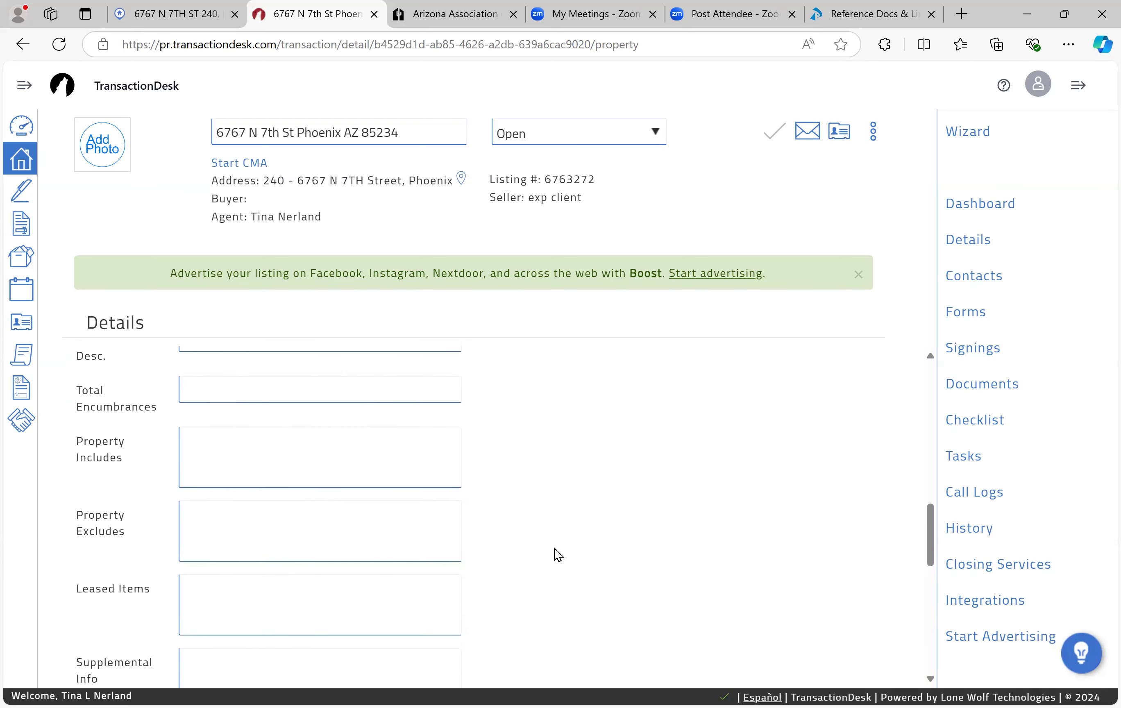
{"action": "scroll", "coordinate": [554, 548], "scroll_direction": "up", "scroll_amount": 10}
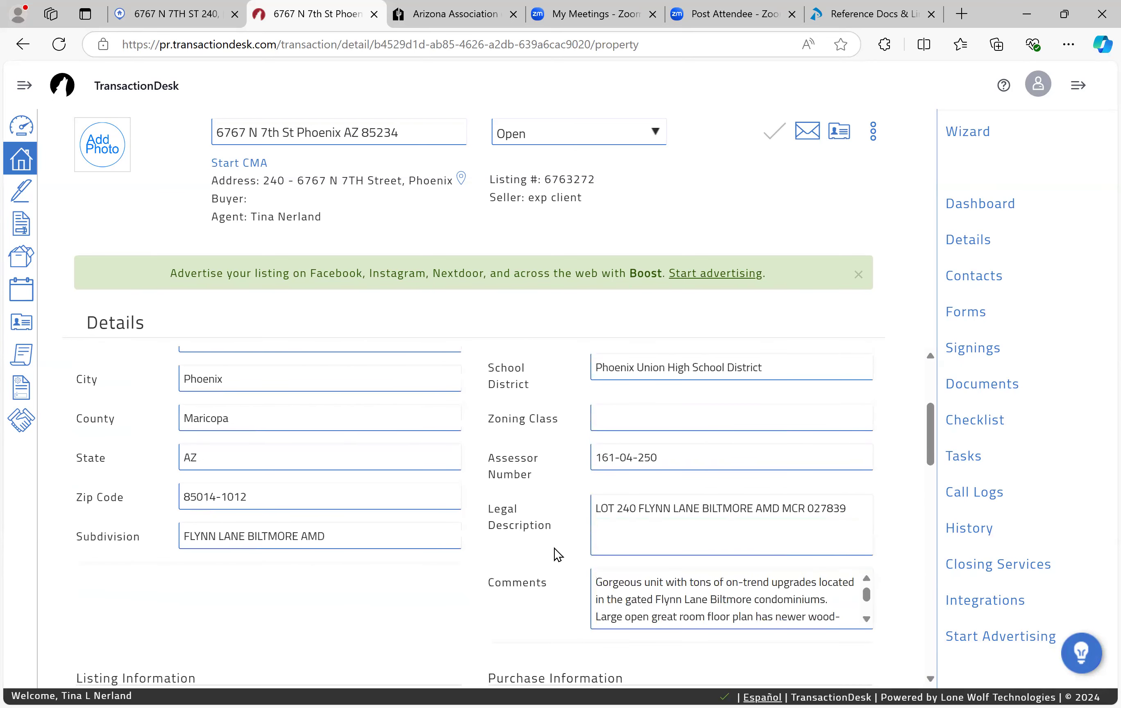
{"action": "scroll", "coordinate": [554, 548], "scroll_direction": "up", "scroll_amount": 3}
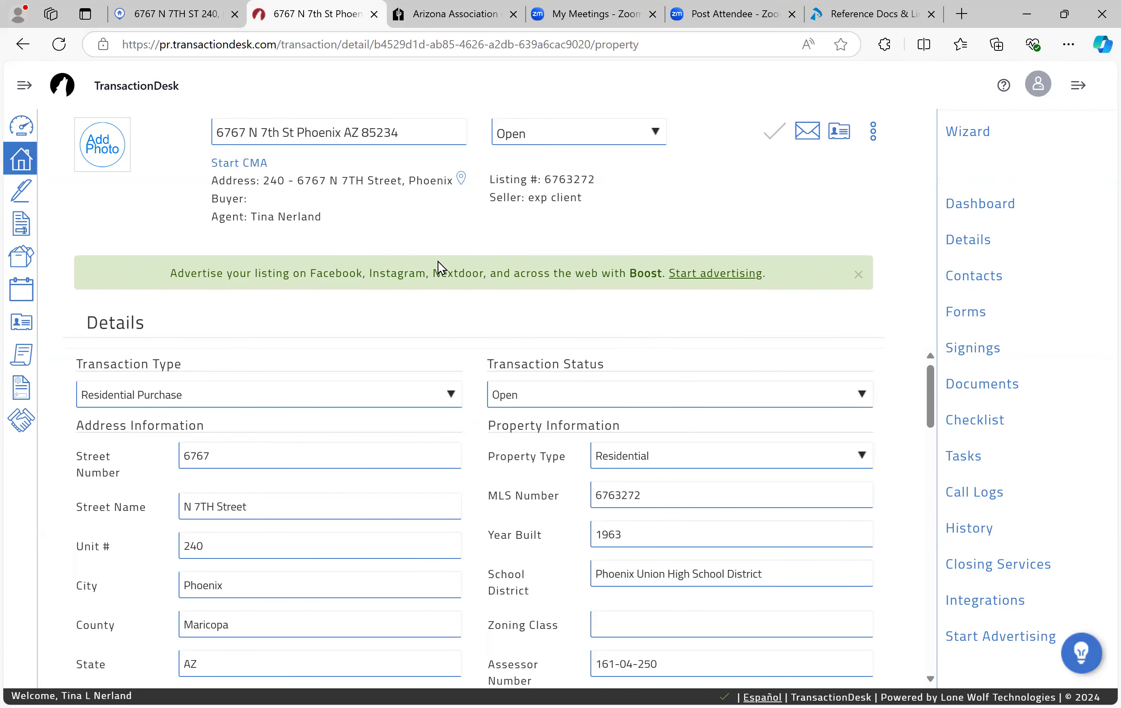
Step: Compare the imported details with the Flexmls listing: unit 240, Maricopa County, built 1963, price 425000
{"action": "key", "text": "ctrl+shift+Tab"}
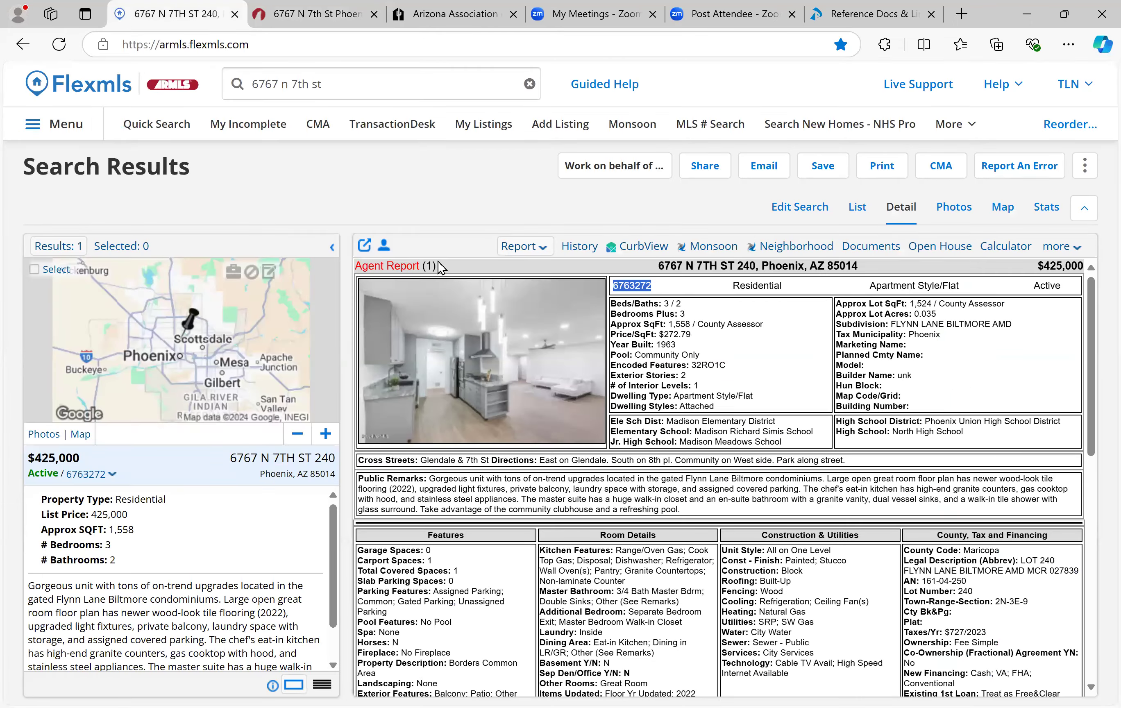
{"action": "key", "text": "ctrl+Tab"}
{"action": "scroll", "coordinate": [544, 406], "scroll_direction": "down", "scroll_amount": 10}
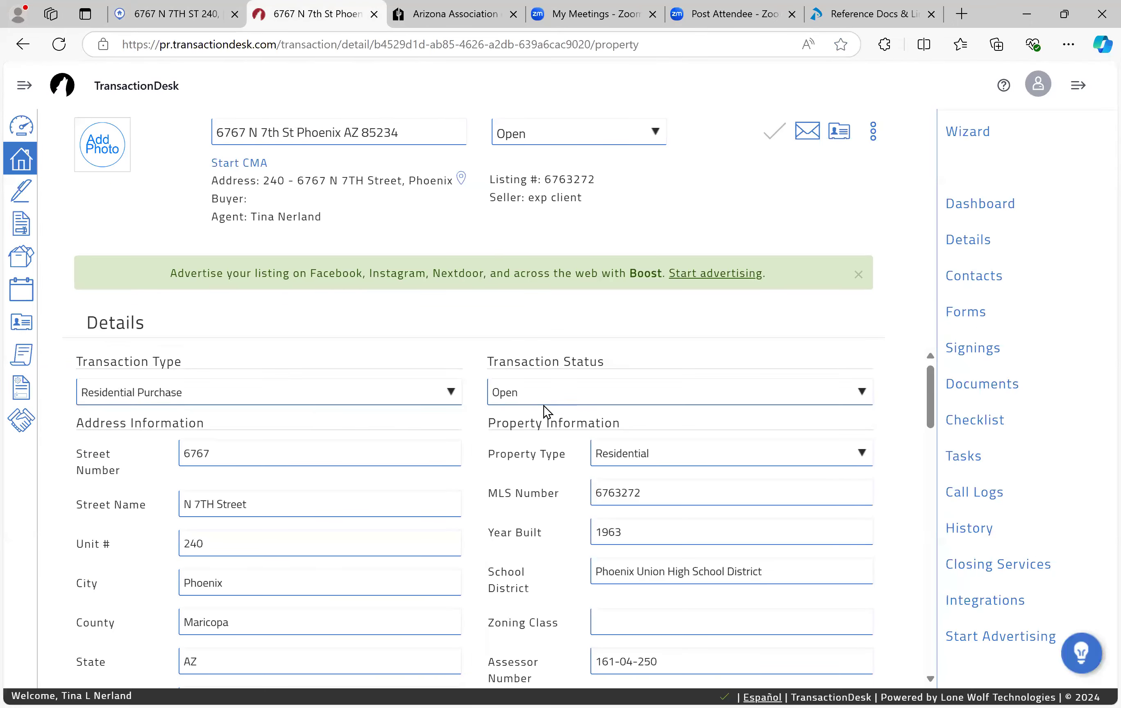
{"action": "scroll", "coordinate": [543, 406], "scroll_direction": "down", "scroll_amount": 5}
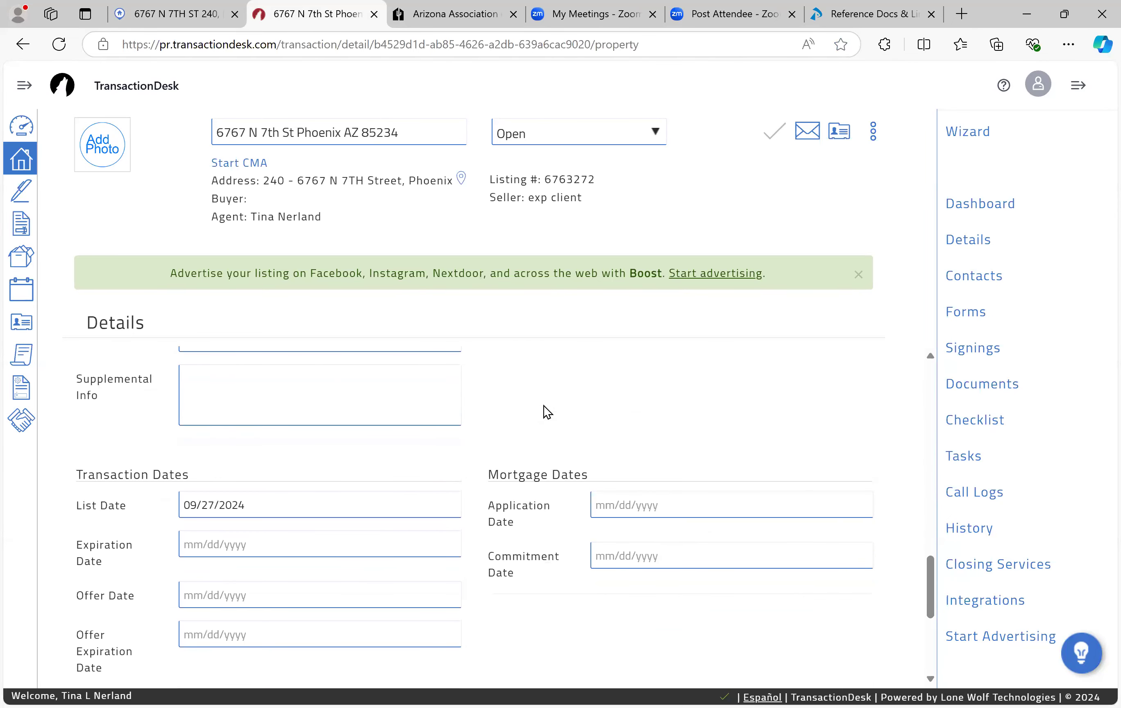
{"action": "scroll", "coordinate": [544, 406], "scroll_direction": "down", "scroll_amount": 1}
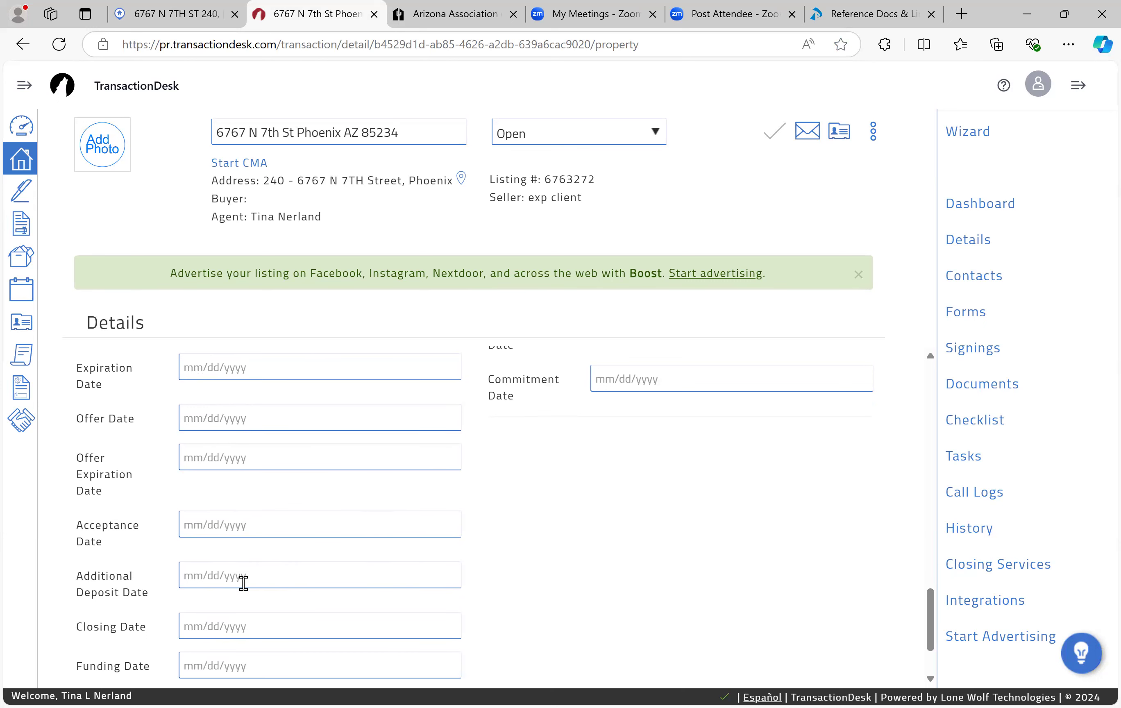
{"action": "scroll", "coordinate": [241, 576], "scroll_direction": "down", "scroll_amount": 1}
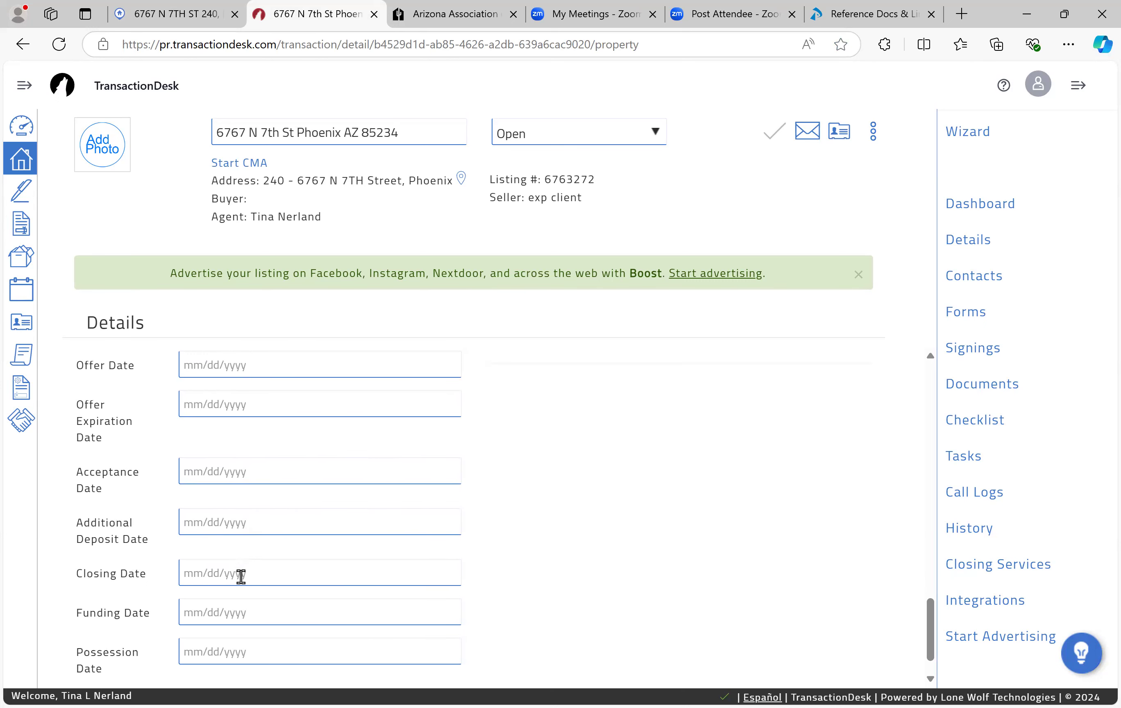
{"action": "scroll", "coordinate": [228, 599], "scroll_direction": "down", "scroll_amount": 1}
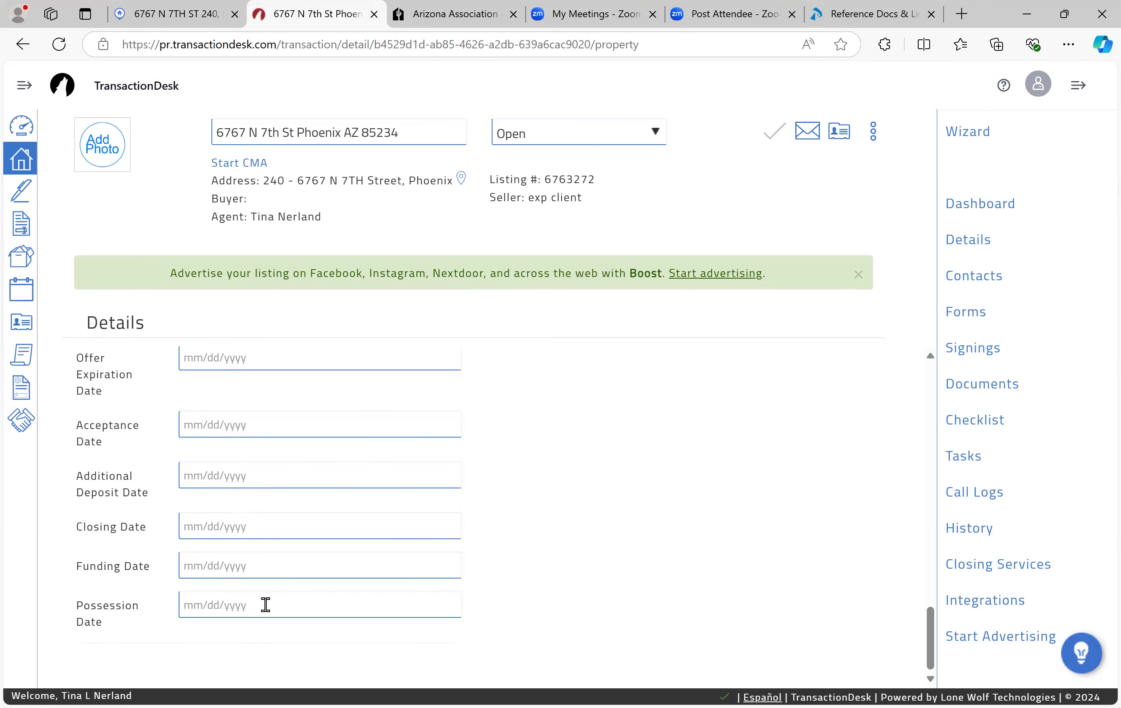
{"action": "scroll", "coordinate": [297, 585], "scroll_direction": "up", "scroll_amount": 1}
{"action": "scroll", "coordinate": [297, 585], "scroll_direction": "up", "scroll_amount": 3}
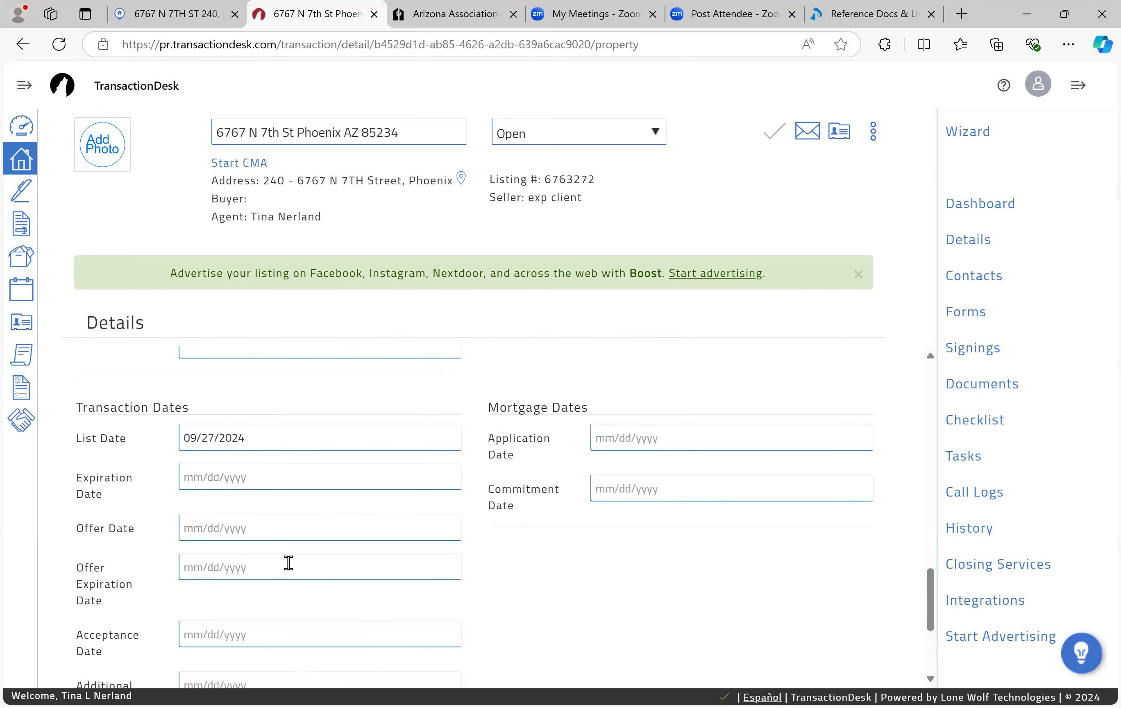
{"action": "scroll", "coordinate": [453, 532], "scroll_direction": "up", "scroll_amount": 5}
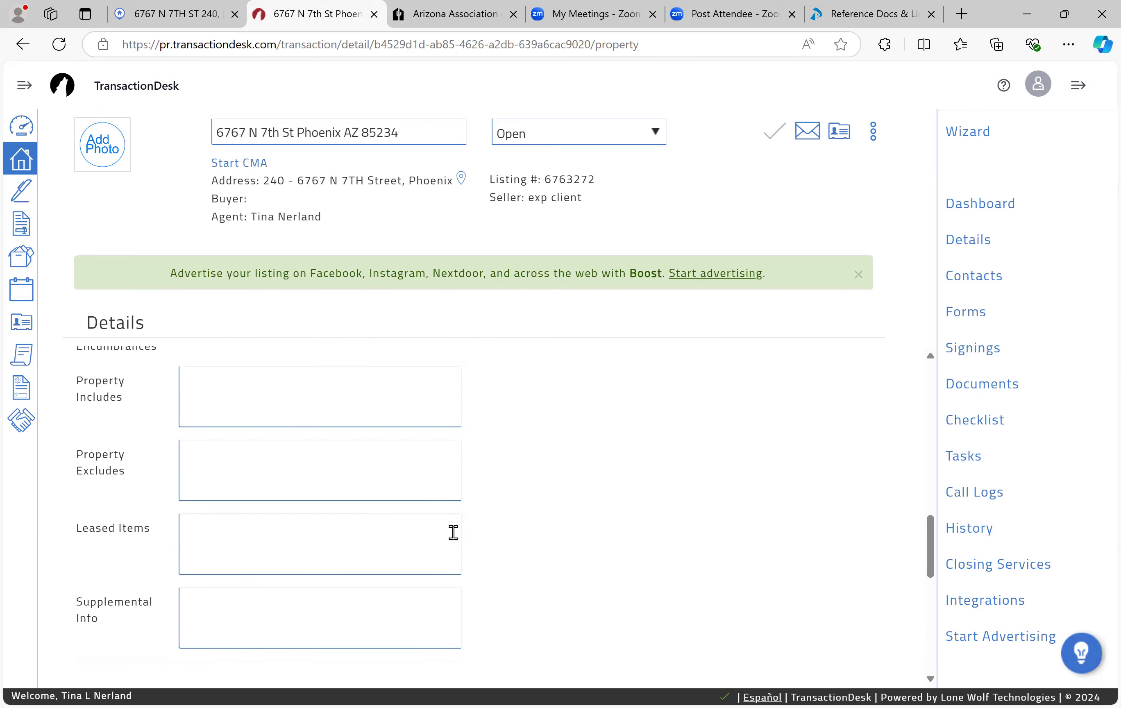
{"action": "scroll", "coordinate": [453, 532], "scroll_direction": "up", "scroll_amount": 4}
{"action": "scroll", "coordinate": [452, 532], "scroll_direction": "up", "scroll_amount": 2}
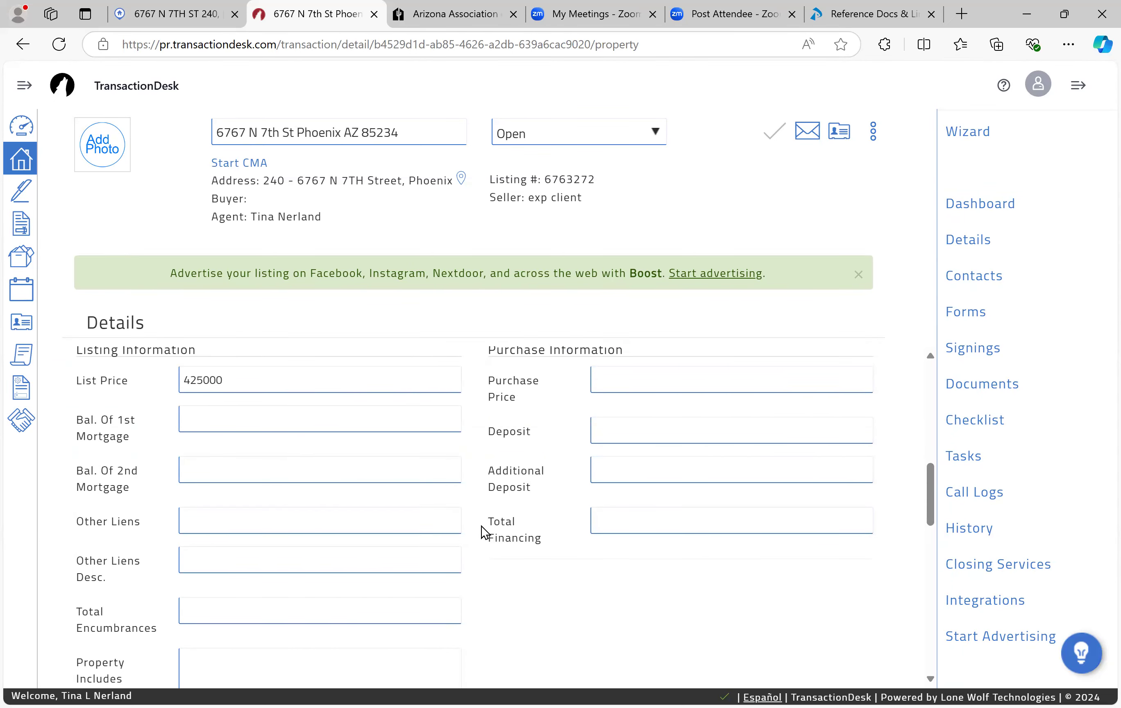
{"action": "scroll", "coordinate": [481, 526], "scroll_direction": "up", "scroll_amount": 6}
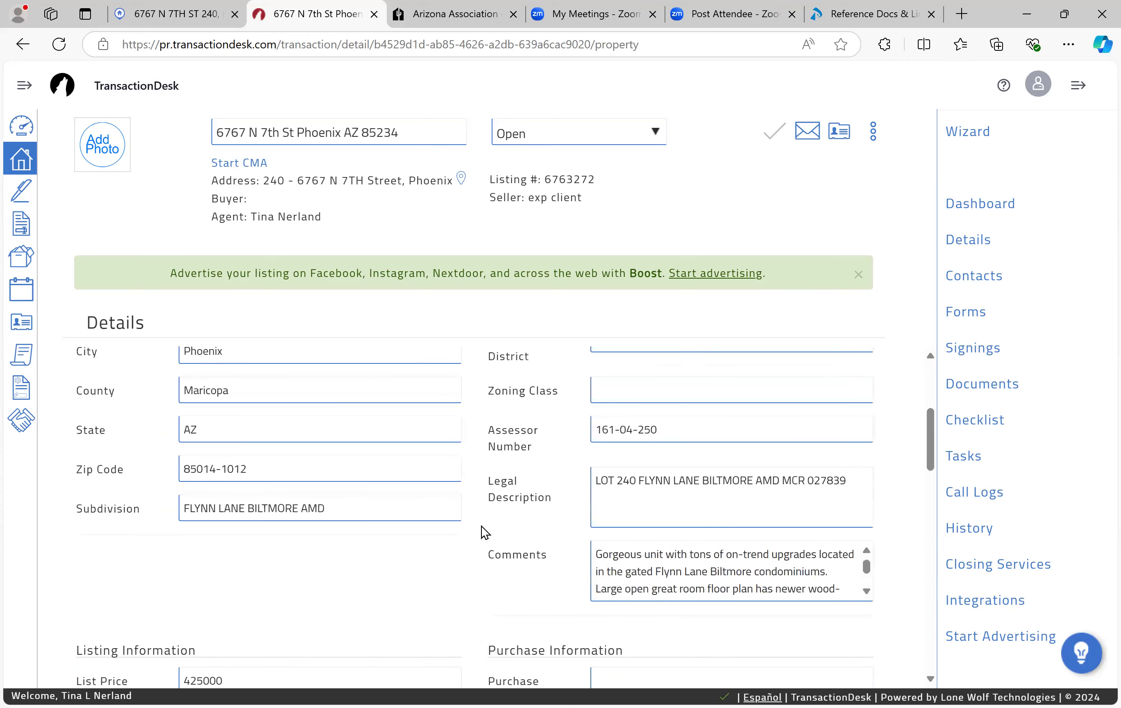
{"action": "scroll", "coordinate": [481, 526], "scroll_direction": "up", "scroll_amount": 3}
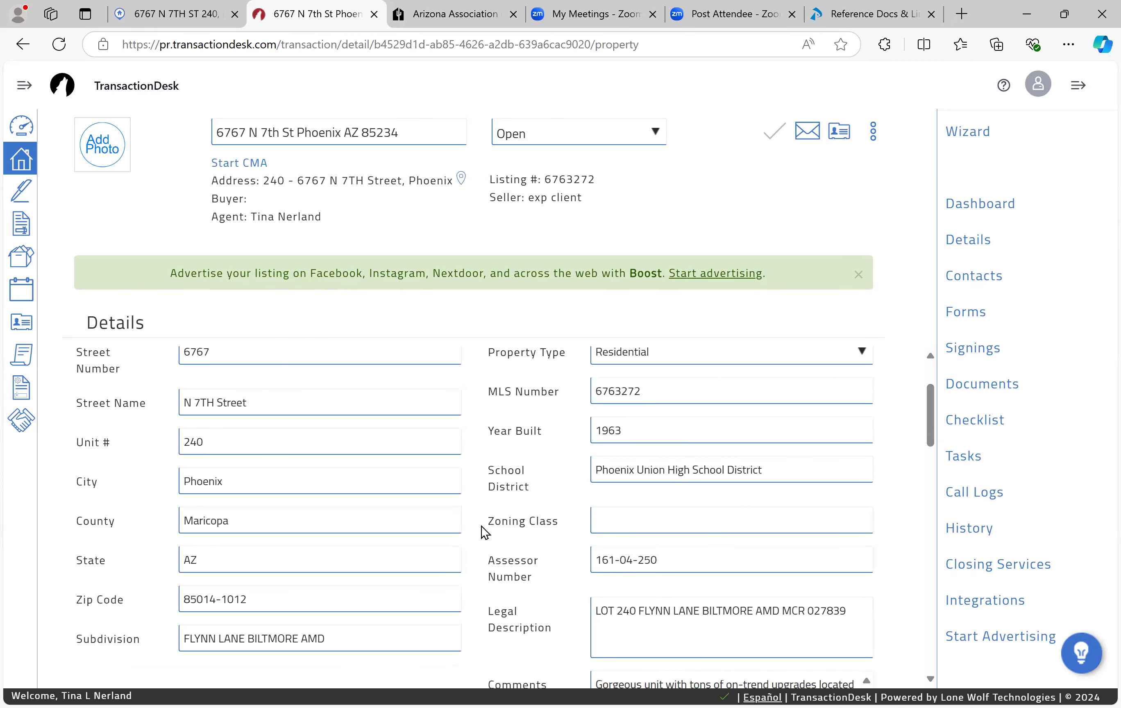
{"action": "scroll", "coordinate": [482, 526], "scroll_direction": "up", "scroll_amount": 2}
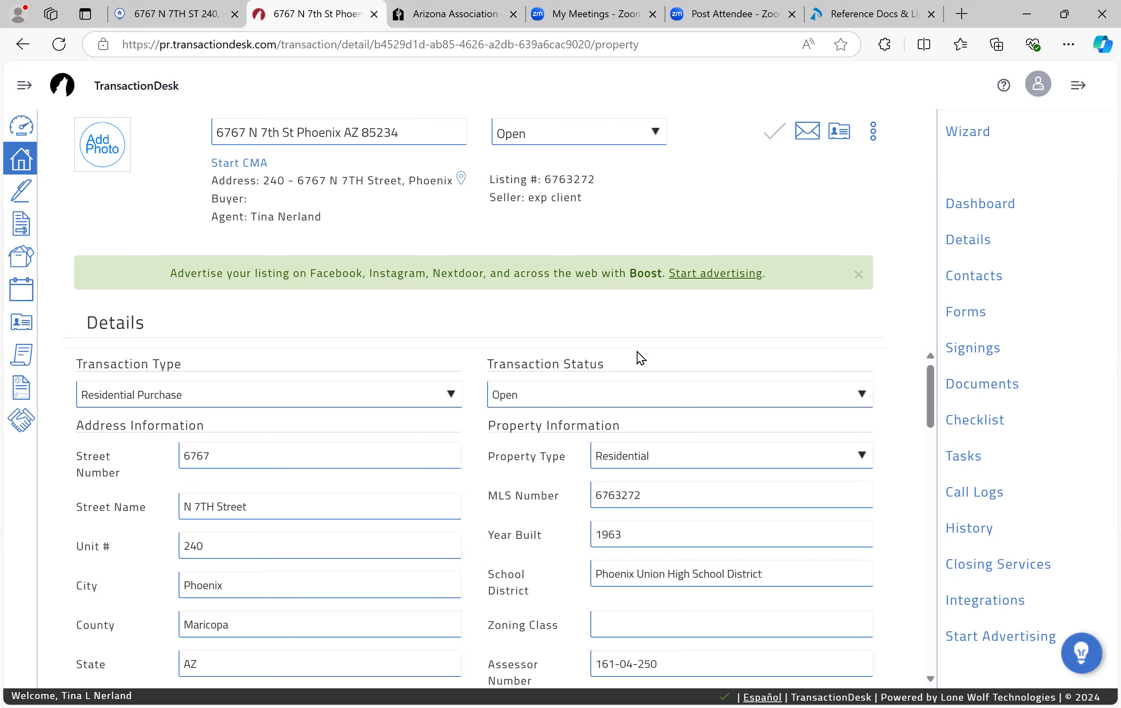
Step: Open the transaction's contact list and look at the Add contact options before returning to Flexmls
{"action": "left_click", "coordinate": [981, 279]}
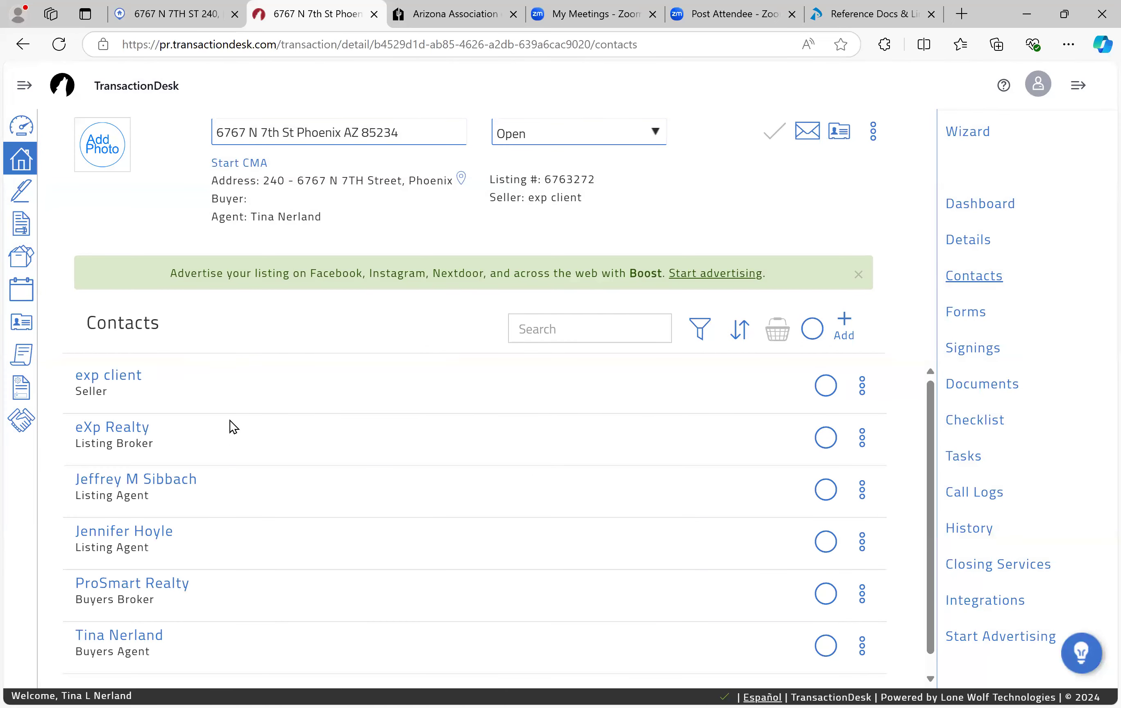
{"action": "scroll", "coordinate": [230, 420], "scroll_direction": "down", "scroll_amount": 1}
{"action": "scroll", "coordinate": [230, 420], "scroll_direction": "up", "scroll_amount": 1}
{"action": "left_click", "coordinate": [847, 322]}
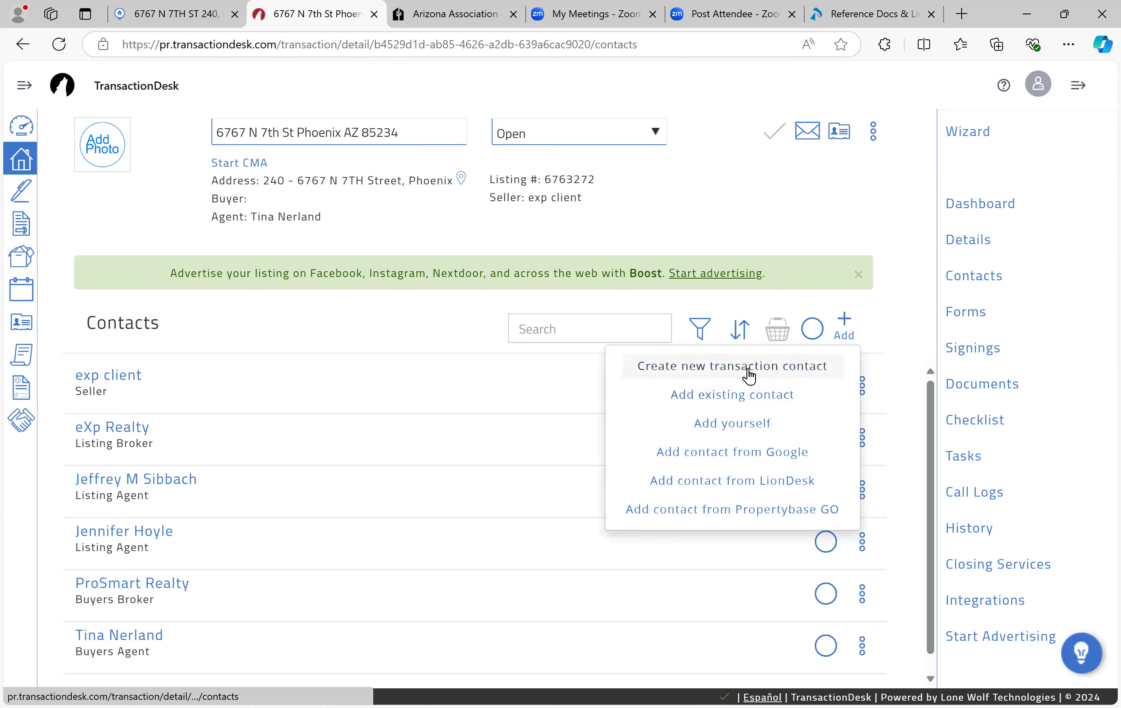
{"action": "left_click", "coordinate": [905, 322]}
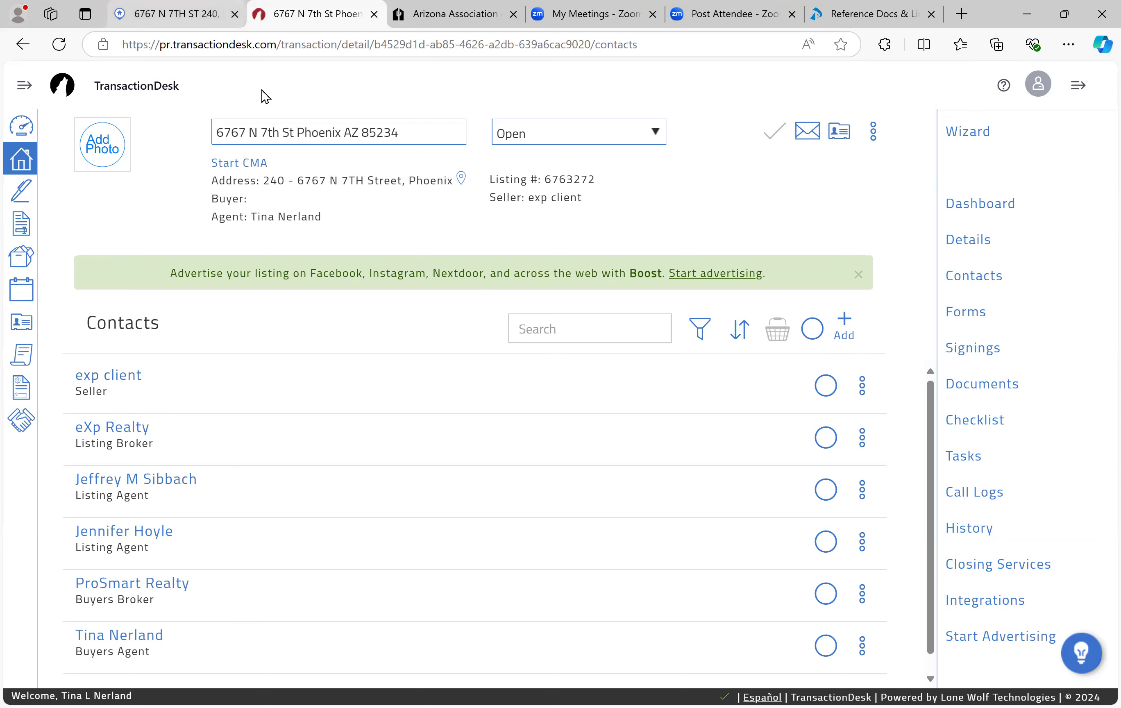
{"action": "left_click", "coordinate": [176, 14]}
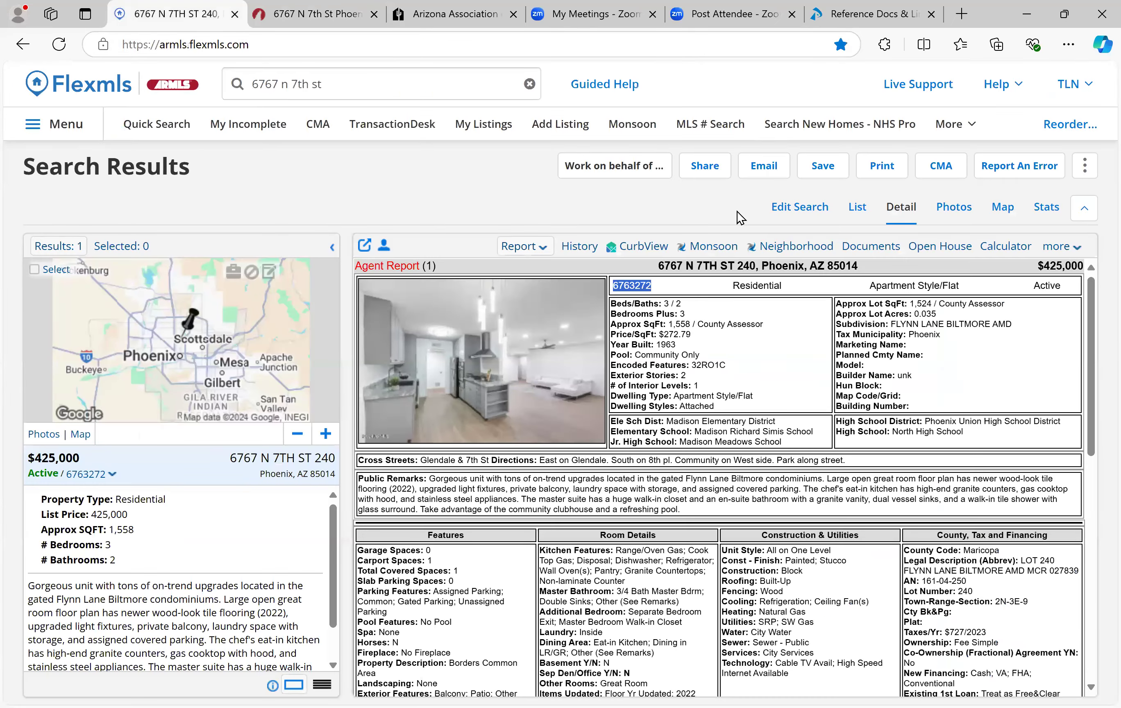
Step: Open the listing's Monsoon property record and copy both property owner names
{"action": "left_click", "coordinate": [726, 247]}
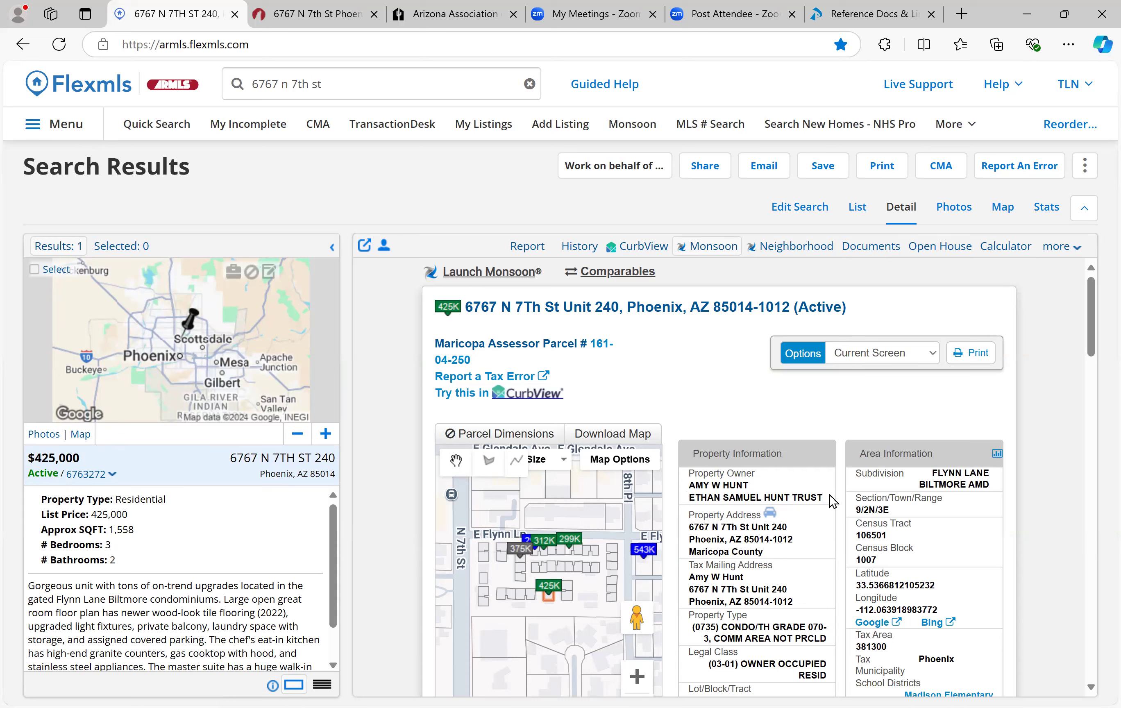
{"action": "double_click", "coordinate": [698, 485]}
{"action": "left_click_drag", "start_coordinate": [791, 496], "coordinate": [822, 497]}
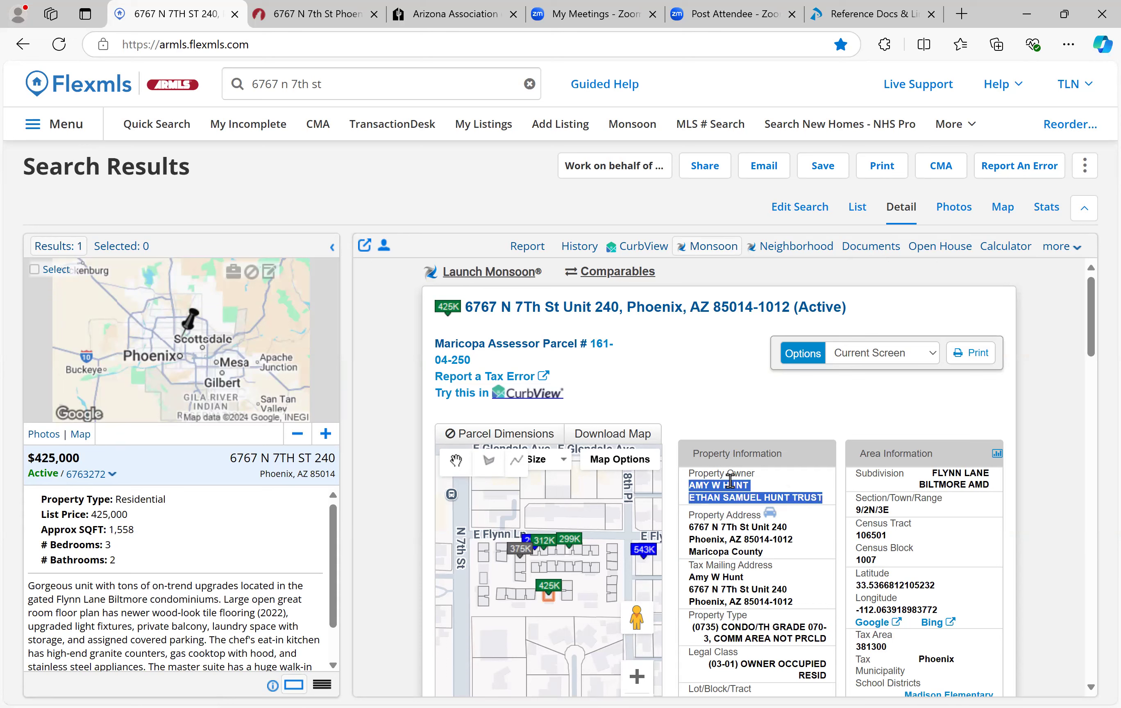
{"action": "right_click", "coordinate": [710, 484]}
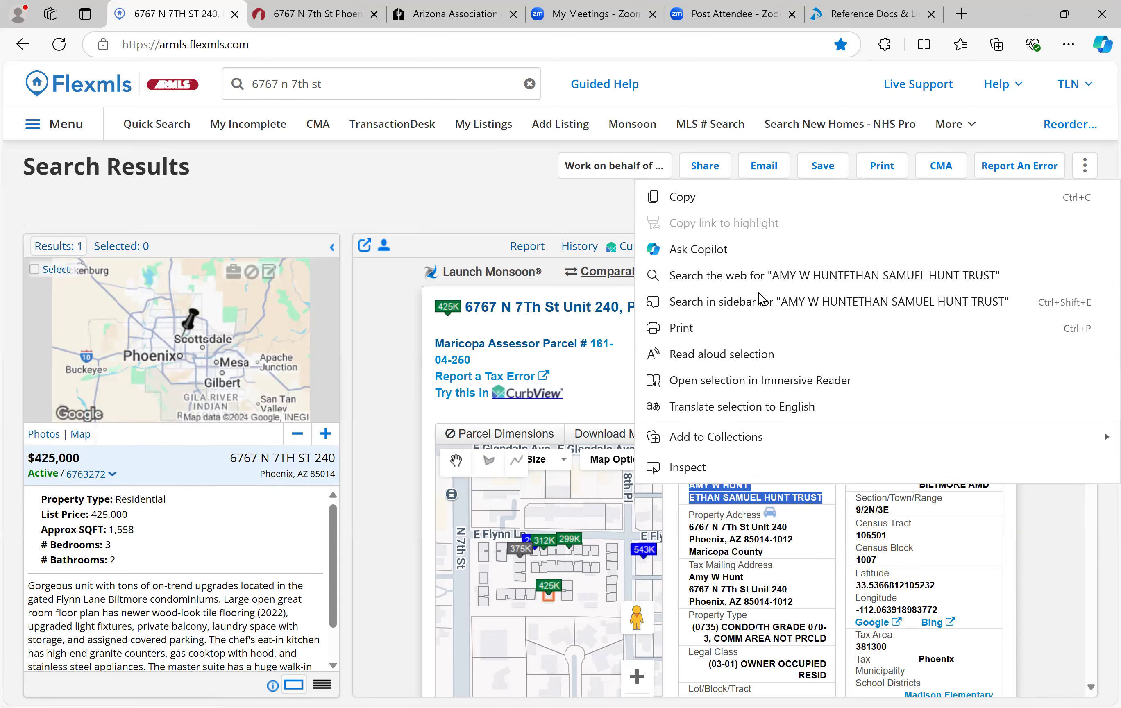
{"action": "left_click", "coordinate": [690, 204]}
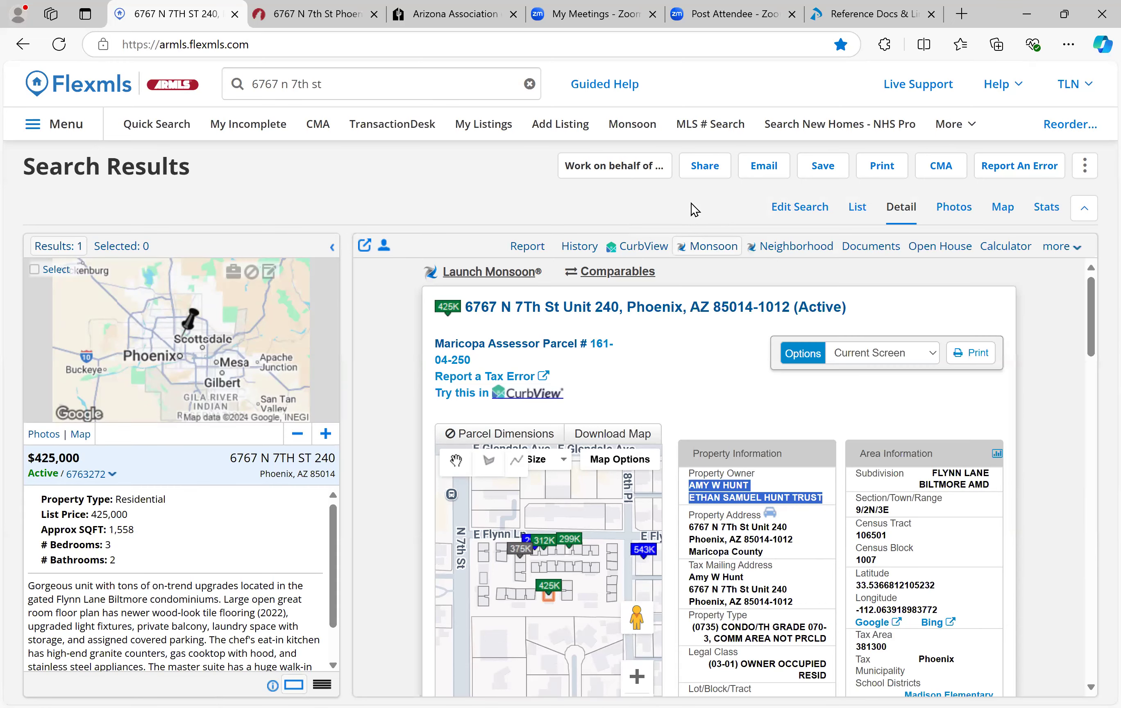
Step: Review the listing report again, then return to the TransactionDesk contacts
{"action": "key", "text": "ctrl+Tab"}
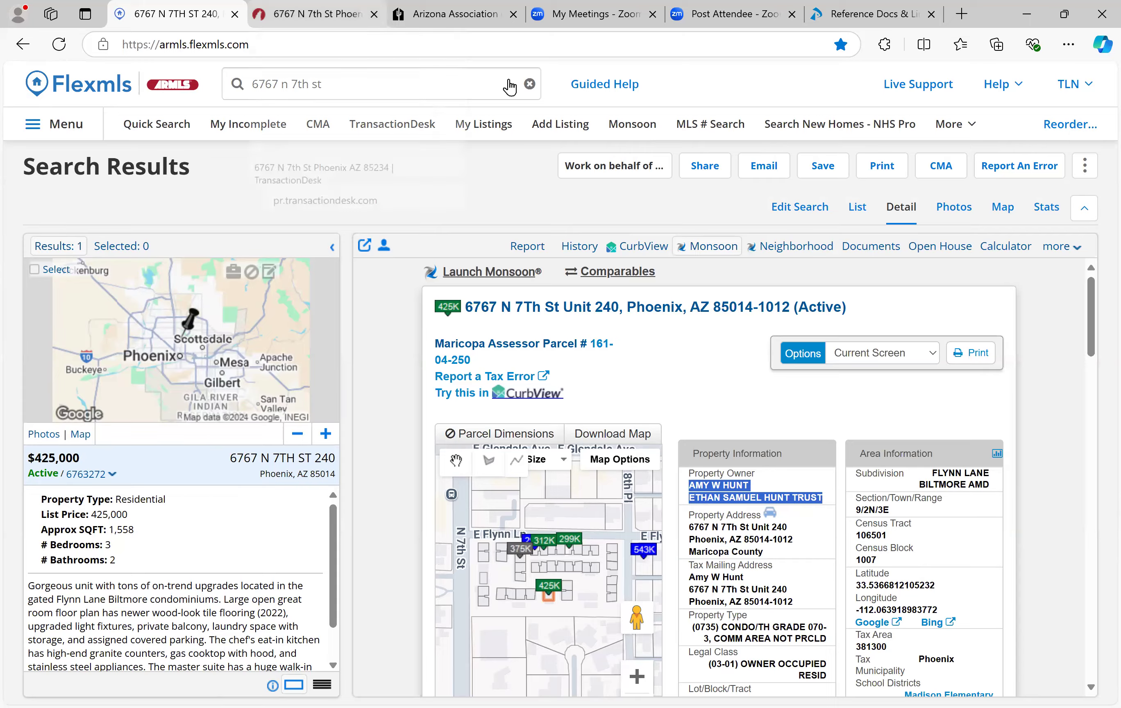
{"action": "key", "text": "ctrl+shift+Tab"}
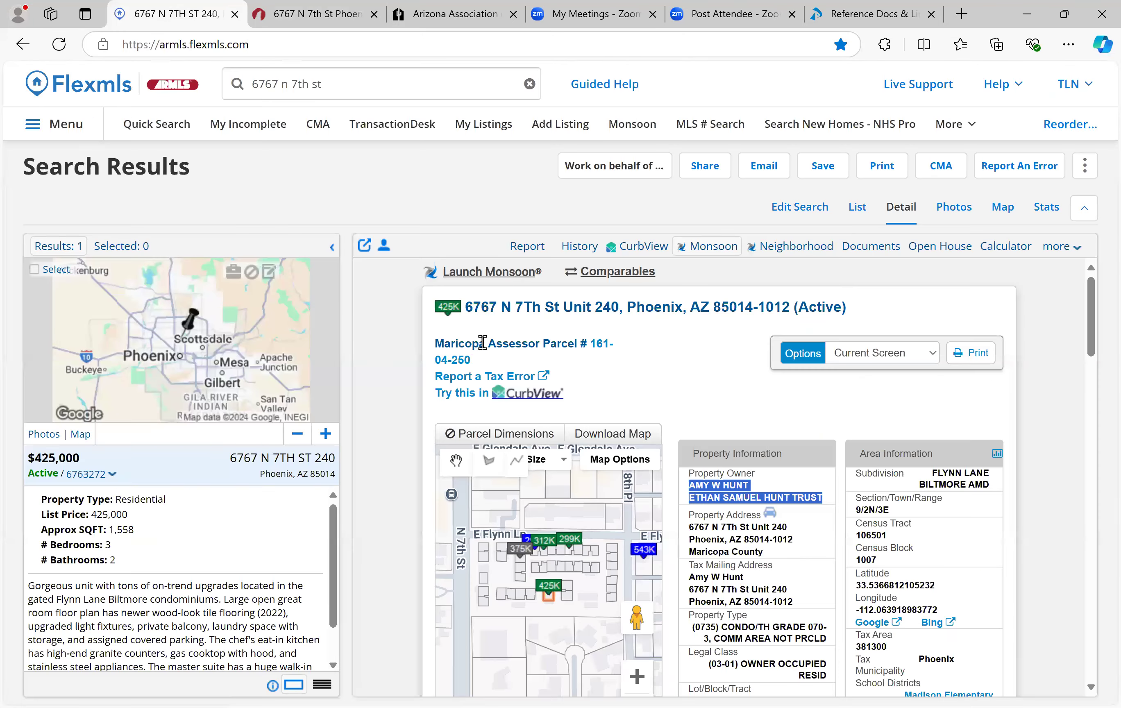
{"action": "left_click", "coordinate": [528, 251]}
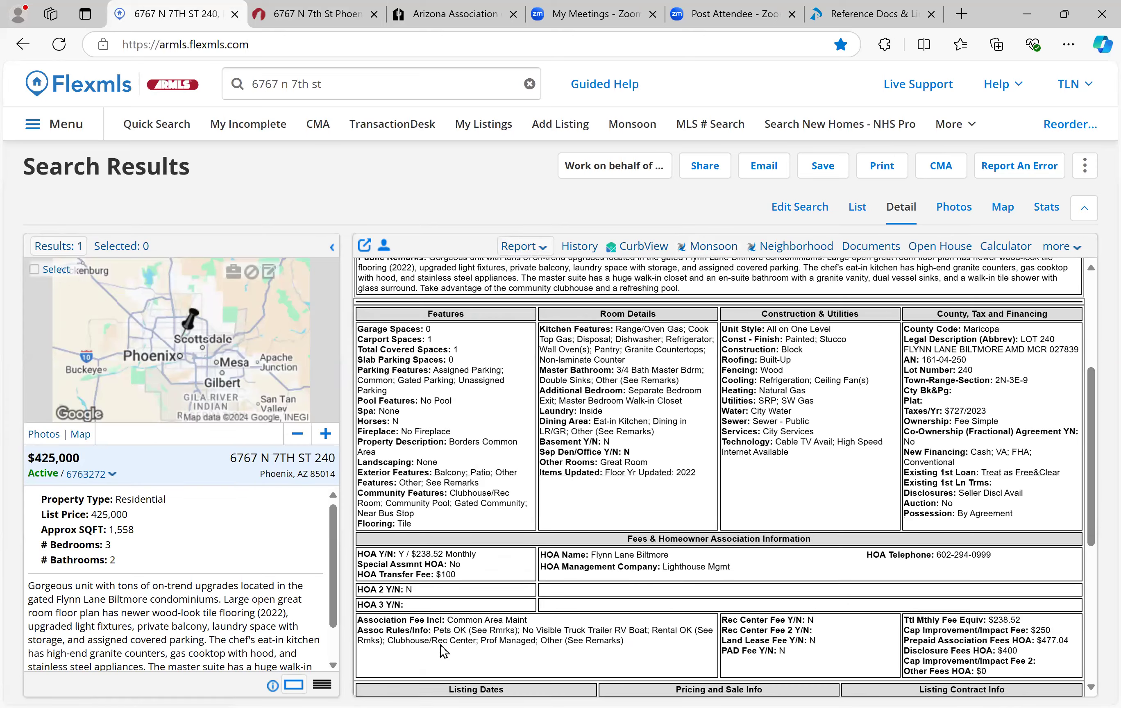
{"action": "scroll", "coordinate": [440, 648], "scroll_direction": "down", "scroll_amount": 5}
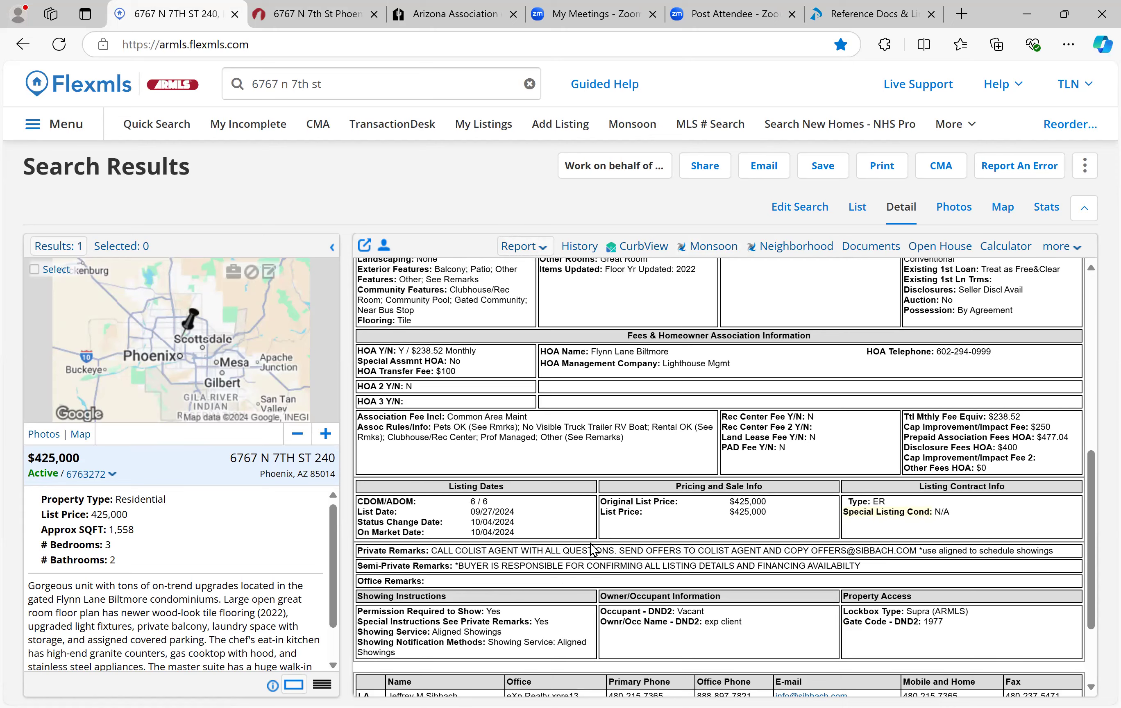
{"action": "scroll", "coordinate": [593, 550], "scroll_direction": "up", "scroll_amount": 5}
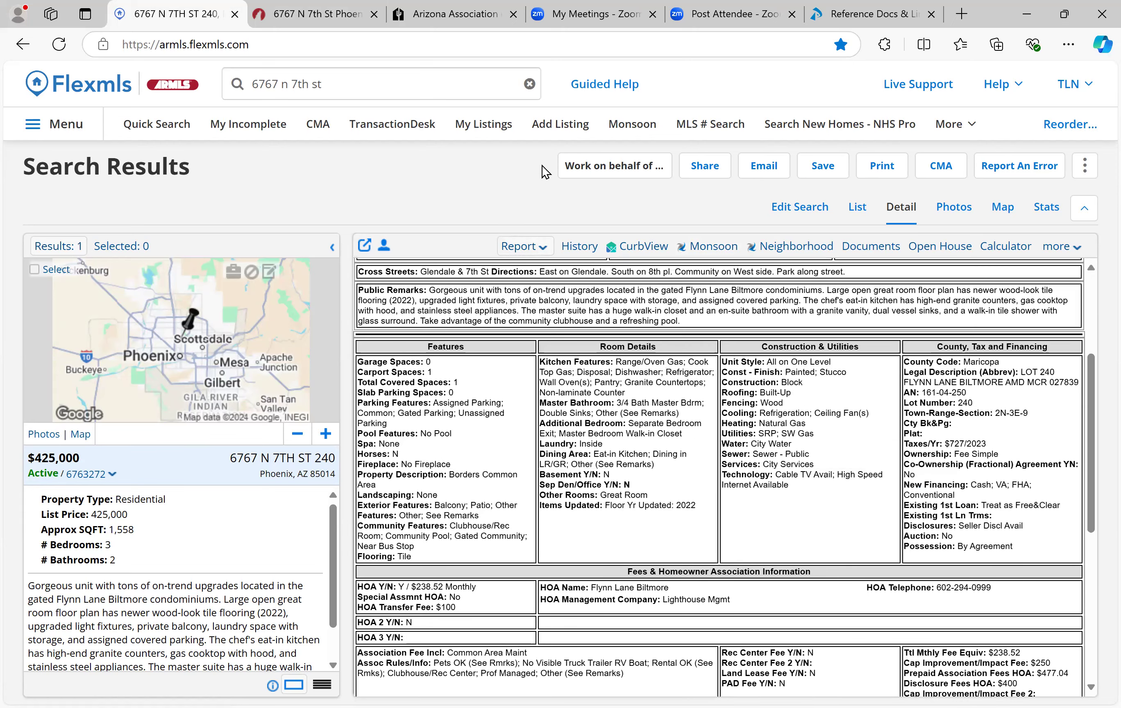
{"action": "key", "text": "ctrl+Tab"}
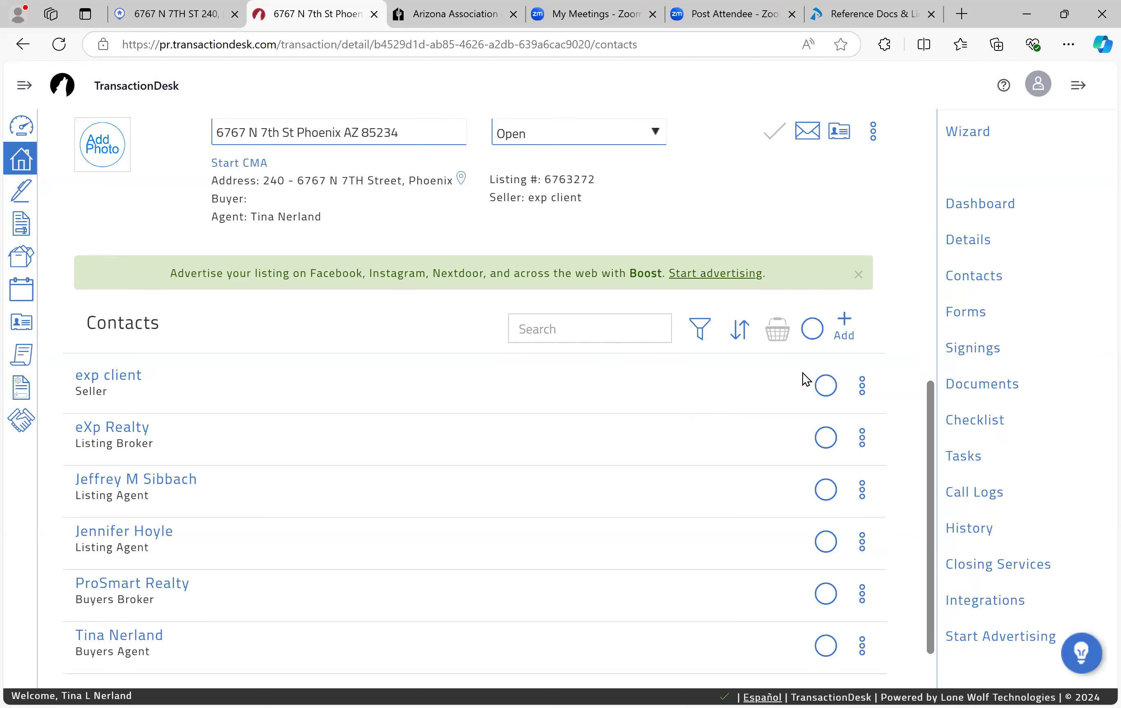
Step: Edit the exp client seller: paste the owner names, enter middle initial and last name, clear Legal Name
{"action": "left_click", "coordinate": [861, 384]}
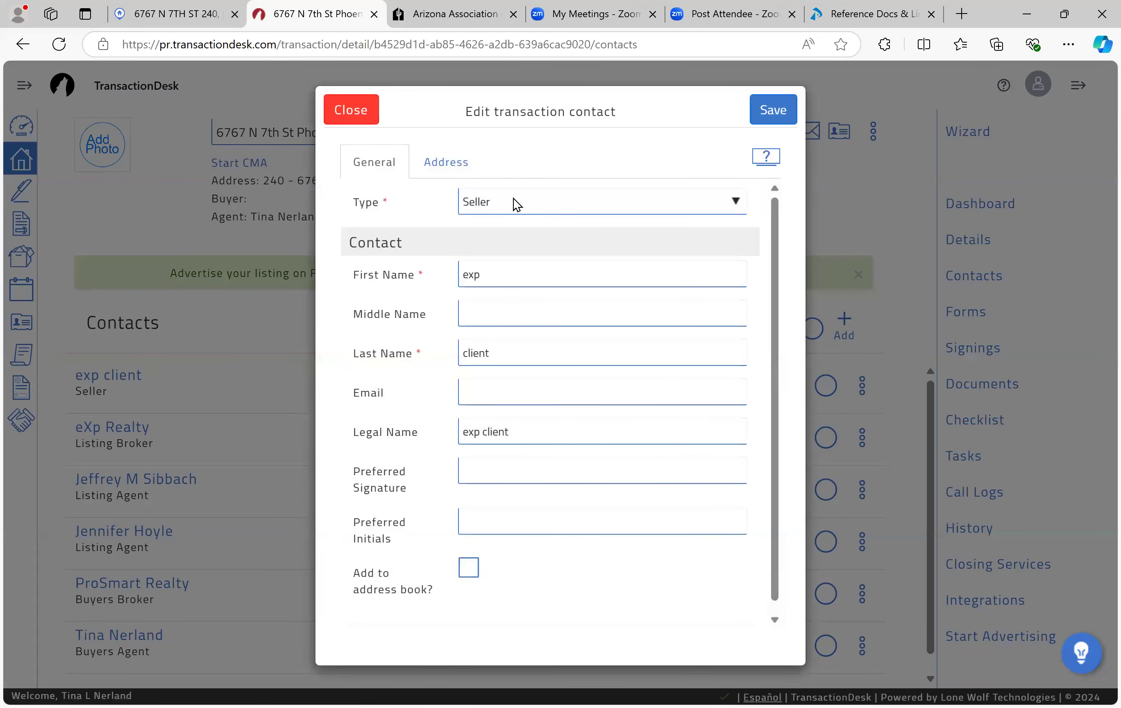
{"action": "left_click_drag", "start_coordinate": [499, 276], "coordinate": [429, 282]}
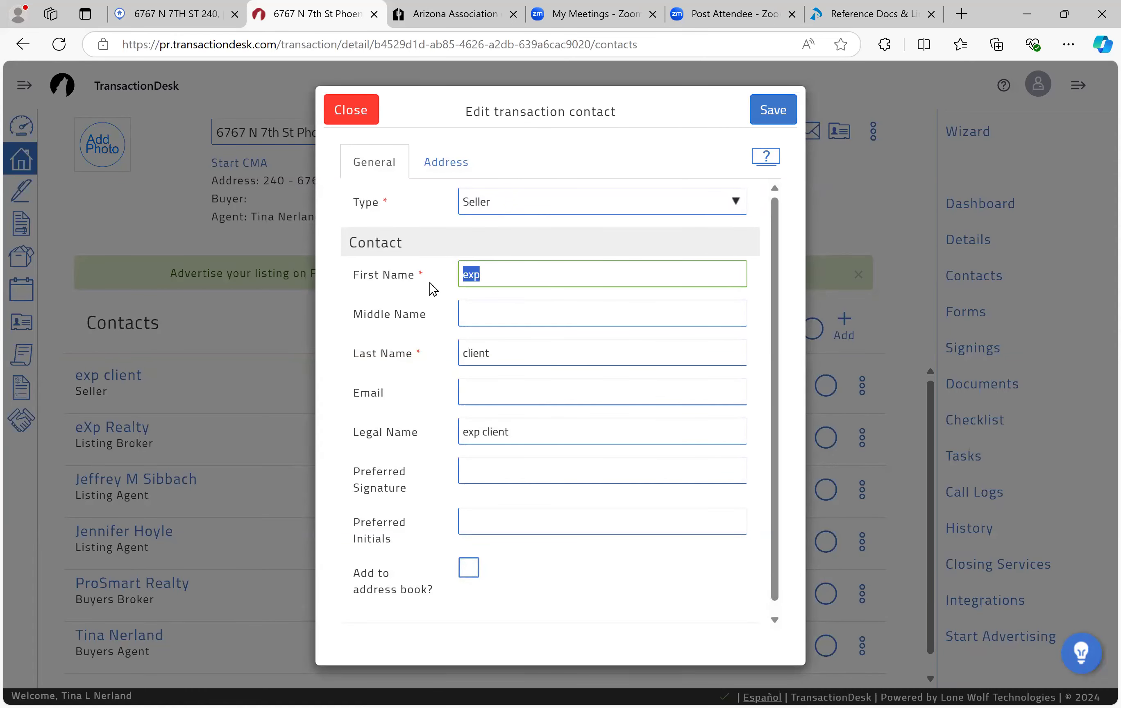
{"action": "right_click", "coordinate": [497, 276]}
{"action": "left_click", "coordinate": [555, 462]}
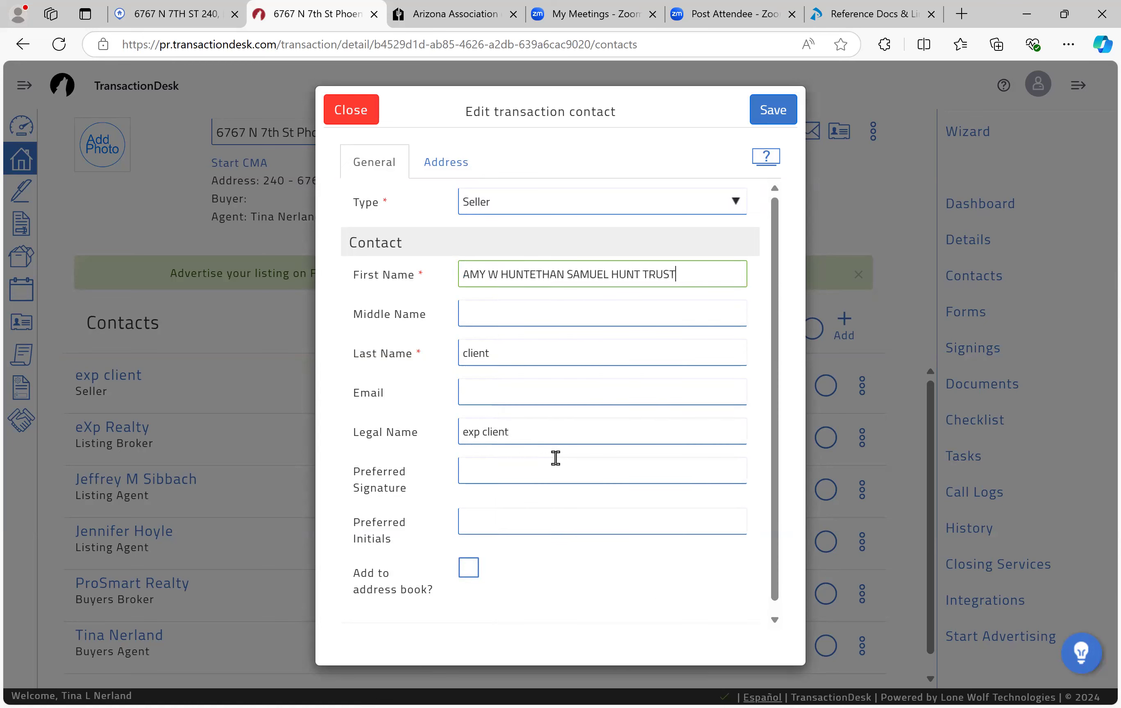
{"action": "left_click", "coordinate": [508, 321]}
{"action": "type", "text": "W"}
{"action": "key", "text": "Tab"}
{"action": "type", "text": "H"}
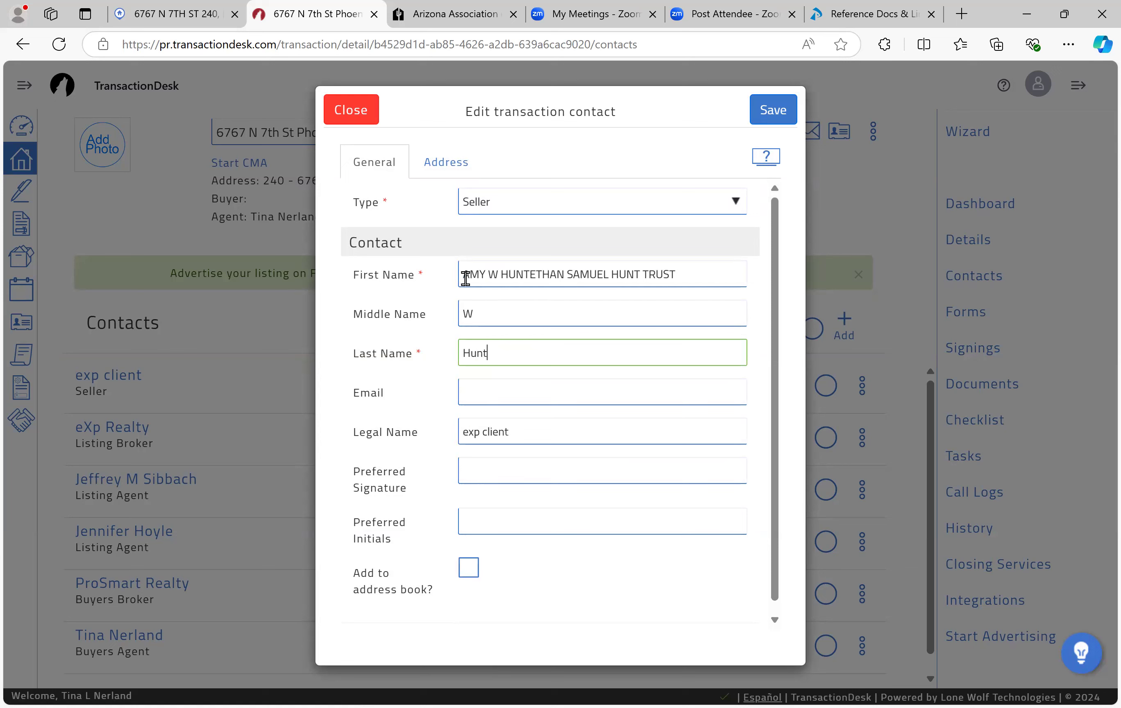
{"action": "key", "text": "Tab"}
{"action": "key", "text": "Tab"}
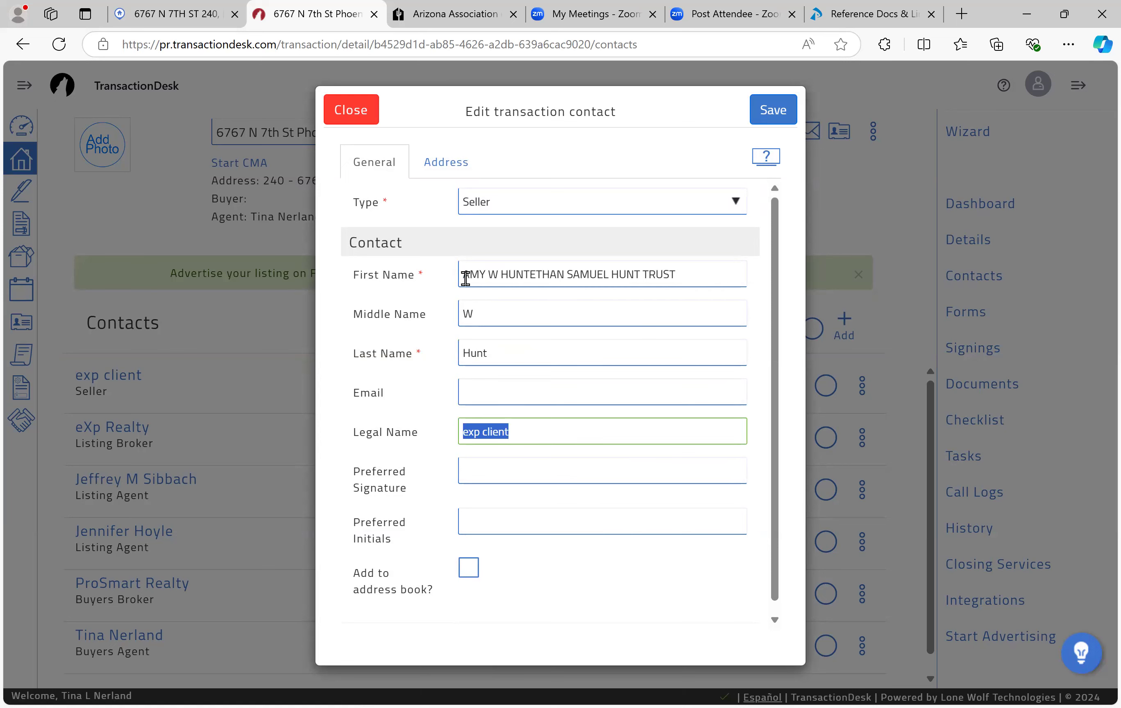
{"action": "key", "text": "BackSpace"}
Step: Trim First Name to just the first owner's first name and save the seller contact
{"action": "left_click", "coordinate": [529, 274]}
{"action": "left_click", "coordinate": [725, 277], "text": "shift"}
{"action": "key", "text": "BackSpace"}
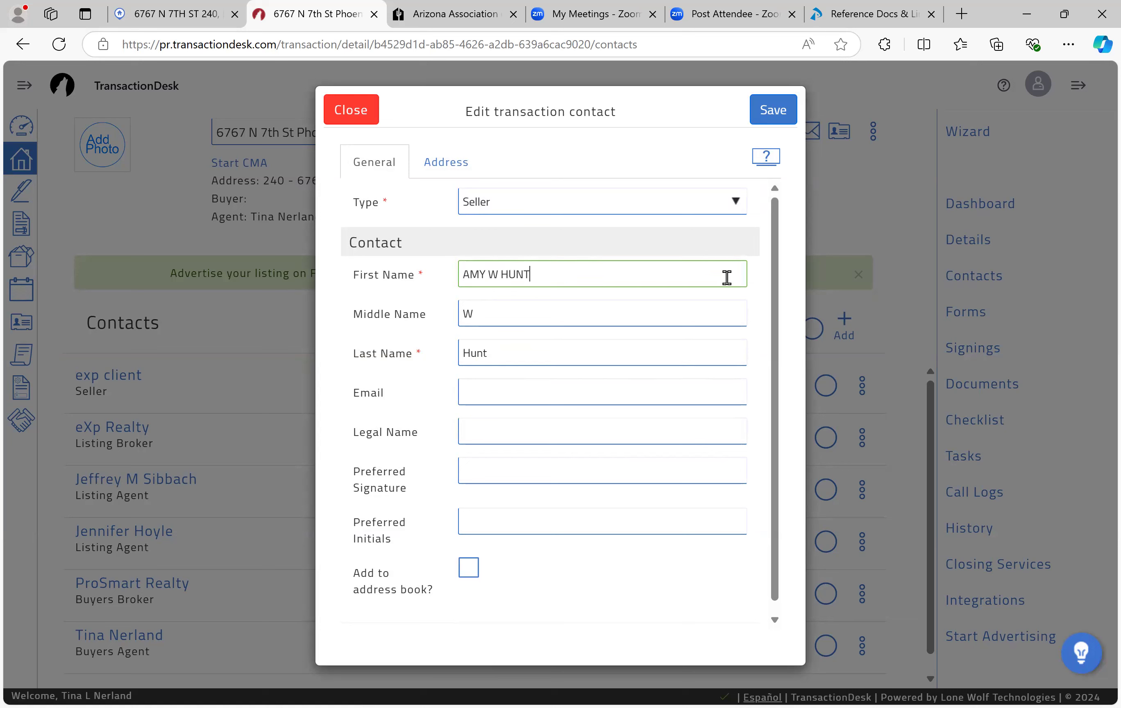
{"action": "key", "text": "BackSpace"}
{"action": "key", "text": "BackSpace"}
{"action": "key", "text": "BackSpace"}
{"action": "type", "text": "Amy"}
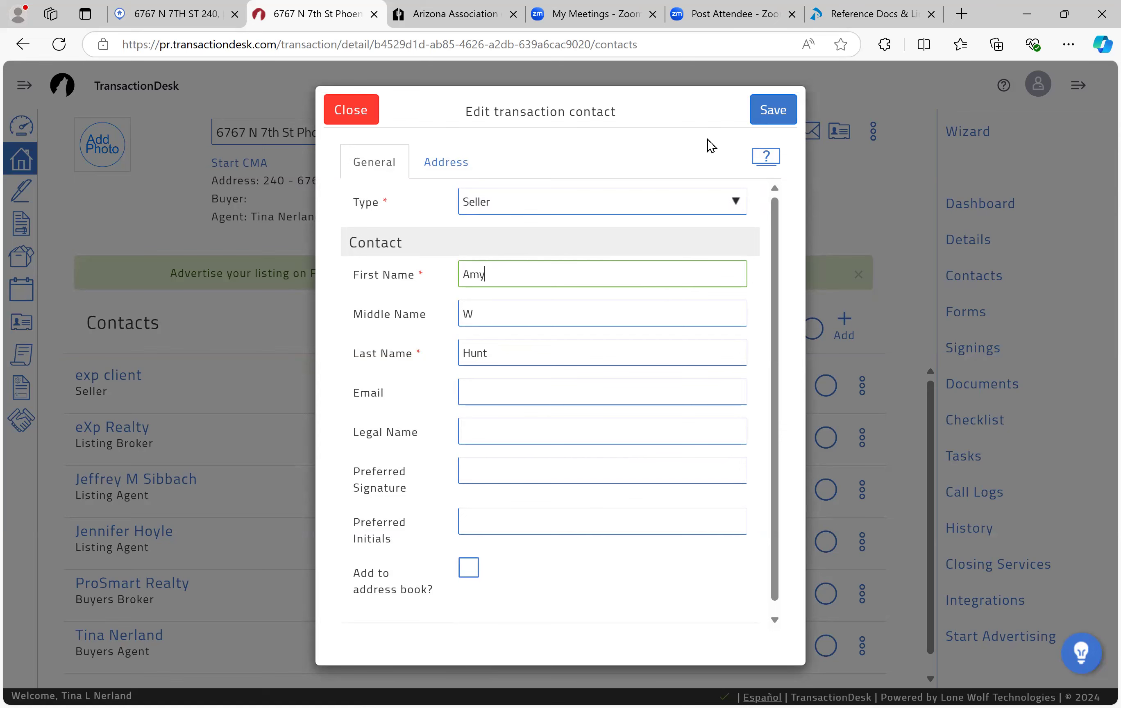
{"action": "left_click", "coordinate": [774, 111]}
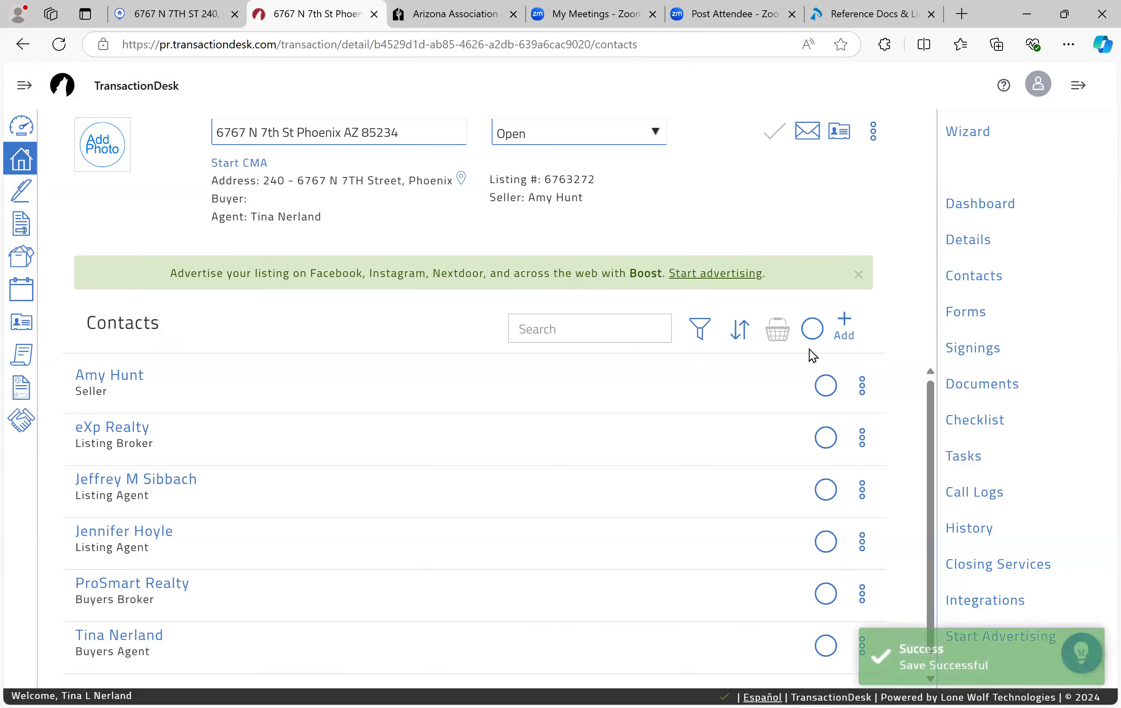
Step: Create a new Seller transaction contact and paste the owner names into First Name
{"action": "left_click", "coordinate": [845, 323]}
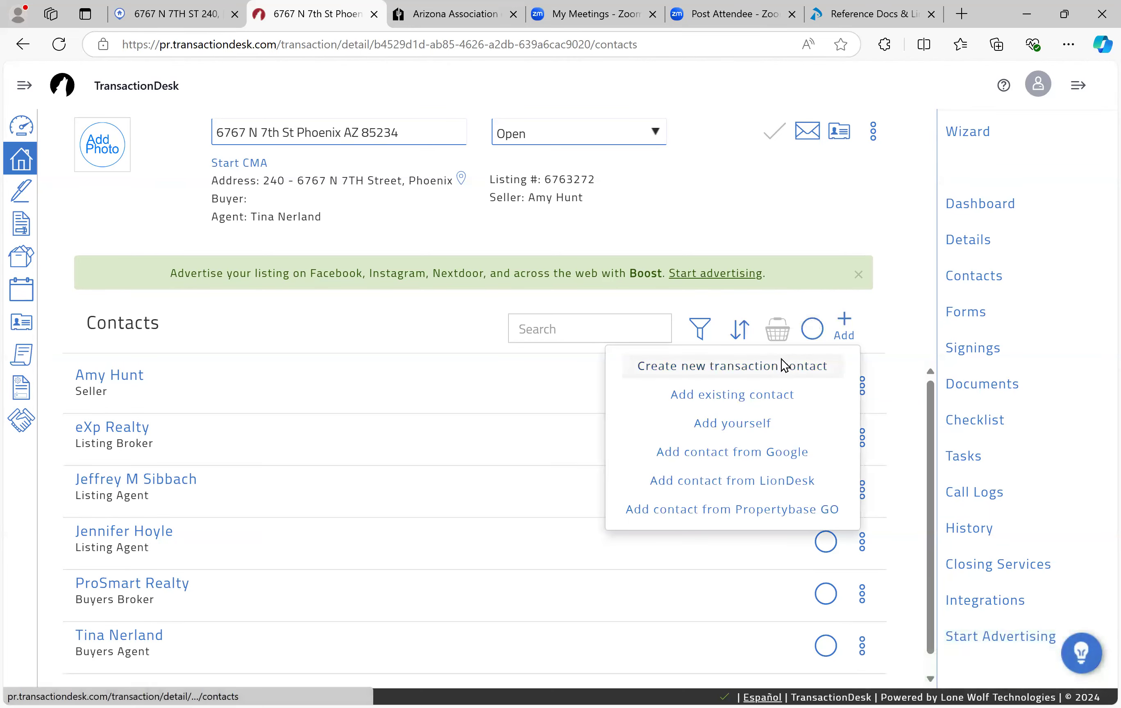
{"action": "left_click", "coordinate": [714, 366]}
{"action": "left_click", "coordinate": [547, 206]}
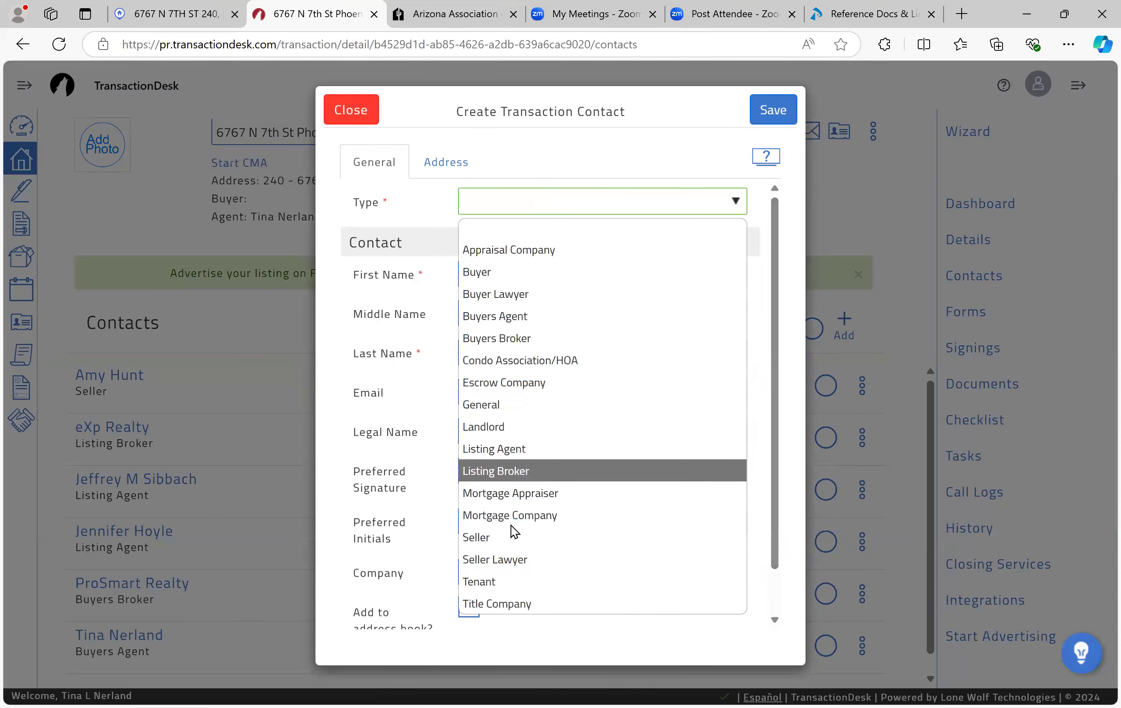
{"action": "left_click", "coordinate": [509, 538]}
{"action": "left_click", "coordinate": [489, 265]}
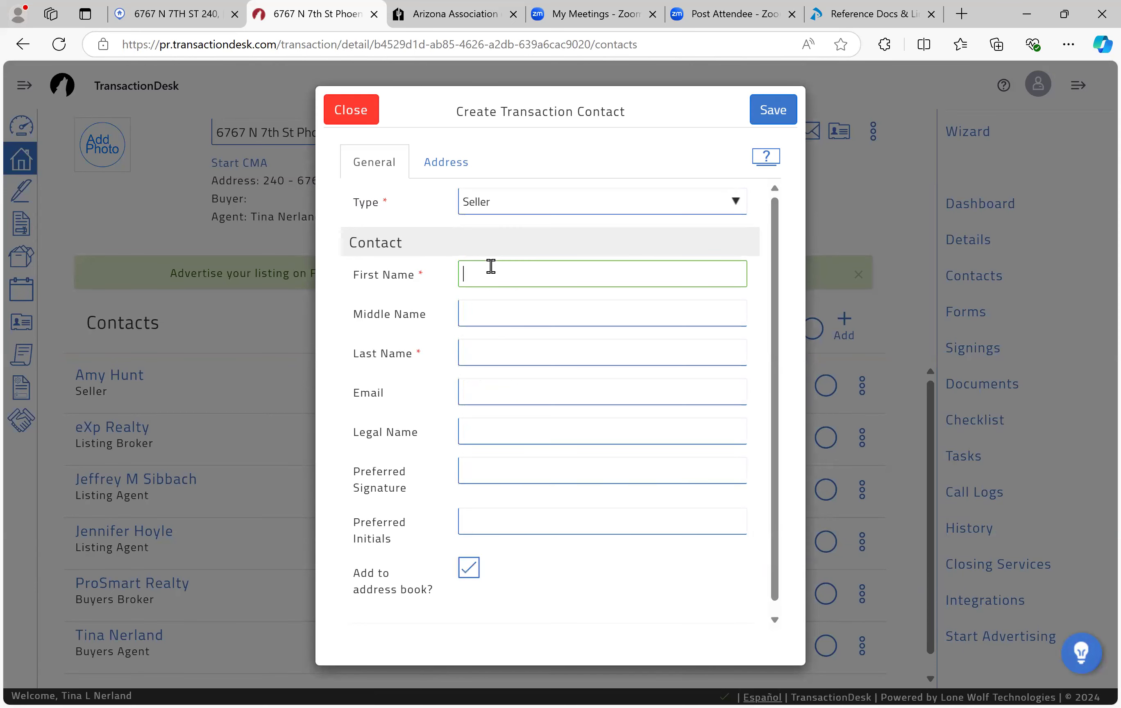
{"action": "right_click", "coordinate": [490, 266]}
{"action": "left_click", "coordinate": [539, 484]}
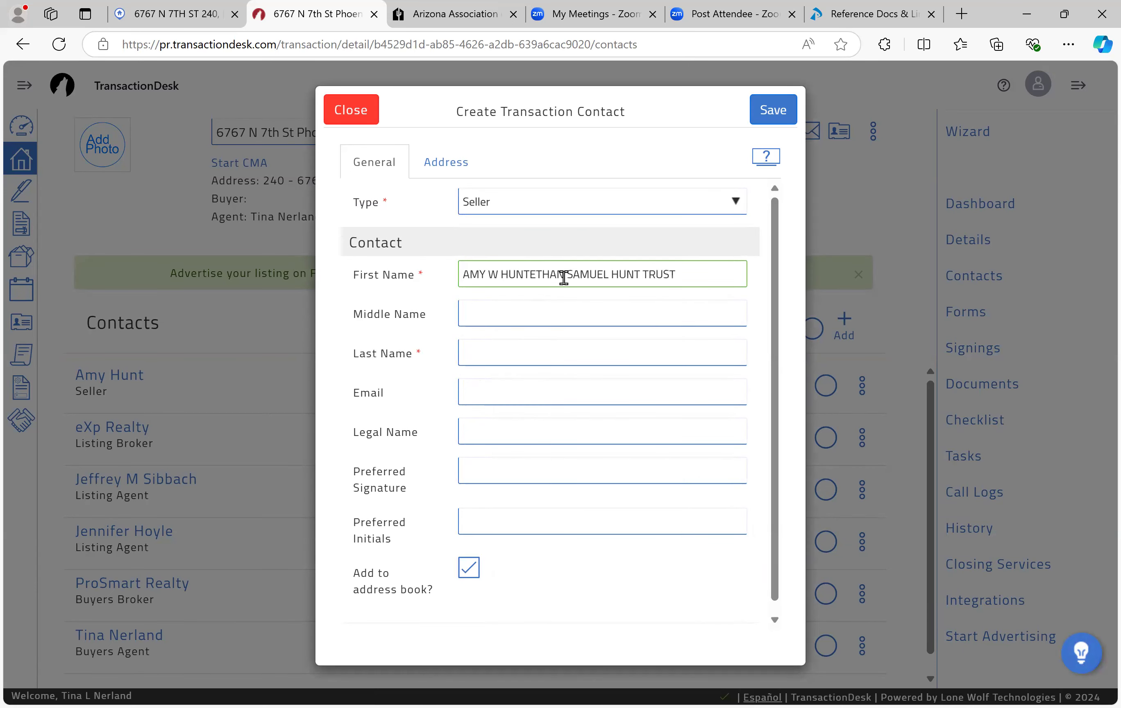
Step: Enter the trust owner's first and middle names and the trust's last name
{"action": "key", "text": "Home"}
{"action": "key", "text": "shift+Right"}
{"action": "key", "text": "shift+Right"}
{"action": "key", "text": "shift+Right"}
{"action": "key", "text": "shift+Right"}
{"action": "key", "text": "shift+Right"}
{"action": "key", "text": "shift+Right"}
{"action": "key", "text": "shift+Right"}
{"action": "key", "text": "shift+Right"}
{"action": "key", "text": "shift+Right"}
{"action": "key", "text": "shift+Right"}
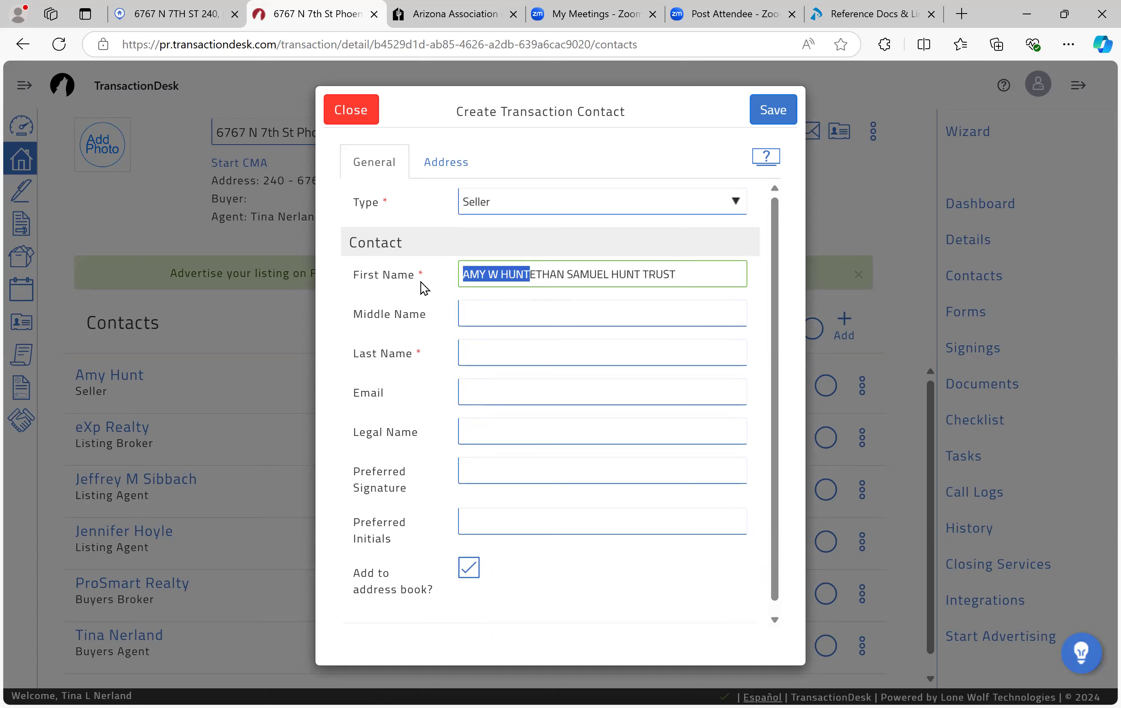
{"action": "key", "text": "Delete"}
{"action": "left_click", "coordinate": [381, 282]}
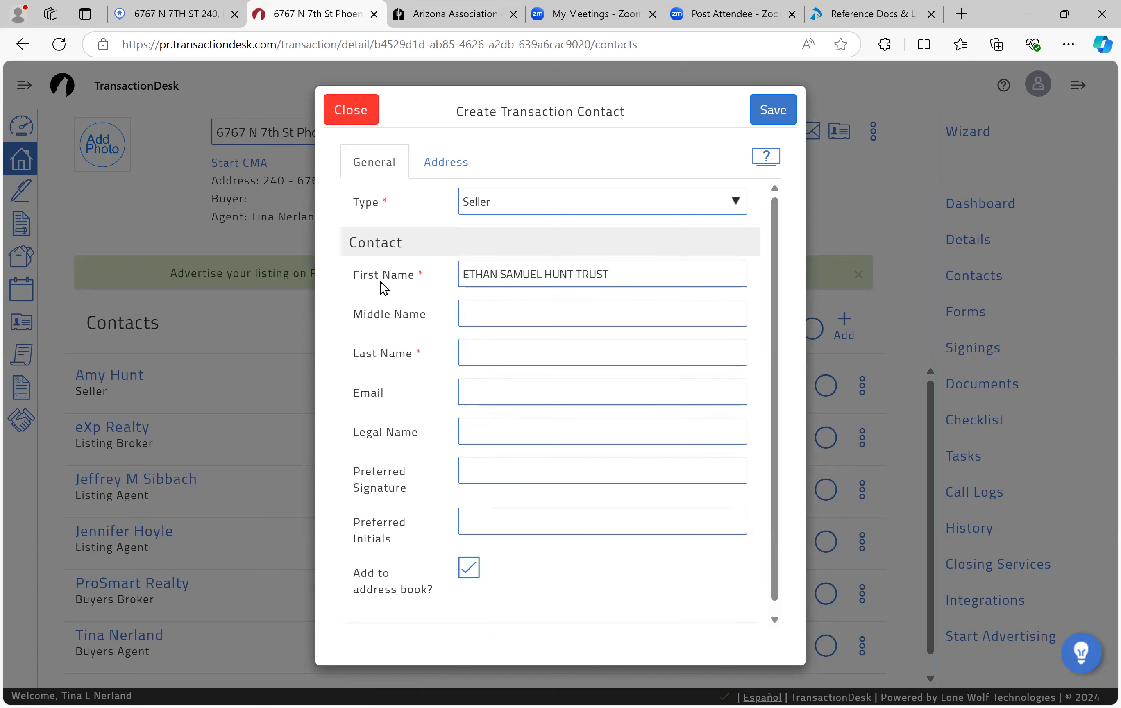
{"action": "left_click", "coordinate": [466, 274]}
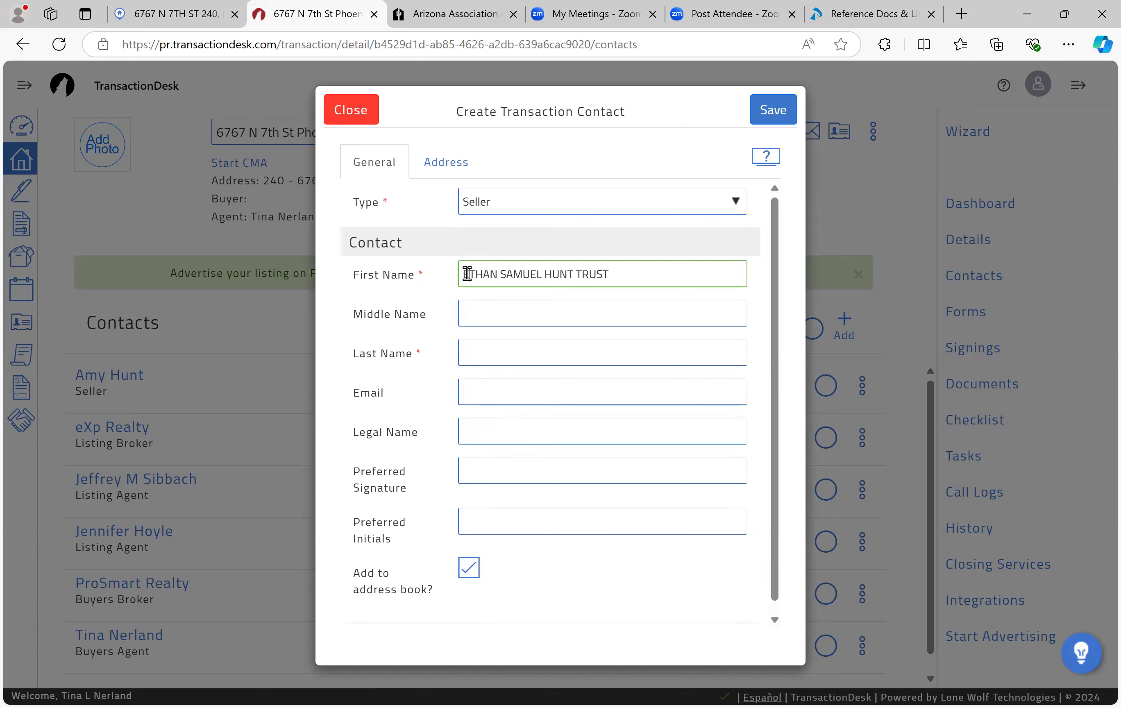
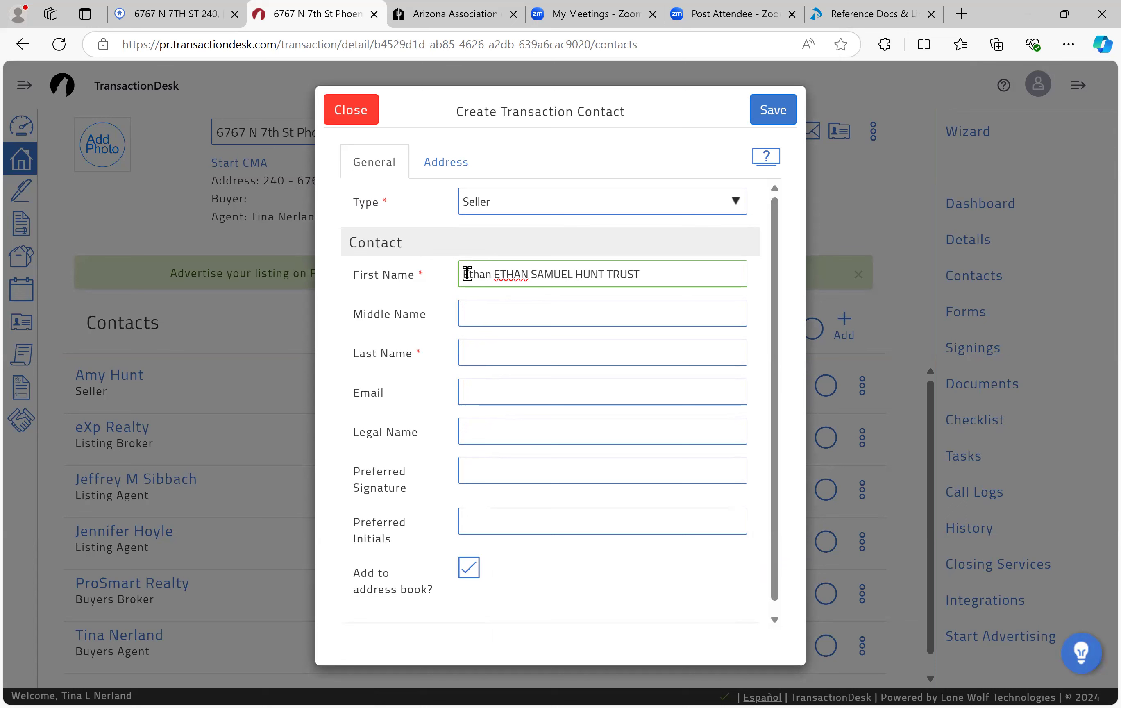
{"action": "key", "text": "Delete"}
{"action": "key", "text": "Delete"}
{"action": "key", "text": "Delete"}
{"action": "key", "text": "Delete"}
{"action": "key", "text": "Delete"}
{"action": "key", "text": "Delete"}
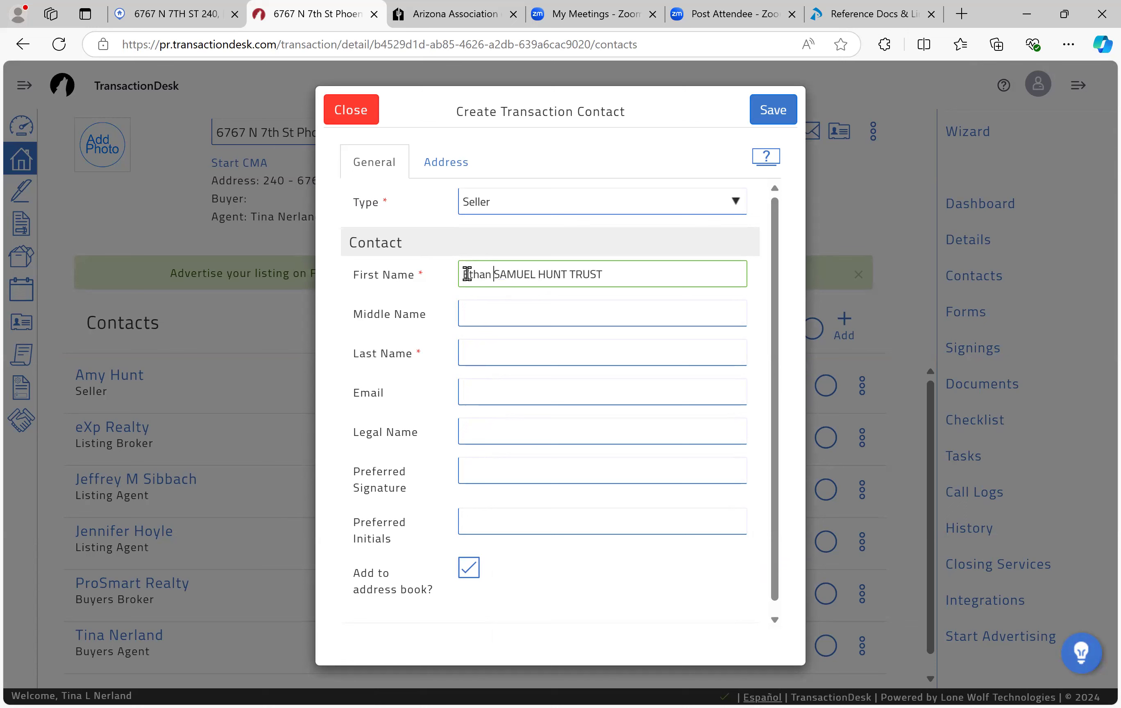
{"action": "key", "text": "Tab"}
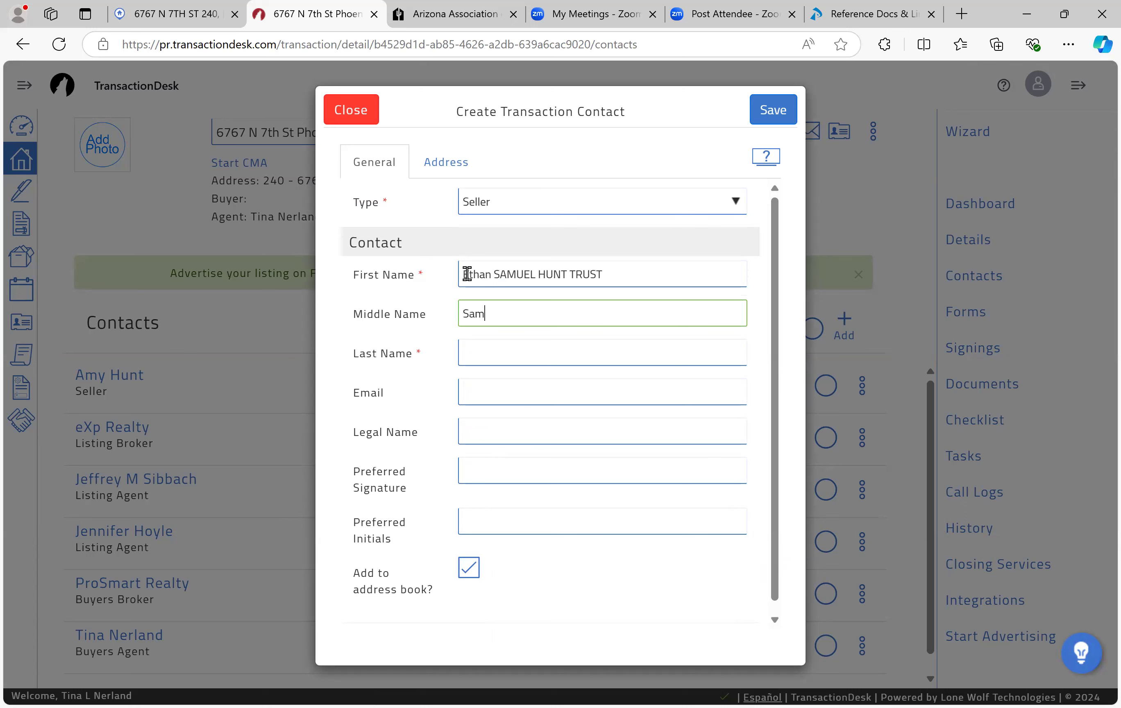
{"action": "key", "text": "Tab"}
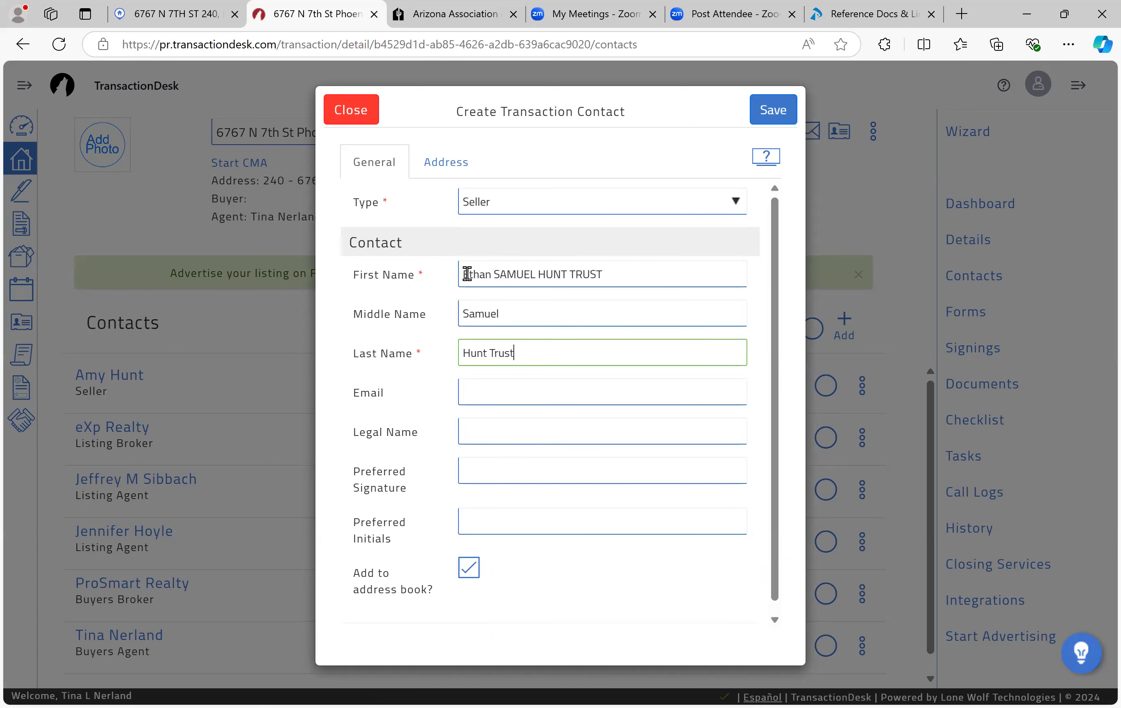
Step: Clear the leftover names from First Name and save the trust seller contact
{"action": "left_click_drag", "start_coordinate": [499, 274], "coordinate": [805, 264]}
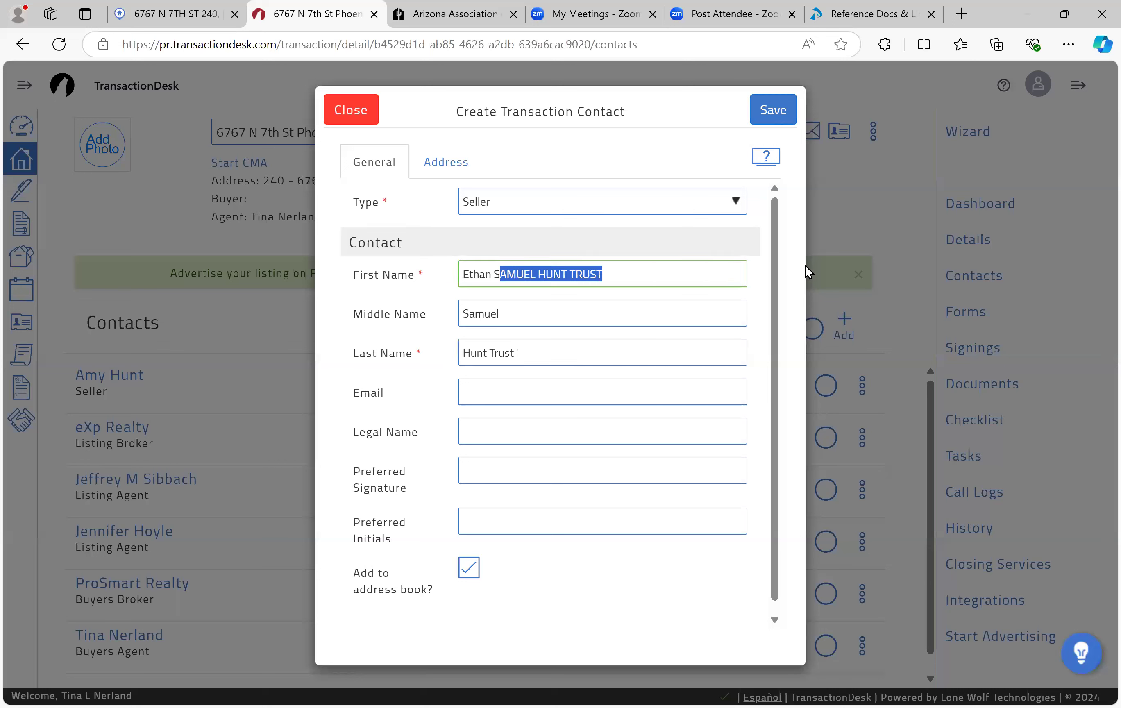
{"action": "key", "text": "BackSpace"}
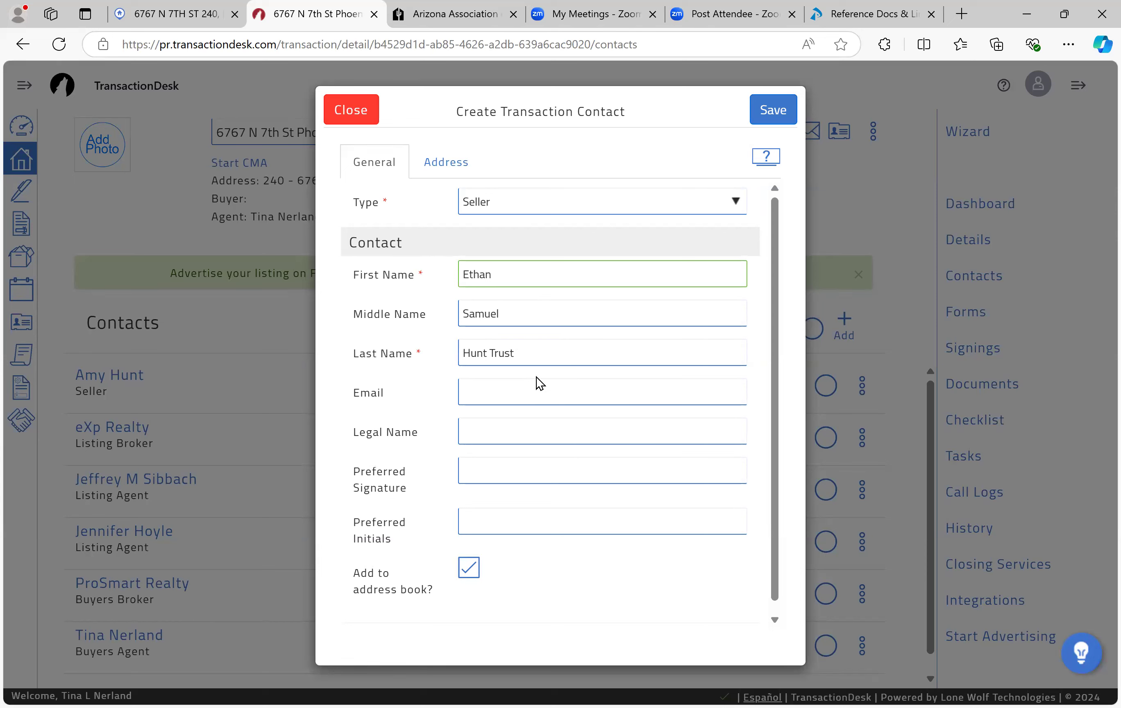
{"action": "left_click", "coordinate": [770, 104]}
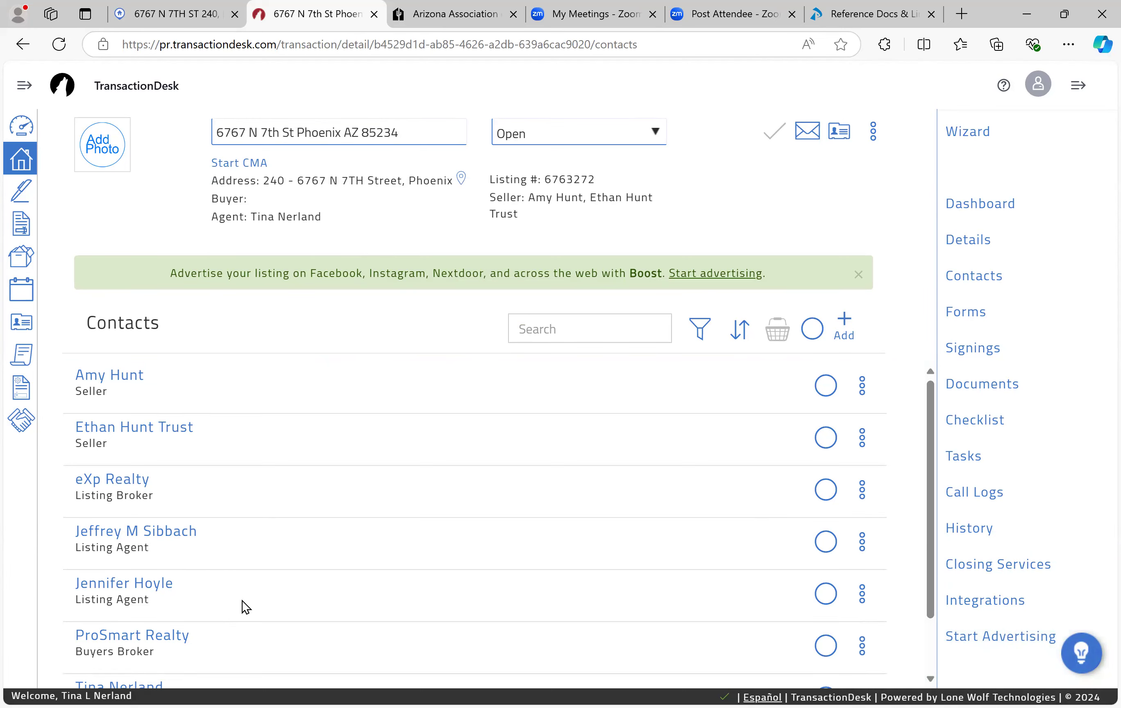
{"action": "scroll", "coordinate": [242, 600], "scroll_direction": "down", "scroll_amount": 1}
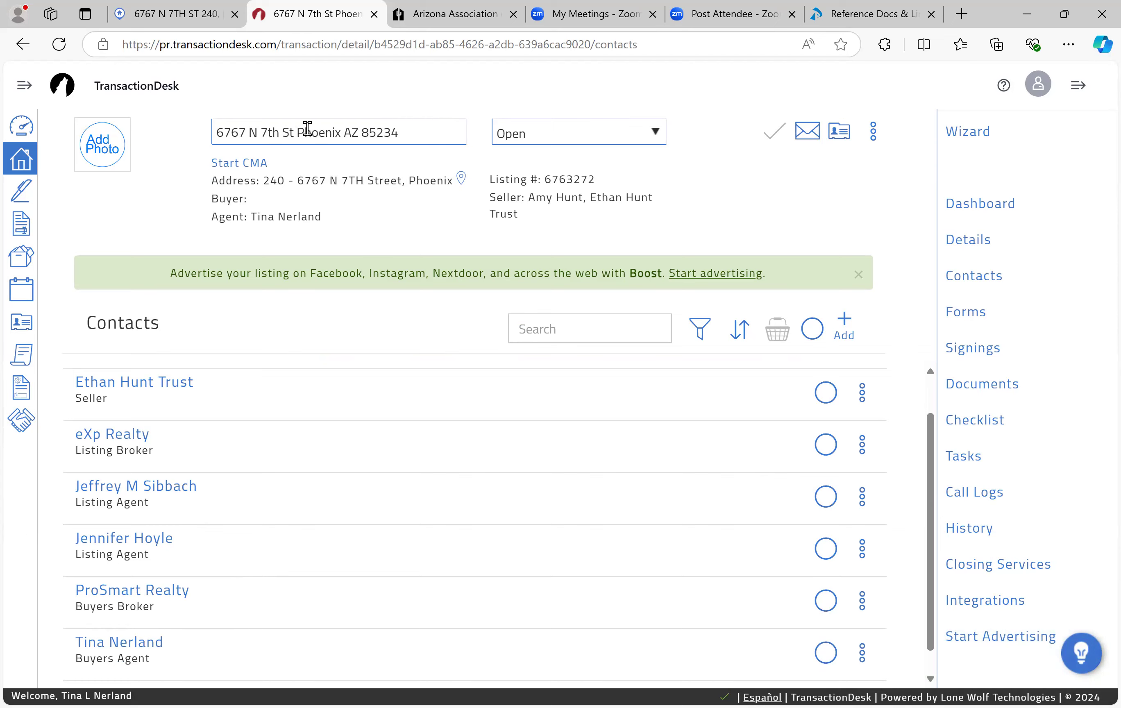
{"action": "key", "text": "ctrl+shift+Tab"}
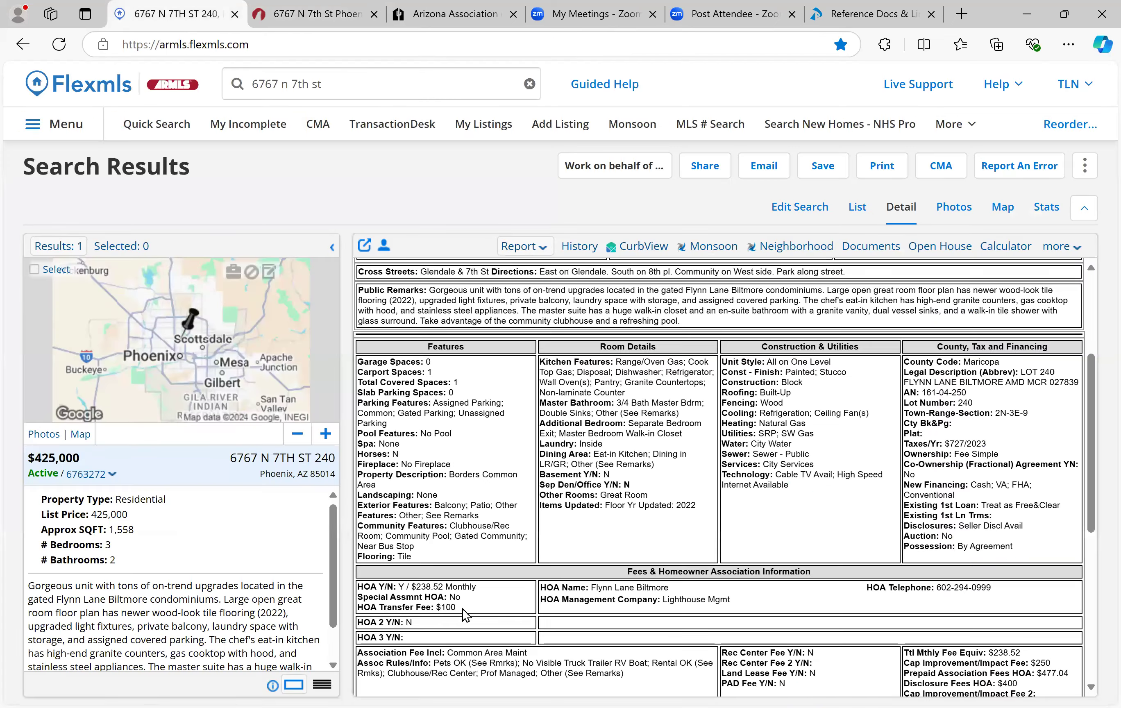
{"action": "scroll", "coordinate": [462, 609], "scroll_direction": "down", "scroll_amount": 6}
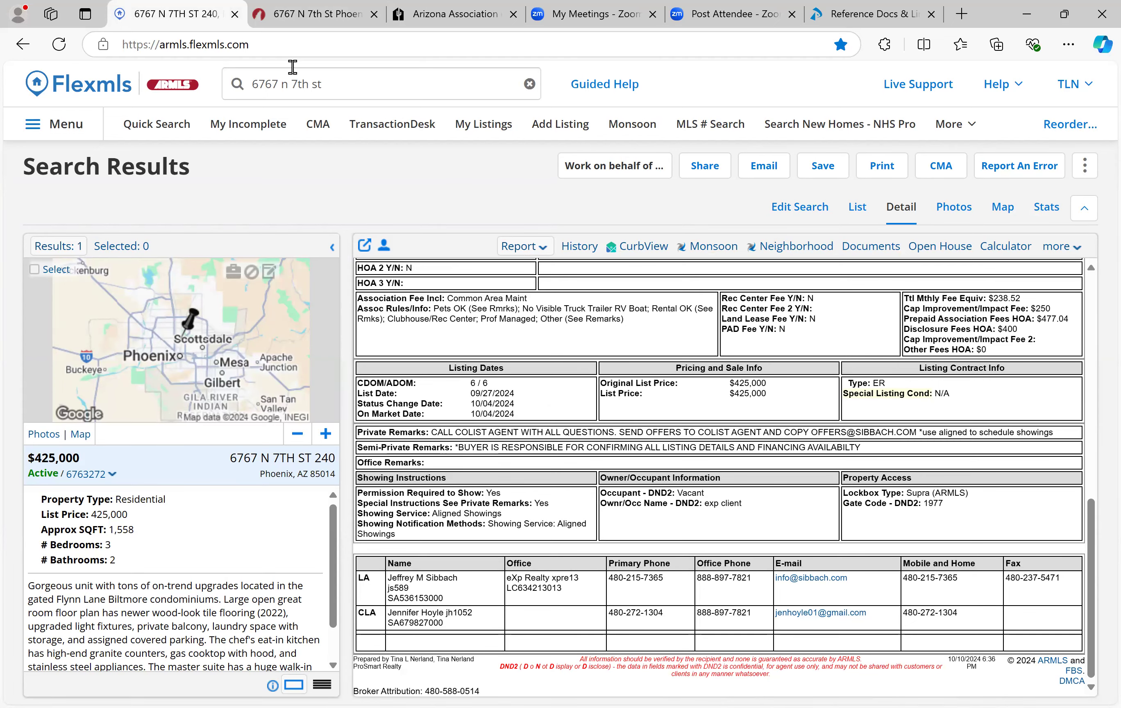
{"action": "left_click", "coordinate": [309, 14]}
{"action": "left_click", "coordinate": [125, 538]}
{"action": "left_click", "coordinate": [524, 202]}
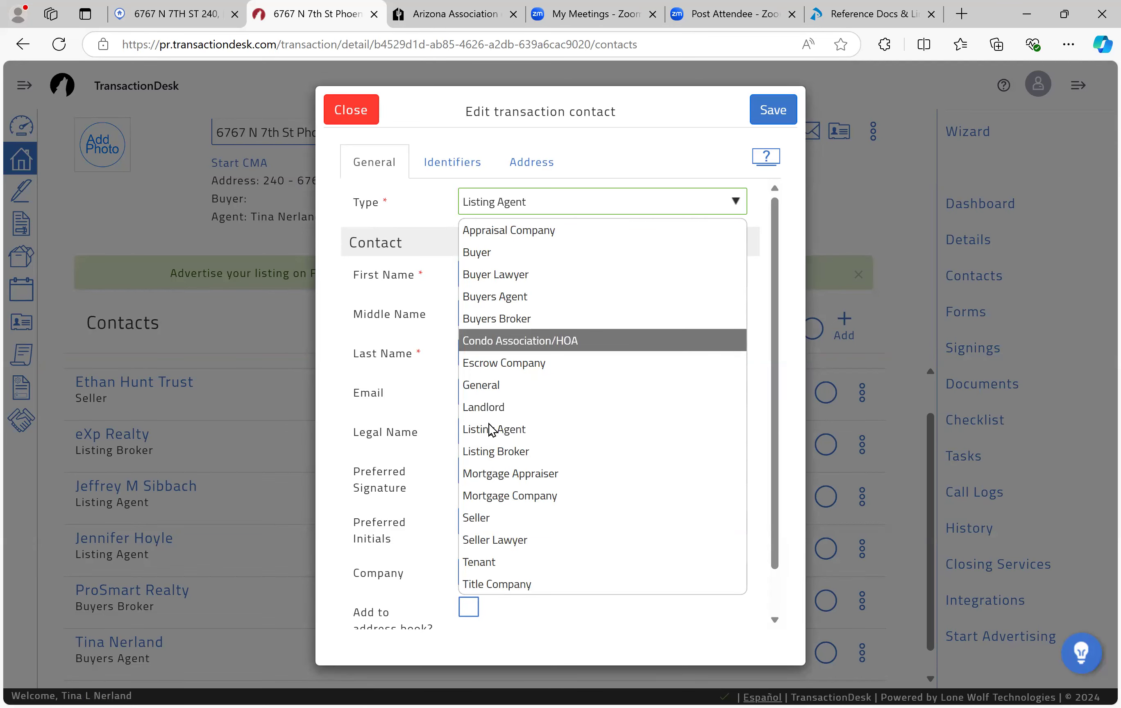
Step: Leave the contact's type as Listing Agent and close her Edit transaction contact dialog
{"action": "left_click", "coordinate": [498, 426]}
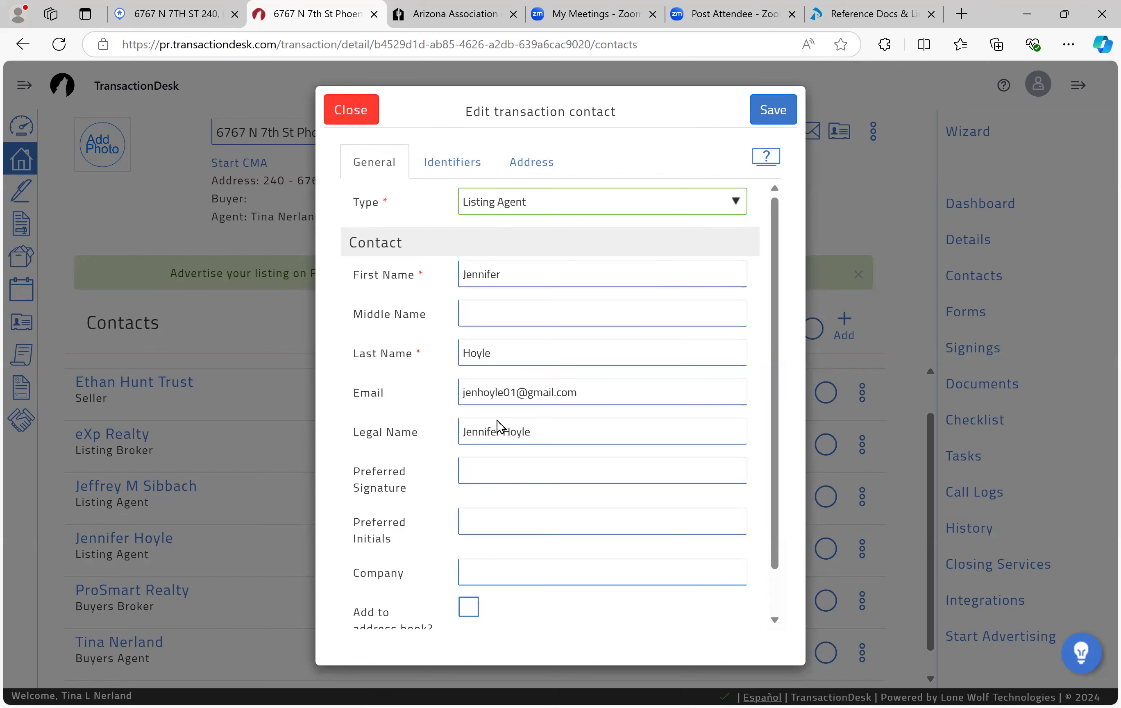
{"action": "left_click", "coordinate": [351, 109]}
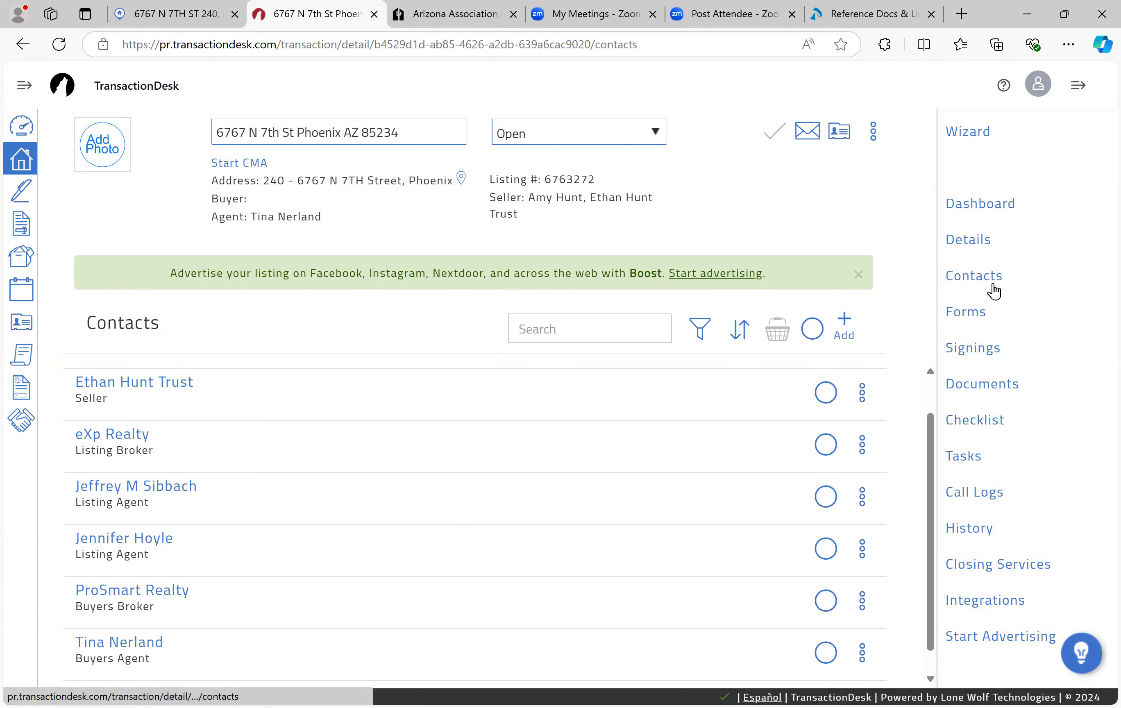
Step: Open the Residential Purchase Contract (Rev. 08/2024) from the Forms list and scroll to section 1. PROPERTY
{"action": "left_click", "coordinate": [967, 312]}
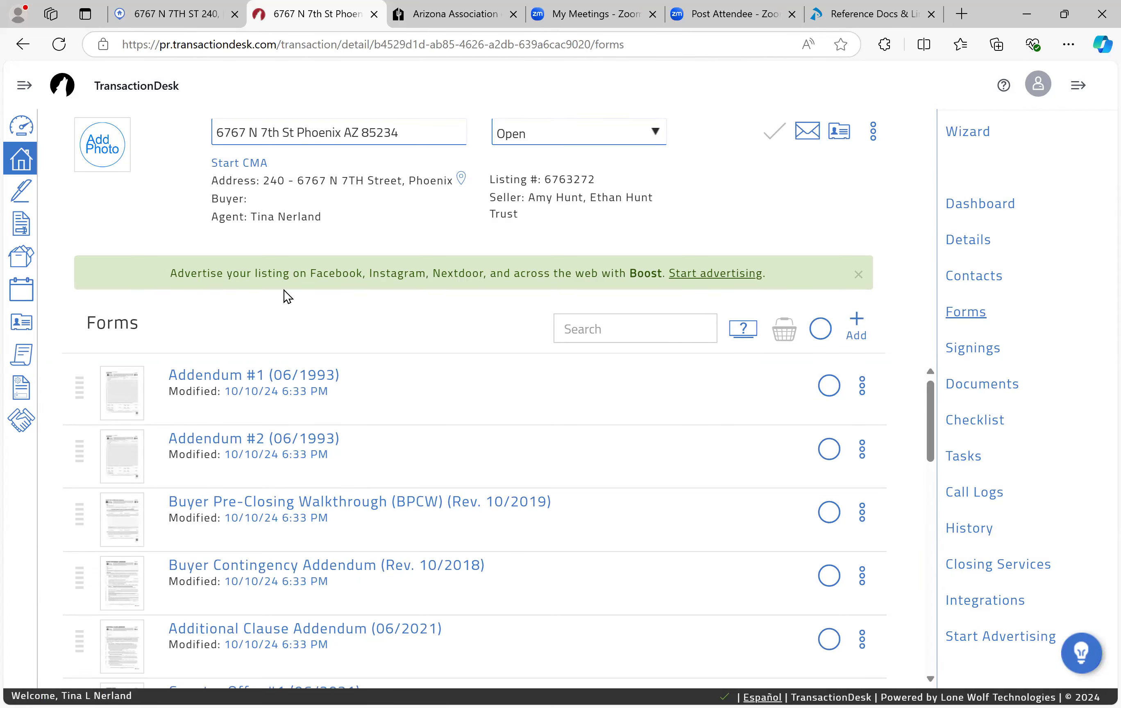
{"action": "scroll", "coordinate": [267, 450], "scroll_direction": "down", "scroll_amount": 10}
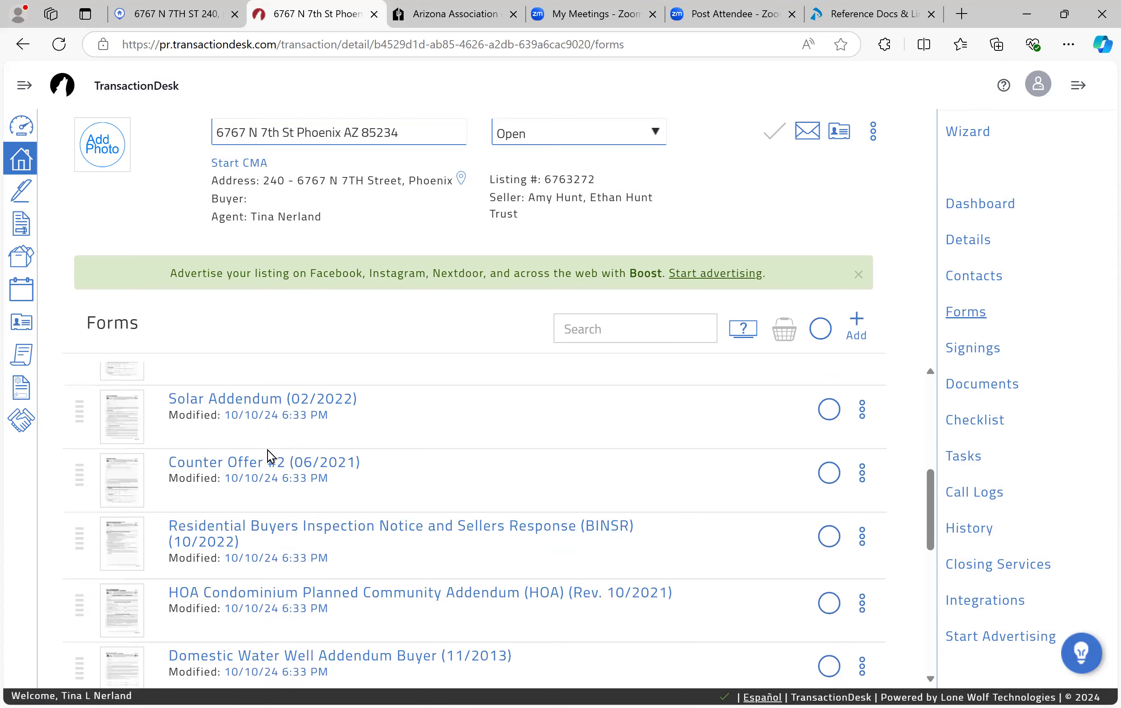
{"action": "scroll", "coordinate": [267, 454], "scroll_direction": "down", "scroll_amount": 2}
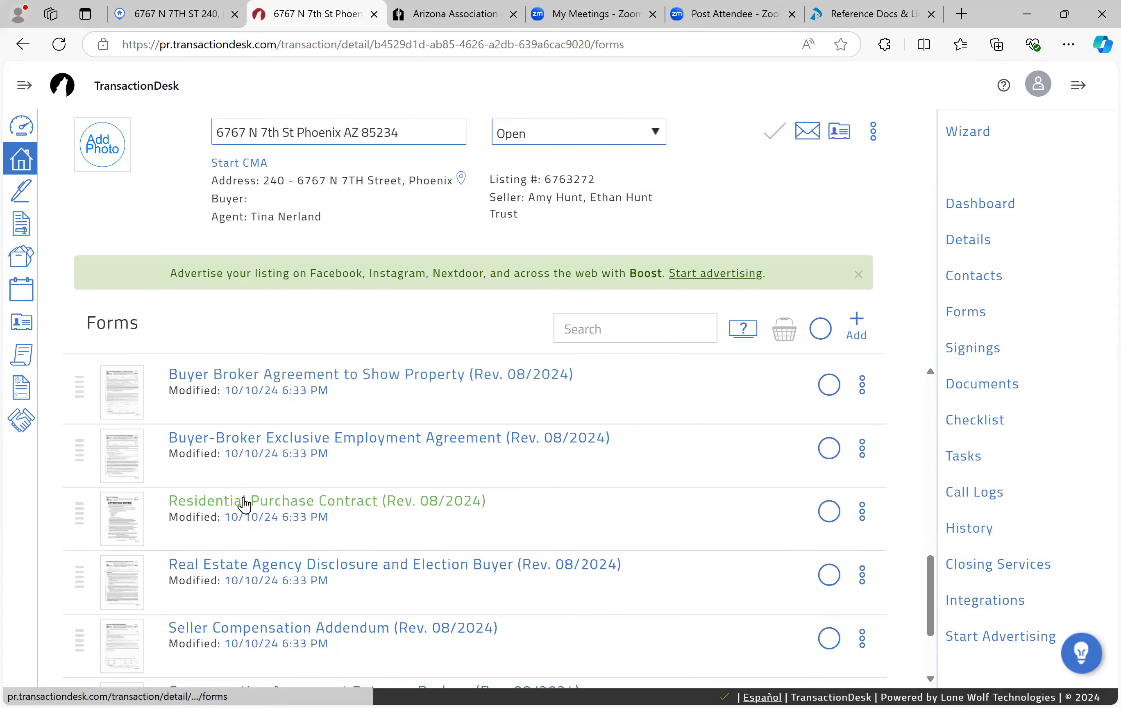
{"action": "left_click", "coordinate": [244, 500]}
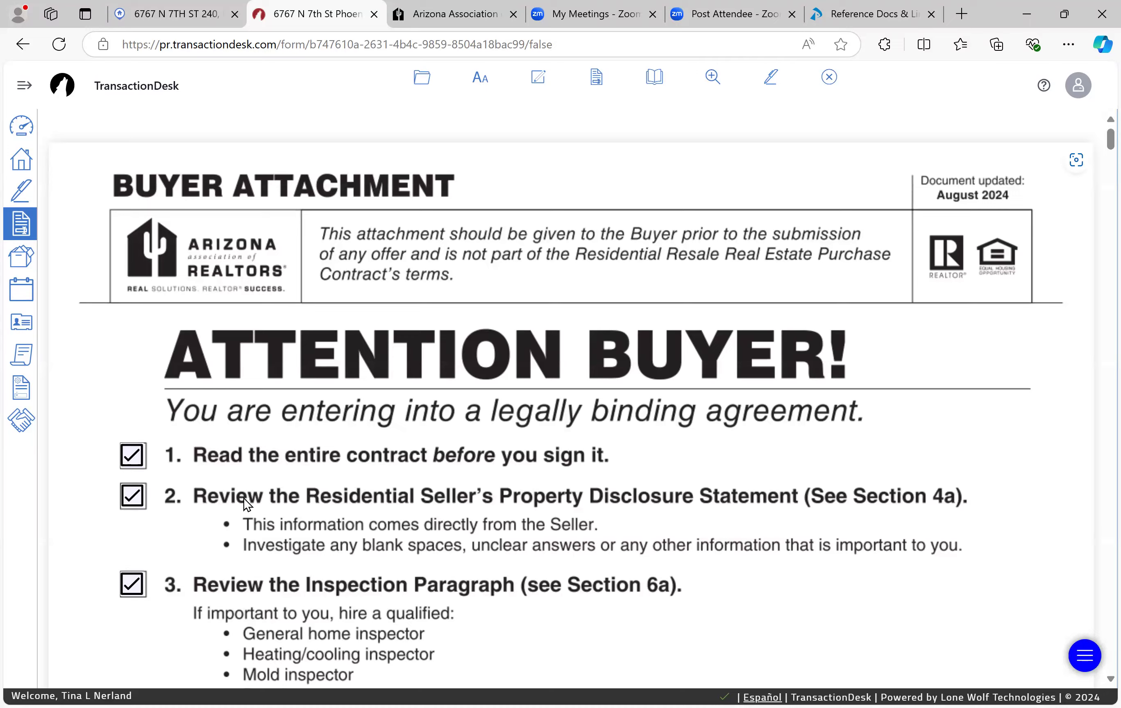
{"action": "scroll", "coordinate": [243, 498], "scroll_direction": "down", "scroll_amount": 2}
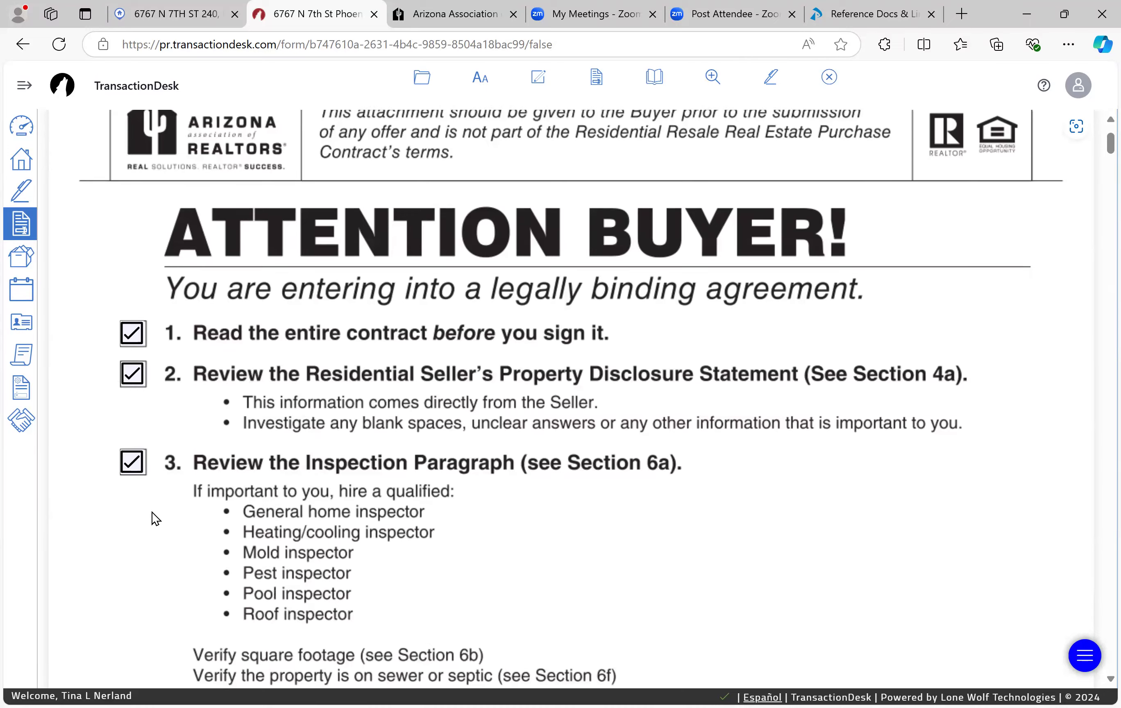
{"action": "scroll", "coordinate": [152, 512], "scroll_direction": "down", "scroll_amount": 20}
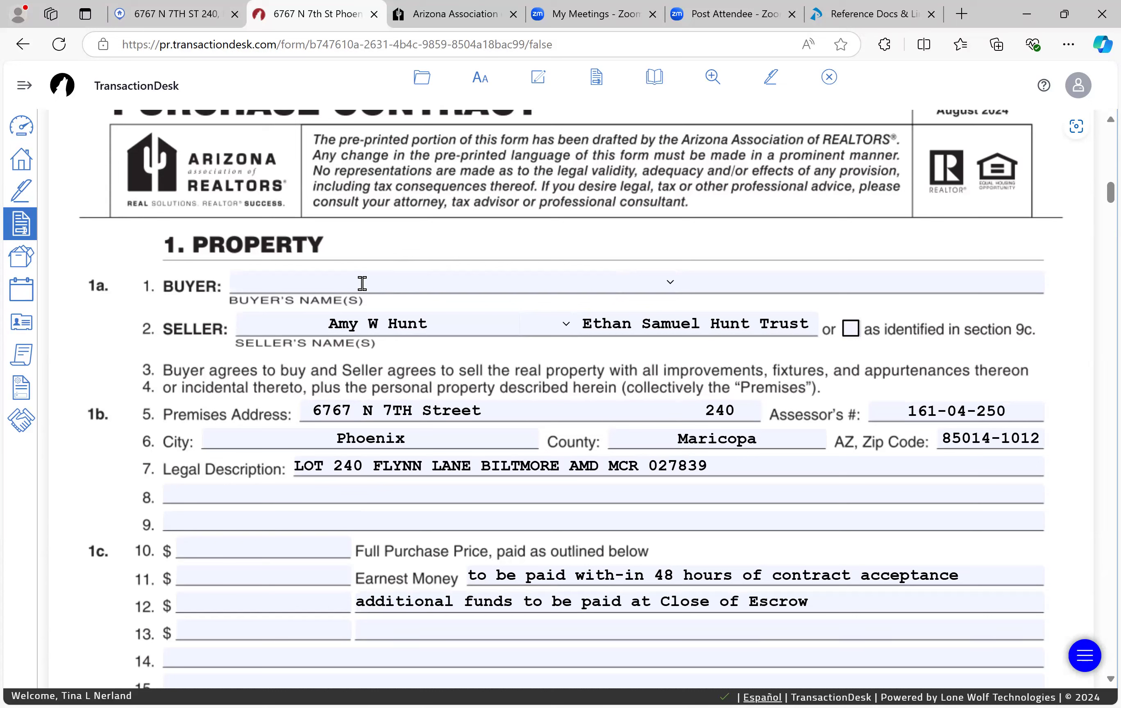
Step: Enter both buyers' full names in the two Buyer fields on line 1, correcting the surname typos
{"action": "left_click", "coordinate": [346, 280]}
{"action": "type", "text": "N"}
{"action": "key", "text": "BackSpace"}
{"action": "type", "text": "N"}
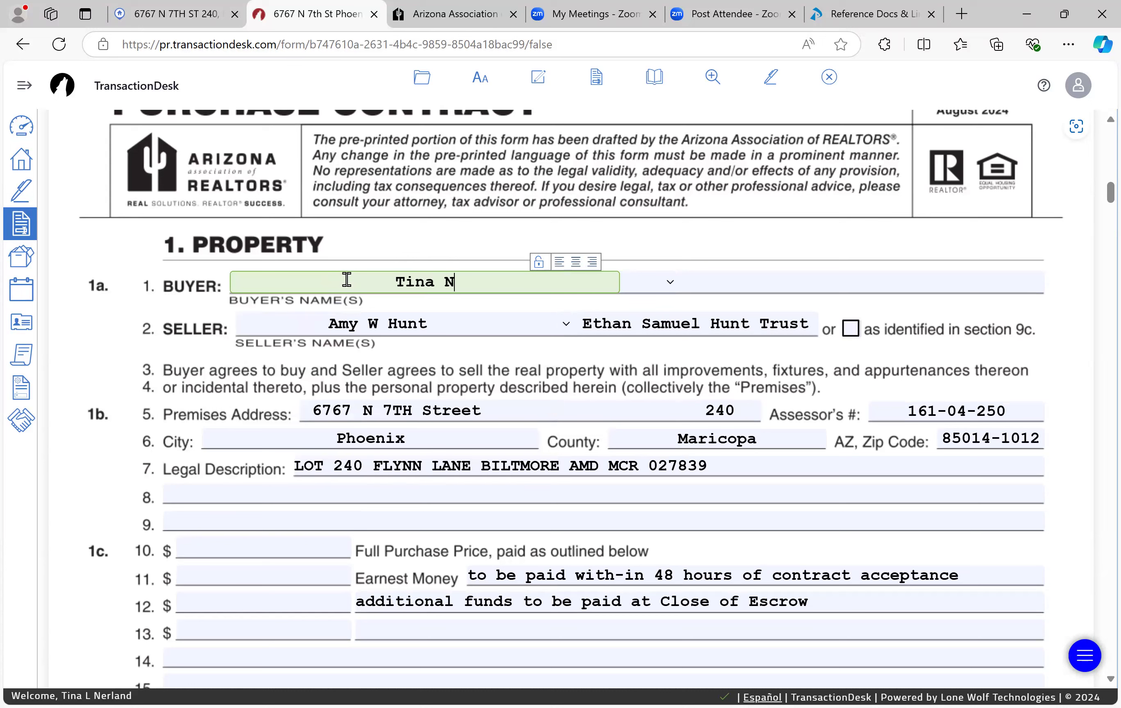
{"action": "type", "text": "erland"}
{"action": "key", "text": "Tab"}
{"action": "key", "text": "Tab"}
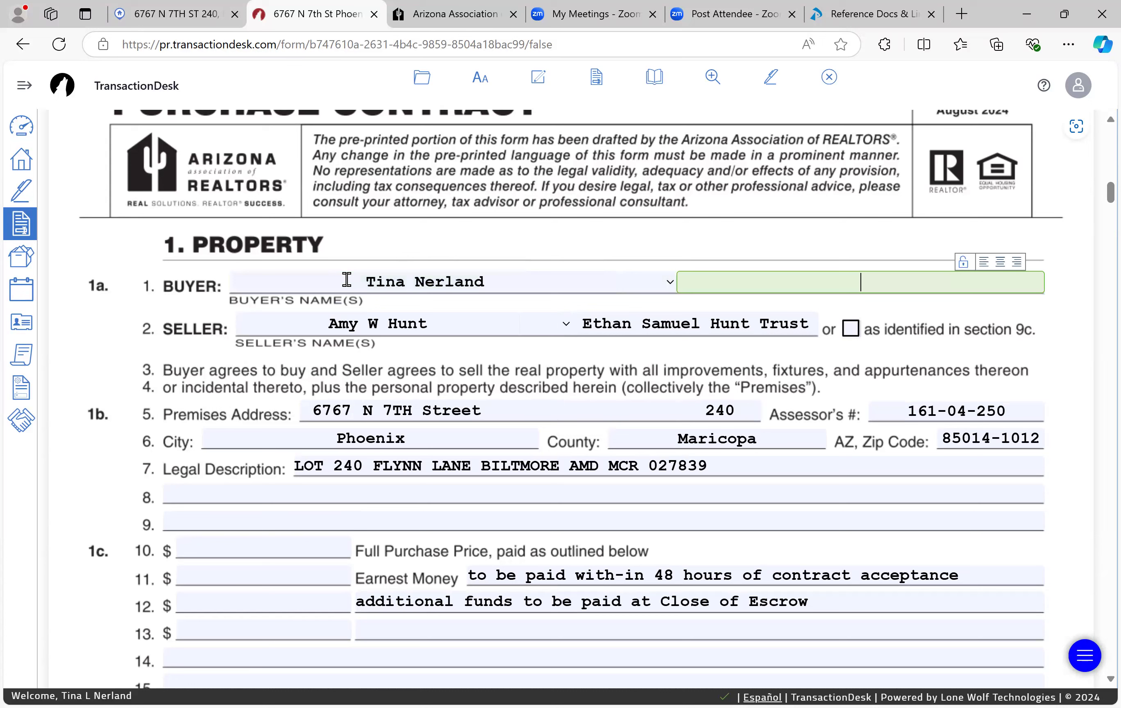
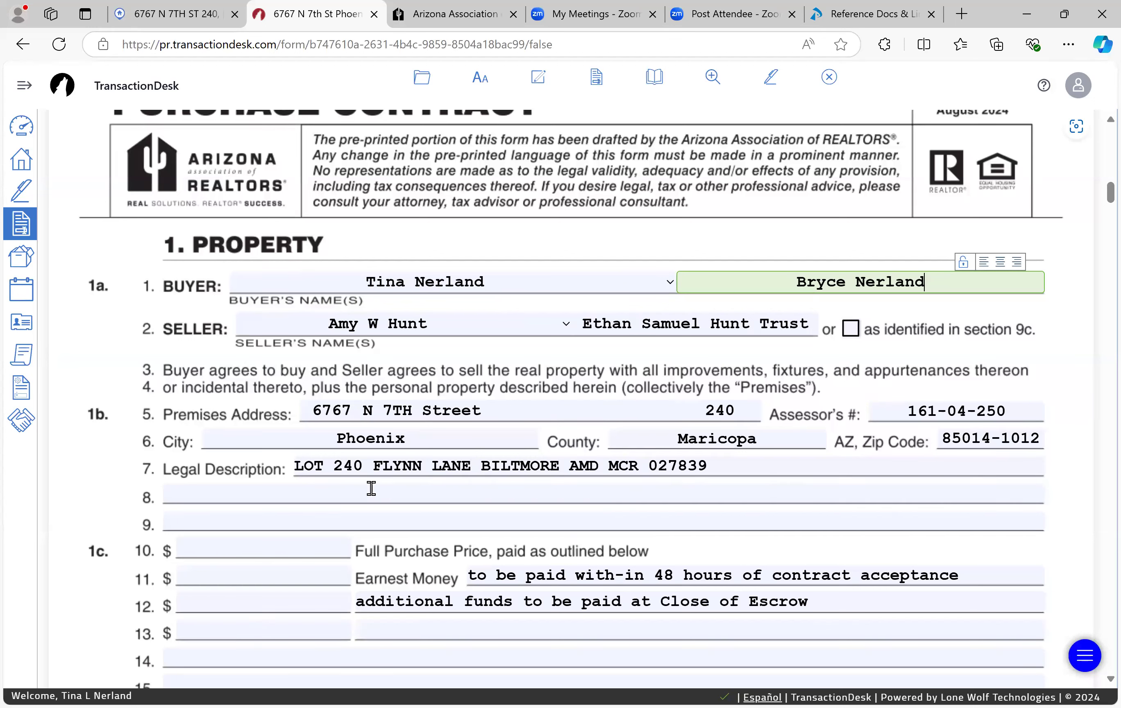
Step: Set the line 10 Full Purchase Price to 4,500,000.00
{"action": "left_click", "coordinate": [317, 548]}
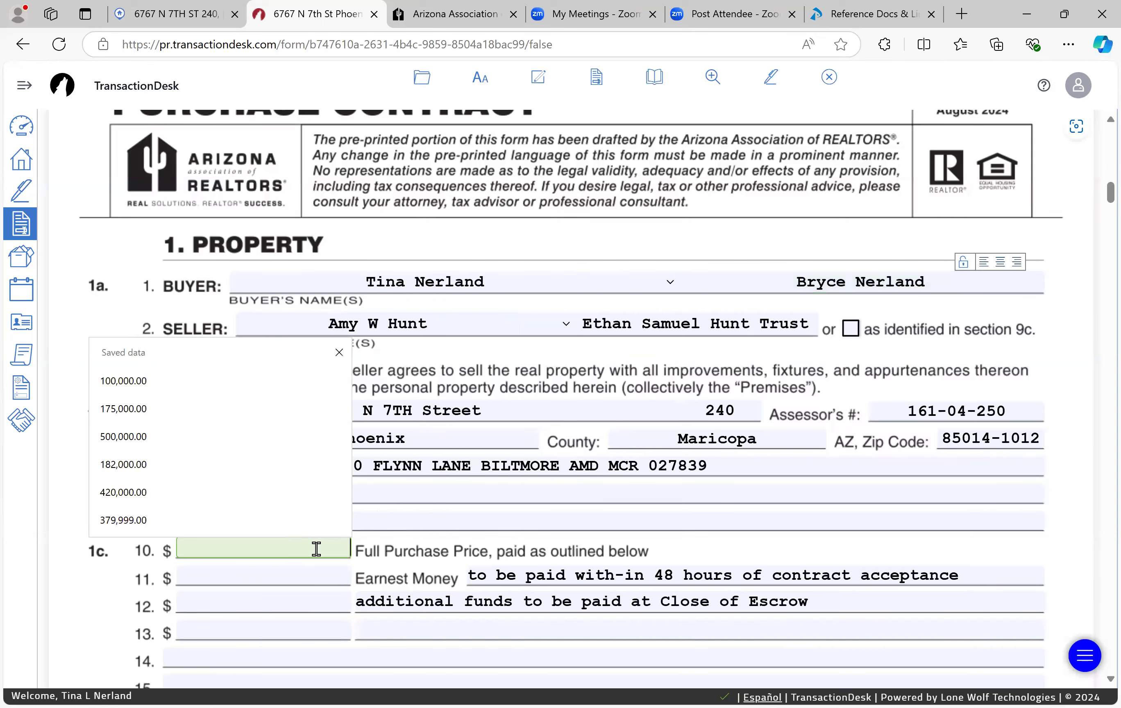
{"action": "type", "text": "450.000"}
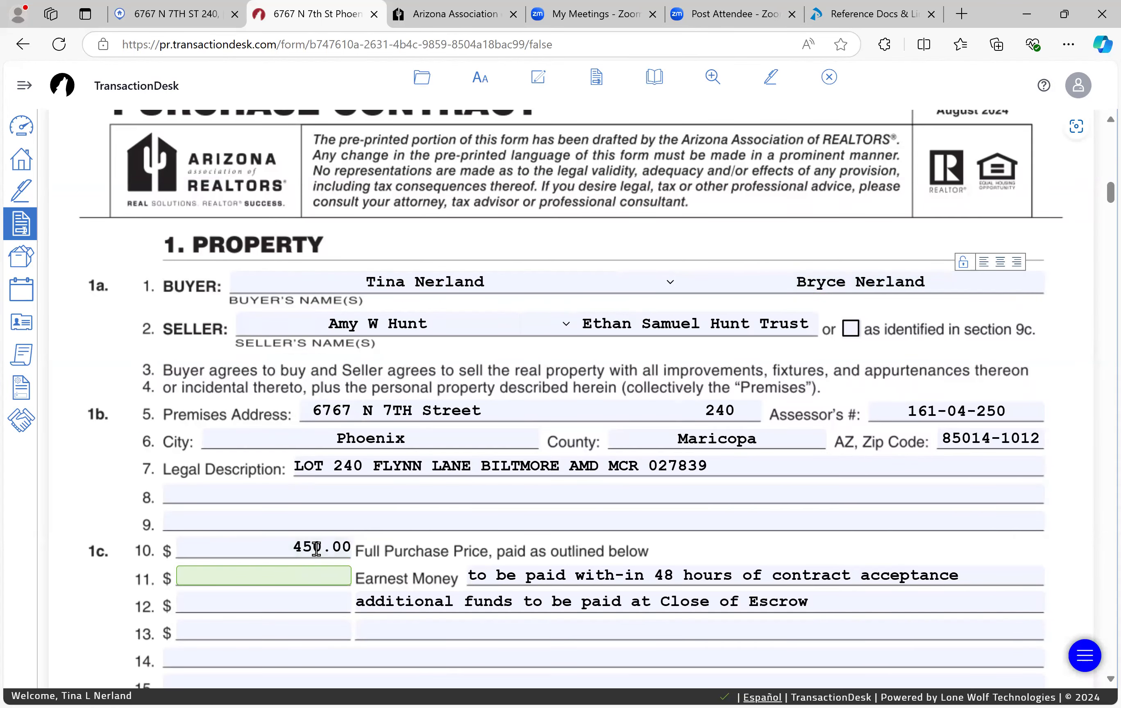
{"action": "left_click", "coordinate": [273, 562]}
{"action": "left_click", "coordinate": [287, 547]}
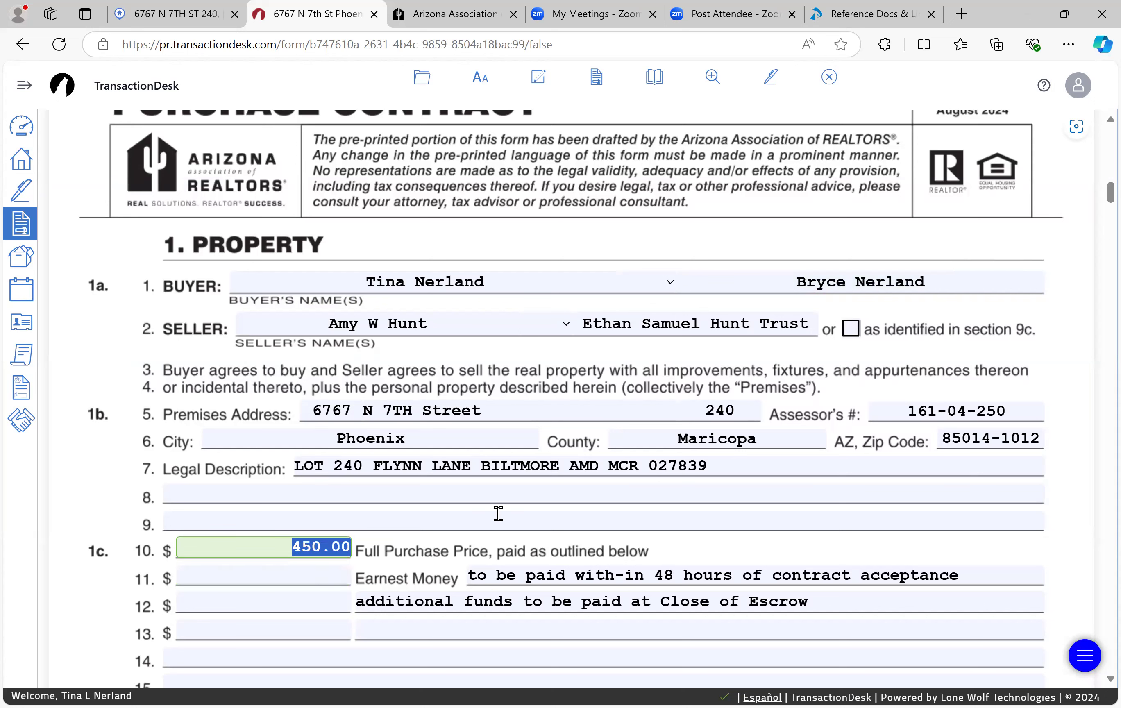
{"action": "type", "text": "4500000"}
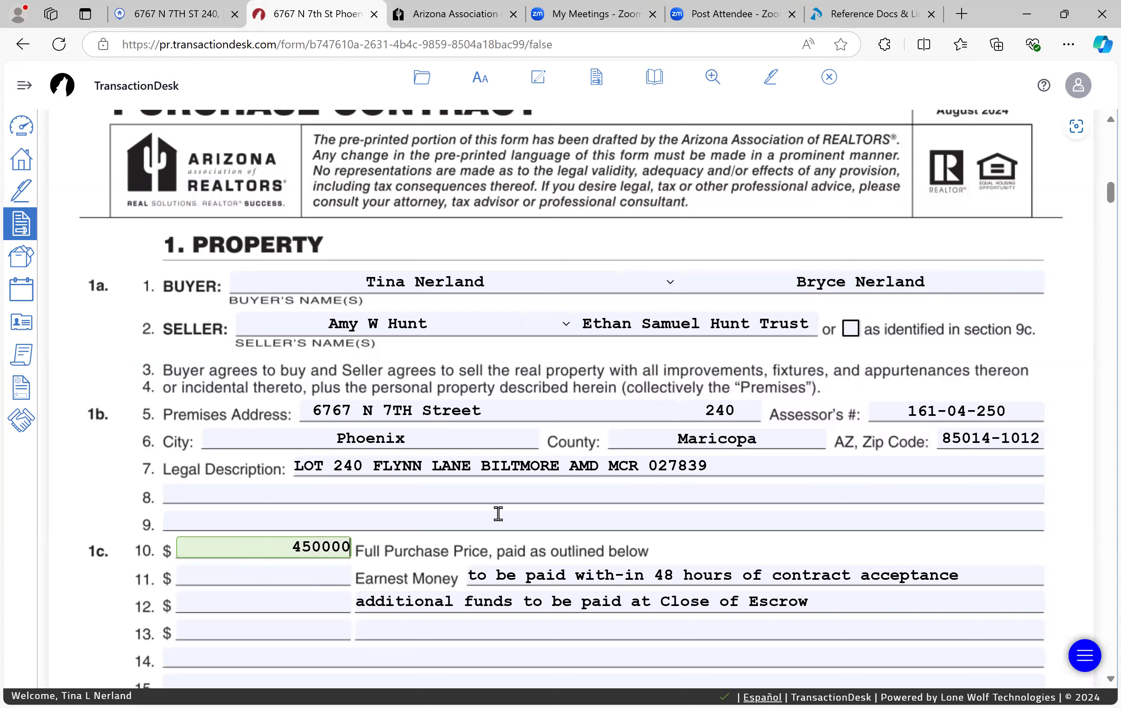
{"action": "key", "text": "Tab"}
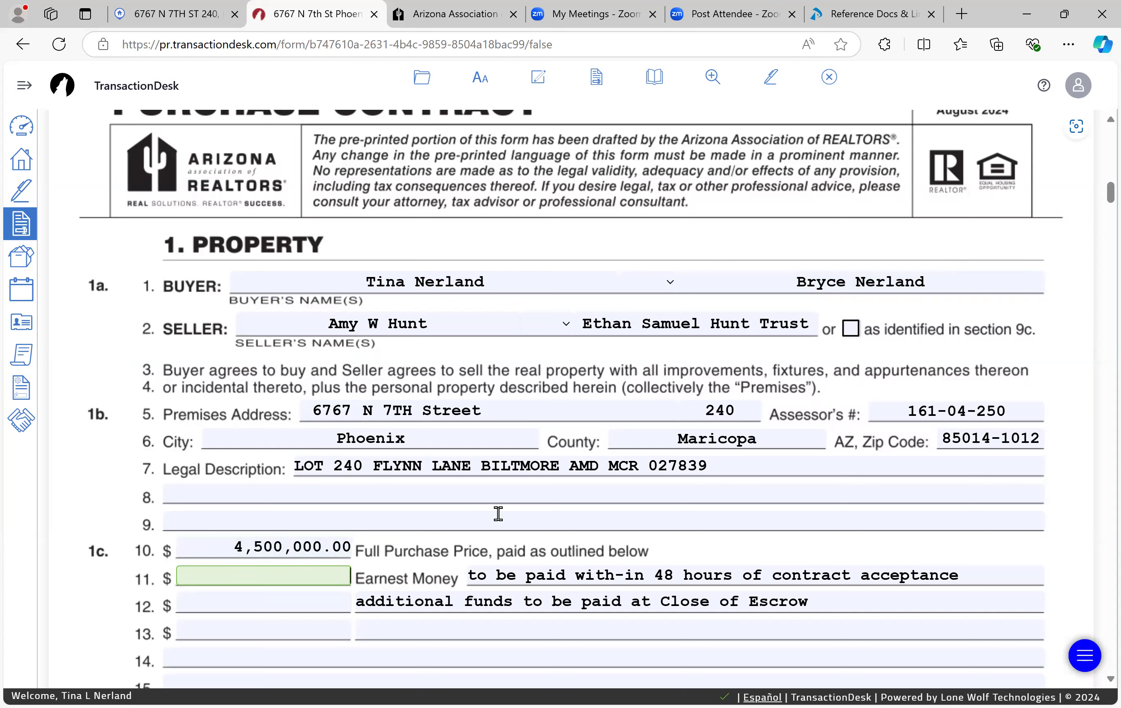
Step: Mark the financing type on line 97 as FHA
{"action": "scroll", "coordinate": [498, 514], "scroll_direction": "down", "scroll_amount": 1}
{"action": "scroll", "coordinate": [498, 513], "scroll_direction": "down", "scroll_amount": 10}
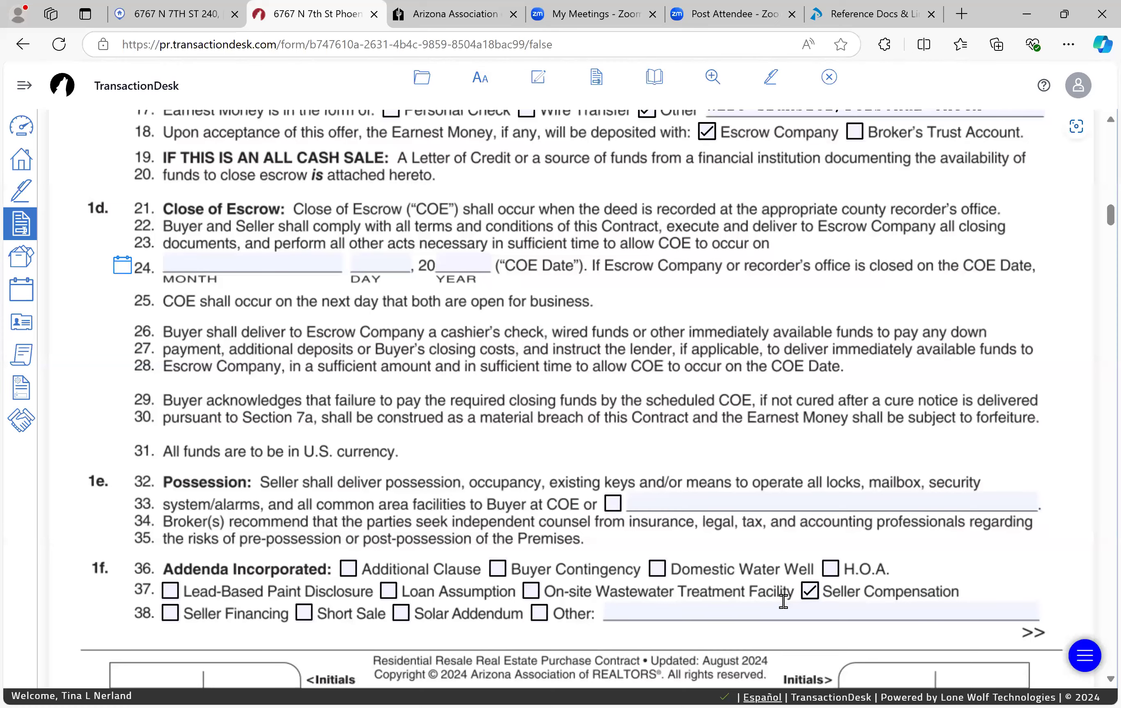
{"action": "scroll", "coordinate": [783, 601], "scroll_direction": "down", "scroll_amount": 10}
{"action": "scroll", "coordinate": [783, 601], "scroll_direction": "down", "scroll_amount": 14}
{"action": "scroll", "coordinate": [783, 600], "scroll_direction": "down", "scroll_amount": 7}
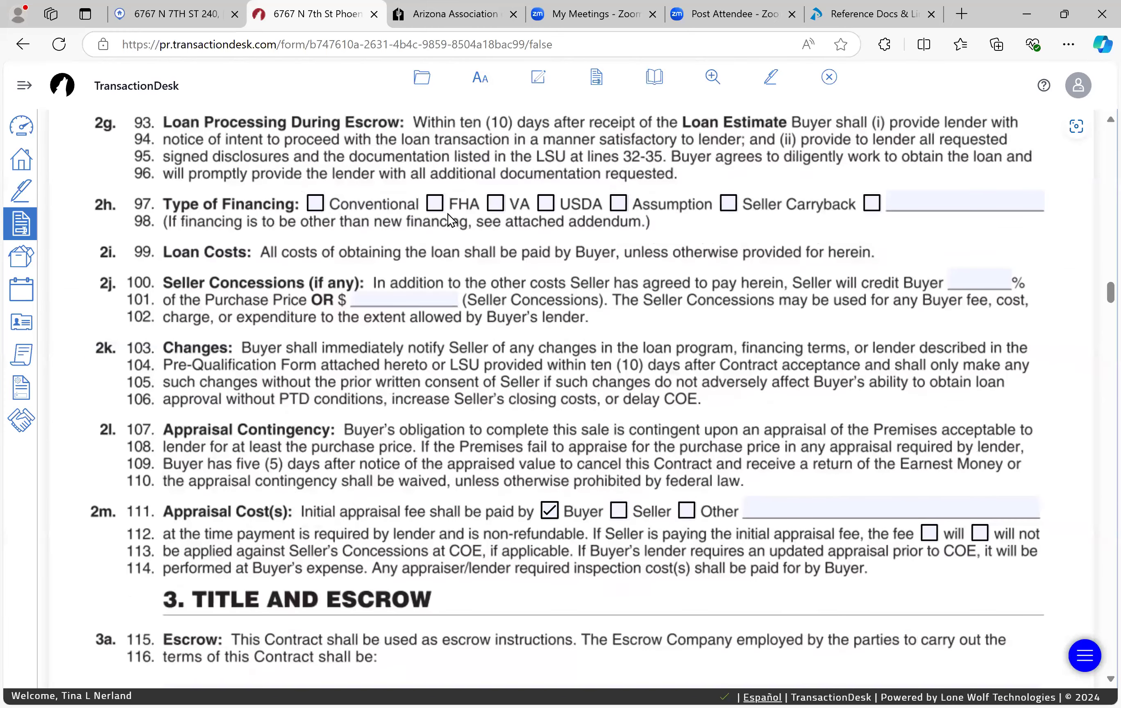
{"action": "left_click", "coordinate": [435, 203]}
Step: Fill the line 117 Escrow/Title Company with the saved Snap Tile entry's full details
{"action": "scroll", "coordinate": [352, 498], "scroll_direction": "down", "scroll_amount": 4}
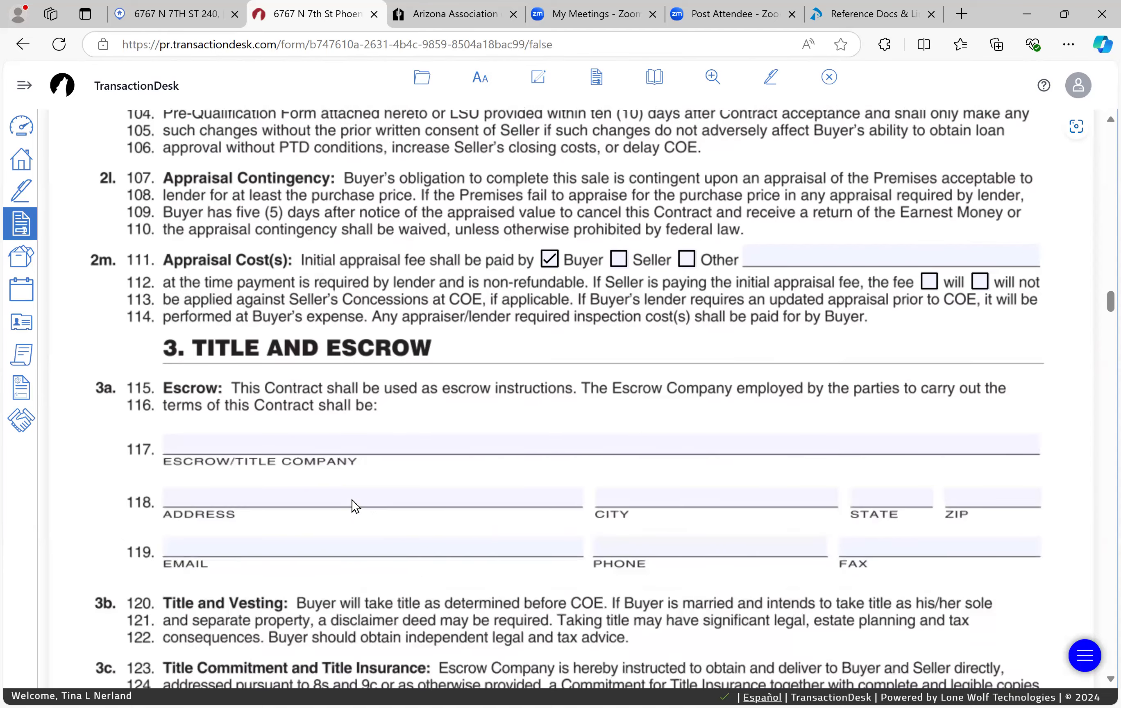
{"action": "scroll", "coordinate": [355, 505], "scroll_direction": "down", "scroll_amount": 3}
{"action": "left_click", "coordinate": [456, 244]}
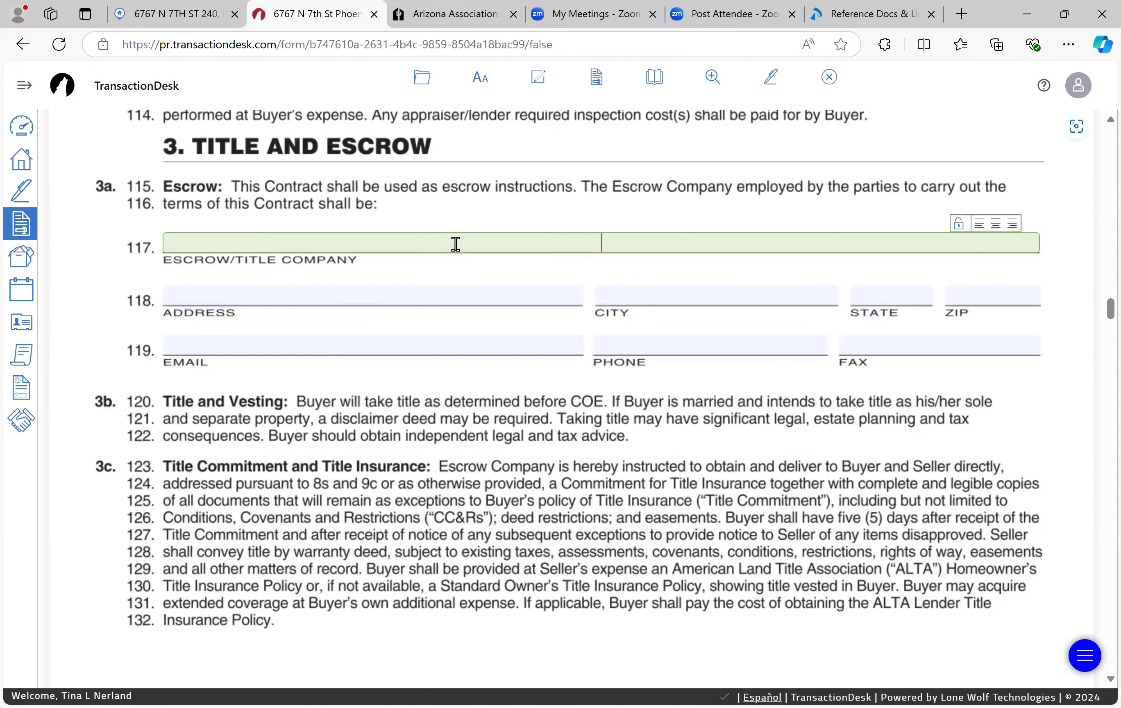
{"action": "left_click", "coordinate": [321, 317]}
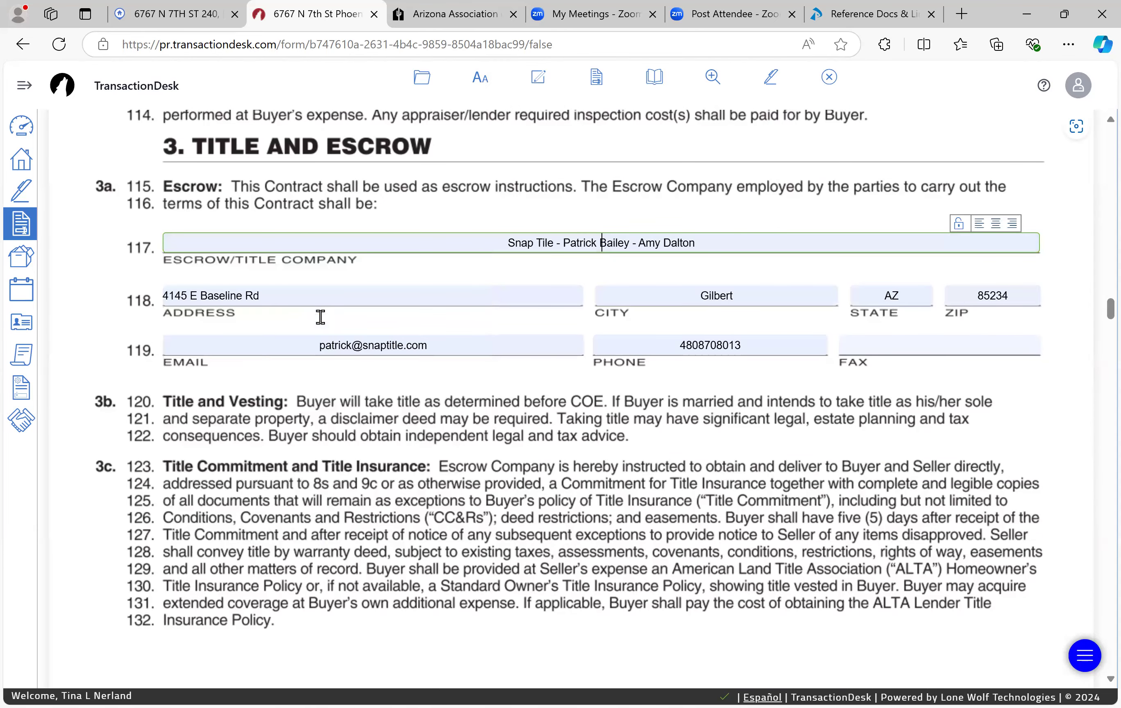
{"action": "left_click", "coordinate": [530, 534]}
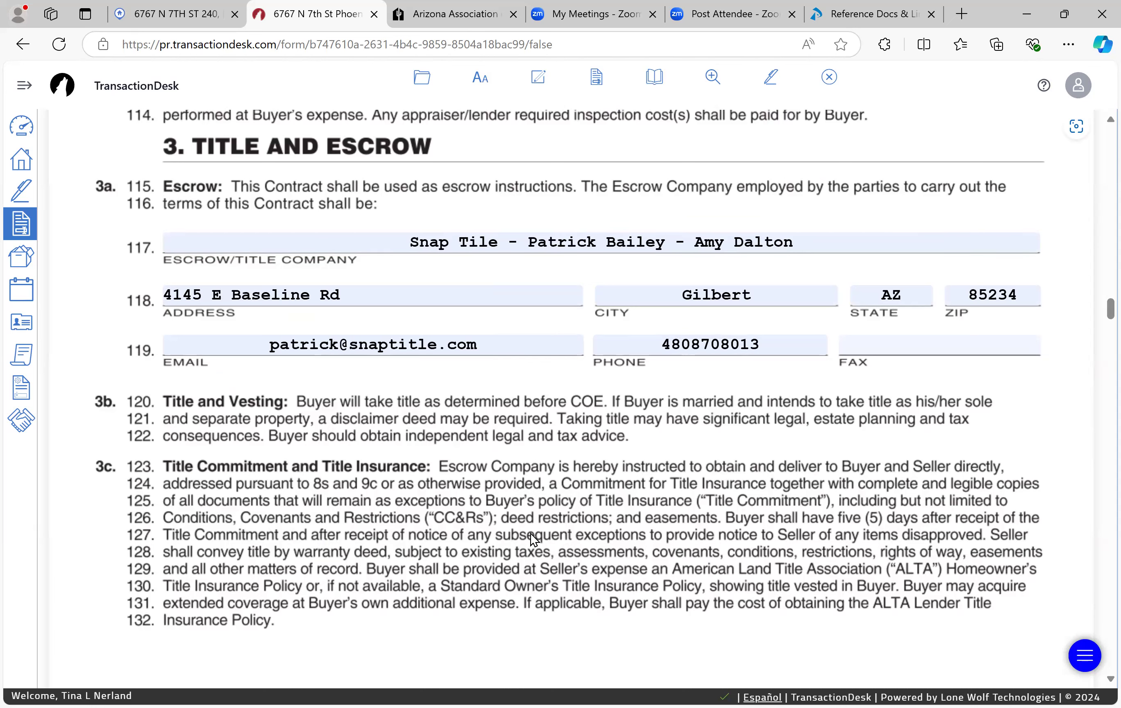
{"action": "scroll", "coordinate": [531, 534], "scroll_direction": "down", "scroll_amount": 10}
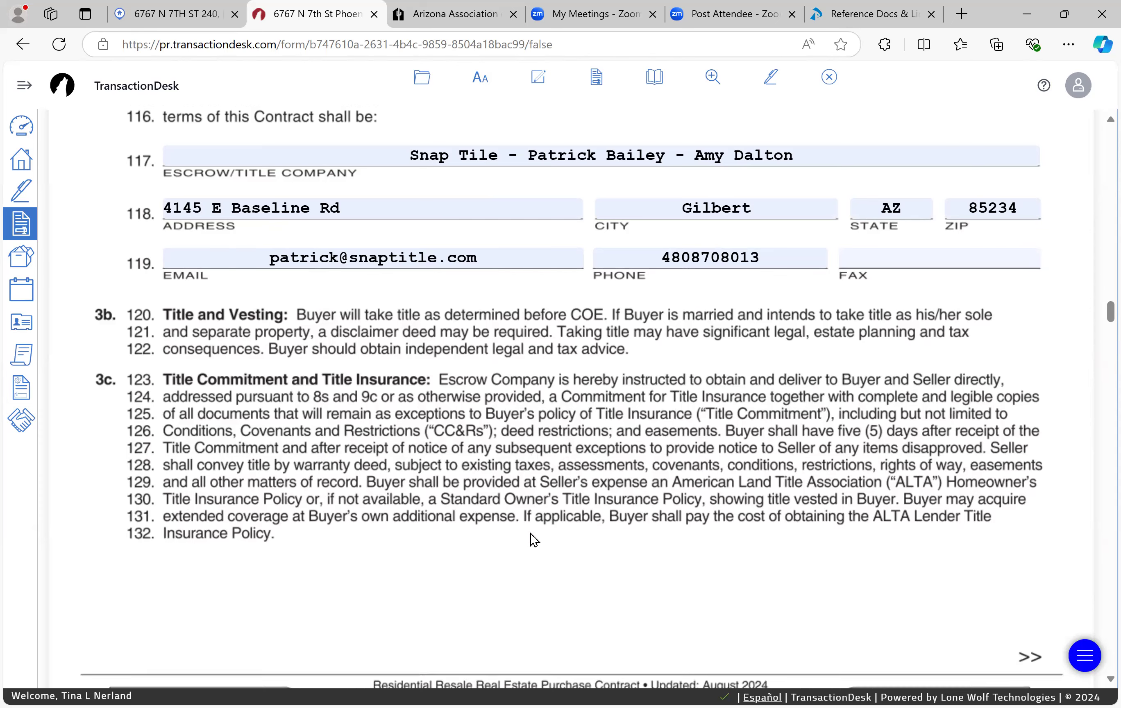
{"action": "scroll", "coordinate": [530, 534], "scroll_direction": "up", "scroll_amount": 12}
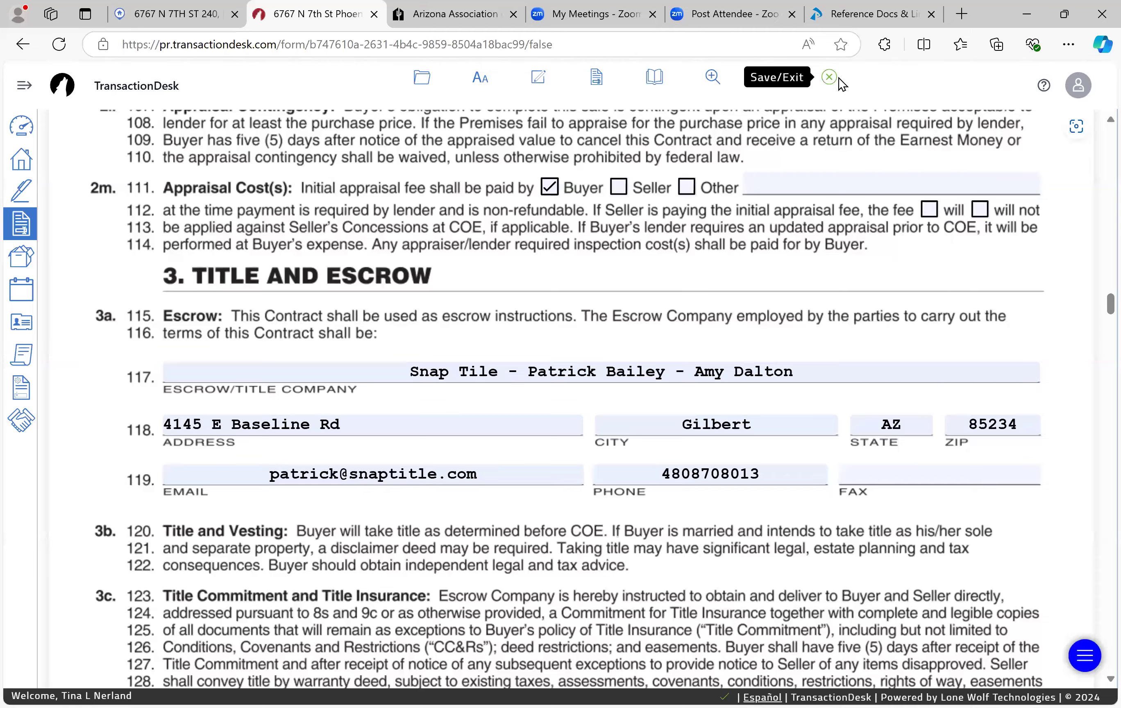
Step: Save and close the contract, then view the transaction's Contacts list
{"action": "left_click", "coordinate": [838, 80]}
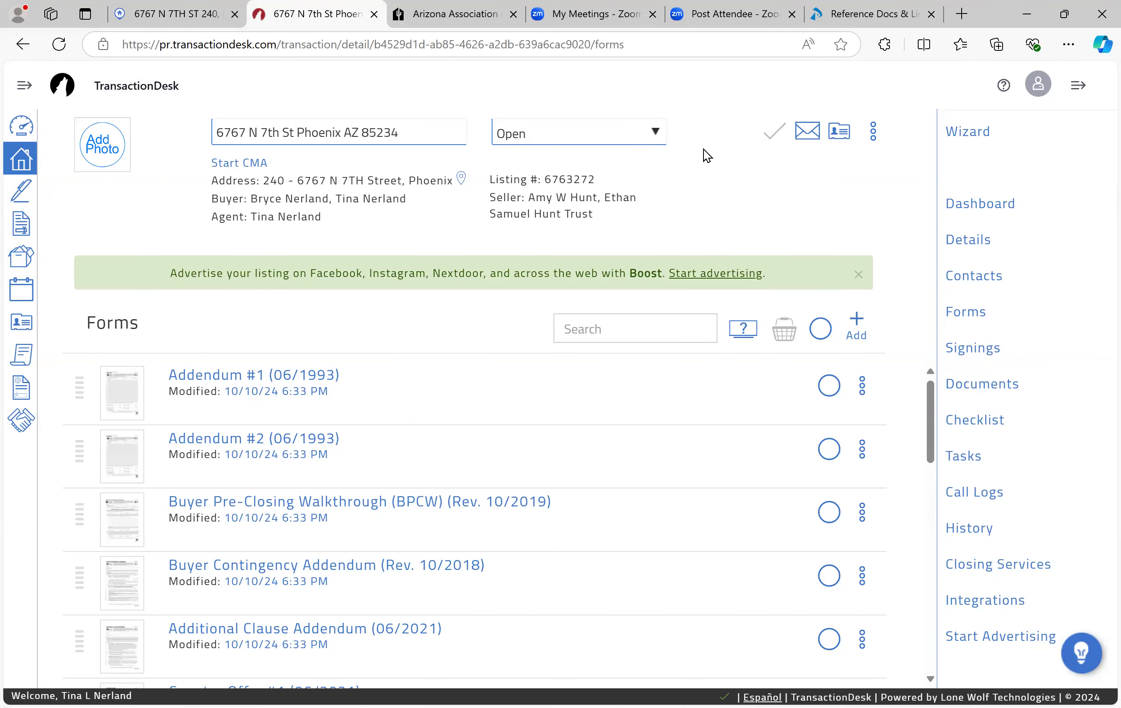
{"action": "left_click", "coordinate": [967, 281]}
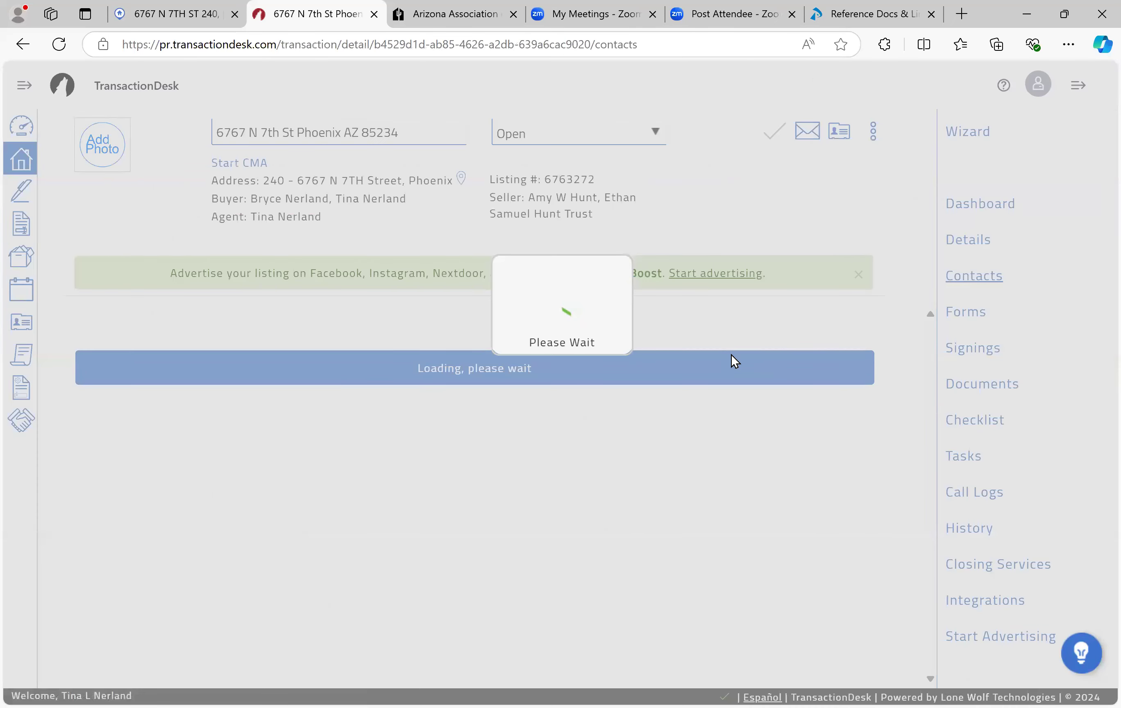
{"action": "left_click", "coordinate": [853, 320]}
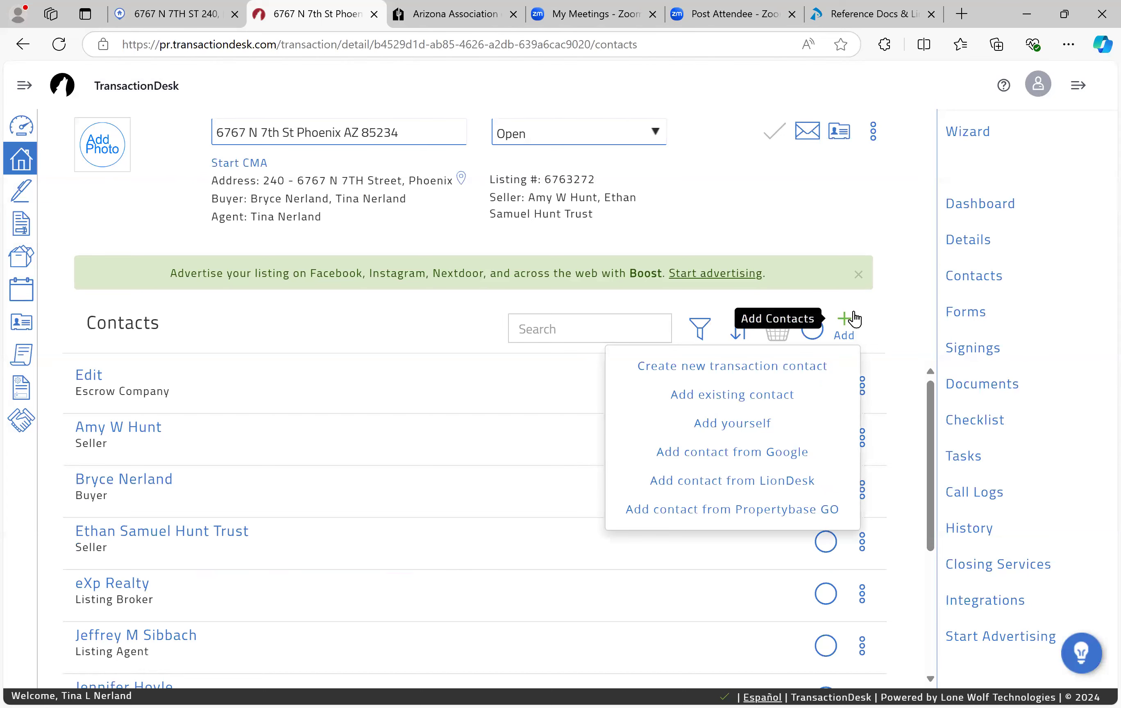
{"action": "left_click", "coordinate": [882, 318]}
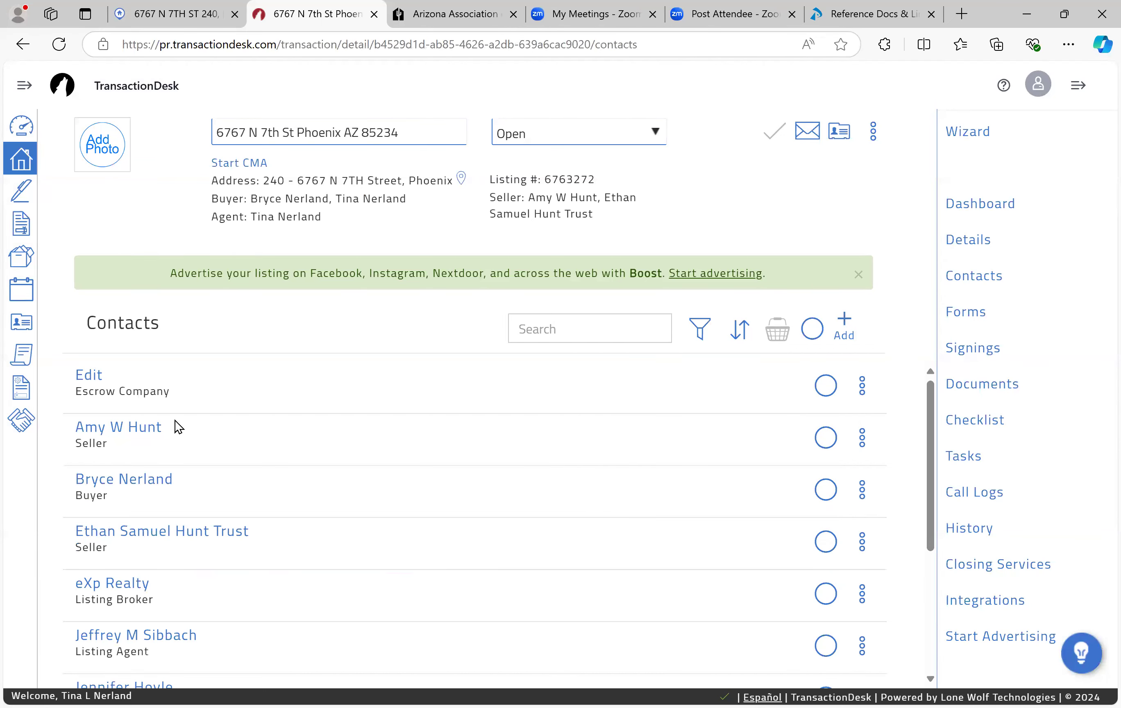
Step: Scroll down to the Buyer contact and check its actions menu without choosing anything
{"action": "scroll", "coordinate": [168, 499], "scroll_direction": "down", "scroll_amount": 5}
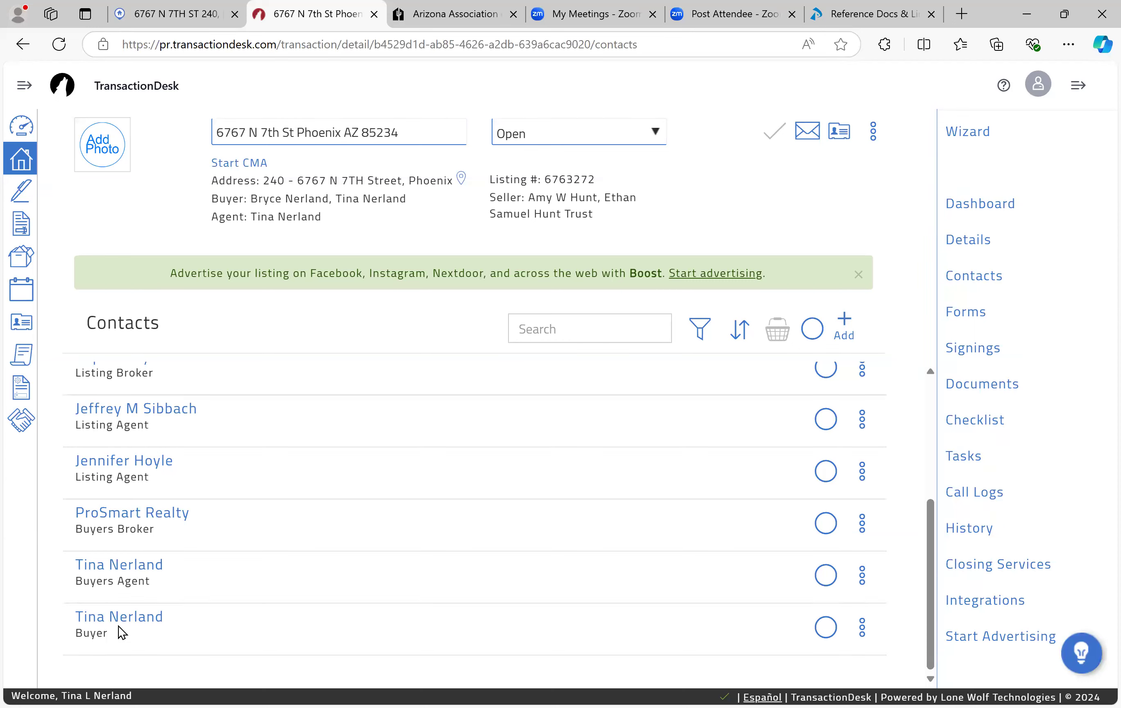
{"action": "left_click", "coordinate": [862, 627]}
{"action": "left_click", "coordinate": [368, 98]}
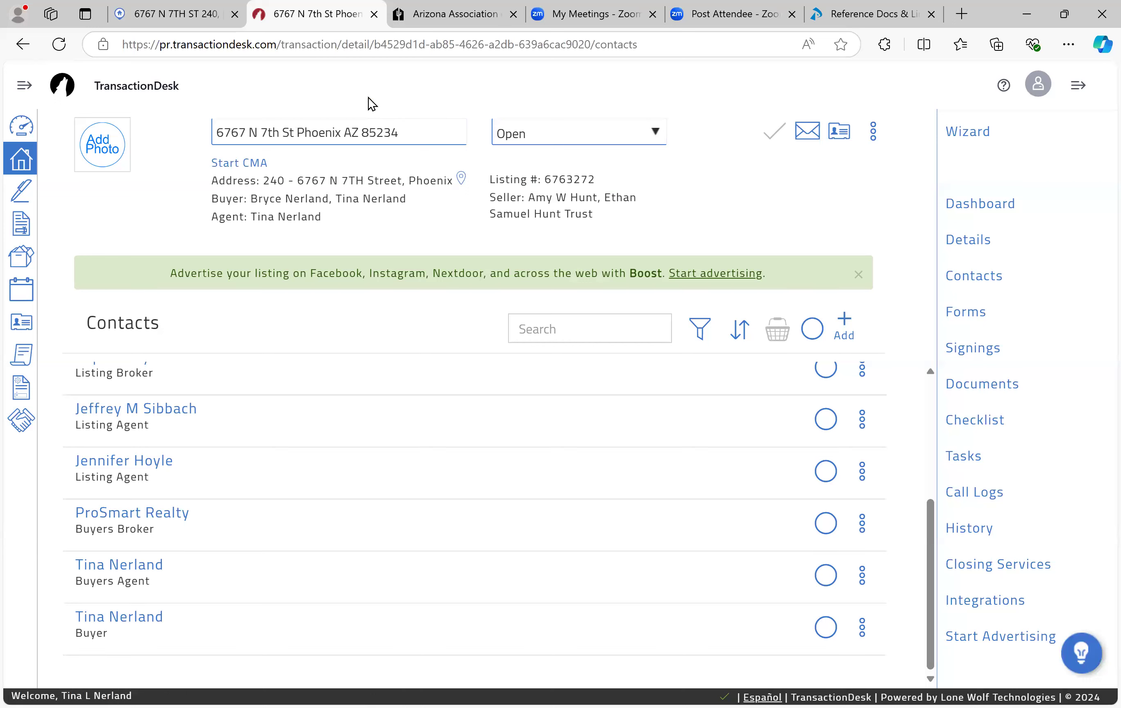